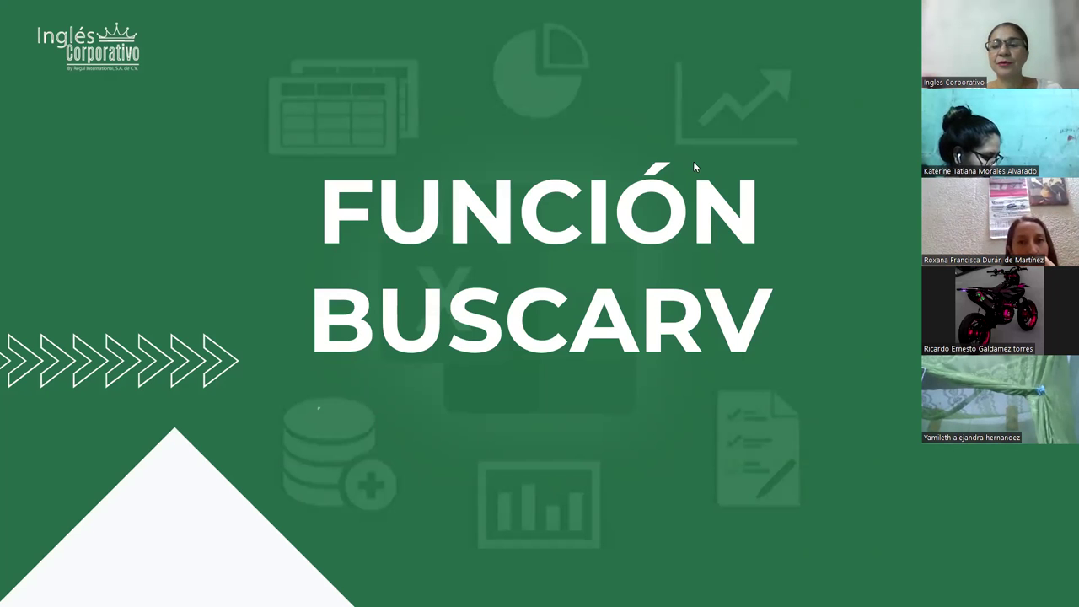
Step: Advance the slideshow to the slide on when to use BUSCARV, its syntax and an organizing tip
{"action": "left_click_drag", "start_coordinate": [933, 443], "coordinate": [933, 89]}
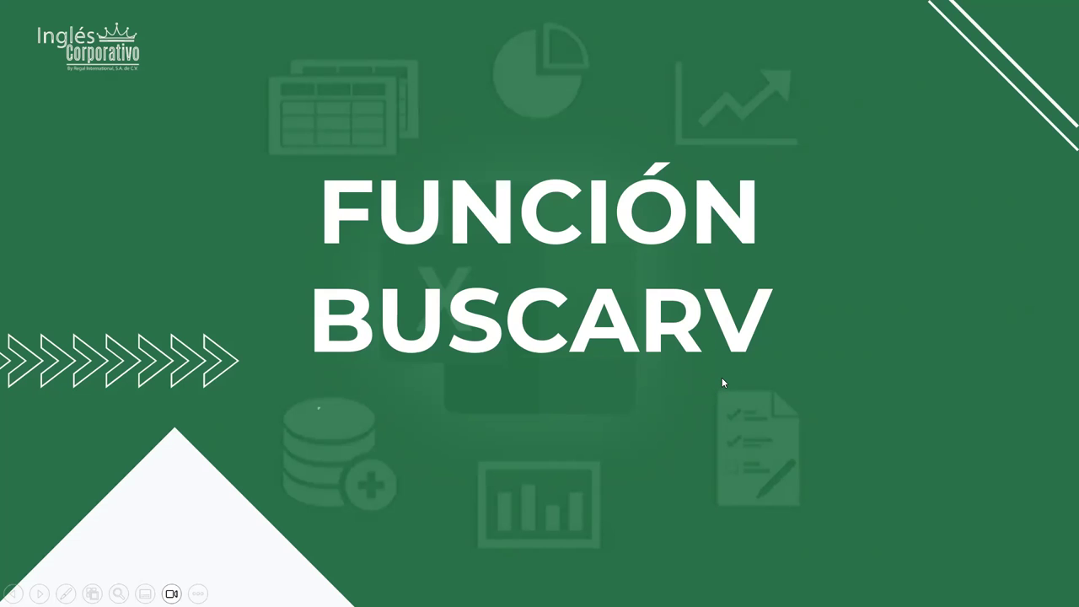
{"action": "left_click", "coordinate": [792, 228]}
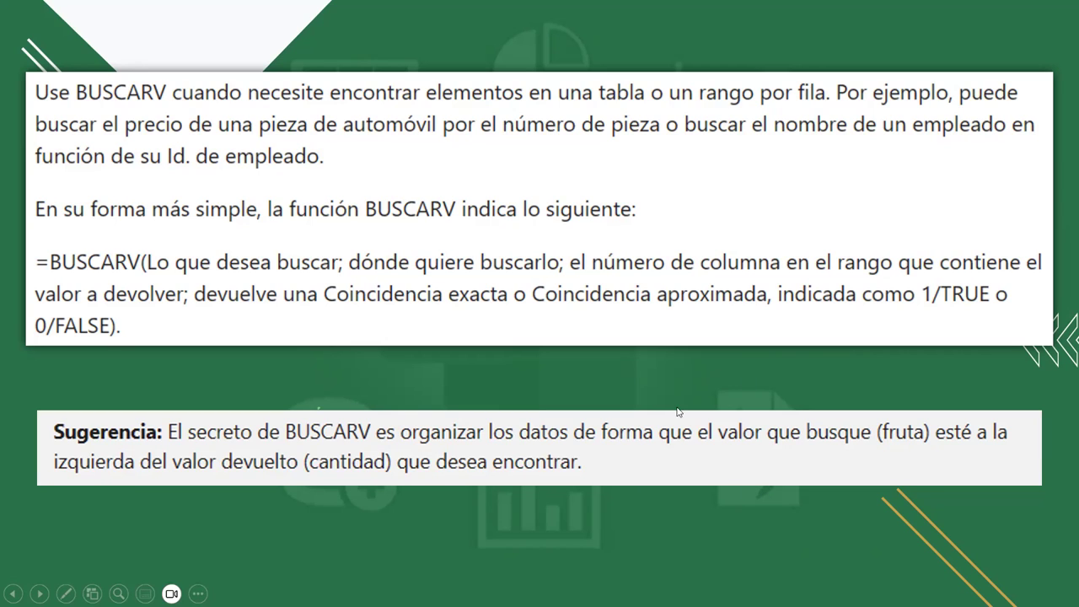
Step: Advance to the Sintaxis slide showing BUSCARV syntax and three example formulas
{"action": "left_click", "coordinate": [681, 369]}
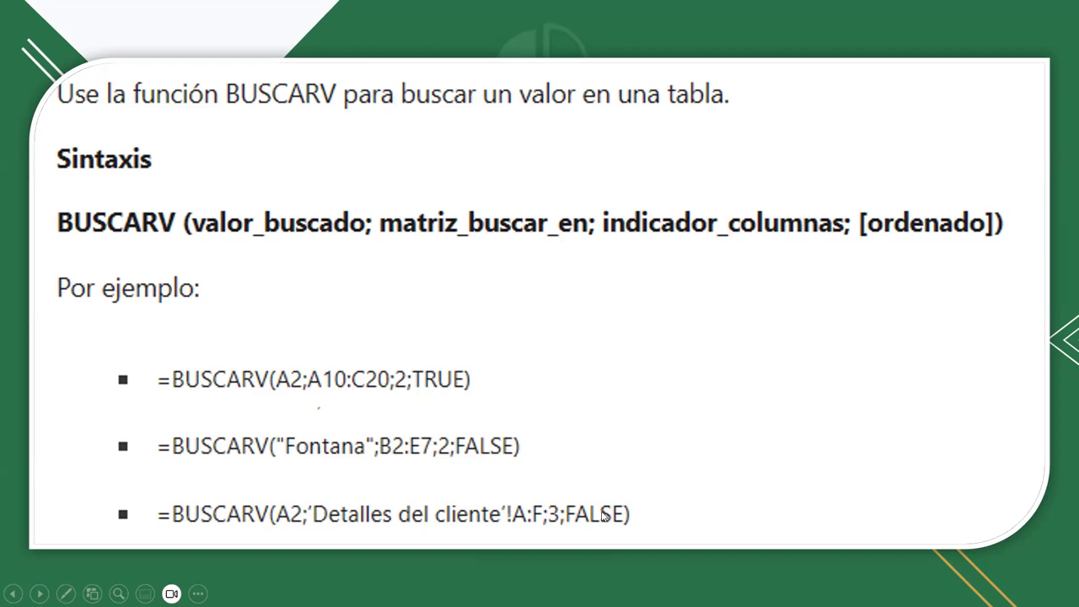
Step: Advance past the Primeros pasos slide to the EJEMPLOS title slide
{"action": "left_click", "coordinate": [688, 386]}
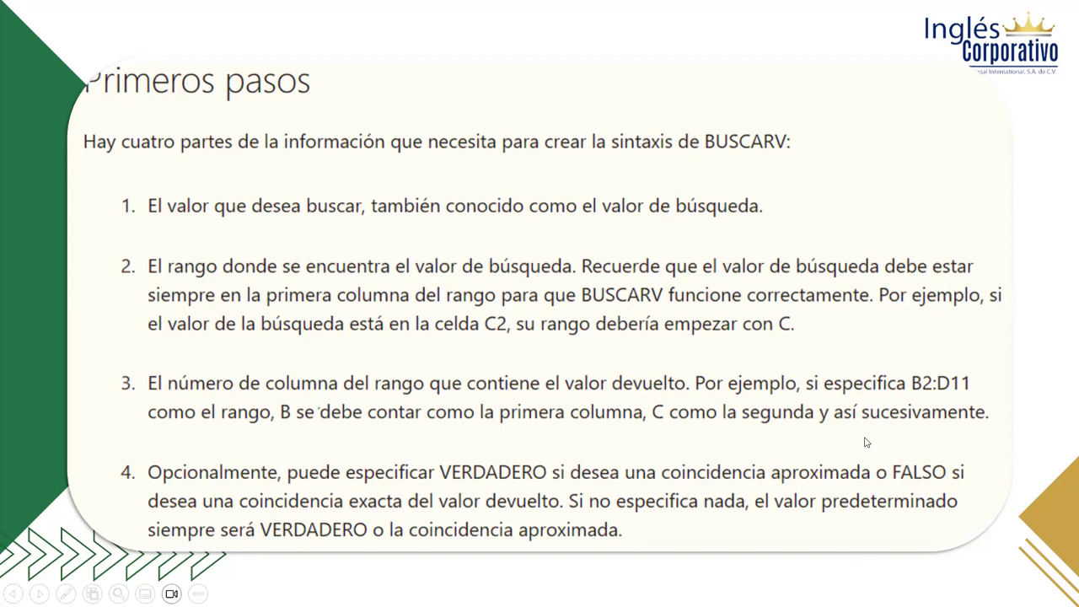
{"action": "left_click", "coordinate": [978, 428]}
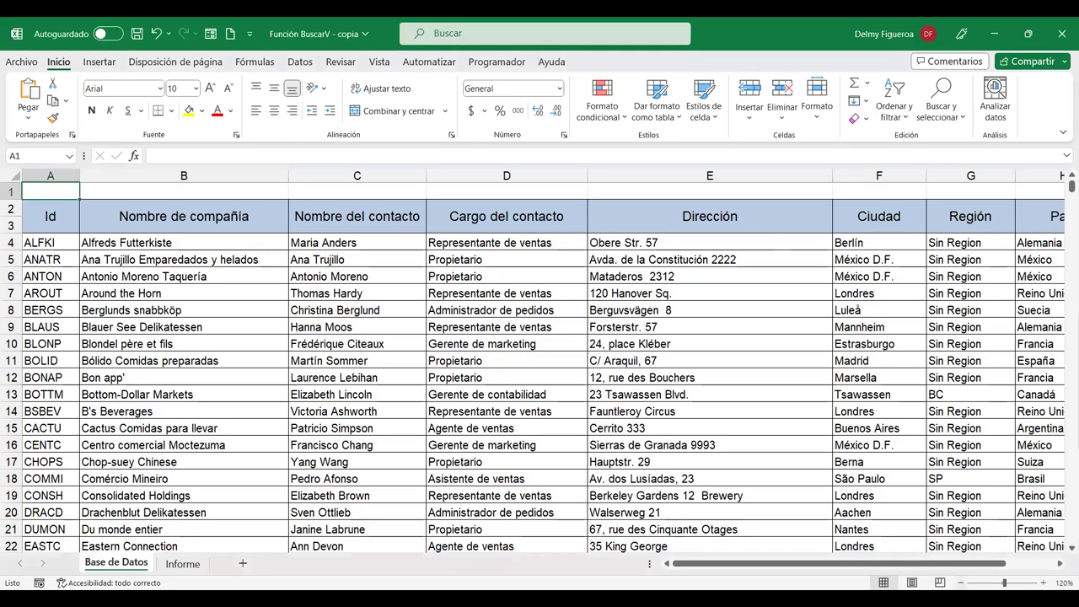
Step: Zoom out to 100% and scroll down the Base de Datos client table to row 94
{"action": "left_click", "coordinate": [961, 583]}
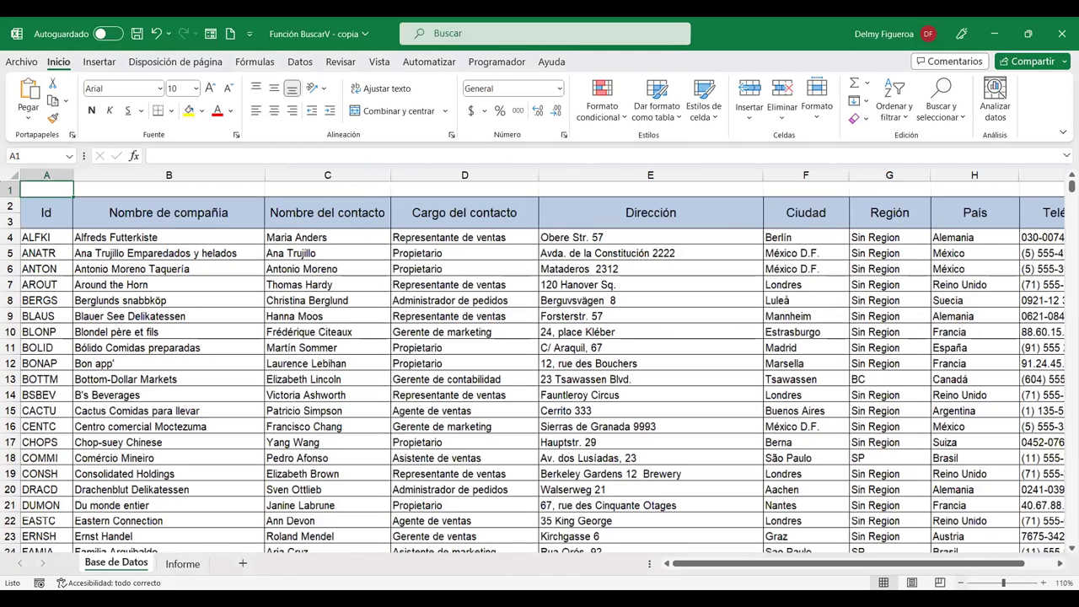
{"action": "left_click", "coordinate": [961, 582]}
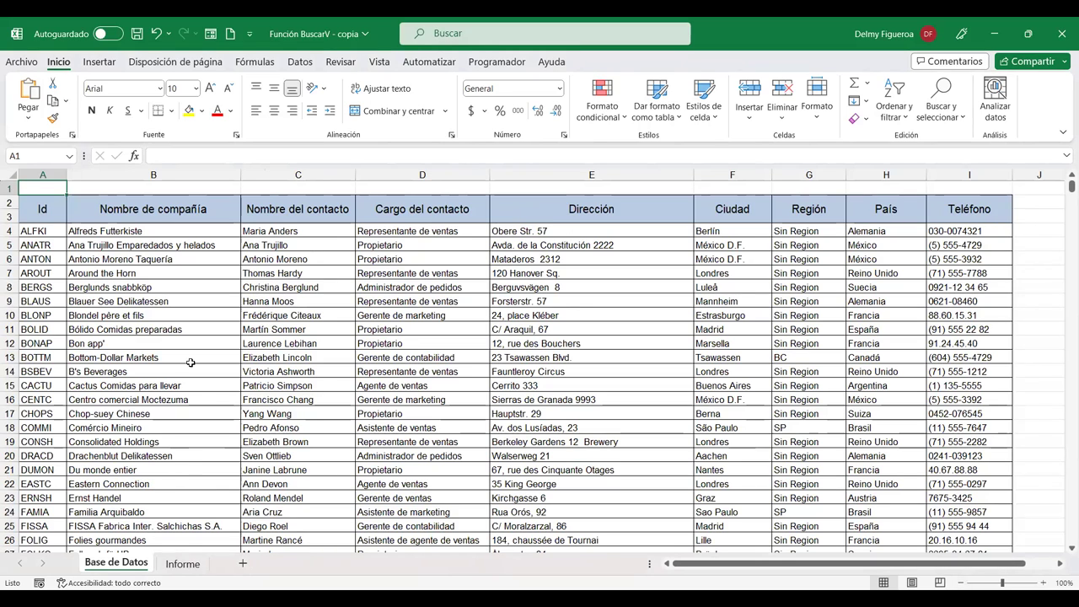
{"action": "scroll", "coordinate": [342, 434], "scroll_direction": "down", "scroll_amount": 5}
{"action": "scroll", "coordinate": [341, 434], "scroll_direction": "down", "scroll_amount": 2}
{"action": "scroll", "coordinate": [341, 434], "scroll_direction": "down", "scroll_amount": 6}
{"action": "scroll", "coordinate": [341, 434], "scroll_direction": "down", "scroll_amount": 10}
{"action": "scroll", "coordinate": [341, 434], "scroll_direction": "down", "scroll_amount": 4}
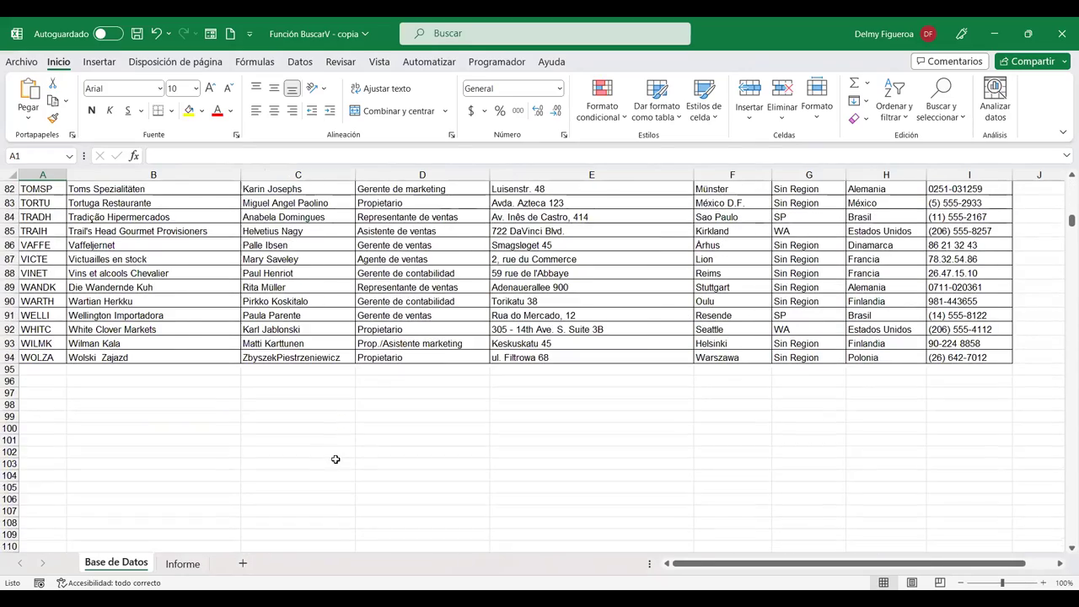
Step: Scroll back to the top of the table and move to the empty Informe report sheet
{"action": "scroll", "coordinate": [336, 459], "scroll_direction": "up", "scroll_amount": 1}
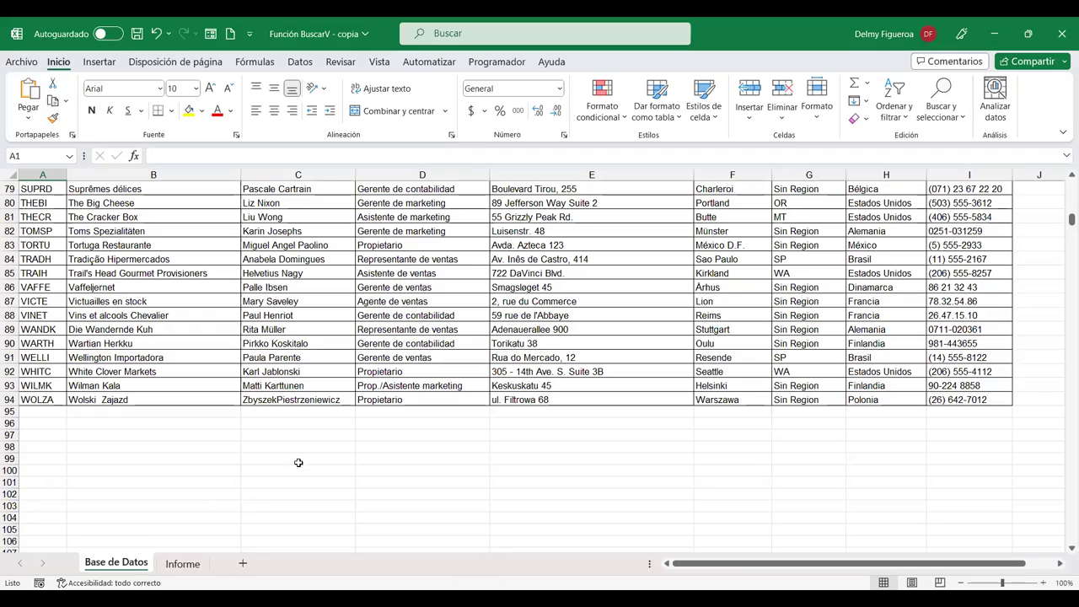
{"action": "scroll", "coordinate": [364, 454], "scroll_direction": "up", "scroll_amount": 2}
{"action": "scroll", "coordinate": [364, 454], "scroll_direction": "up", "scroll_amount": 5}
{"action": "scroll", "coordinate": [358, 455], "scroll_direction": "up", "scroll_amount": 1}
{"action": "scroll", "coordinate": [352, 456], "scroll_direction": "up", "scroll_amount": 5}
{"action": "scroll", "coordinate": [352, 456], "scroll_direction": "up", "scroll_amount": 6}
{"action": "scroll", "coordinate": [278, 421], "scroll_direction": "up", "scroll_amount": 6}
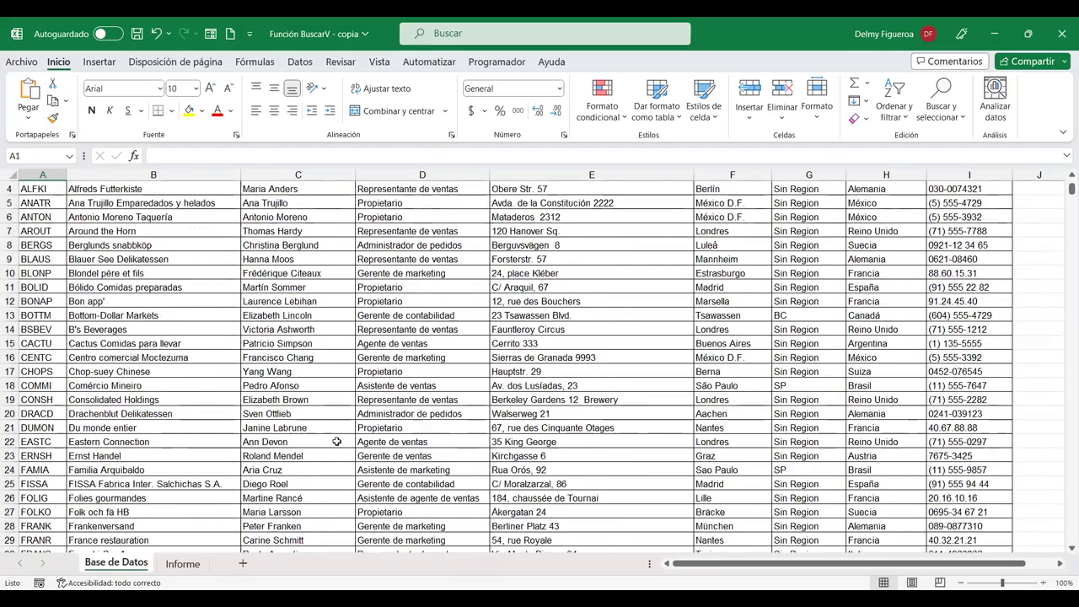
{"action": "scroll", "coordinate": [208, 381], "scroll_direction": "up", "scroll_amount": 1}
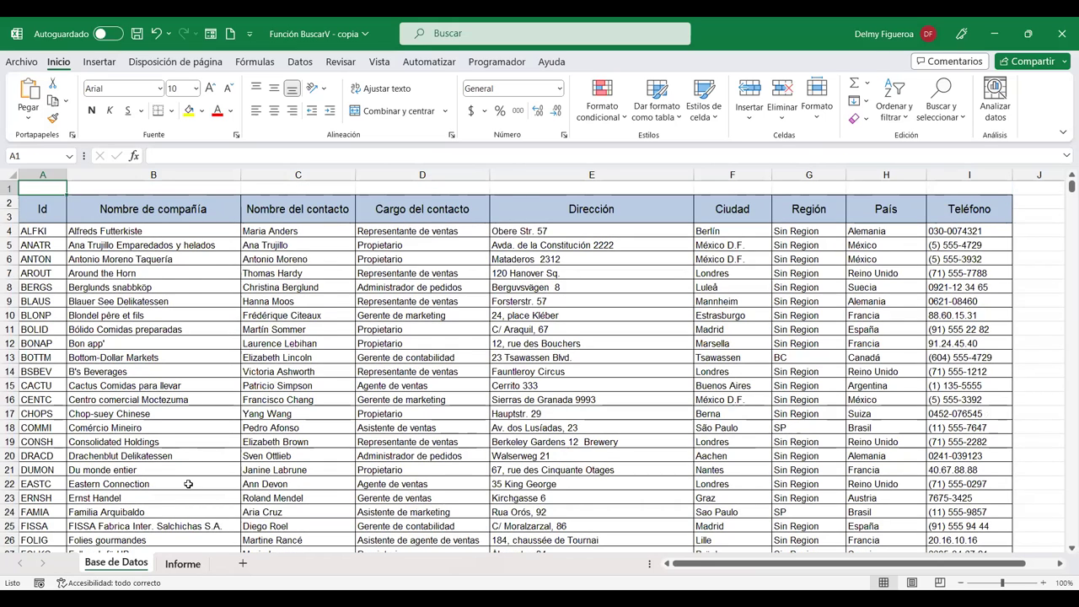
{"action": "key", "text": "ctrl+Page_Down"}
{"action": "scroll", "coordinate": [356, 421], "scroll_direction": "up", "scroll_amount": 2}
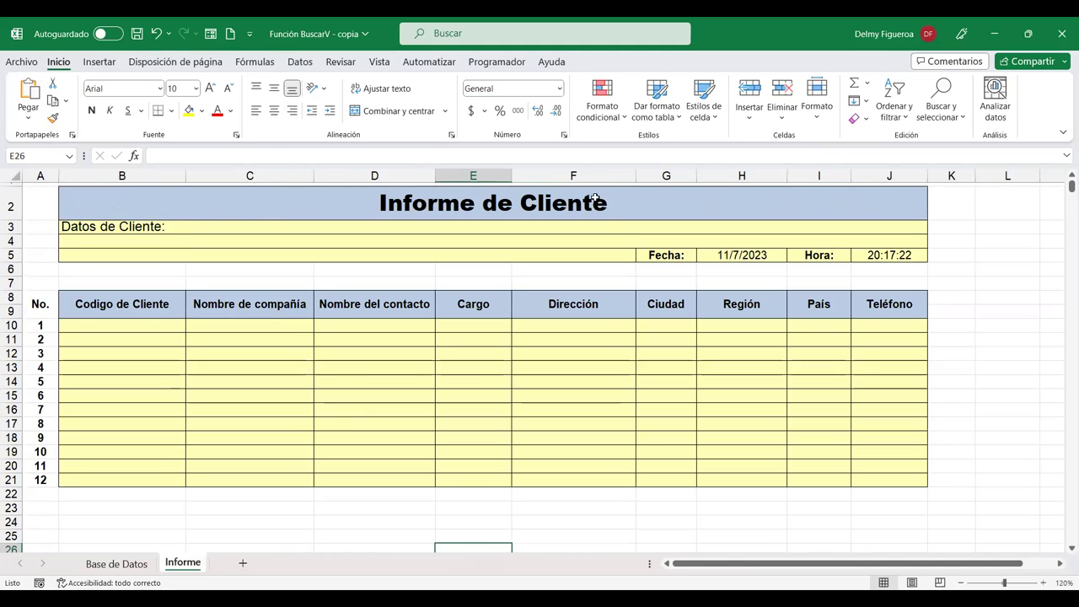
Step: Inspect the =HOY() date in H5 and =AHORA() time in J5, select B10, then go to Base de Datos
{"action": "left_click", "coordinate": [110, 241]}
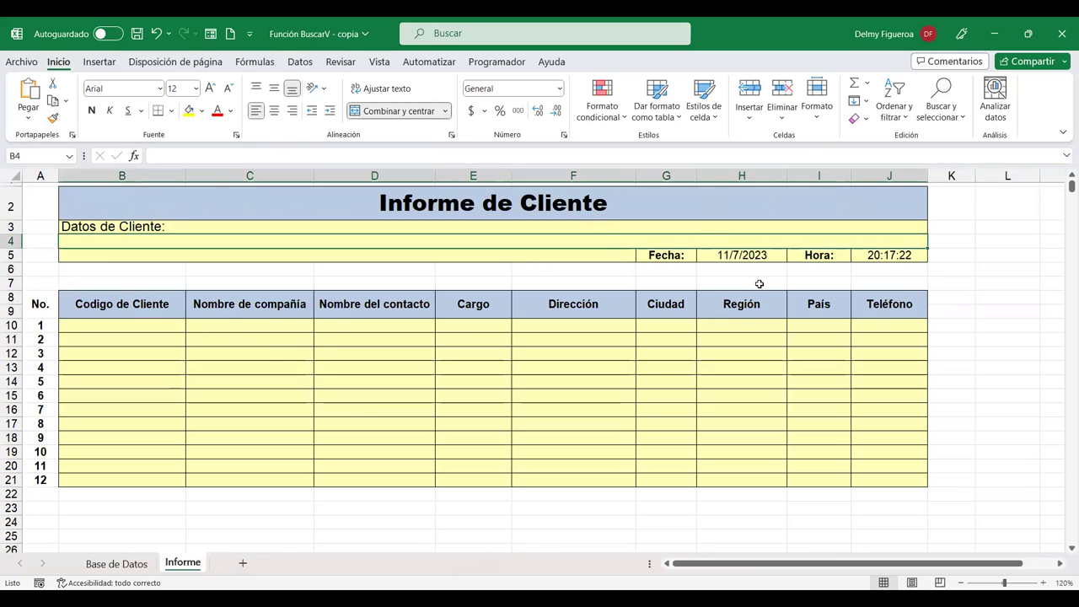
{"action": "left_click", "coordinate": [774, 252]}
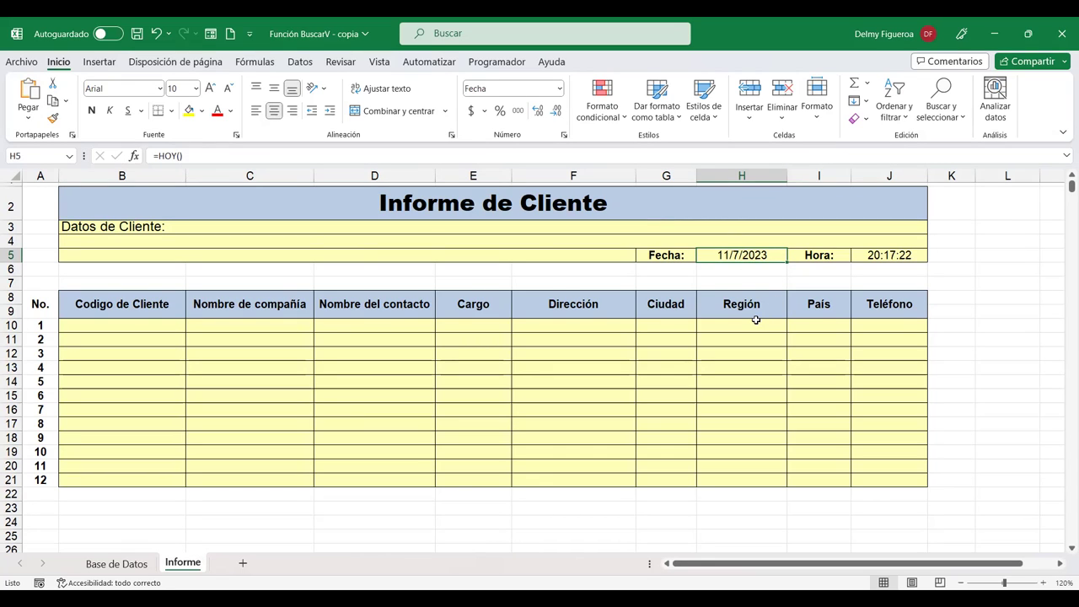
{"action": "left_click", "coordinate": [890, 256]}
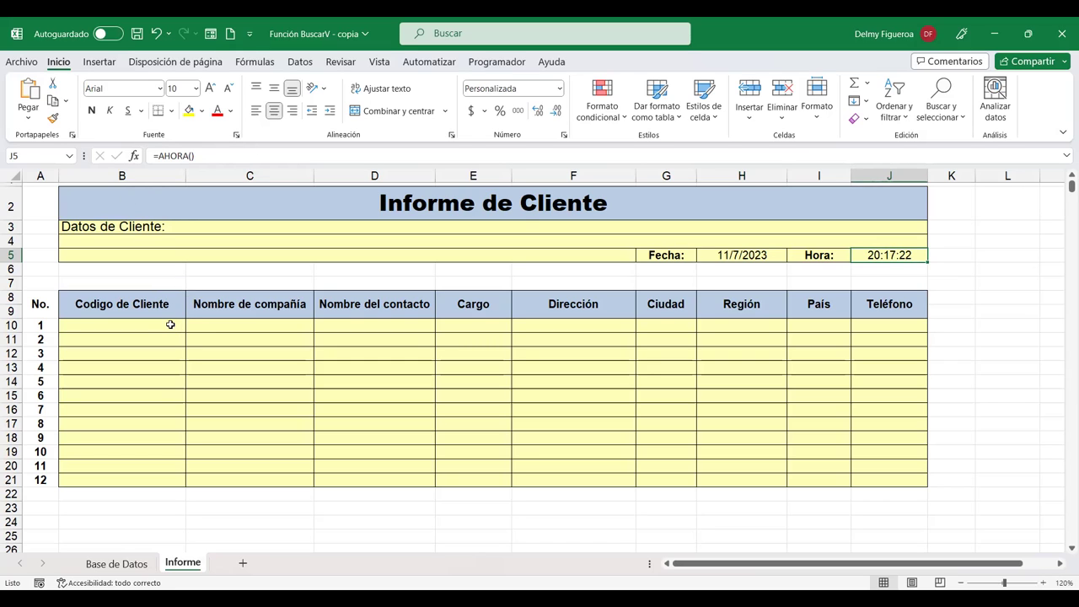
{"action": "left_click", "coordinate": [170, 325]}
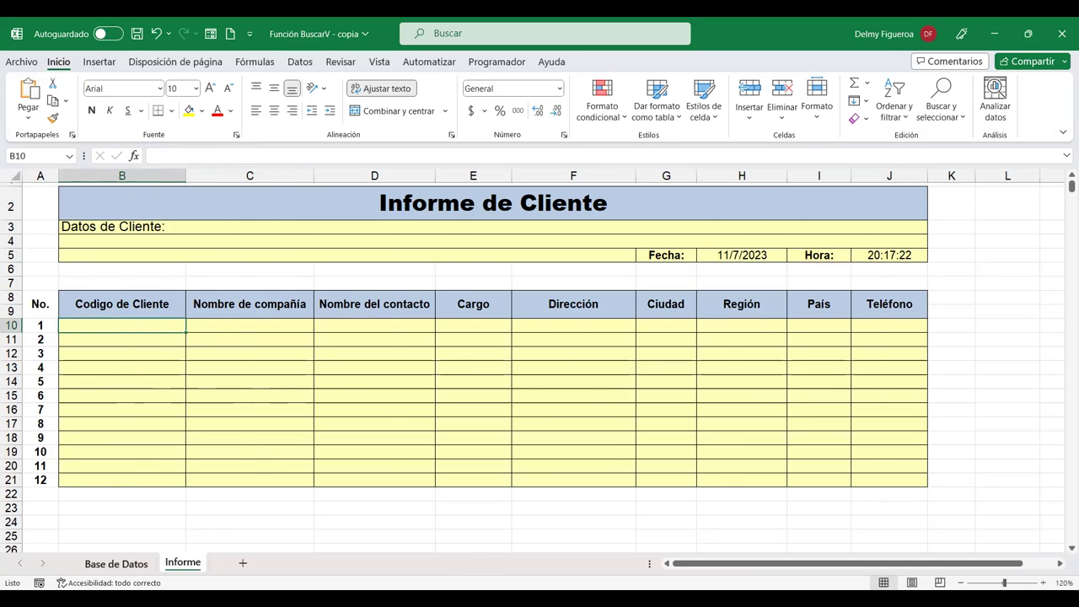
{"action": "left_click", "coordinate": [117, 563]}
{"action": "left_click", "coordinate": [48, 231]}
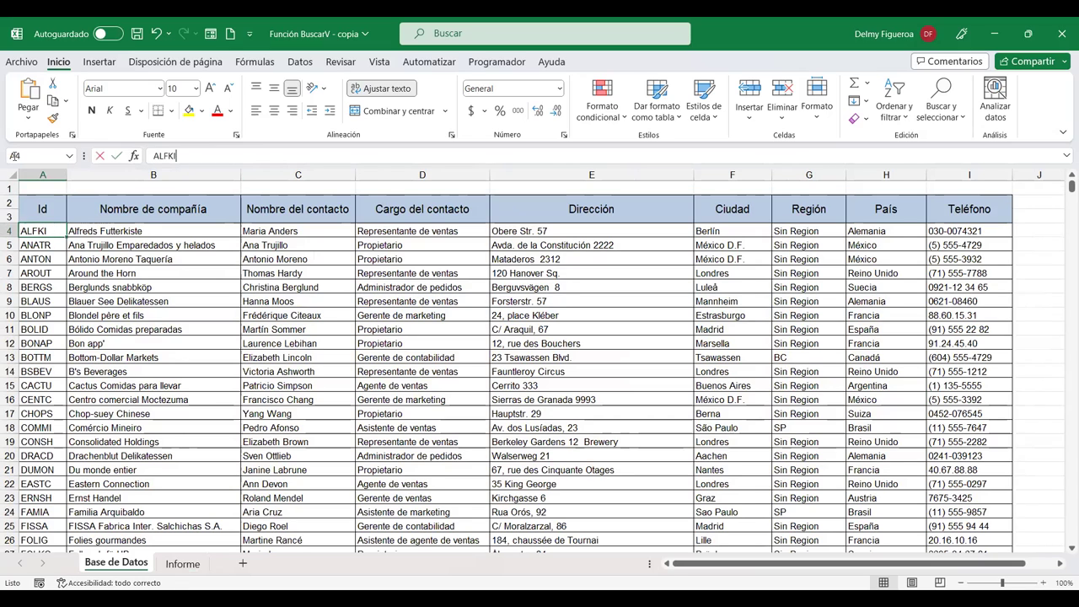
{"action": "key", "text": "shift+Home"}
{"action": "key", "text": "ctrl+c"}
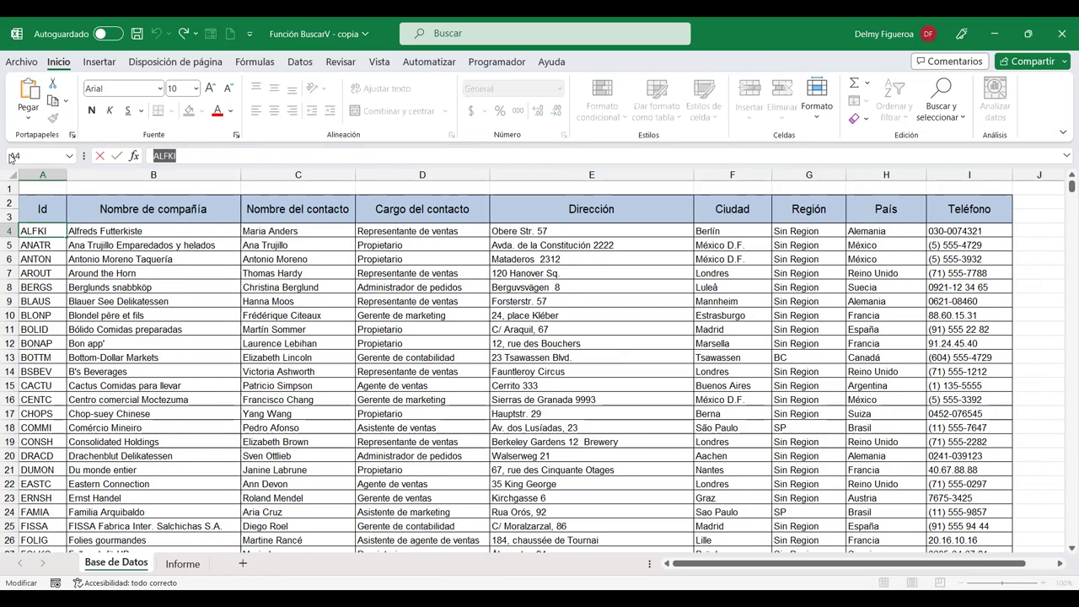
{"action": "key", "text": "Return"}
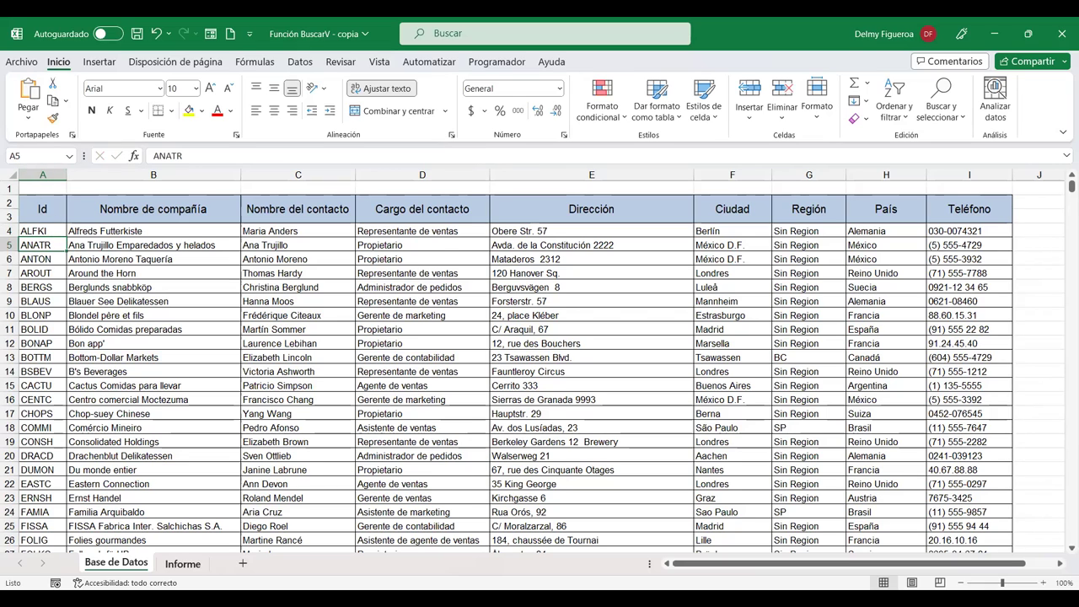
{"action": "left_click", "coordinate": [182, 563]}
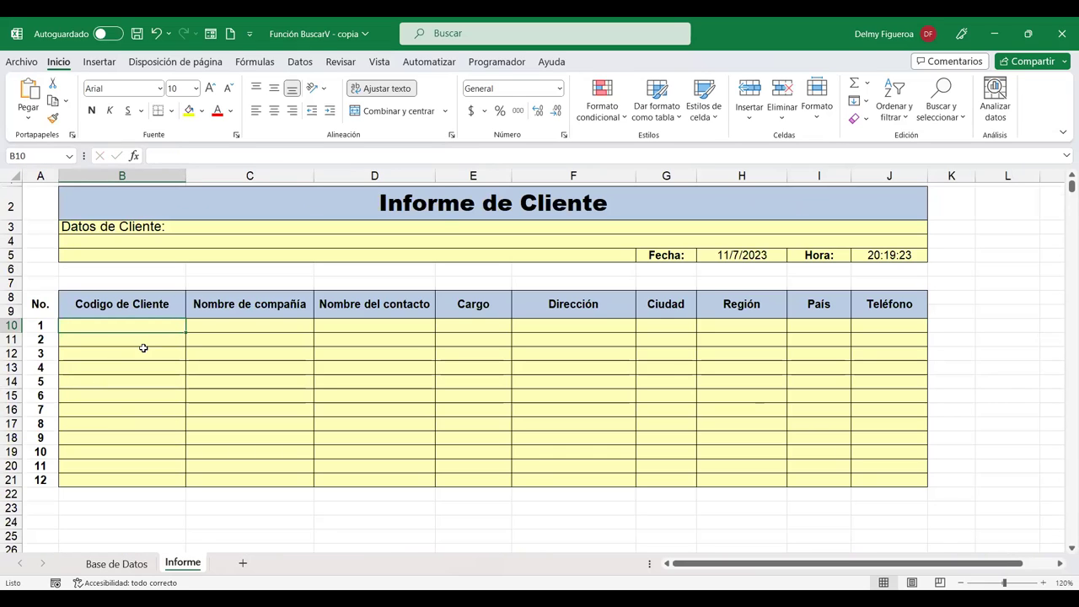
{"action": "key", "text": "ctrl+v"}
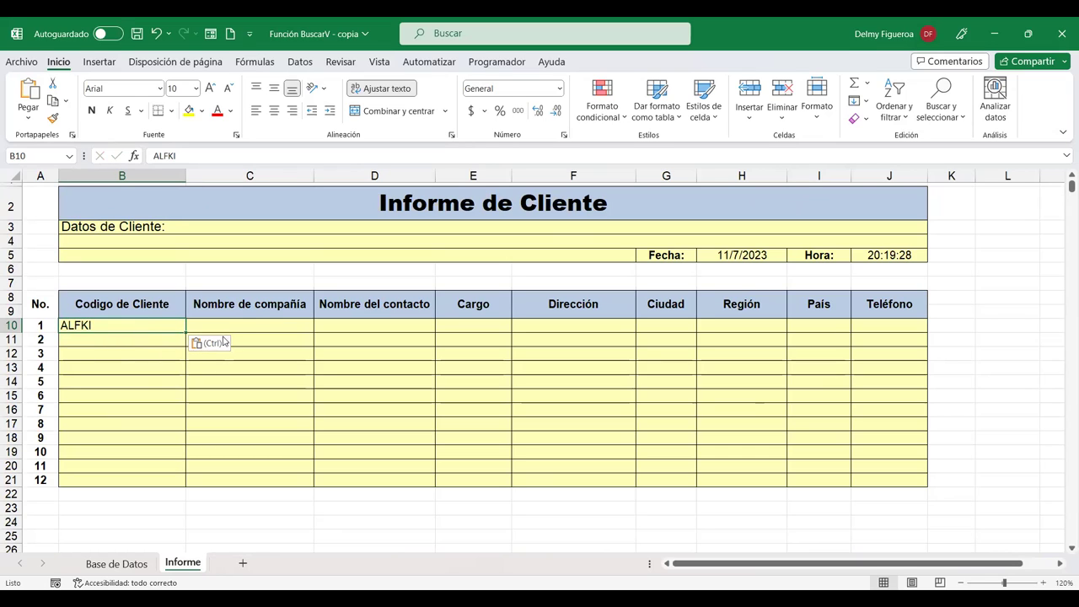
{"action": "left_click", "coordinate": [274, 320]}
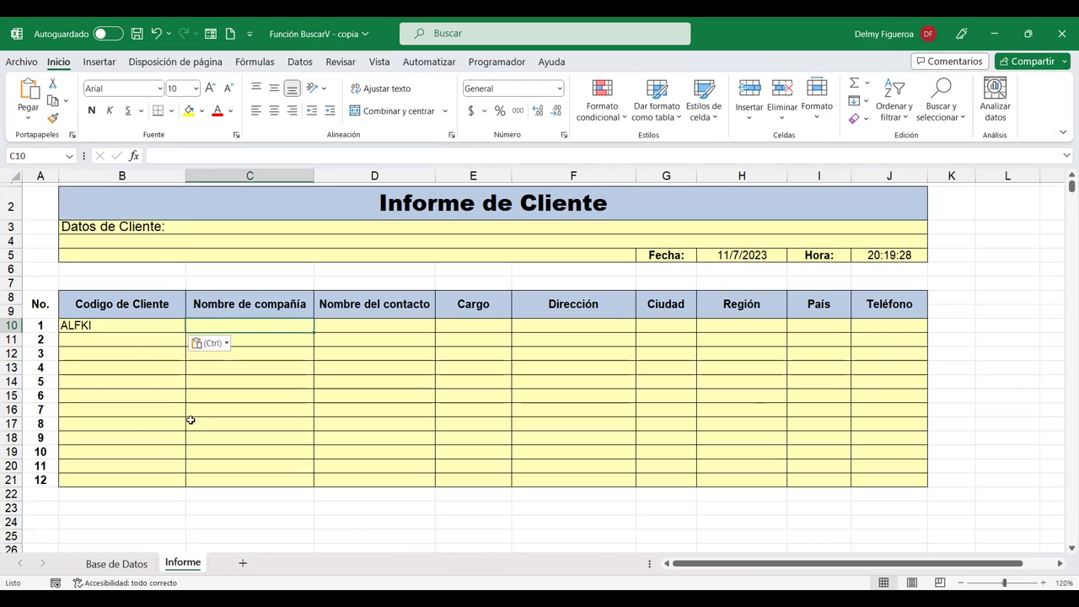
{"action": "left_click", "coordinate": [115, 563]}
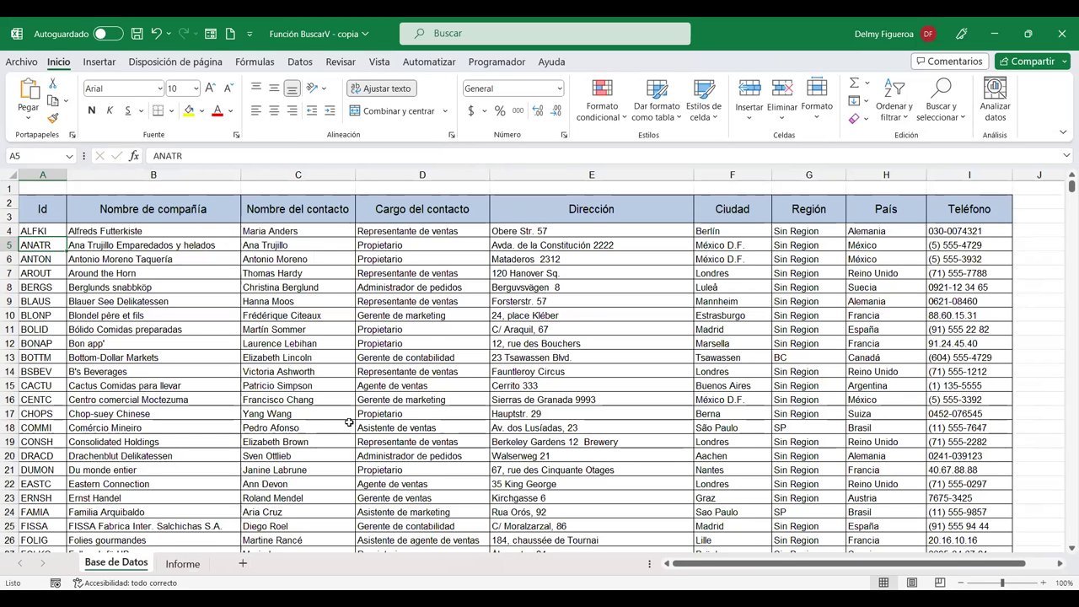
{"action": "left_click", "coordinate": [182, 563]}
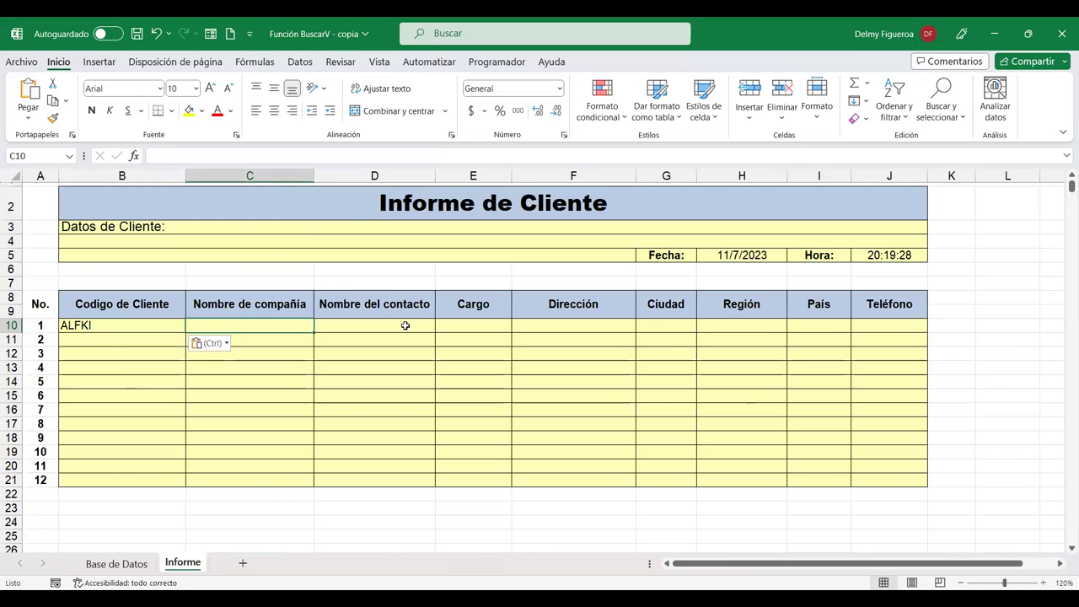
{"action": "left_click", "coordinate": [404, 325]}
{"action": "left_click", "coordinate": [496, 324]}
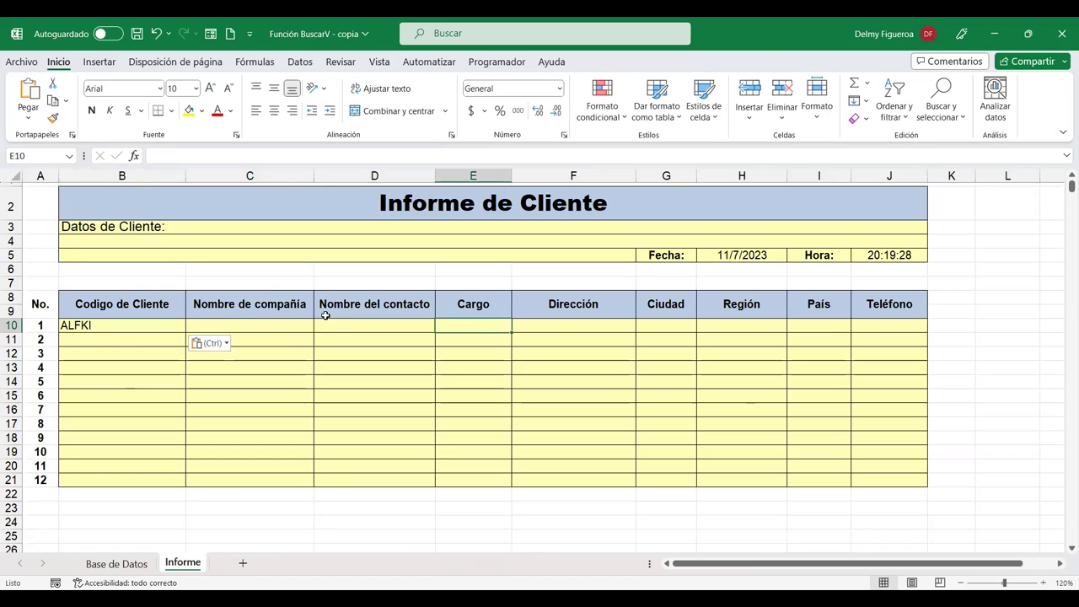
{"action": "left_click", "coordinate": [284, 325]}
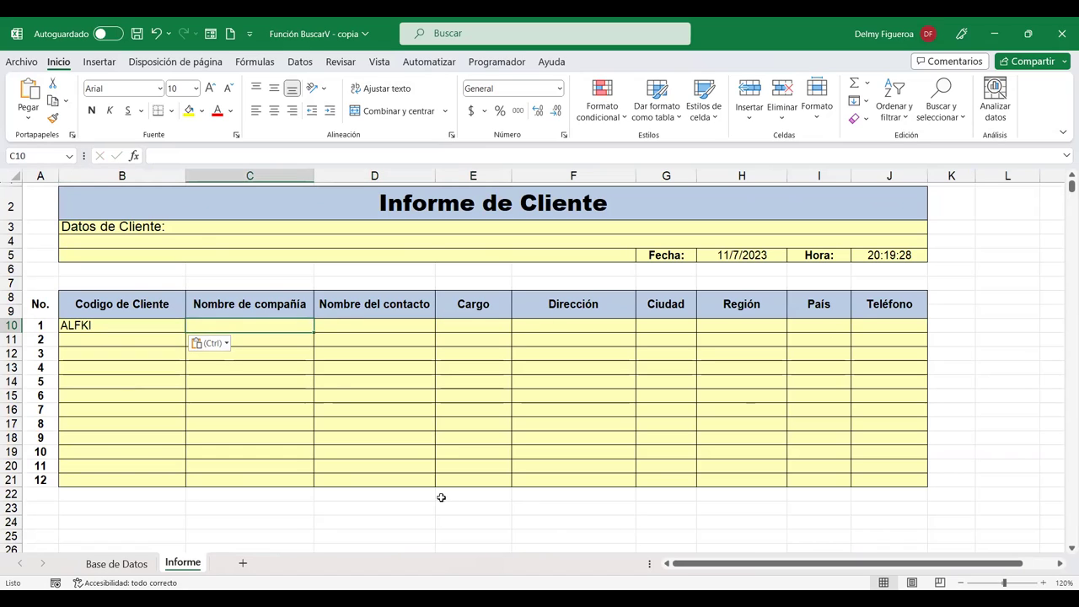
Step: Start a =+BUSCARV formula in C10 with B10 as the lookup value in the arguments dialog
{"action": "type", "text": "+"}
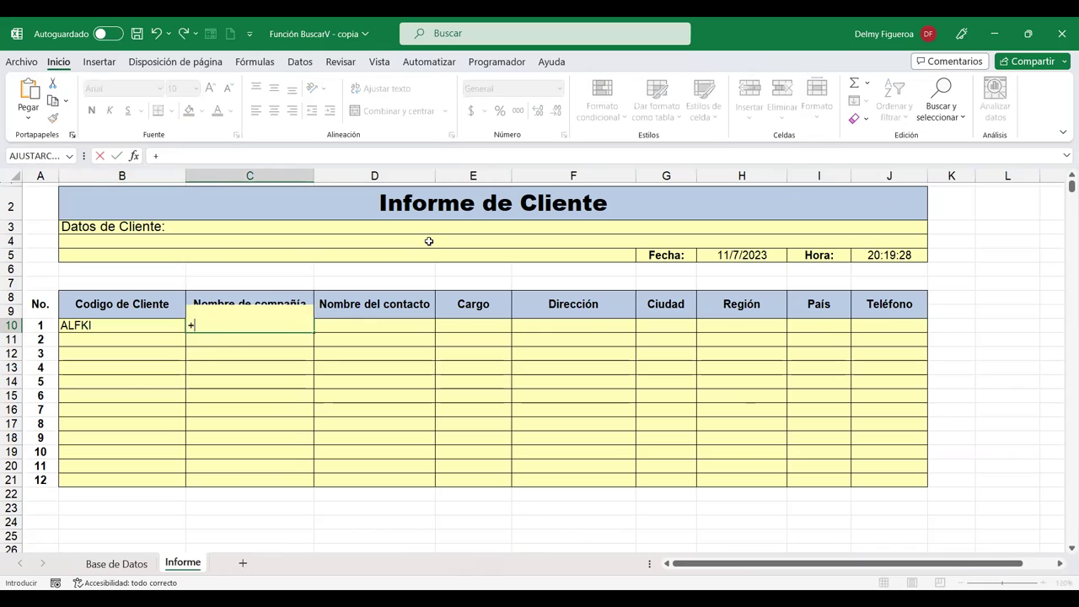
{"action": "type", "text": "busc"}
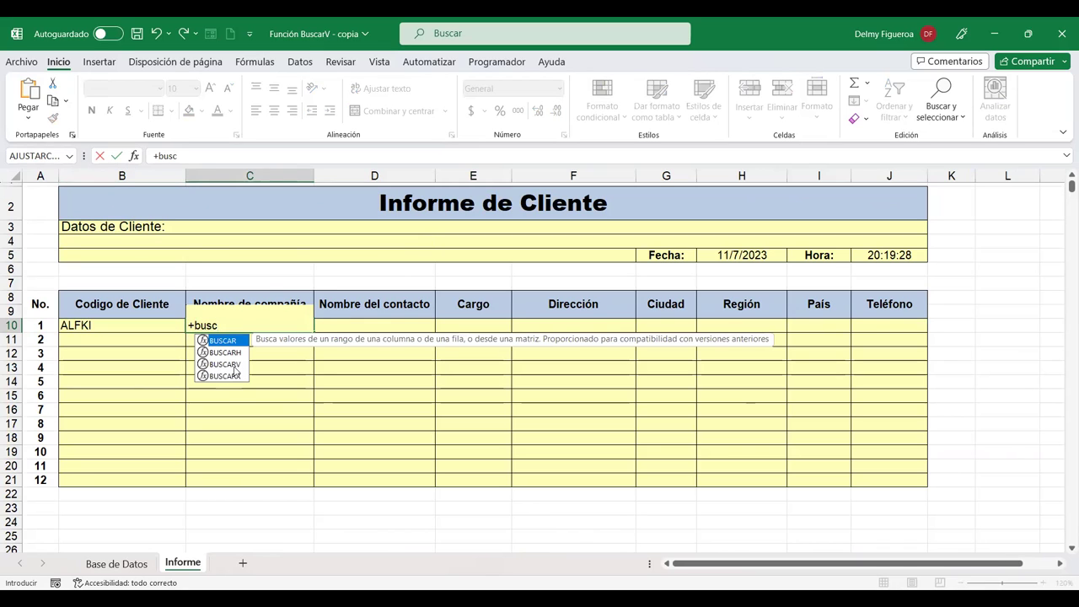
{"action": "double_click", "coordinate": [234, 366]}
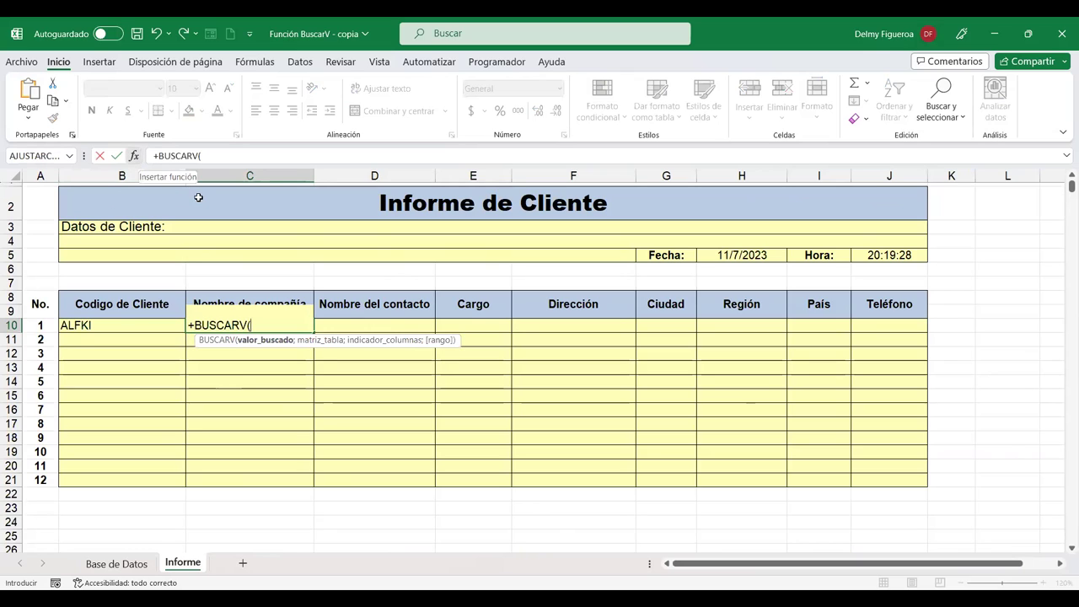
{"action": "left_click", "coordinate": [133, 155]}
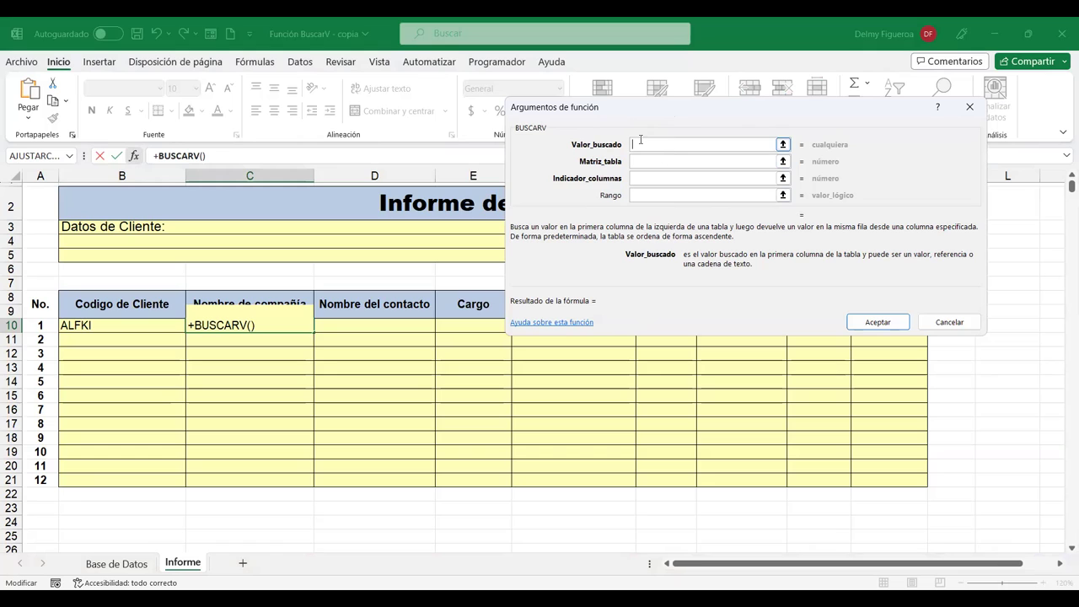
{"action": "left_click", "coordinate": [119, 325]}
{"action": "left_click", "coordinate": [677, 160]}
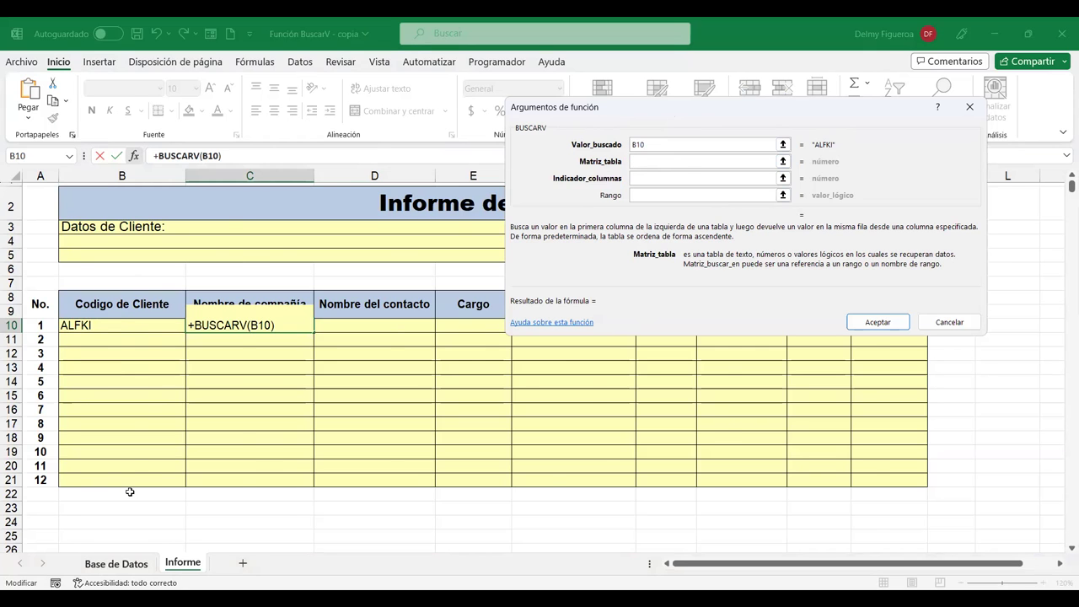
{"action": "key", "text": "ctrl+Page_Up"}
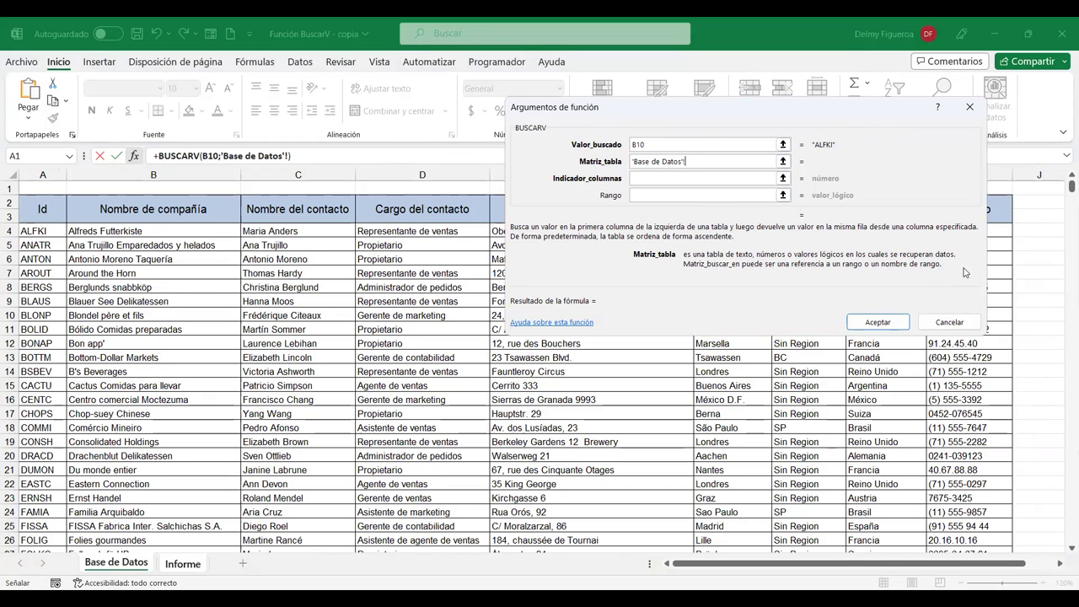
Step: Set the lookup table to 'Base de Datos'!A4:I94, from A4 to the end of the data
{"action": "left_click", "coordinate": [37, 228]}
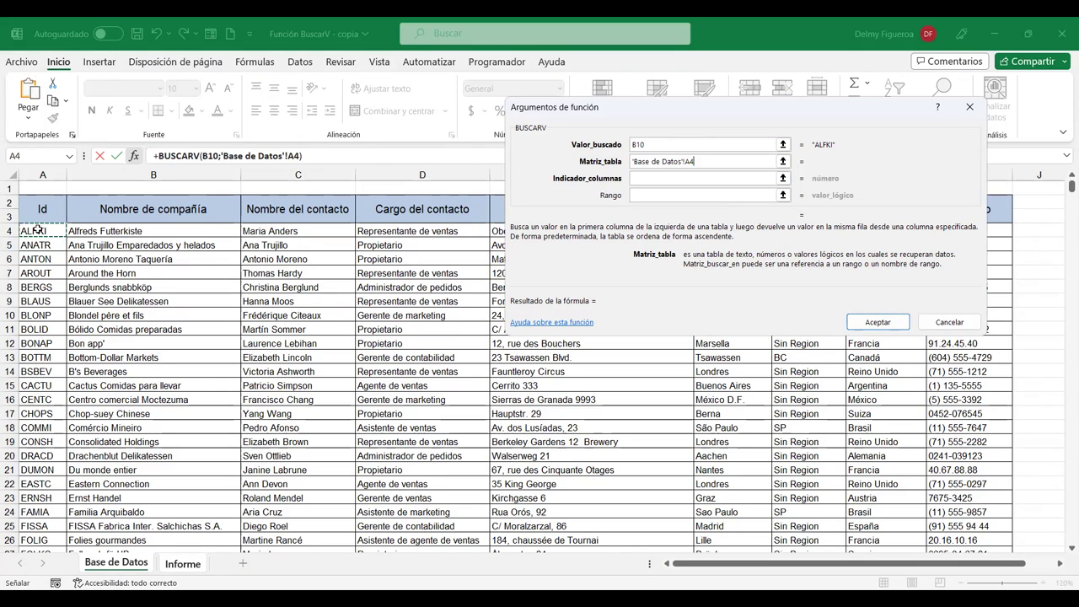
{"action": "key", "text": "ctrl+shift+Right"}
{"action": "key", "text": "ctrl+shift+Down"}
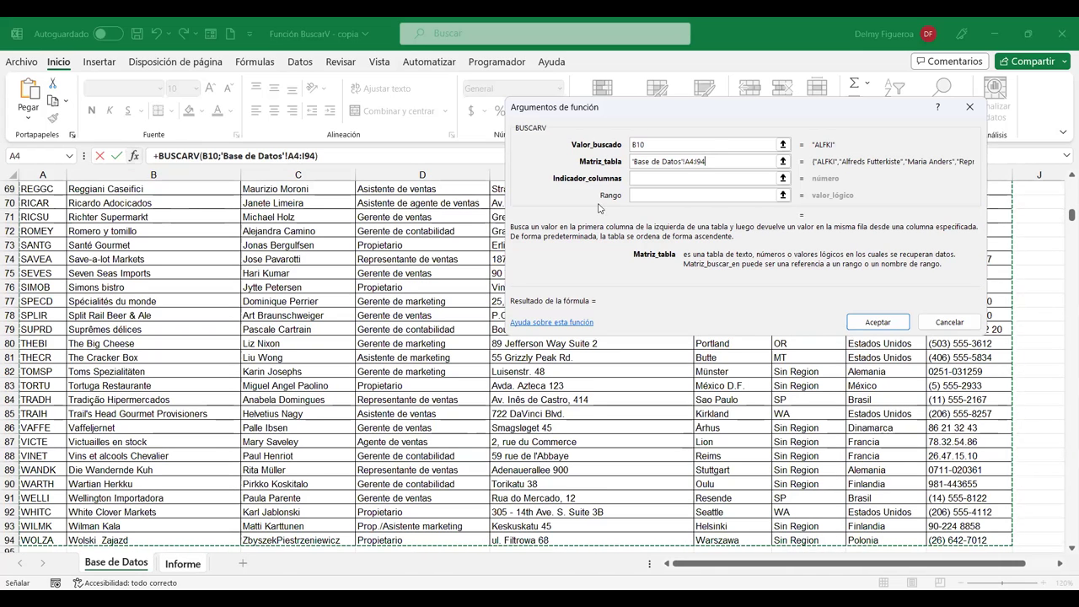
{"action": "left_click_drag", "start_coordinate": [1071, 216], "coordinate": [1068, 180]}
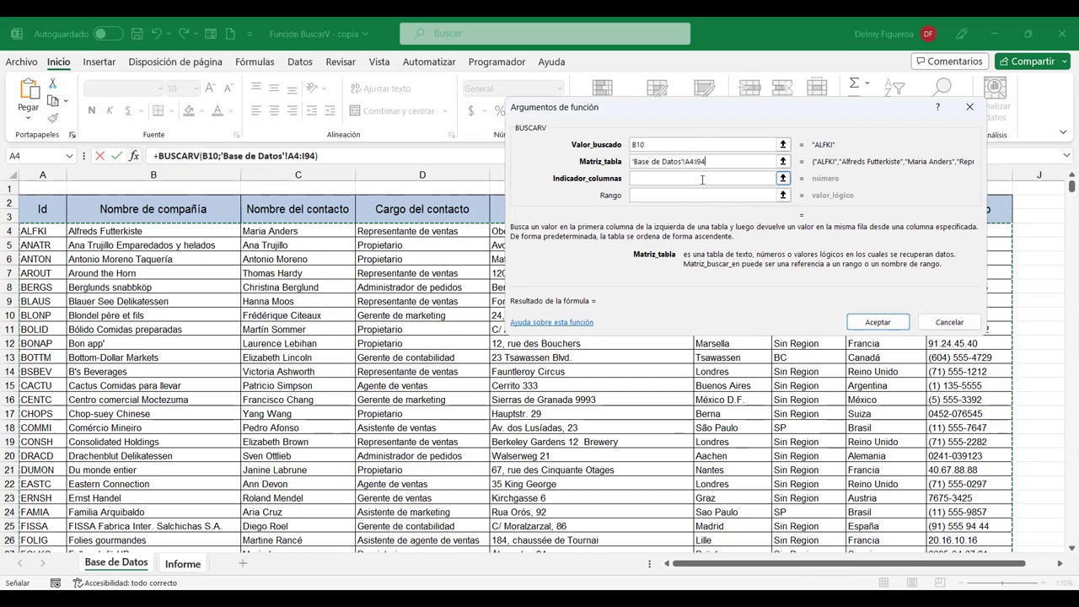
{"action": "left_click", "coordinate": [702, 179]}
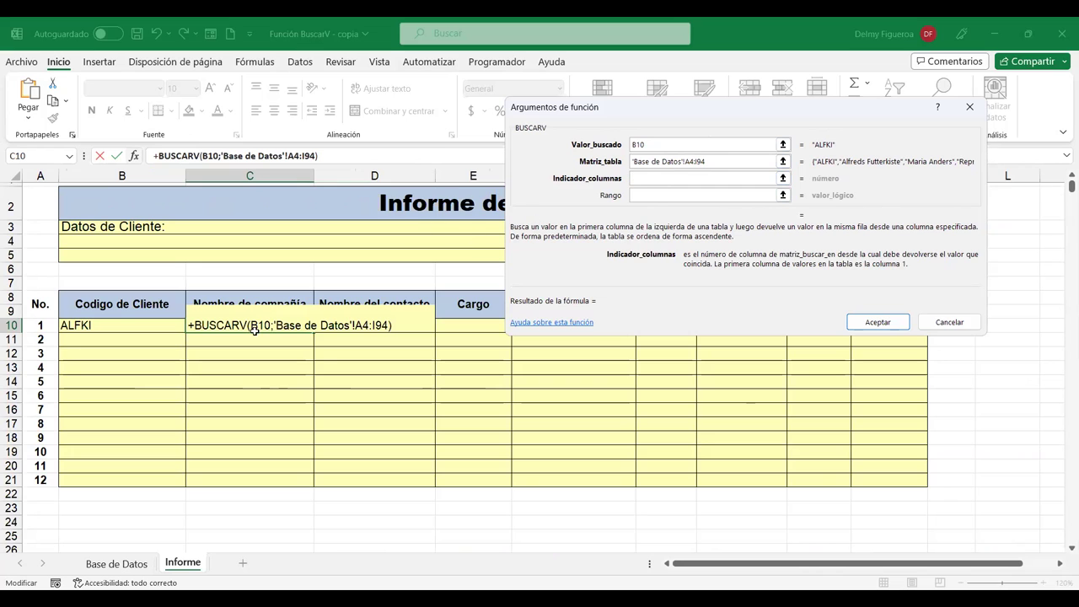
Step: Replace the stray sheet reference with column index 2, previewing "Alfreds Futterkiste"
{"action": "left_click", "coordinate": [131, 564]}
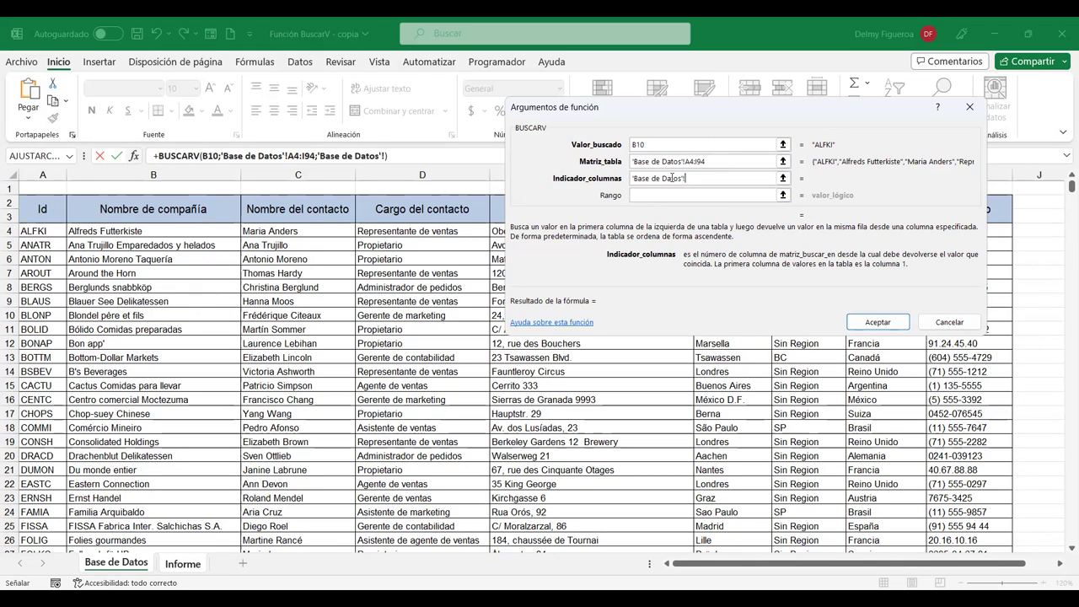
{"action": "left_click_drag", "start_coordinate": [702, 177], "coordinate": [632, 178]}
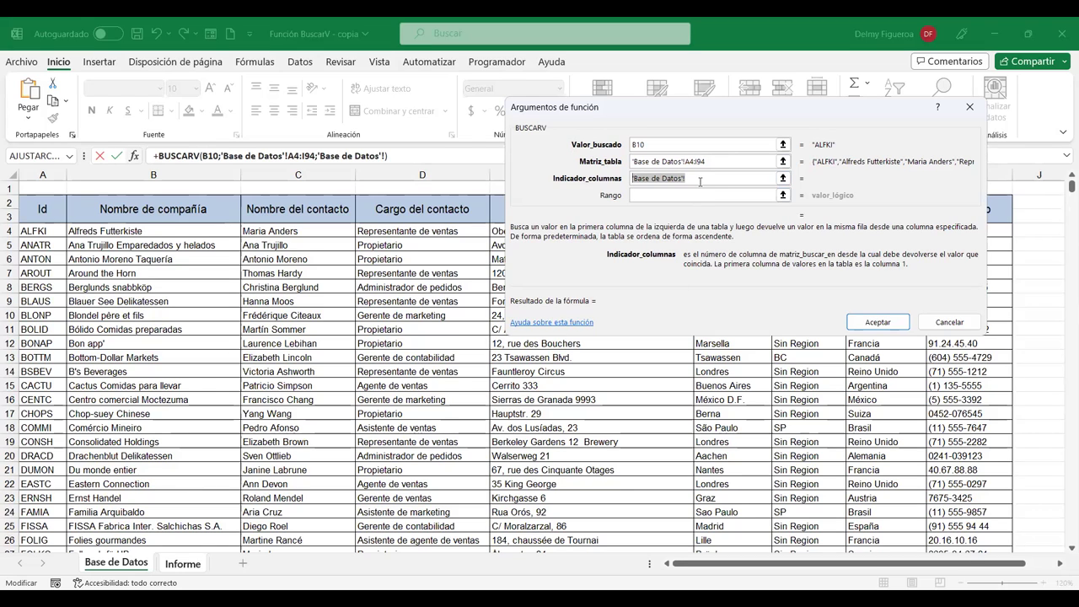
{"action": "type", "text": "2"}
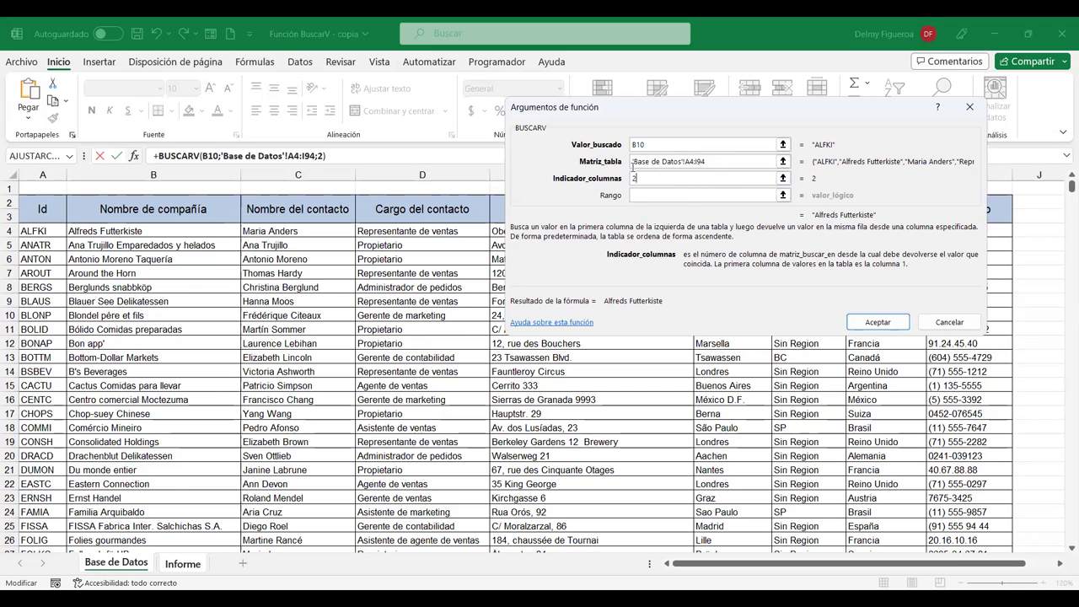
{"action": "left_click", "coordinate": [679, 195]}
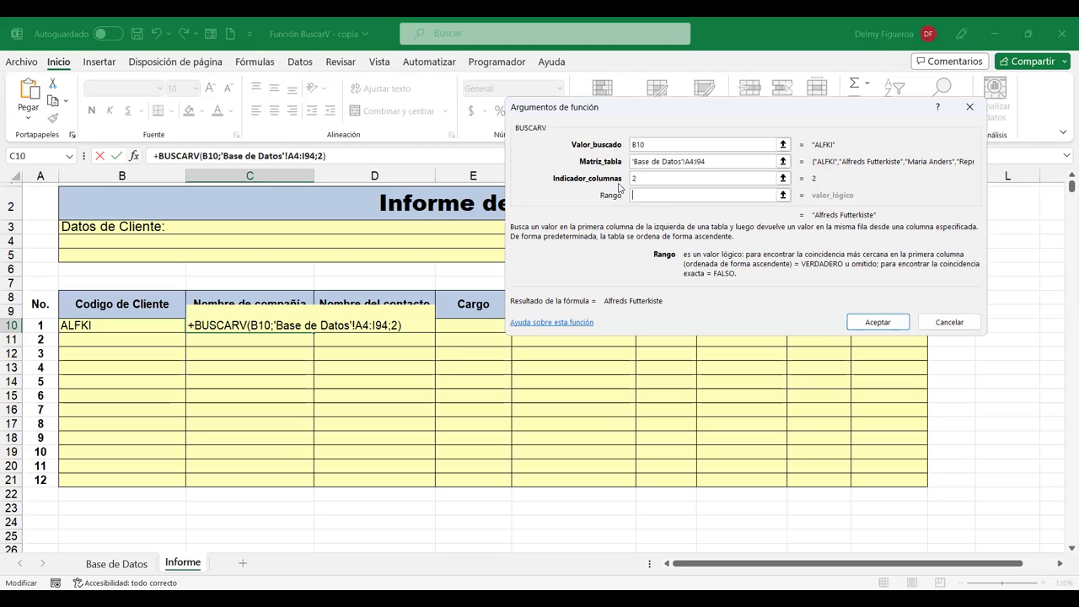
Step: Confirm the company lookup and paste a test client code from Base de Datos into B10
{"action": "left_click", "coordinate": [891, 323]}
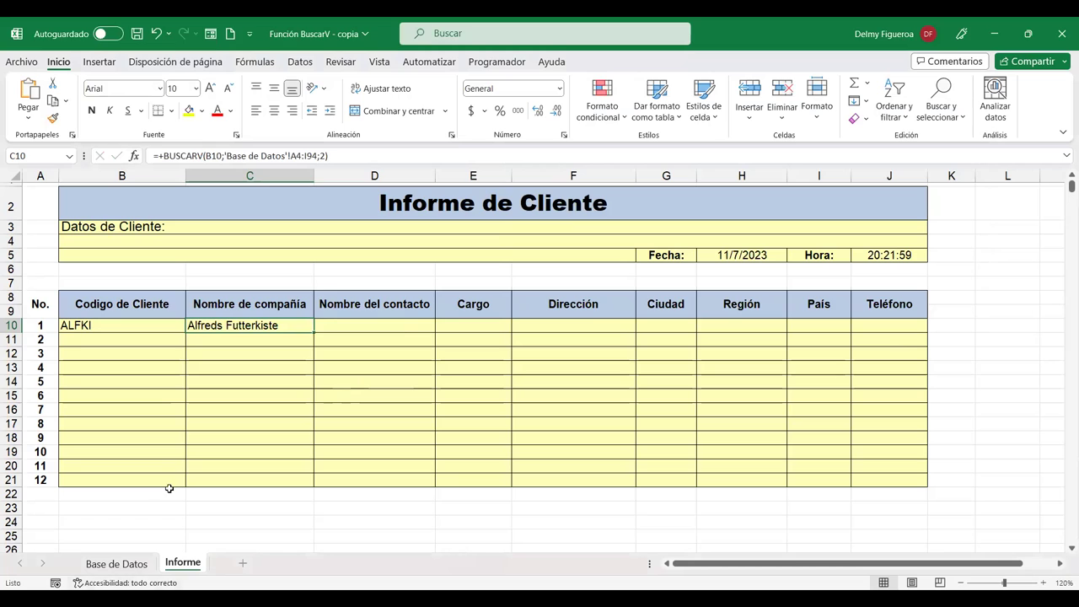
{"action": "key", "text": "ctrl+Page_Up"}
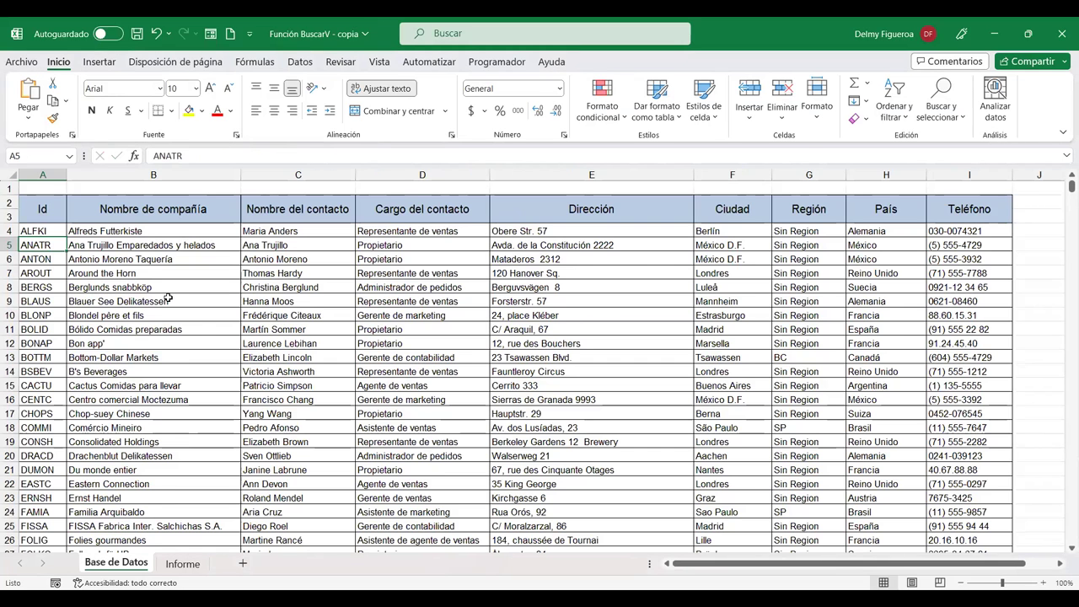
{"action": "scroll", "coordinate": [137, 472], "scroll_direction": "down", "scroll_amount": 6}
{"action": "left_click", "coordinate": [43, 469]}
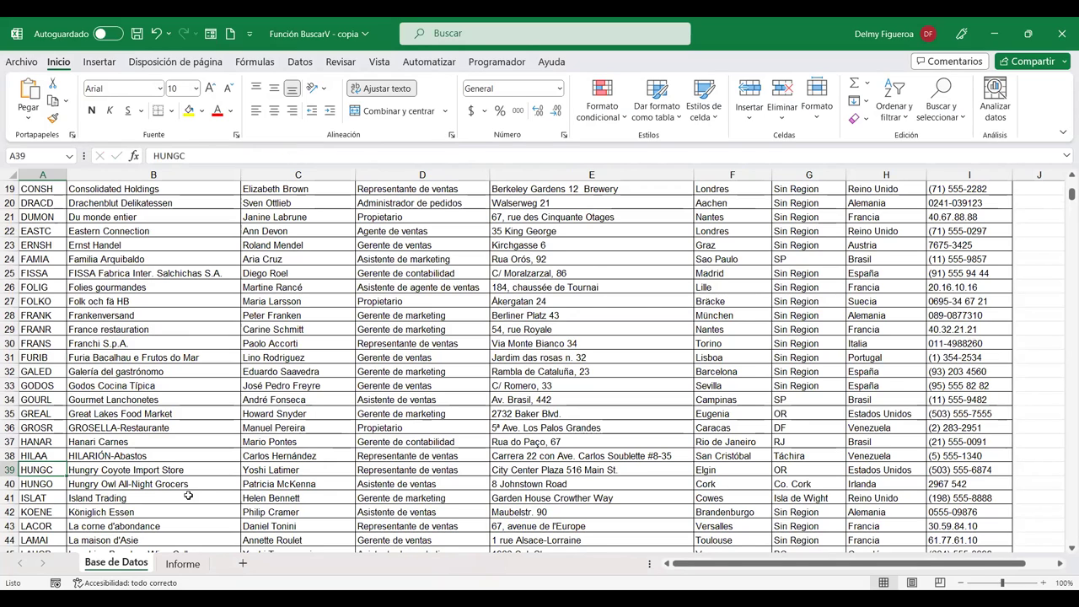
{"action": "double_click", "coordinate": [168, 156]}
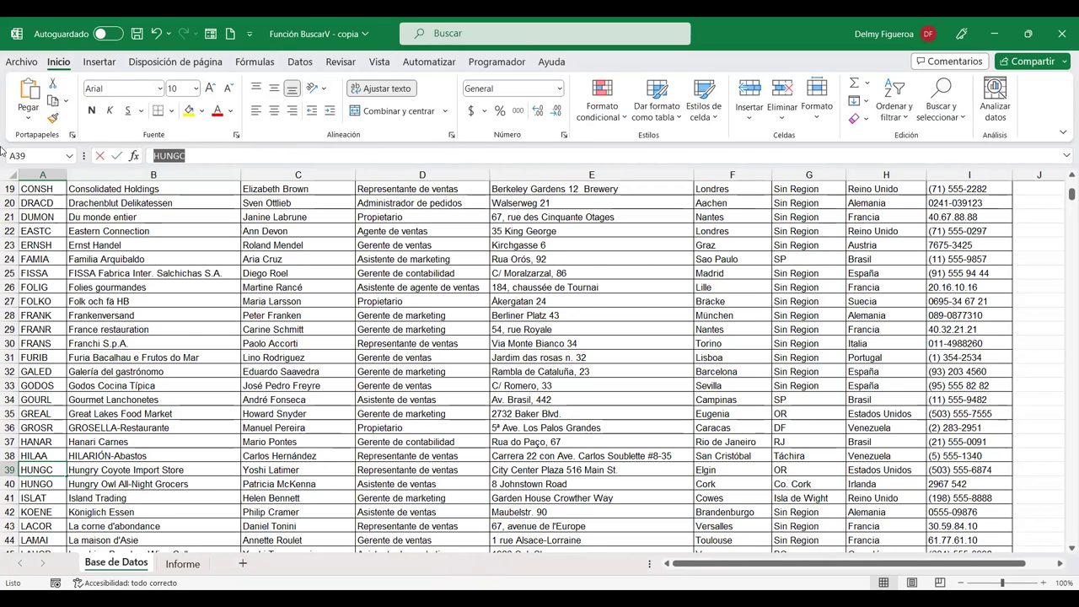
{"action": "left_click", "coordinate": [183, 563]}
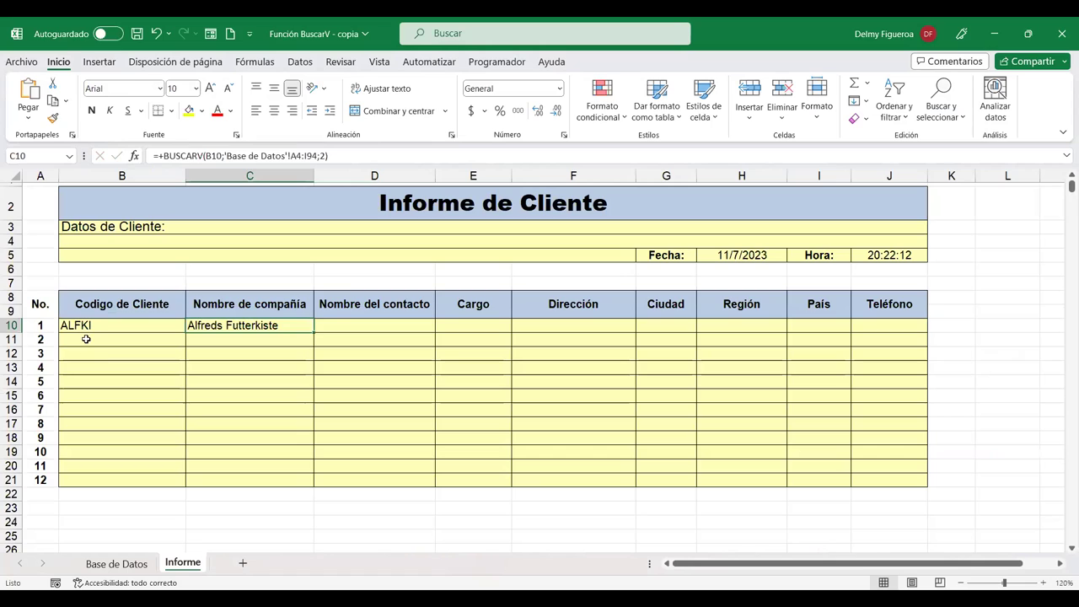
{"action": "left_click", "coordinate": [106, 324]}
{"action": "key", "text": "ctrl+v"}
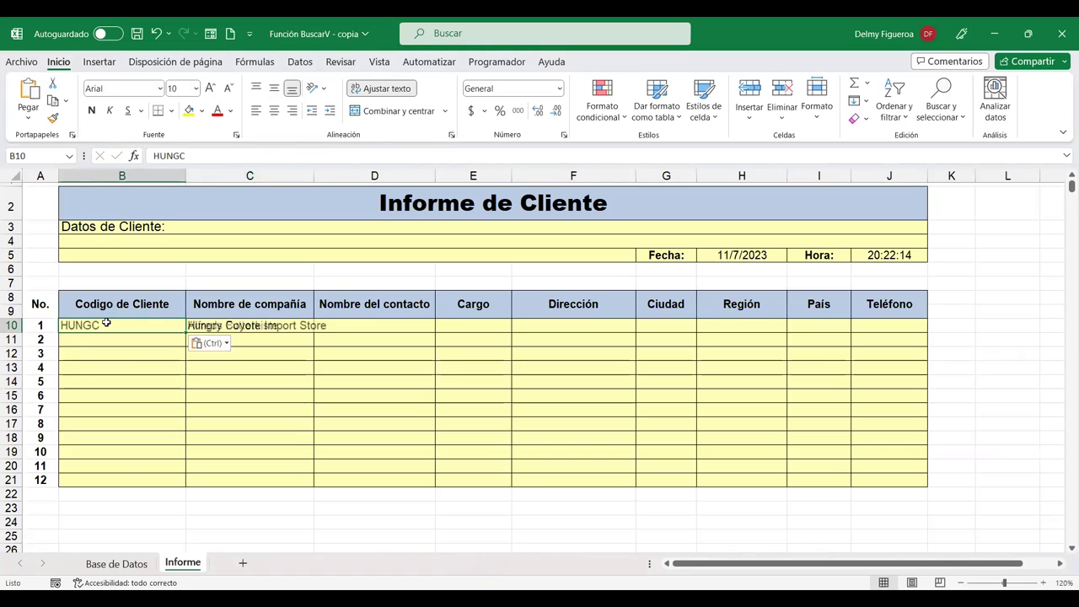
Step: Paste the row 54 client code into B10 so C10 returns "Mère Paillarde"
{"action": "left_click", "coordinate": [123, 563]}
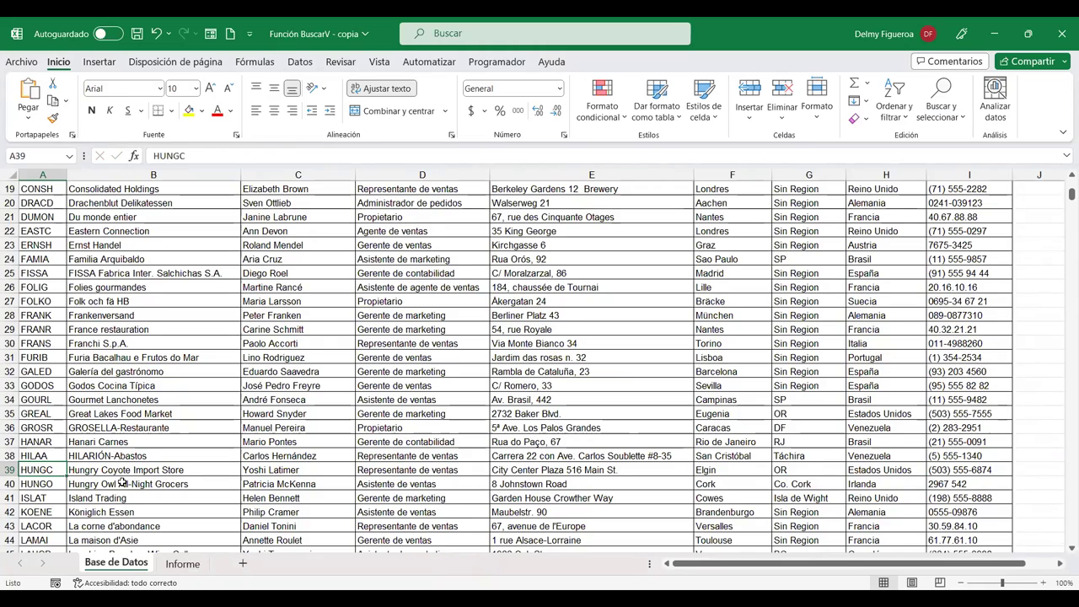
{"action": "scroll", "coordinate": [78, 460], "scroll_direction": "down", "scroll_amount": 5}
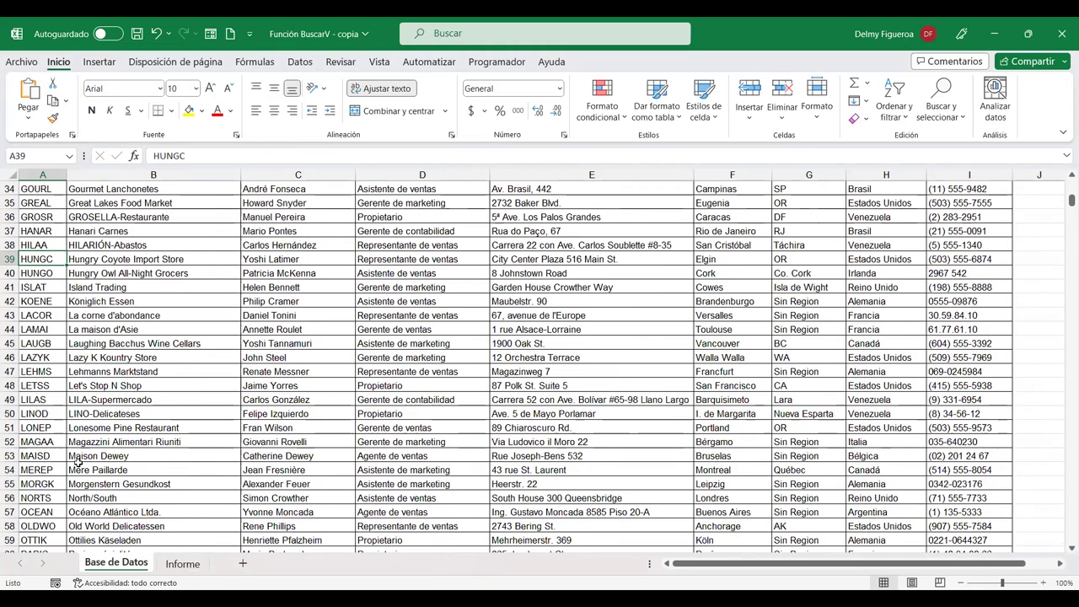
{"action": "left_click", "coordinate": [48, 470]}
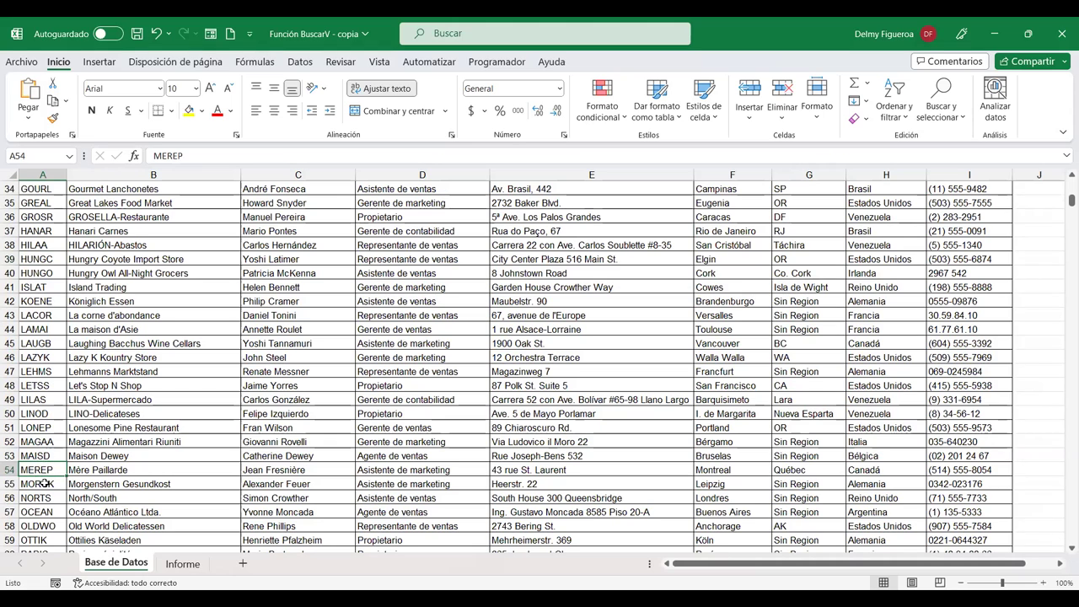
{"action": "double_click", "coordinate": [168, 156]}
{"action": "key", "text": "ctrl+c"}
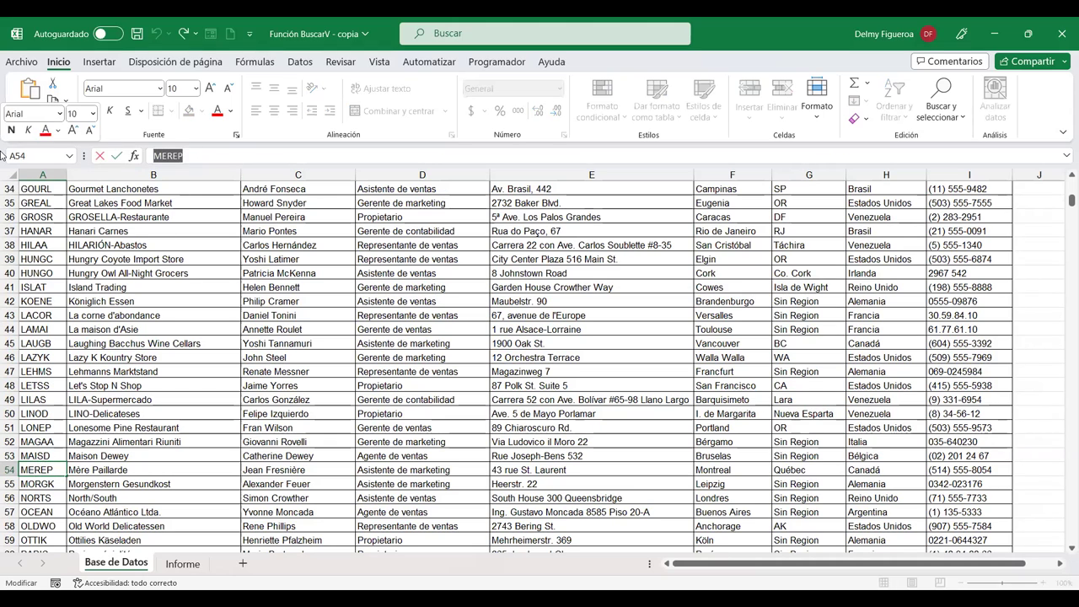
{"action": "left_click", "coordinate": [182, 563]}
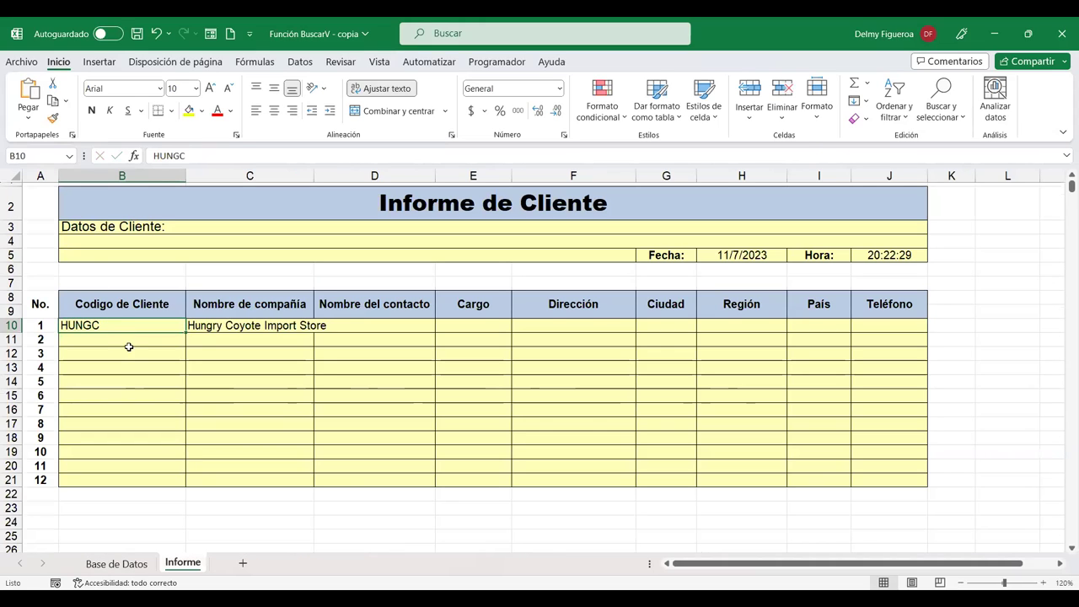
{"action": "key", "text": "ctrl+v"}
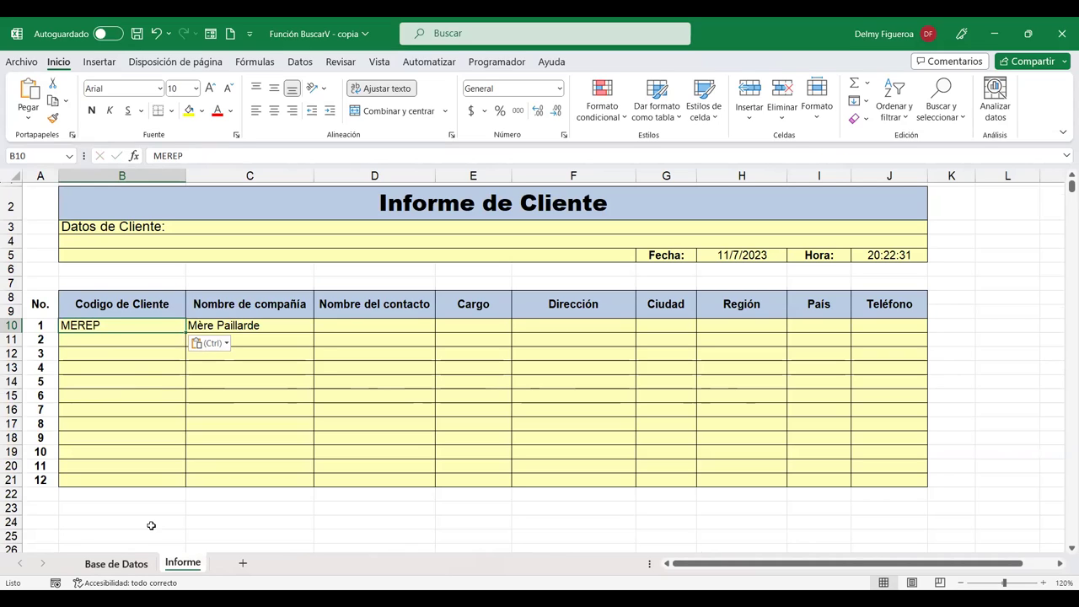
Step: Reopen the C10 formula and add ';' after column index 2 to start the FALSO exact-match argument
{"action": "left_click", "coordinate": [354, 325]}
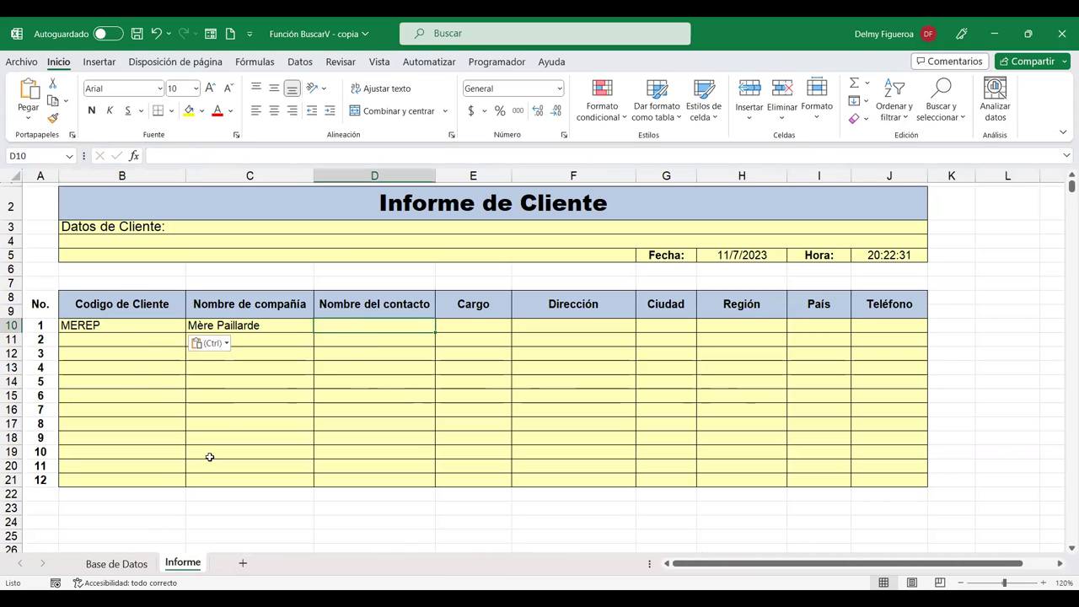
{"action": "left_click", "coordinate": [290, 324]}
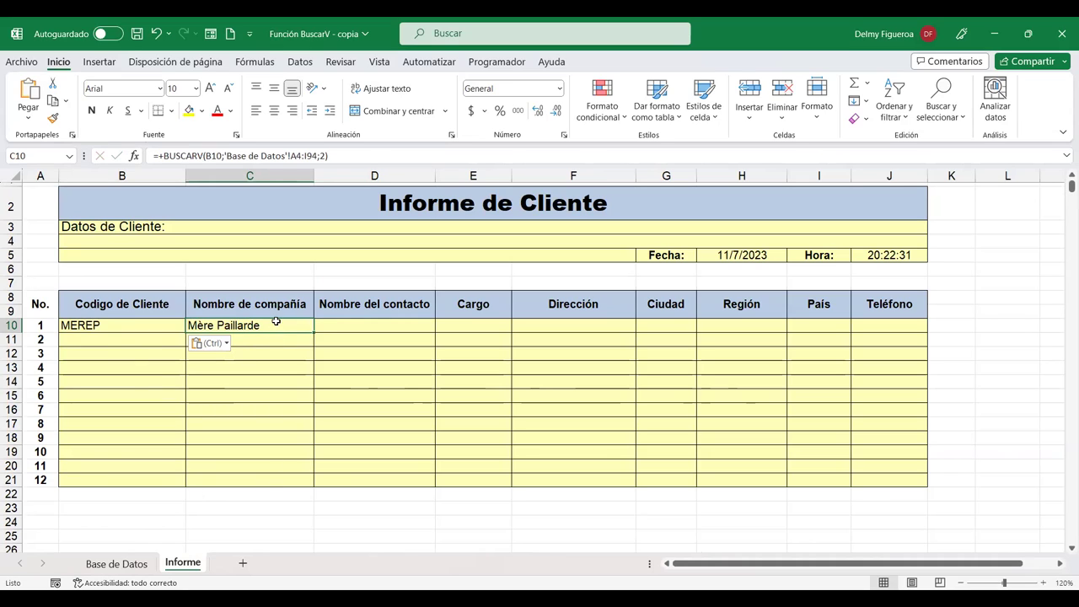
{"action": "double_click", "coordinate": [273, 326]}
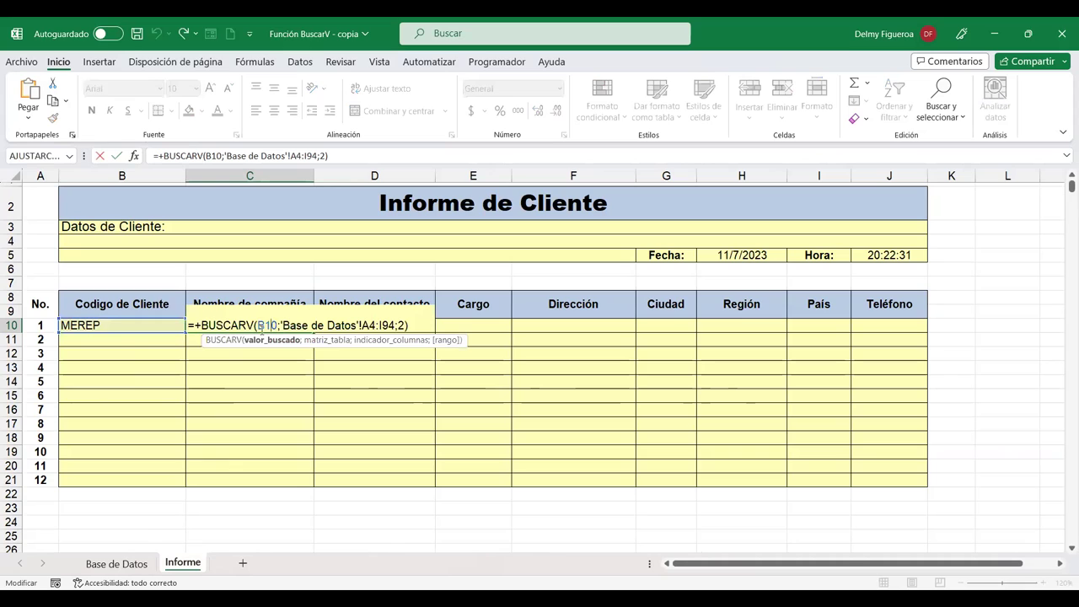
{"action": "left_click", "coordinate": [325, 326]}
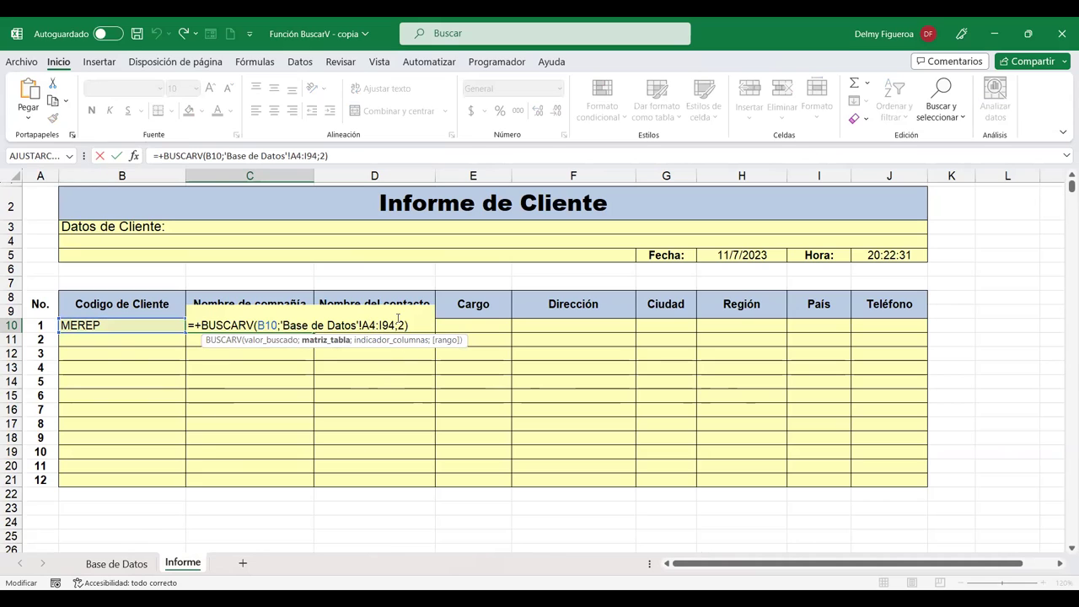
{"action": "left_click", "coordinate": [401, 325]}
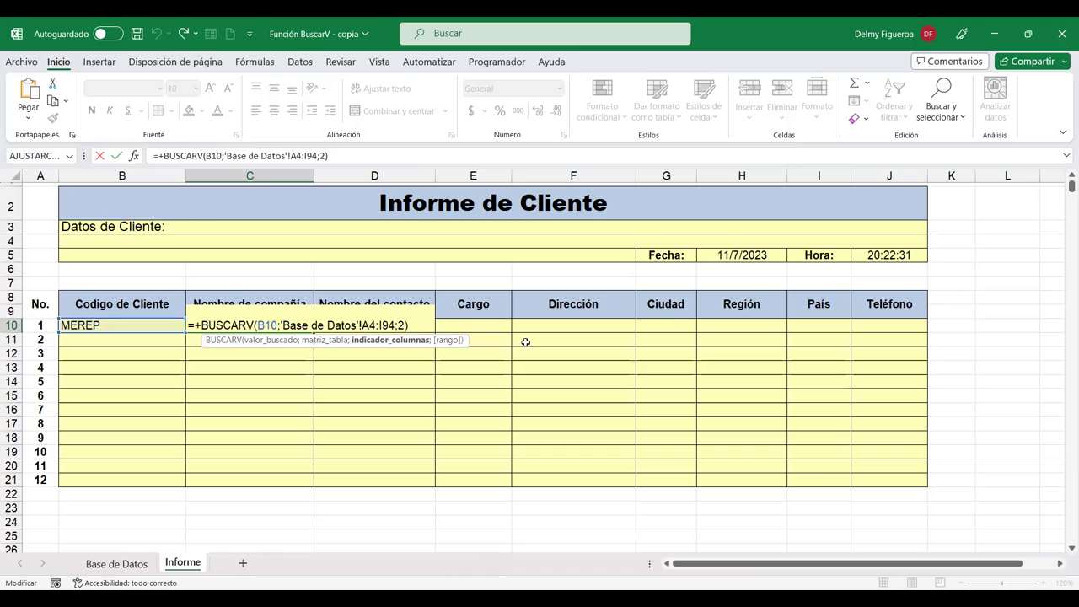
{"action": "type", "text": ";"}
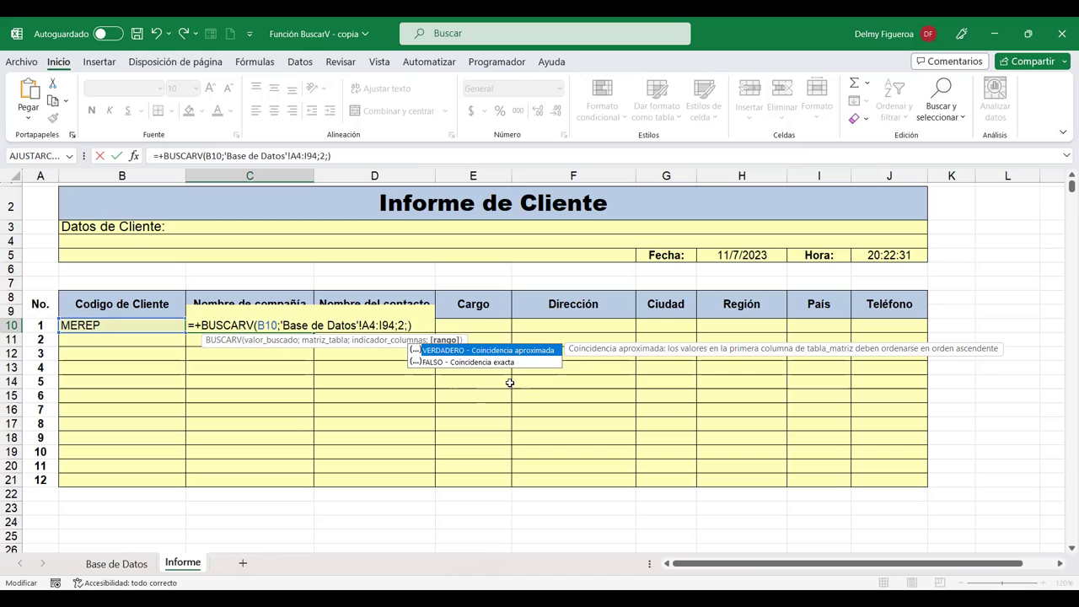
{"action": "left_click", "coordinate": [506, 362]}
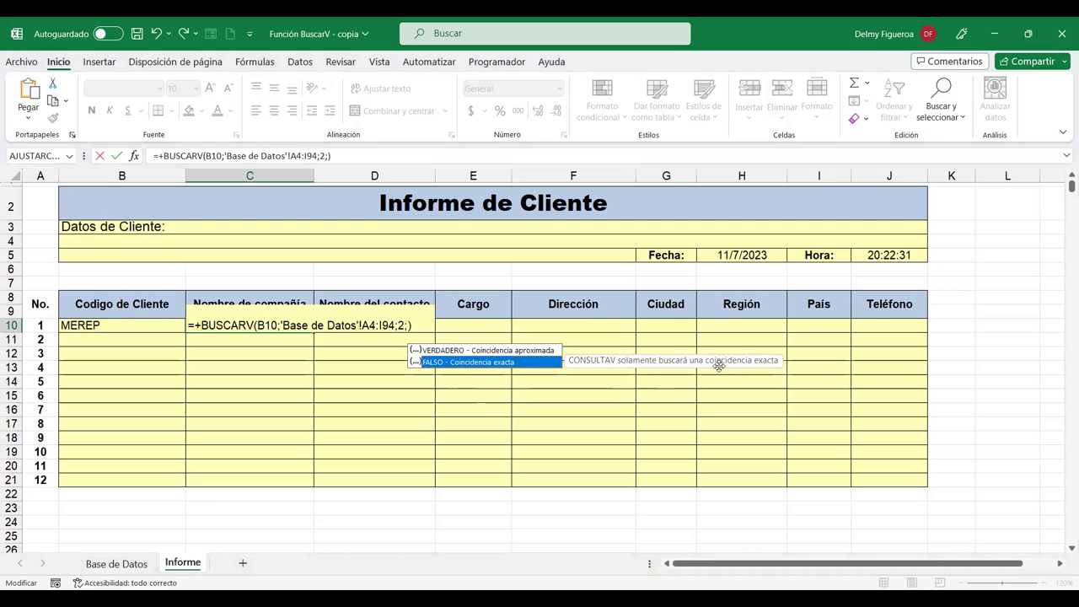
Step: Commit the C10 lookup, then go to the top of Base de Datos and select ALFKI in A4
{"action": "key", "text": "Escape"}
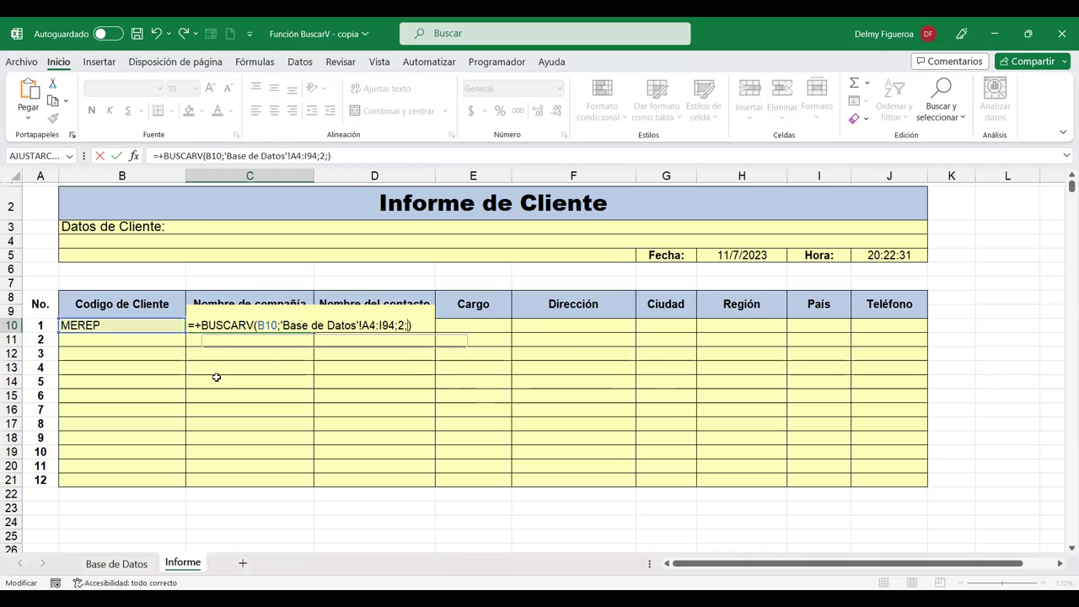
{"action": "key", "text": "Return"}
{"action": "left_click", "coordinate": [115, 564]}
{"action": "scroll", "coordinate": [74, 427], "scroll_direction": "up", "scroll_amount": 7}
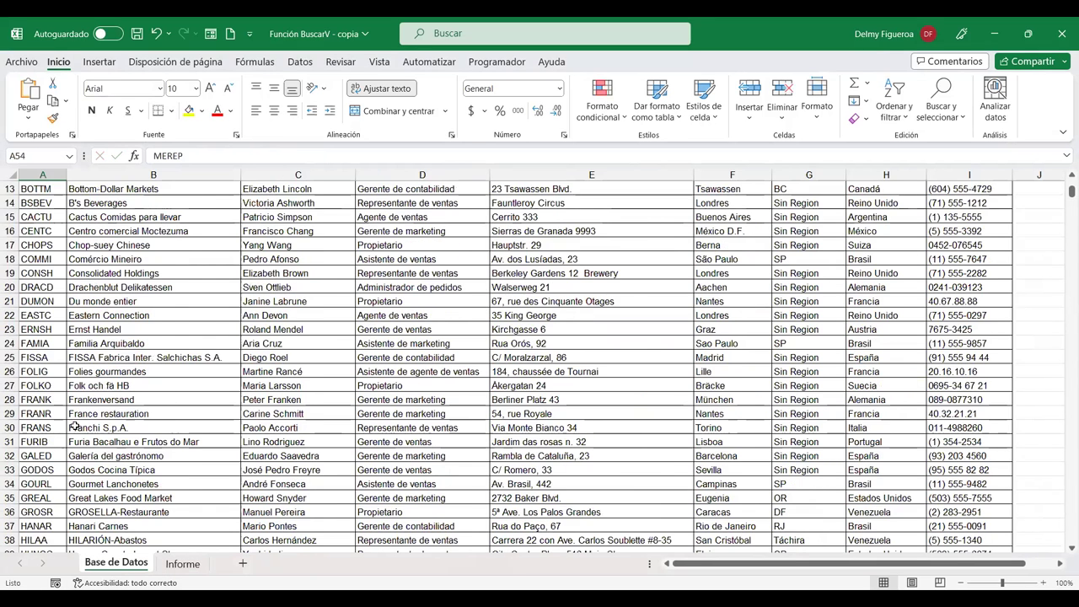
{"action": "scroll", "coordinate": [74, 427], "scroll_direction": "up", "scroll_amount": 4}
{"action": "key", "text": "ctrl+End"}
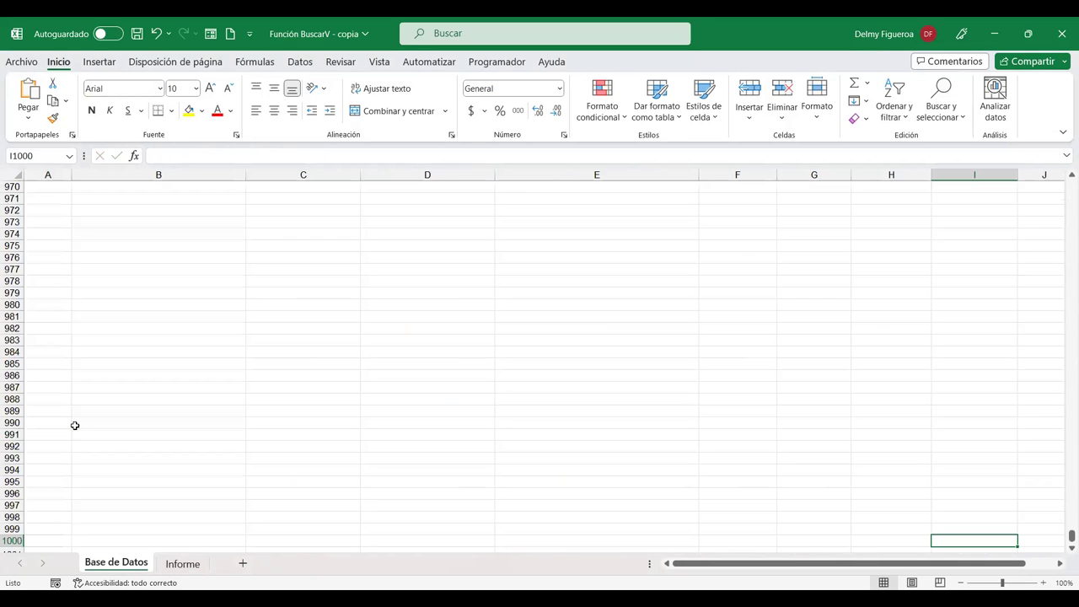
{"action": "key", "text": "ctrl+Home"}
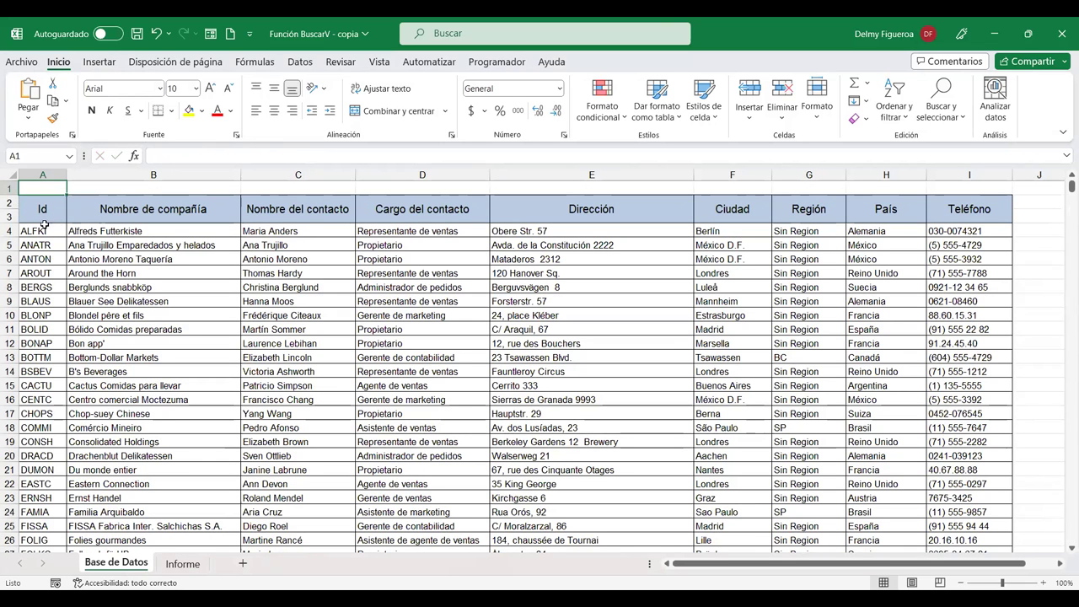
{"action": "left_click", "coordinate": [37, 230]}
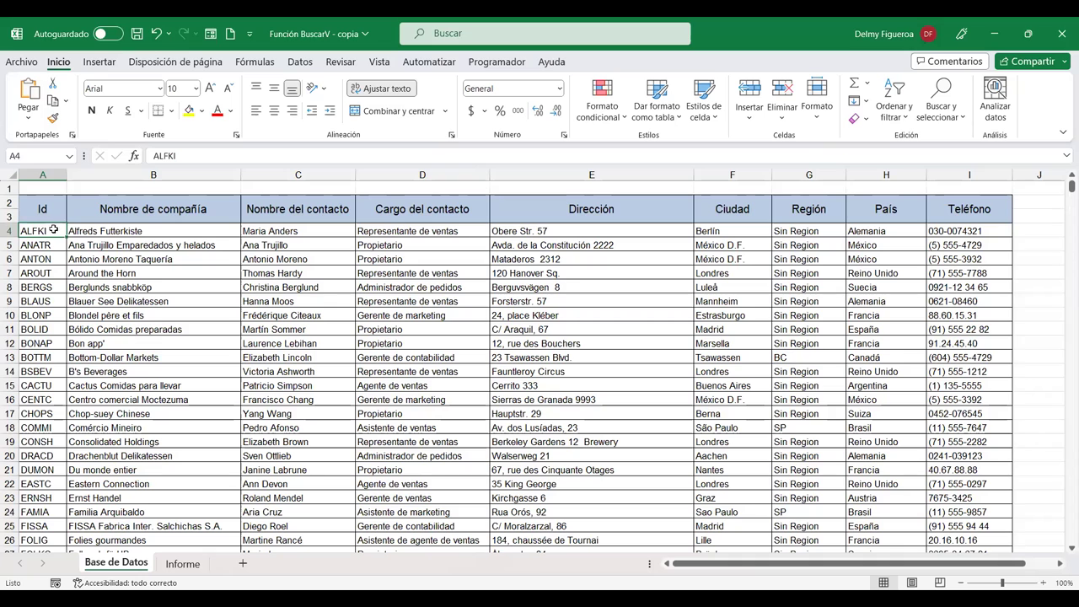
Step: Freeze the top row of the Base de Datos sheet and scroll to test it
{"action": "left_click", "coordinate": [379, 63]}
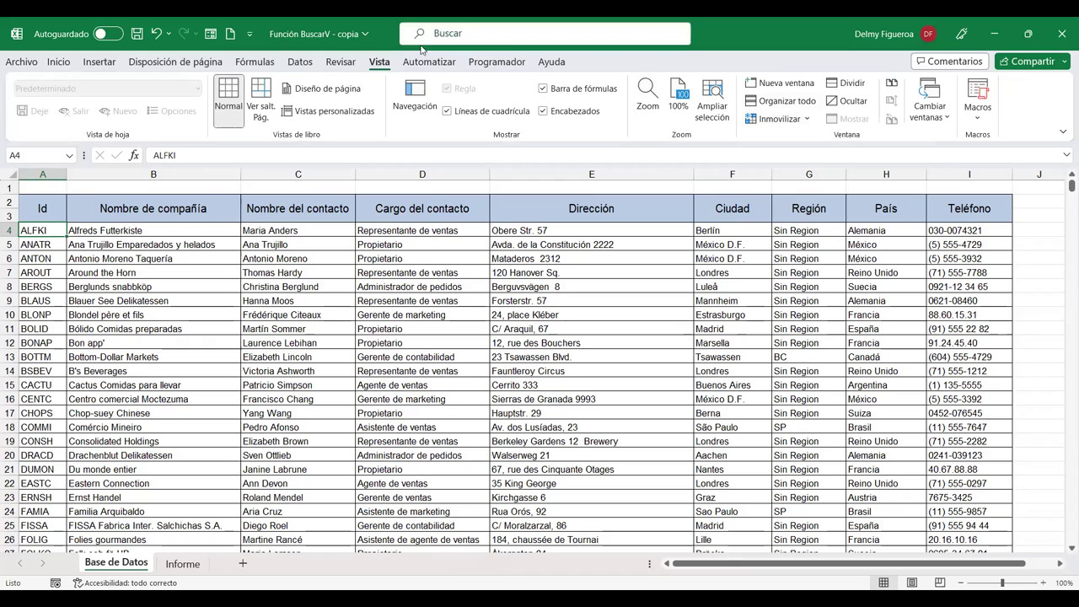
{"action": "left_click", "coordinate": [805, 119]}
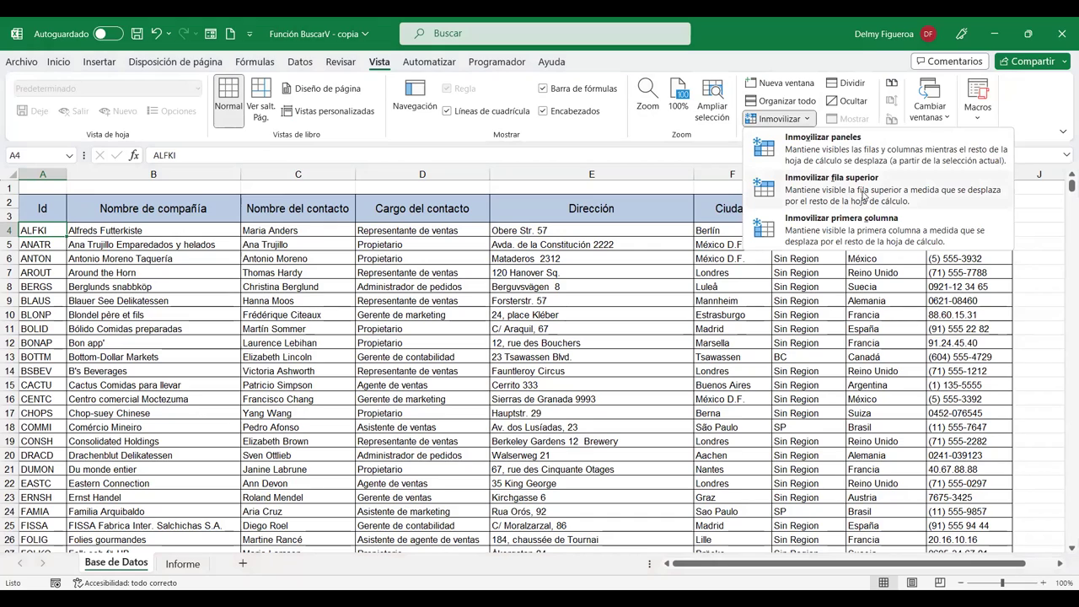
{"action": "left_click", "coordinate": [863, 196]}
{"action": "scroll", "coordinate": [259, 434], "scroll_direction": "down", "scroll_amount": 2}
{"action": "scroll", "coordinate": [258, 434], "scroll_direction": "up", "scroll_amount": 1}
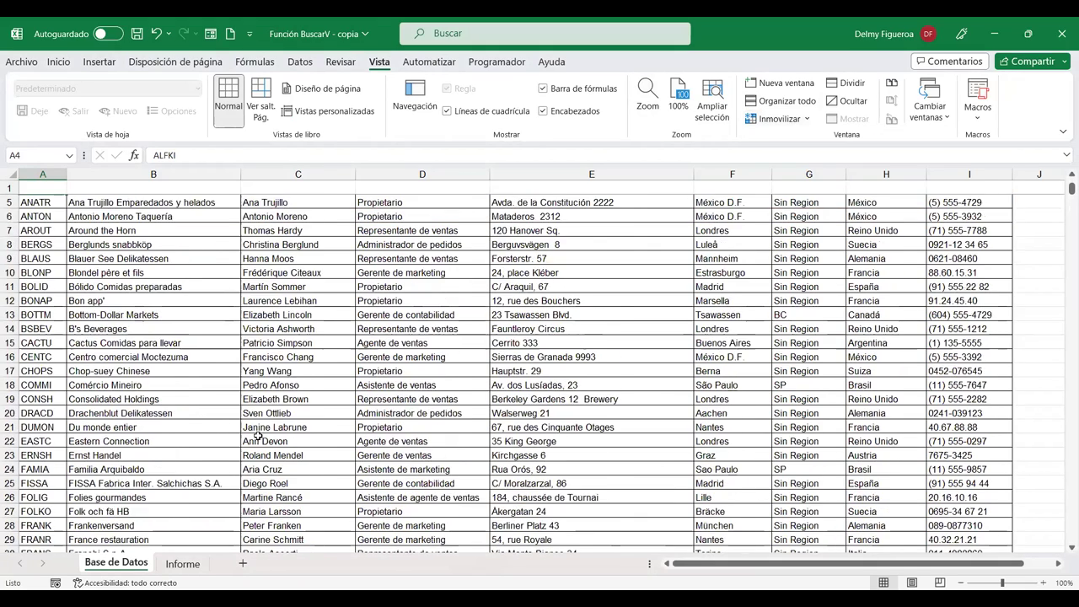
{"action": "scroll", "coordinate": [258, 434], "scroll_direction": "up", "scroll_amount": 1}
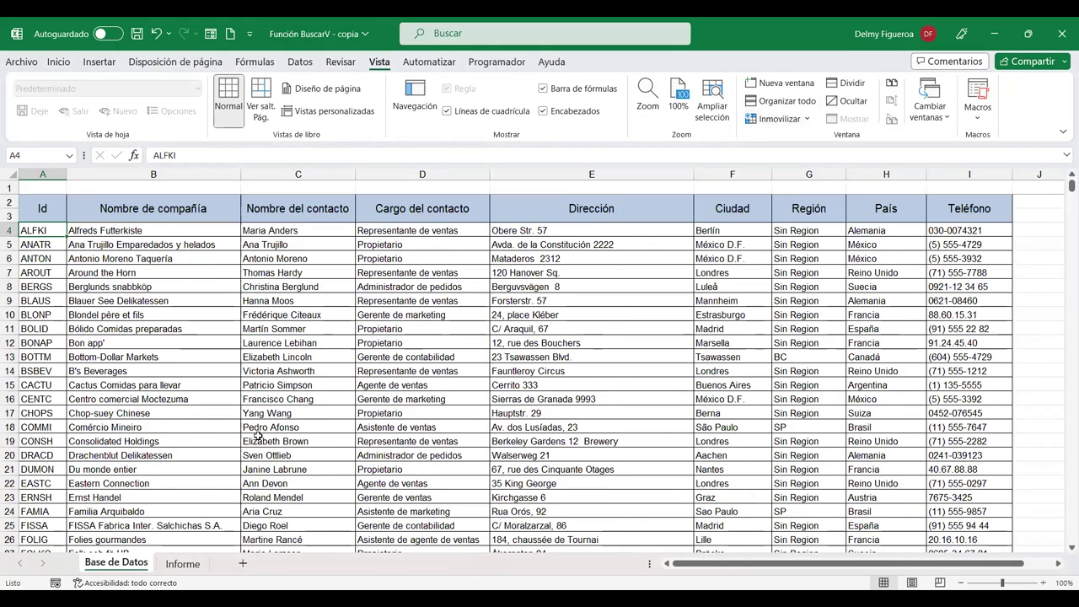
Step: Unfreeze panes and refreeze them at B4 so the header rows above row 4 stay fixed
{"action": "left_click", "coordinate": [114, 230]}
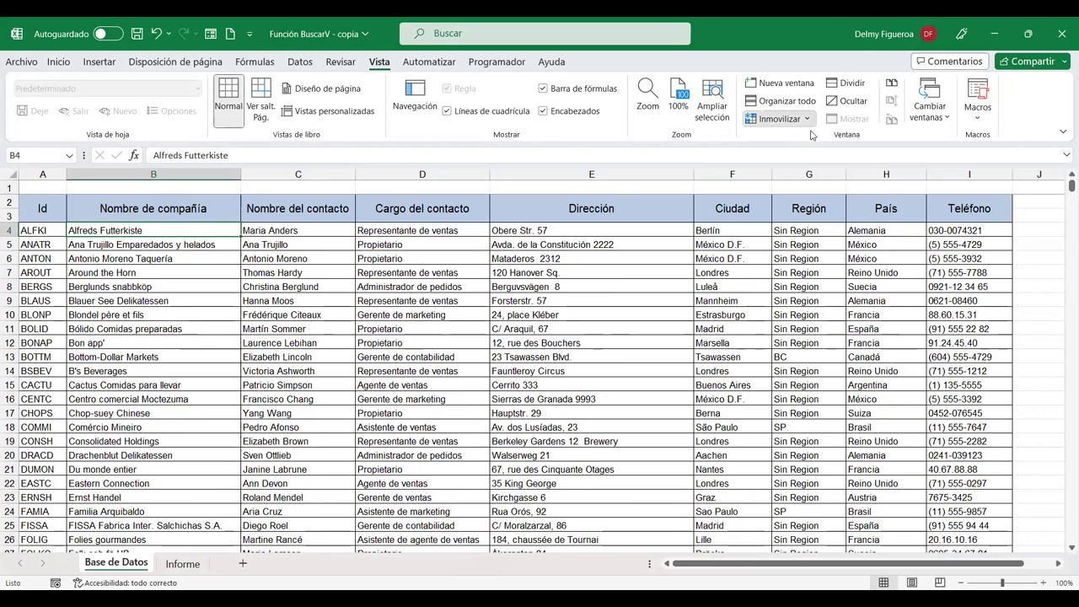
{"action": "left_click", "coordinate": [806, 120]}
{"action": "left_click", "coordinate": [819, 138]}
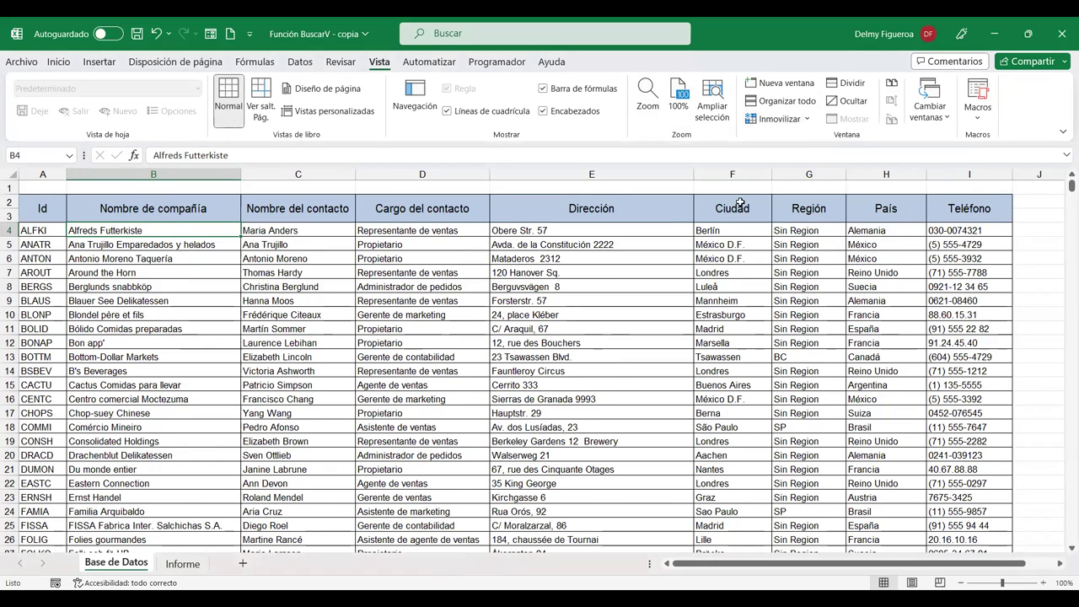
{"action": "left_click", "coordinate": [807, 121]}
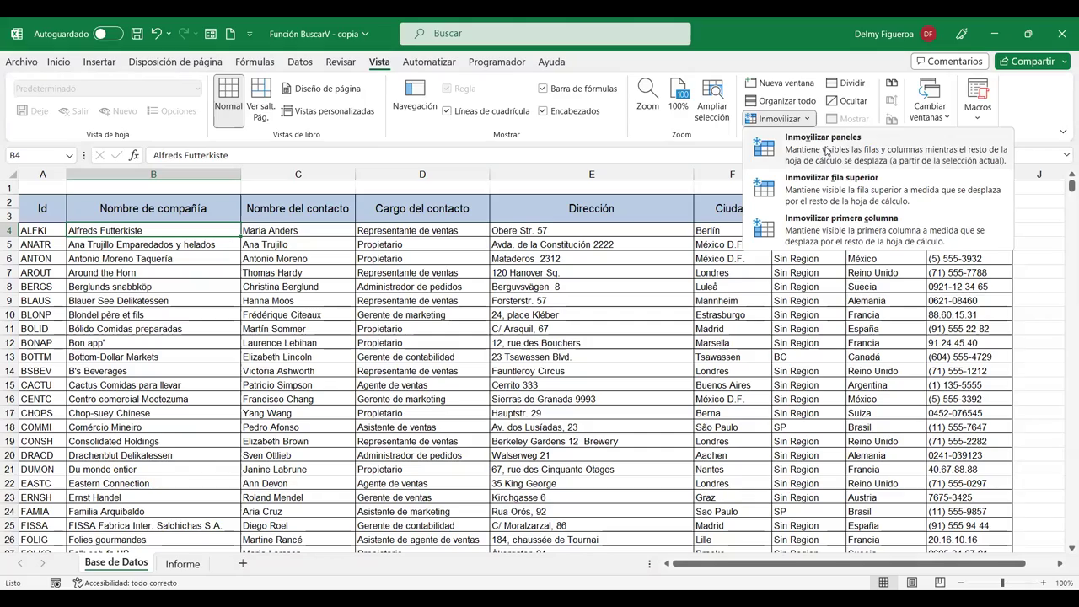
{"action": "left_click", "coordinate": [825, 143]}
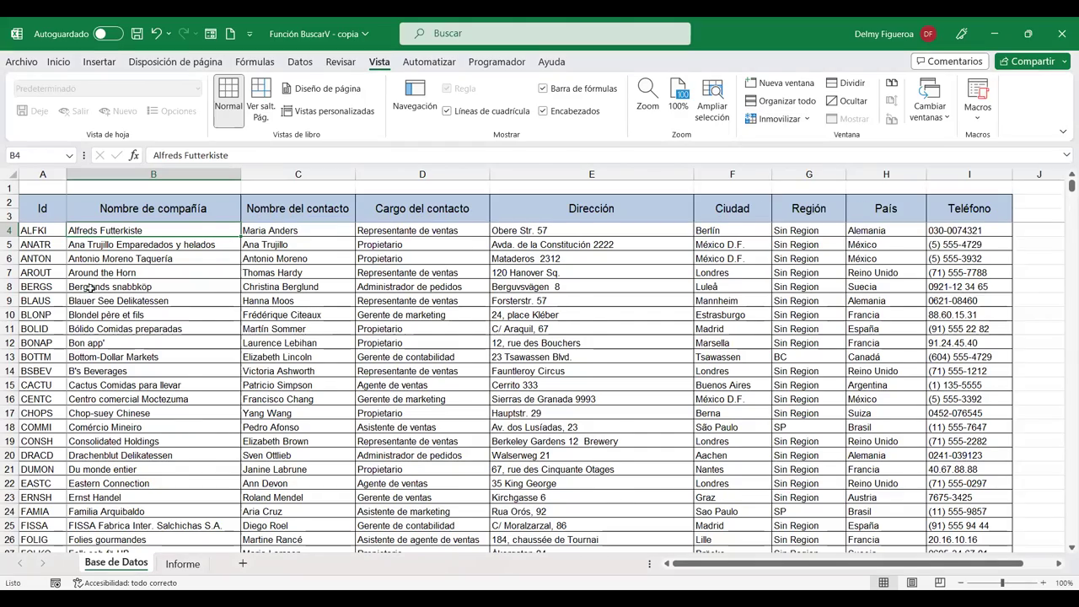
Step: Scroll through the client list to confirm the headers stay fixed, then return to Informe
{"action": "scroll", "coordinate": [143, 312], "scroll_direction": "down", "scroll_amount": 4}
{"action": "scroll", "coordinate": [143, 313], "scroll_direction": "down", "scroll_amount": 5}
{"action": "scroll", "coordinate": [144, 320], "scroll_direction": "down", "scroll_amount": 5}
{"action": "scroll", "coordinate": [145, 337], "scroll_direction": "down", "scroll_amount": 5}
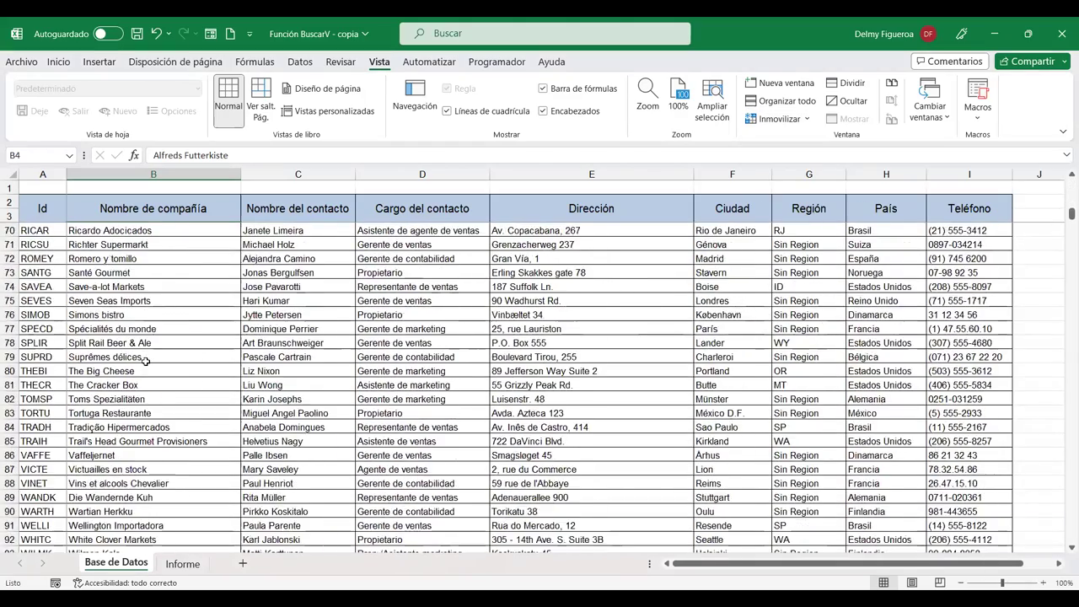
{"action": "scroll", "coordinate": [145, 360], "scroll_direction": "down", "scroll_amount": 4}
{"action": "scroll", "coordinate": [145, 360], "scroll_direction": "down", "scroll_amount": 5}
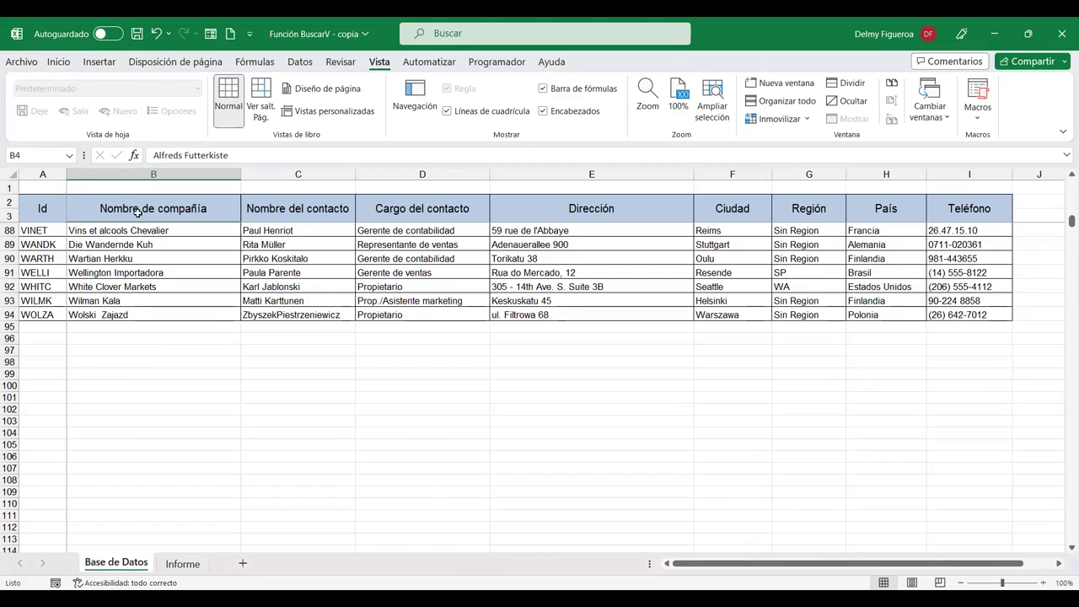
{"action": "scroll", "coordinate": [101, 487], "scroll_direction": "up", "scroll_amount": 1}
{"action": "scroll", "coordinate": [101, 487], "scroll_direction": "up", "scroll_amount": 6}
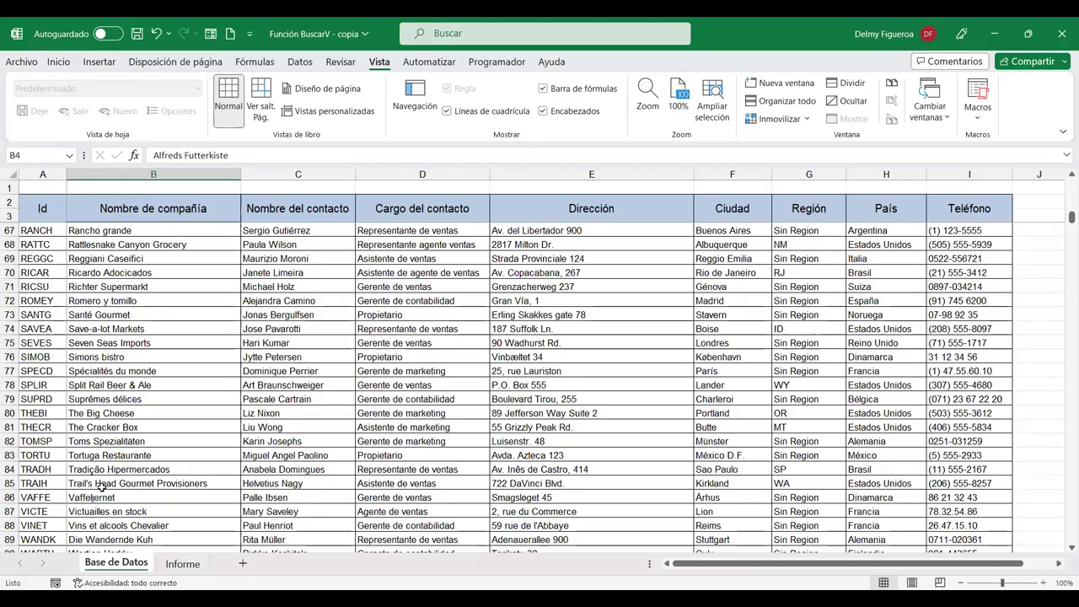
{"action": "scroll", "coordinate": [101, 486], "scroll_direction": "up", "scroll_amount": 2}
{"action": "scroll", "coordinate": [101, 486], "scroll_direction": "up", "scroll_amount": 6}
{"action": "scroll", "coordinate": [101, 487], "scroll_direction": "up", "scroll_amount": 9}
{"action": "scroll", "coordinate": [101, 486], "scroll_direction": "up", "scroll_amount": 4}
{"action": "scroll", "coordinate": [101, 486], "scroll_direction": "up", "scroll_amount": 1}
{"action": "left_click", "coordinate": [49, 227]}
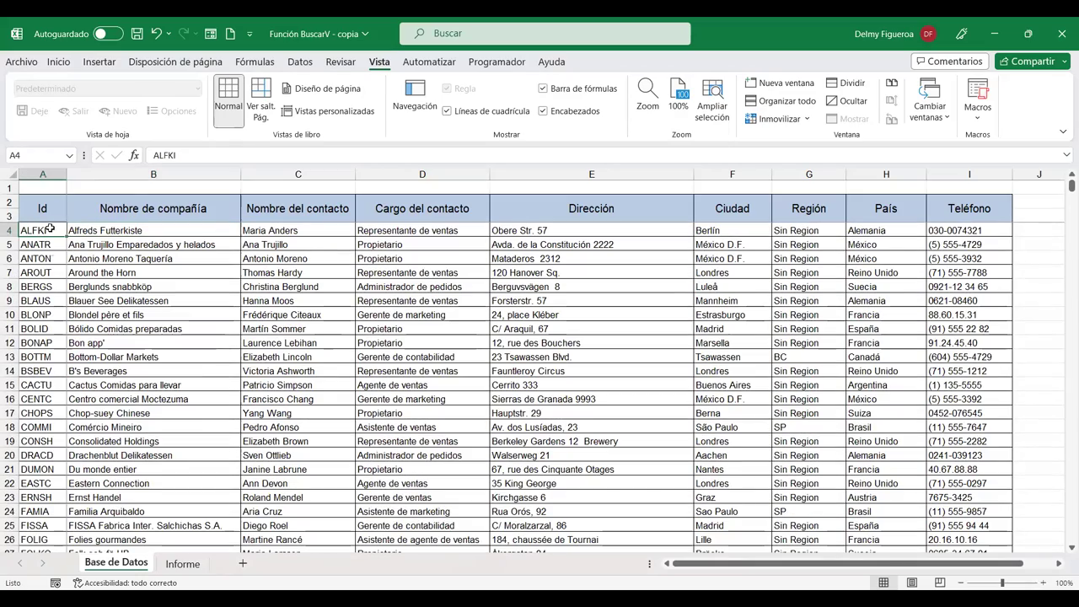
{"action": "scroll", "coordinate": [63, 308], "scroll_direction": "down", "scroll_amount": 1}
{"action": "scroll", "coordinate": [51, 337], "scroll_direction": "down", "scroll_amount": 2}
{"action": "scroll", "coordinate": [42, 363], "scroll_direction": "down", "scroll_amount": 2}
{"action": "scroll", "coordinate": [34, 392], "scroll_direction": "down", "scroll_amount": 1}
{"action": "scroll", "coordinate": [32, 392], "scroll_direction": "down", "scroll_amount": 2}
{"action": "scroll", "coordinate": [32, 393], "scroll_direction": "down", "scroll_amount": 2}
{"action": "scroll", "coordinate": [32, 394], "scroll_direction": "down", "scroll_amount": 5}
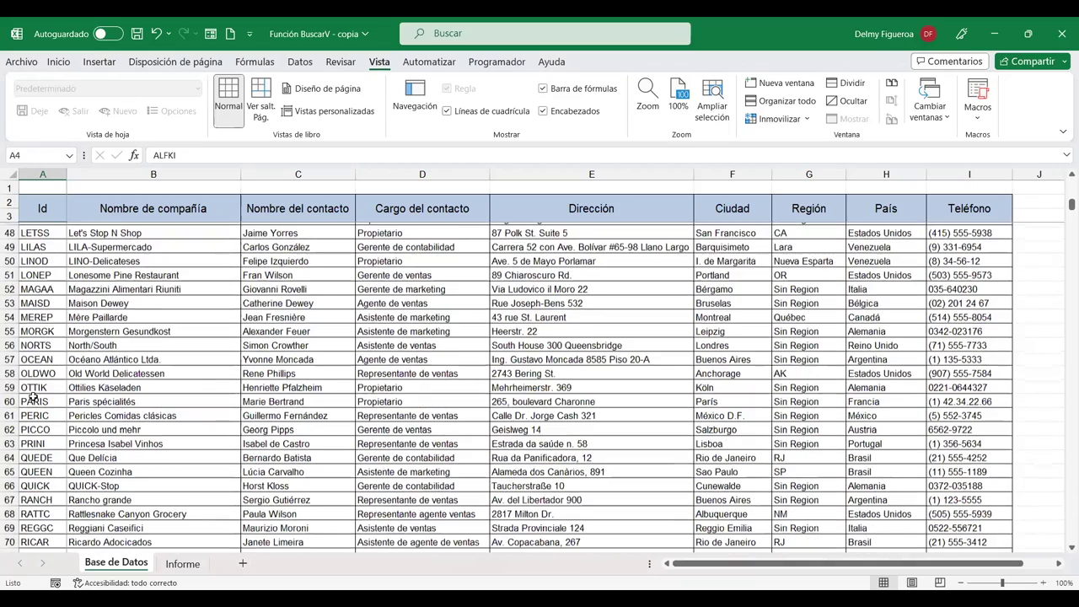
{"action": "scroll", "coordinate": [32, 396], "scroll_direction": "down", "scroll_amount": 2}
{"action": "scroll", "coordinate": [32, 395], "scroll_direction": "down", "scroll_amount": 4}
{"action": "scroll", "coordinate": [32, 394], "scroll_direction": "down", "scroll_amount": 5}
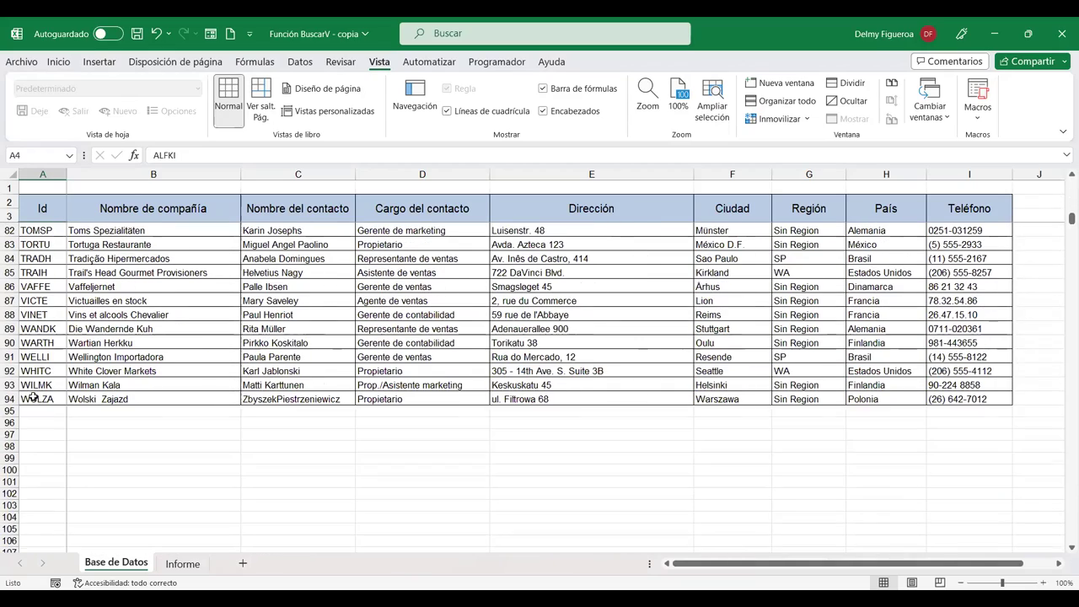
{"action": "key", "text": "ctrl+Page_Down"}
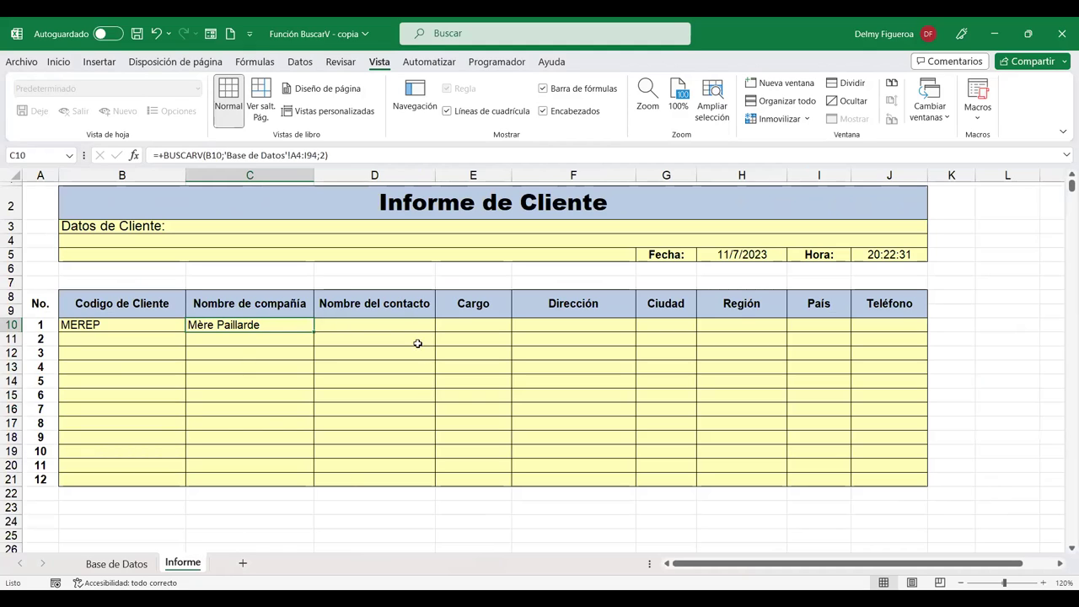
Step: Select D10 and reset both the Informe and Base de Datos views to the top
{"action": "left_click", "coordinate": [401, 323]}
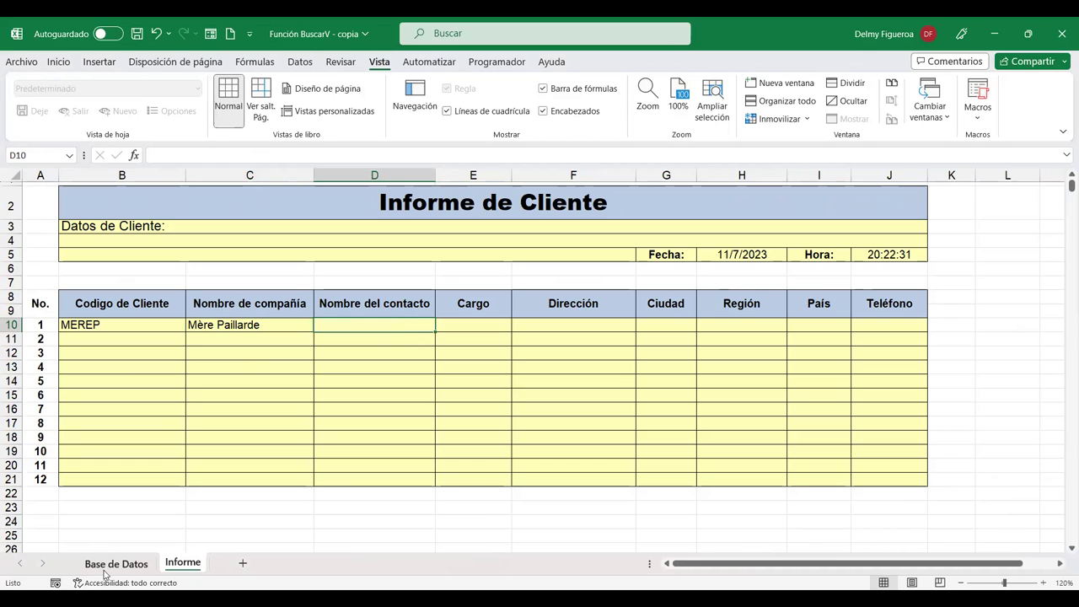
{"action": "key", "text": "ctrl+Home"}
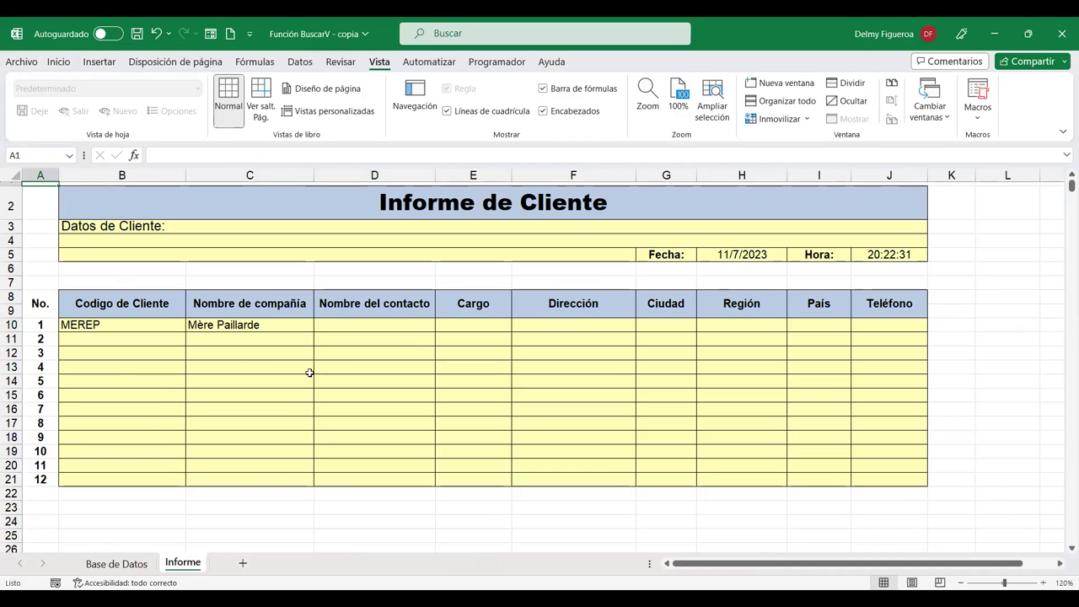
{"action": "left_click", "coordinate": [110, 565]}
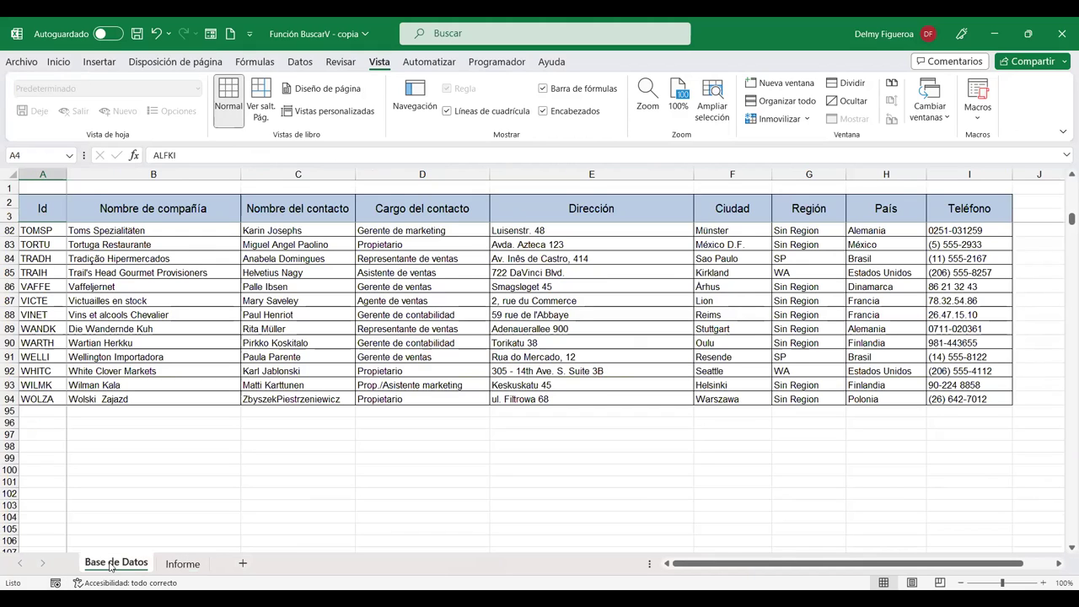
{"action": "key", "text": "ctrl+Home"}
{"action": "left_click", "coordinate": [182, 563]}
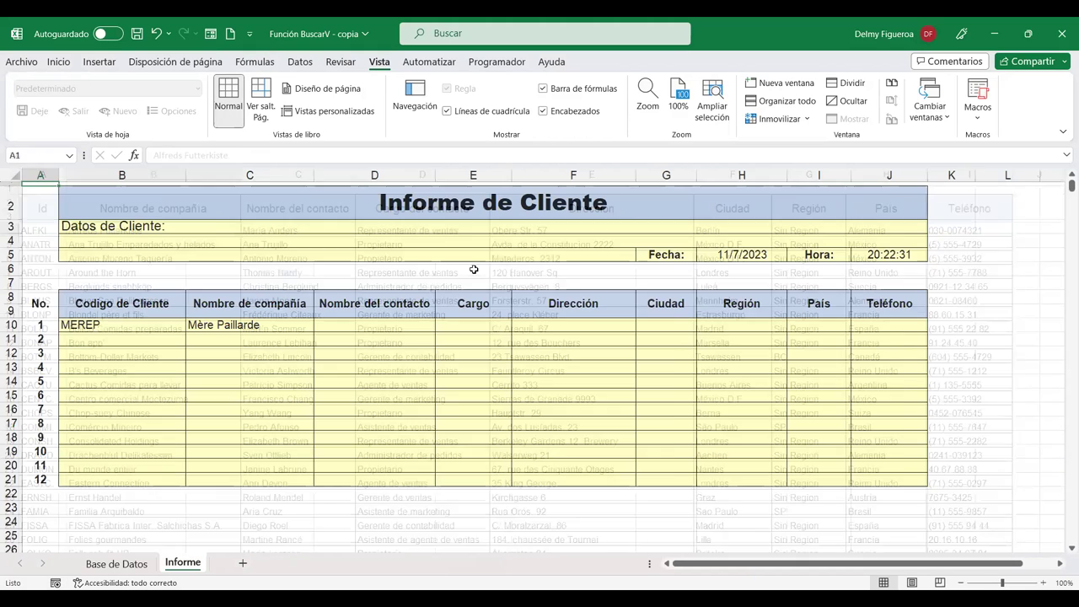
Step: Start a BUSCARV formula in D10 using the client code in B10 as lookup value
{"action": "left_click", "coordinate": [363, 327]}
{"action": "type", "text": "+"}
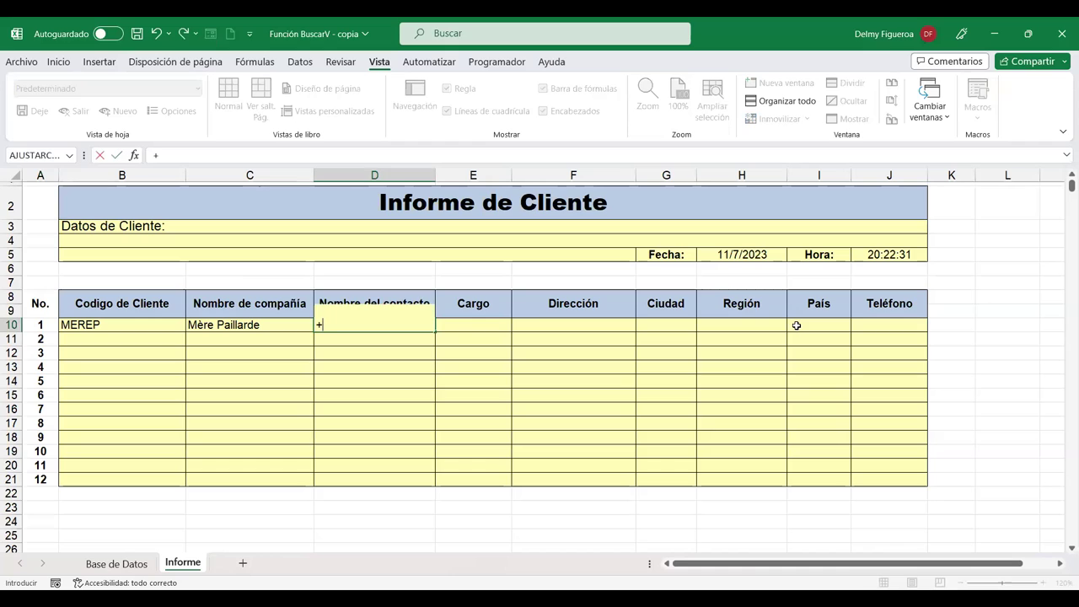
{"action": "type", "text": "bus"}
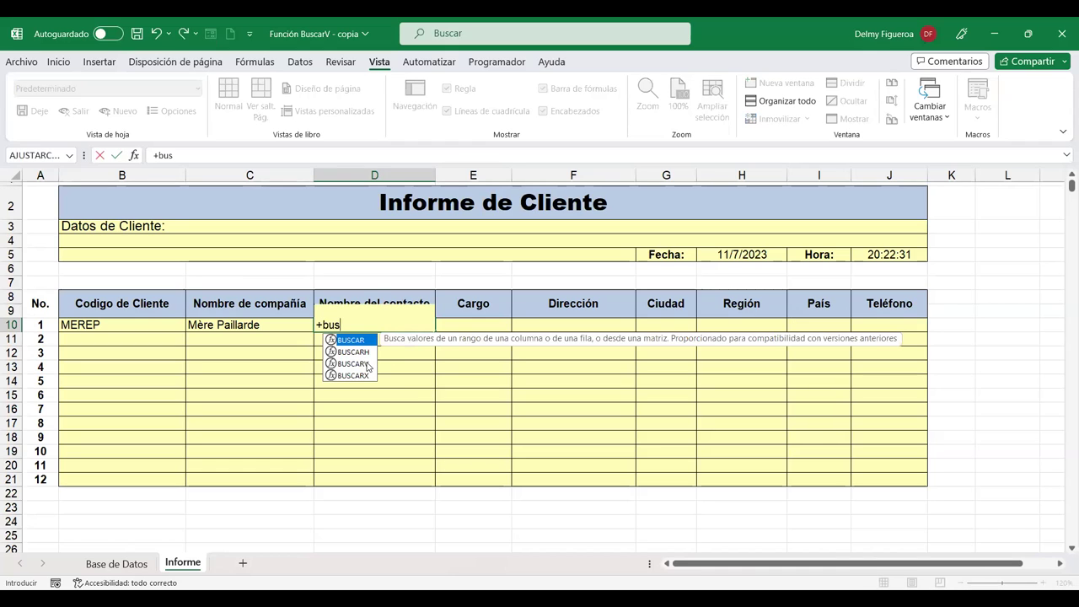
{"action": "double_click", "coordinate": [367, 364]}
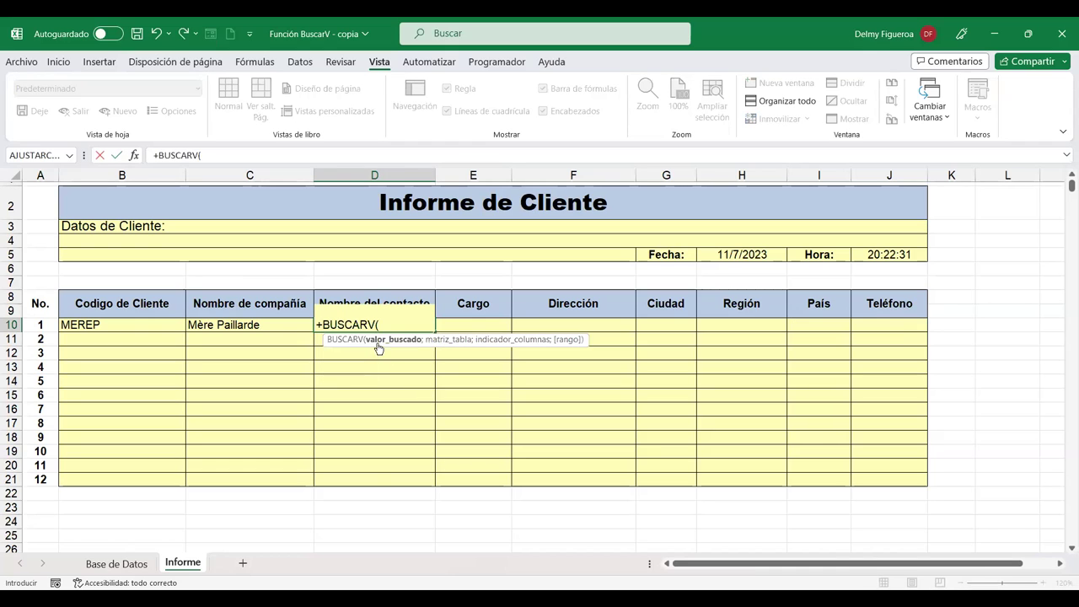
{"action": "left_click", "coordinate": [119, 324]}
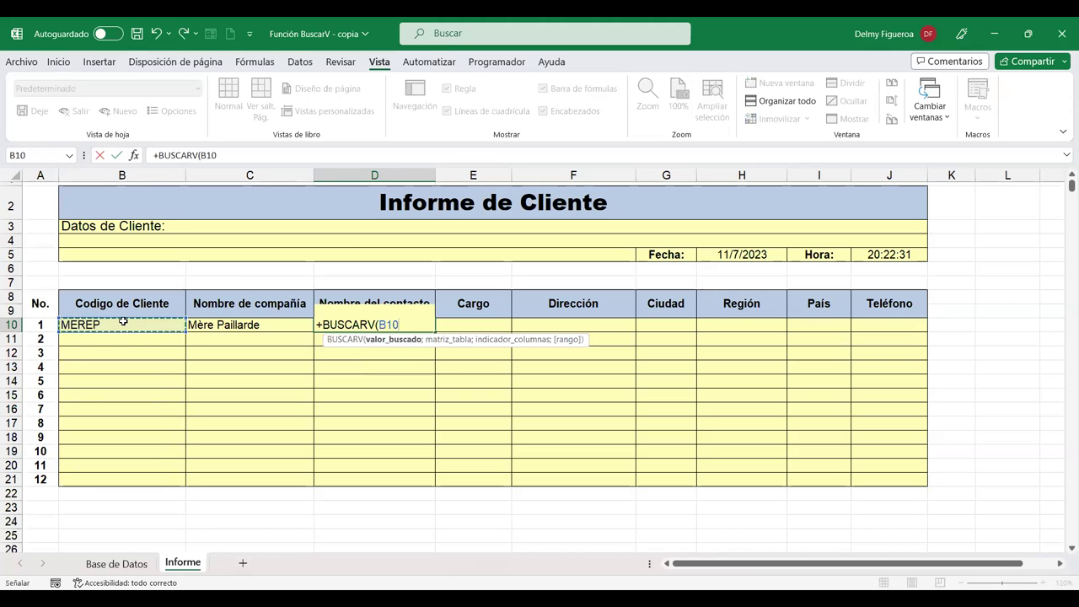
{"action": "type", "text": ";"}
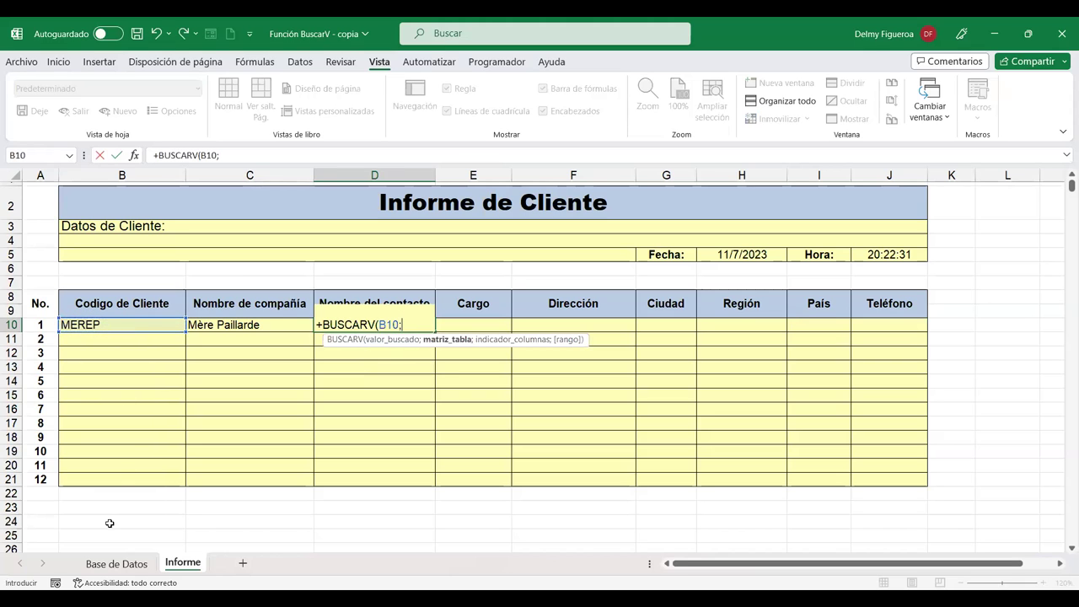
Step: Set the lookup table to 'Base de Datos'!A4:I94
{"action": "left_click", "coordinate": [116, 563]}
{"action": "left_click", "coordinate": [38, 230]}
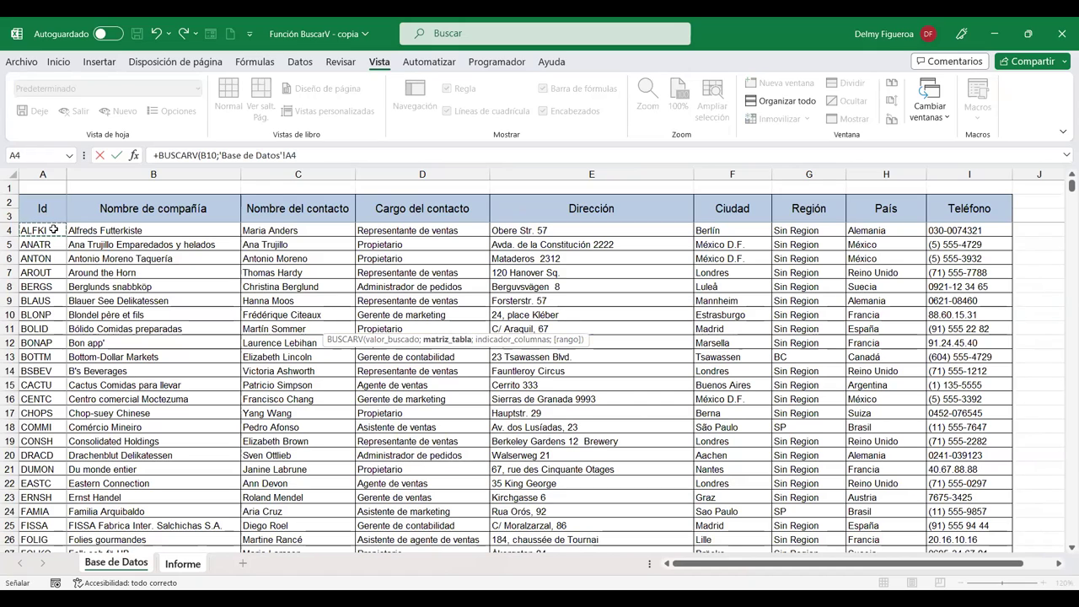
{"action": "left_click_drag", "start_coordinate": [53, 229], "coordinate": [1003, 232]}
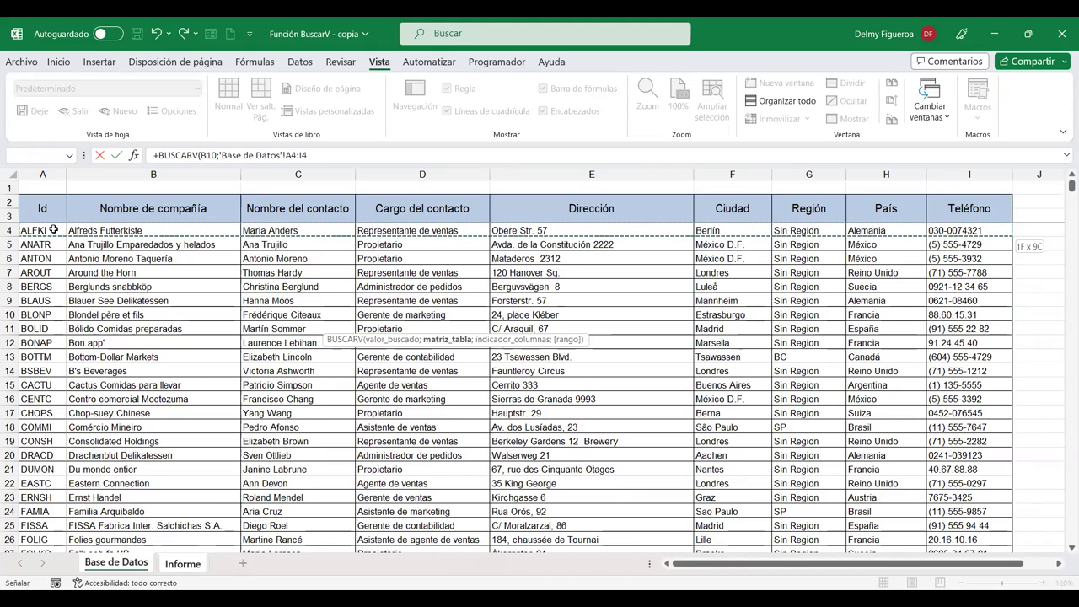
{"action": "key", "text": "ctrl+shift+Down"}
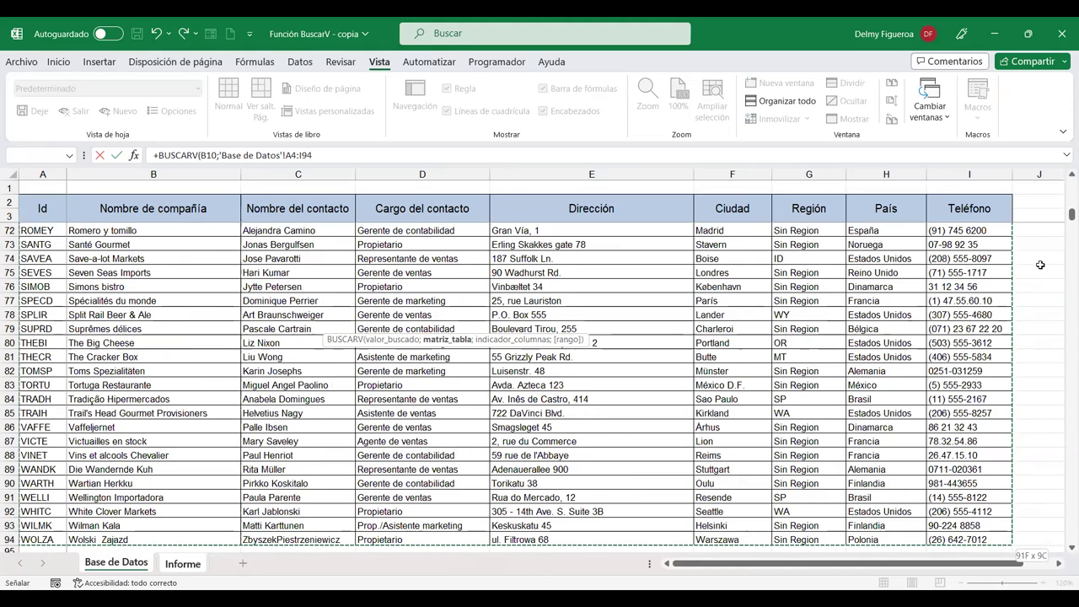
{"action": "scroll", "coordinate": [1064, 224], "scroll_direction": "up", "scroll_amount": 9}
{"action": "scroll", "coordinate": [1064, 223], "scroll_direction": "up", "scroll_amount": 14}
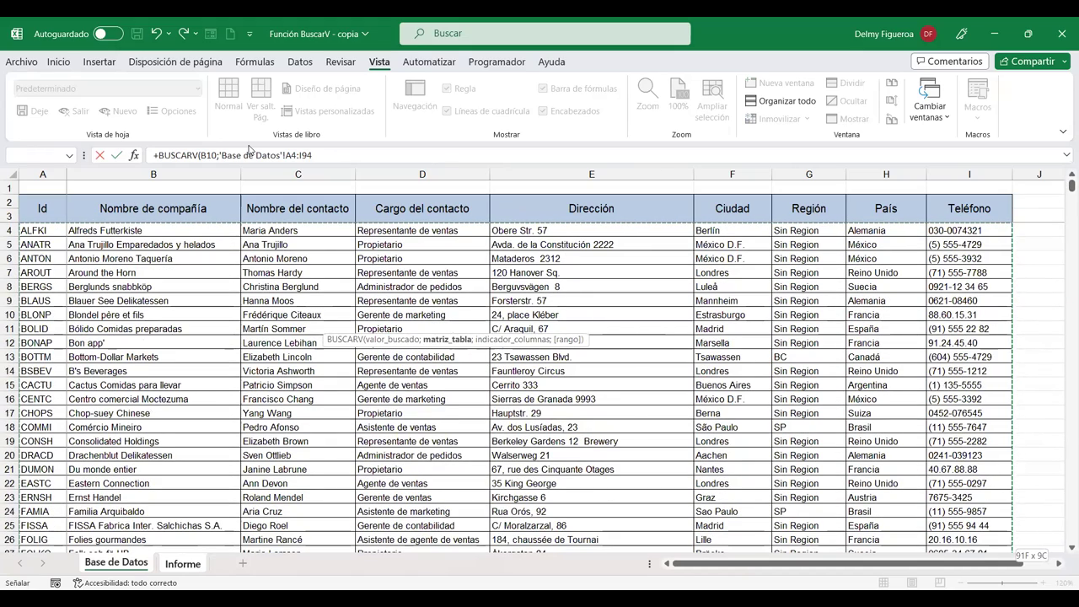
Step: Finish the lookup with column 3 and VERDADERO approximate match, and commit it
{"action": "left_click", "coordinate": [224, 152]}
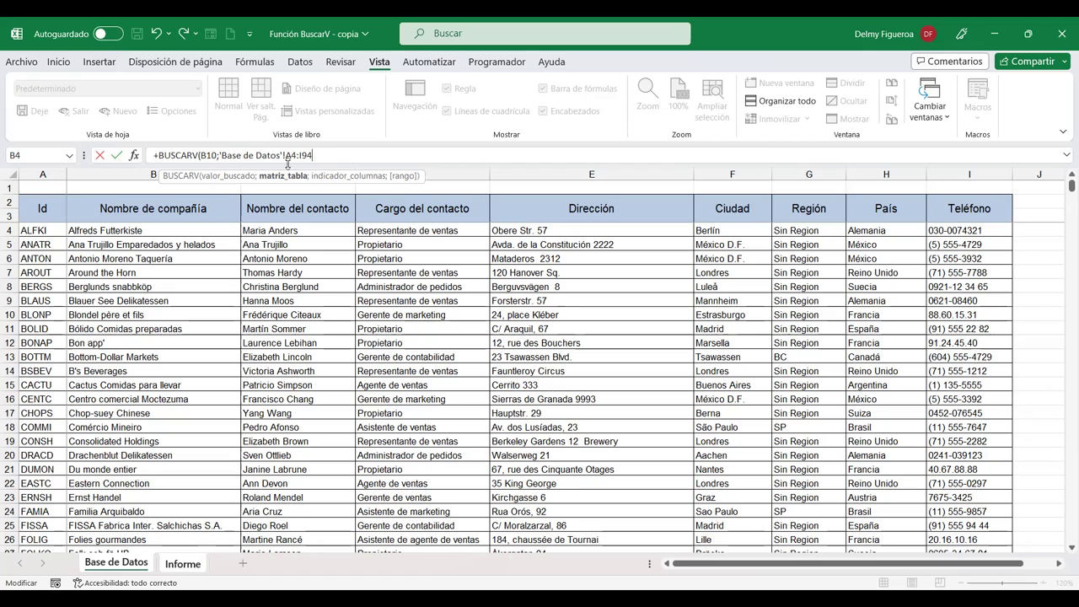
{"action": "type", "text": ";3"}
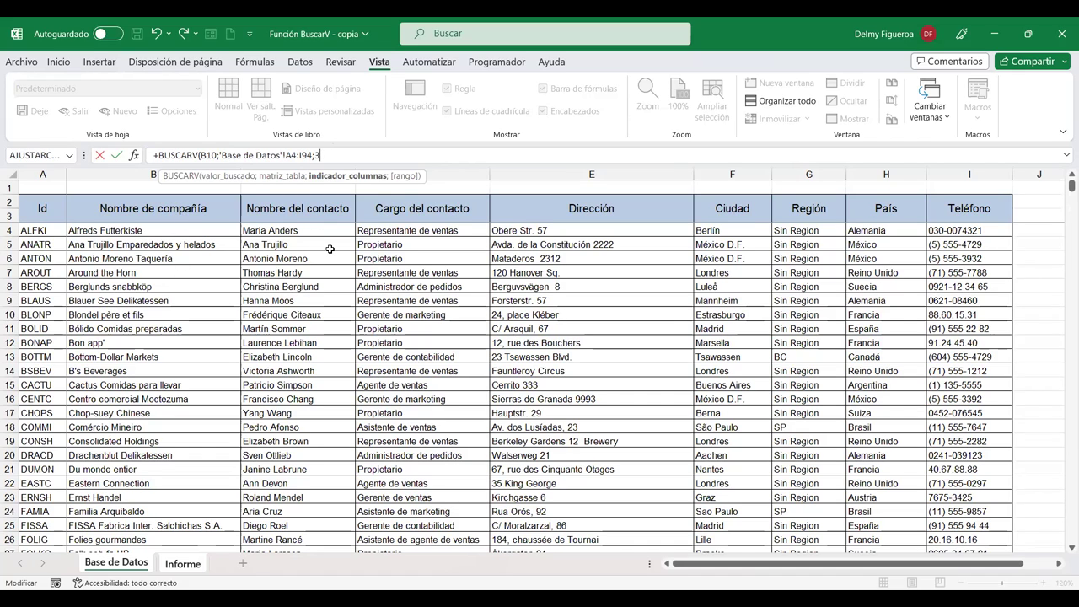
{"action": "type", "text": ";"}
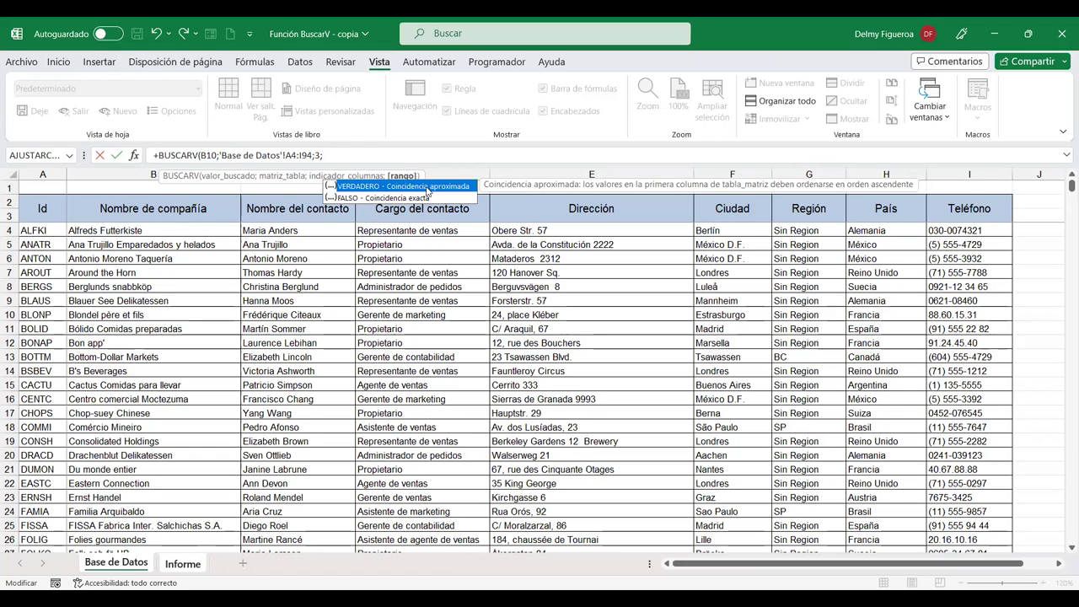
{"action": "double_click", "coordinate": [425, 186]}
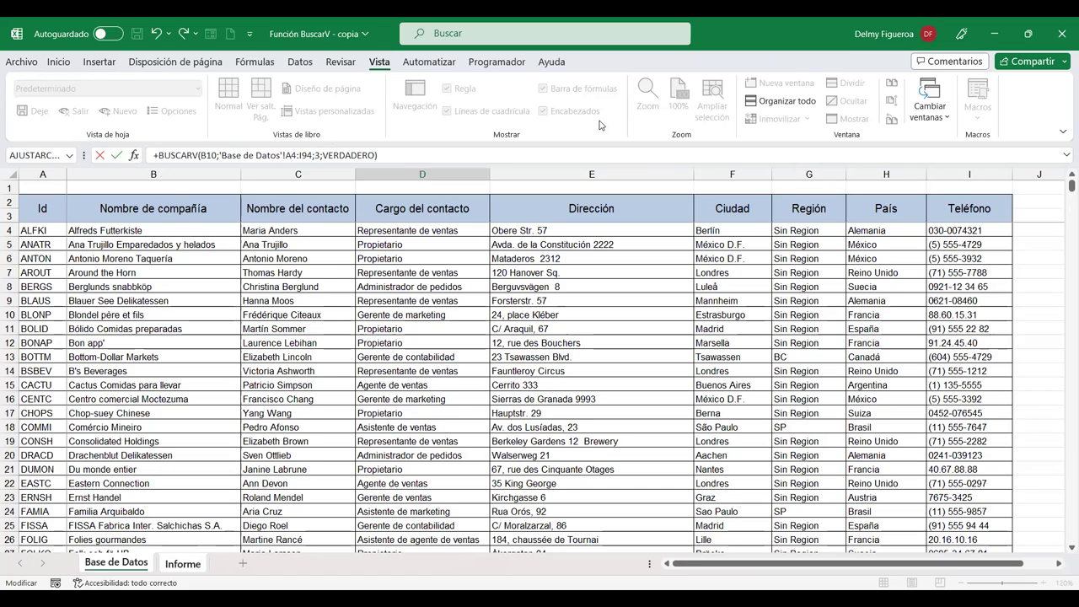
{"action": "key", "text": "Return"}
{"action": "left_click", "coordinate": [380, 325]}
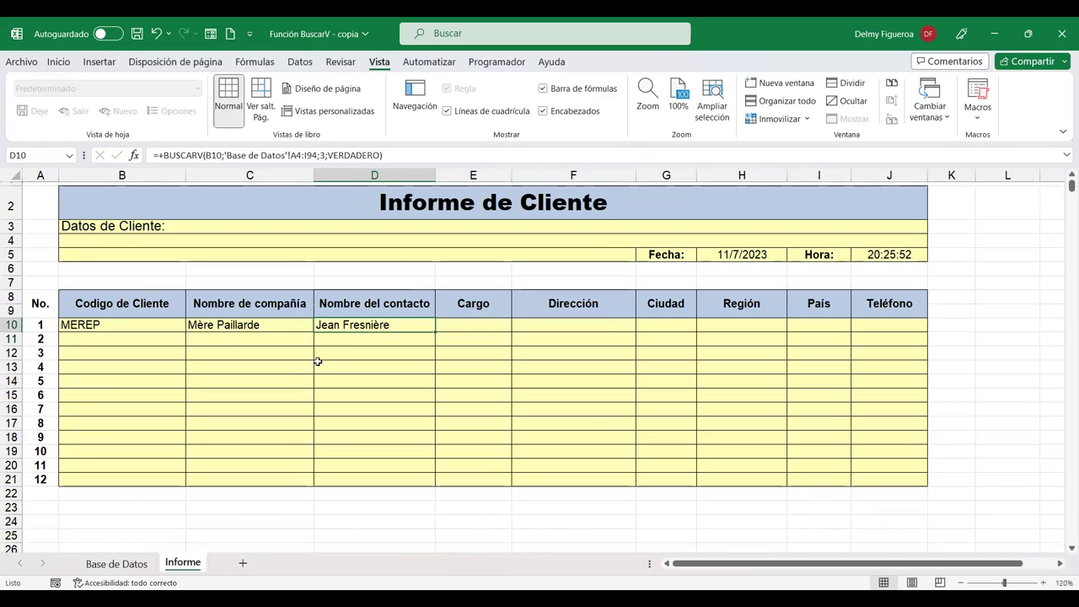
{"action": "left_click", "coordinate": [118, 566]}
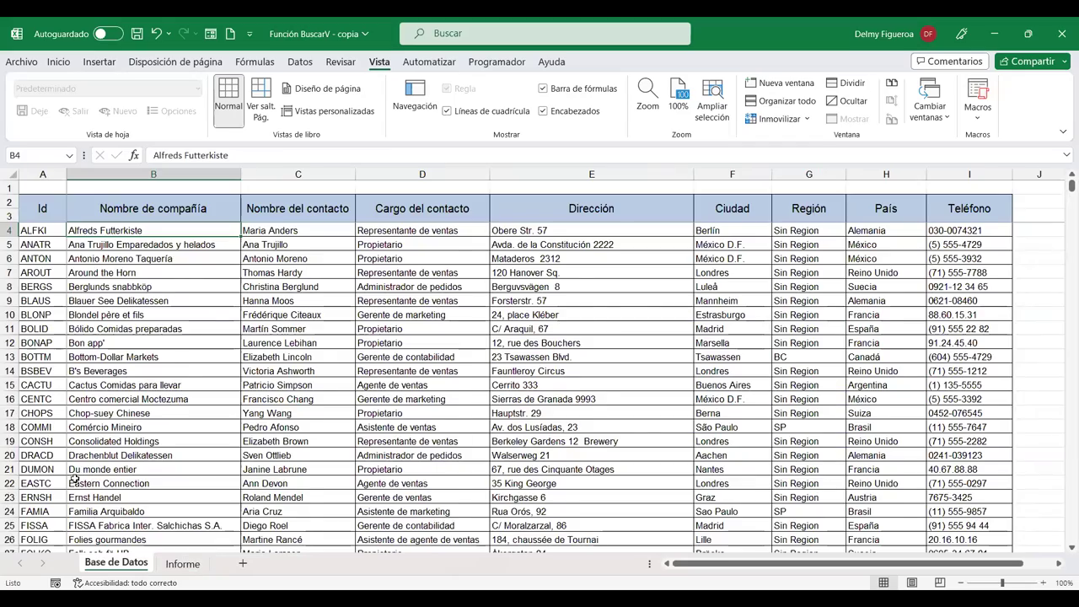
{"action": "scroll", "coordinate": [74, 478], "scroll_direction": "down", "scroll_amount": 6}
{"action": "scroll", "coordinate": [74, 477], "scroll_direction": "down", "scroll_amount": 2}
{"action": "scroll", "coordinate": [74, 478], "scroll_direction": "down", "scroll_amount": 3}
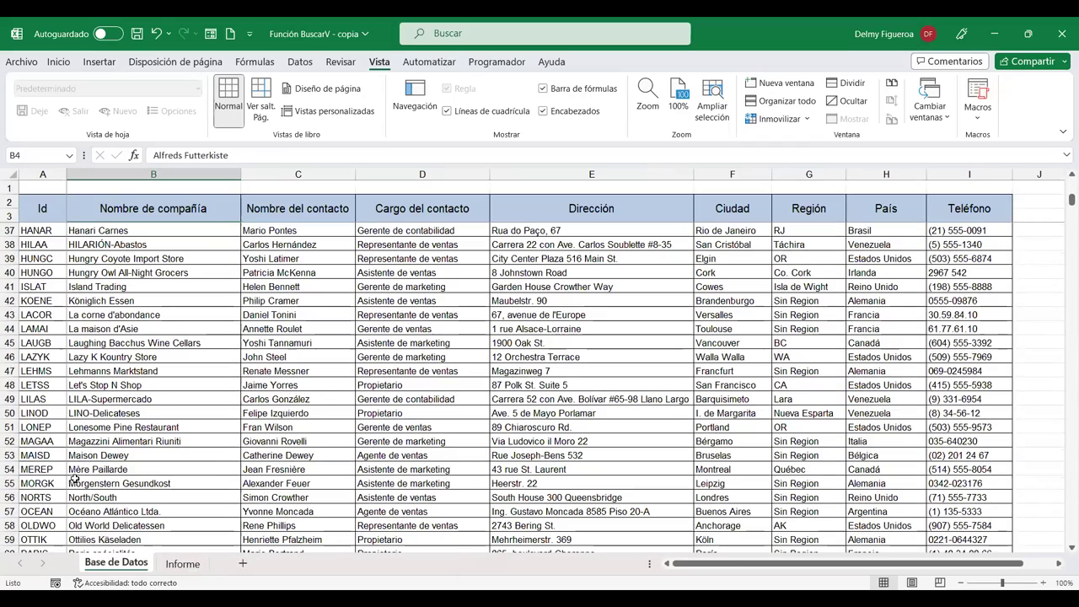
{"action": "left_click", "coordinate": [291, 469]}
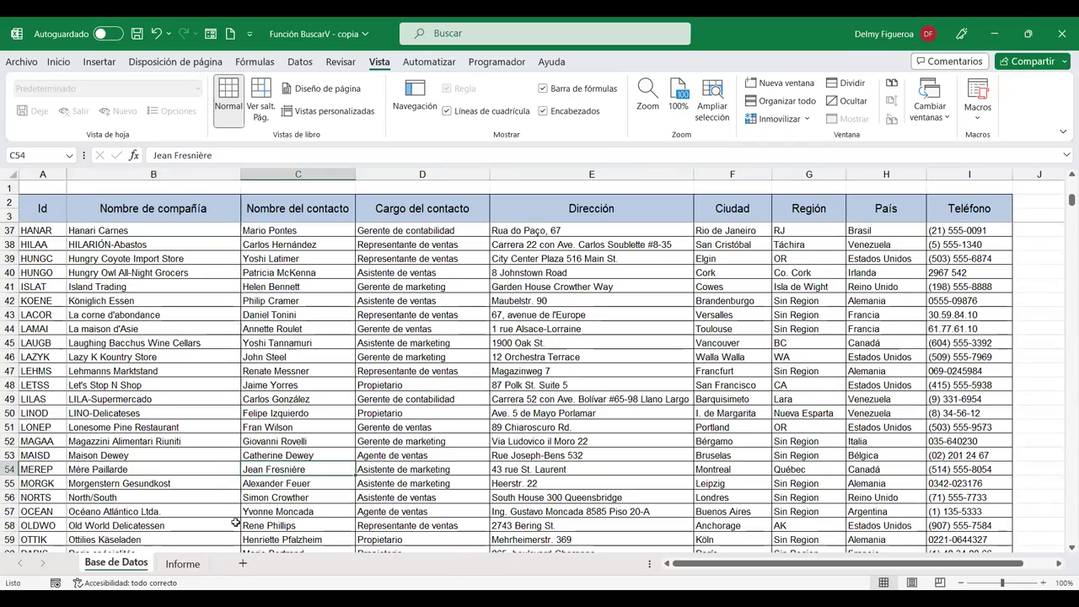
{"action": "key", "text": "ctrl+Page_Down"}
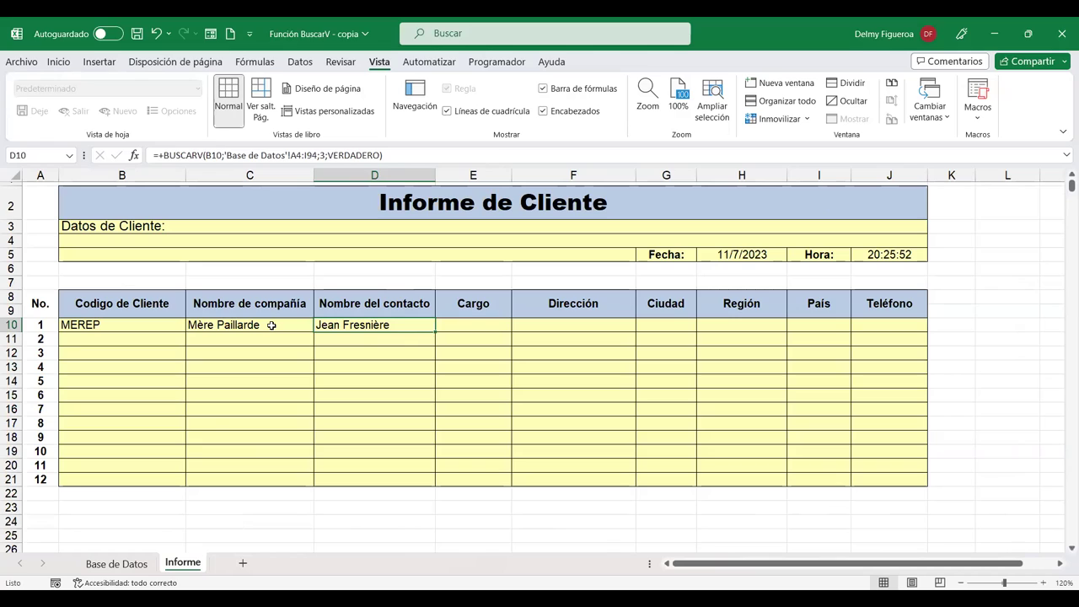
{"action": "left_click", "coordinate": [127, 569]}
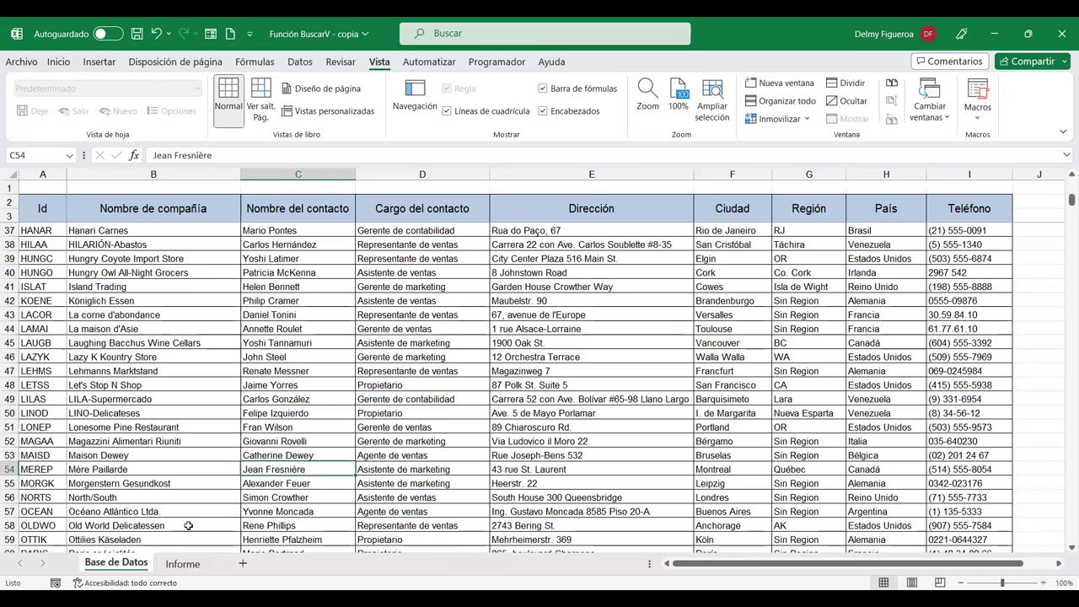
{"action": "key", "text": "ctrl+Page_Down"}
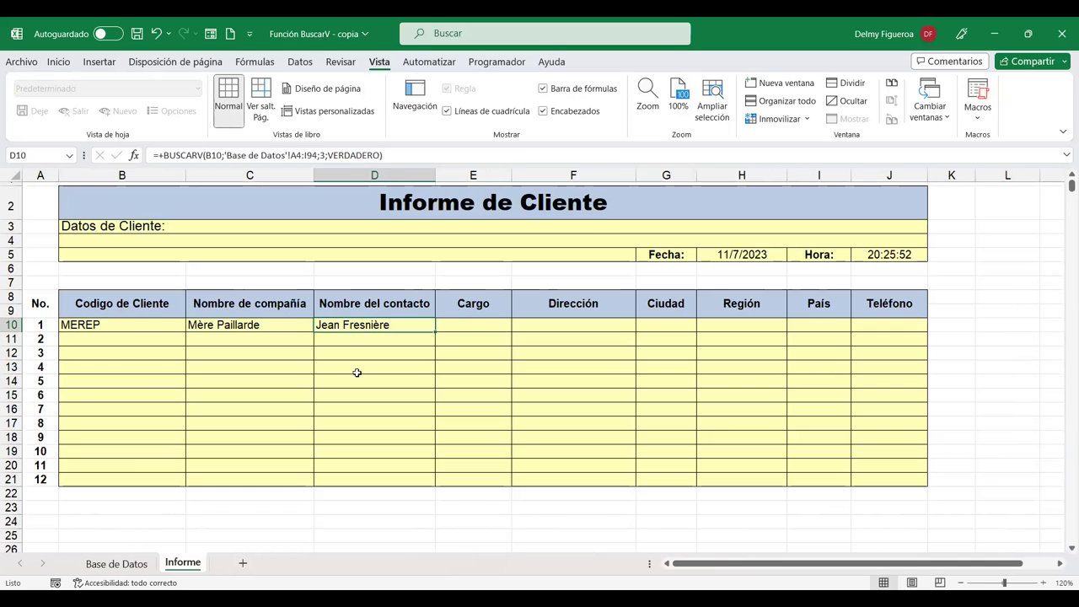
Step: Start a BUSCARV in E10 for Cargo with B10 as the lookup value
{"action": "left_click", "coordinate": [472, 322]}
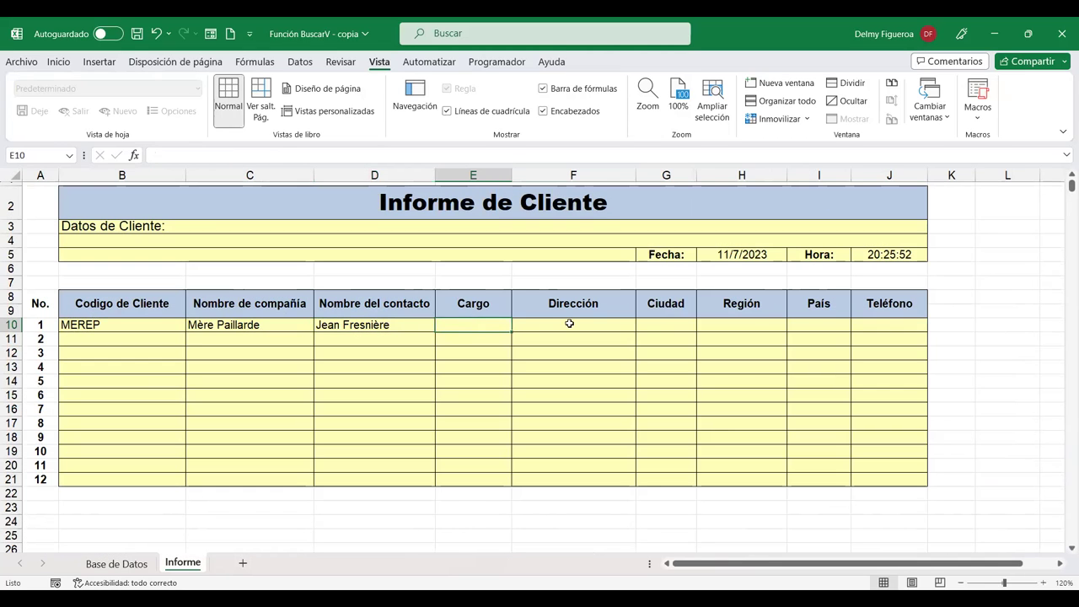
{"action": "type", "text": "+busc"}
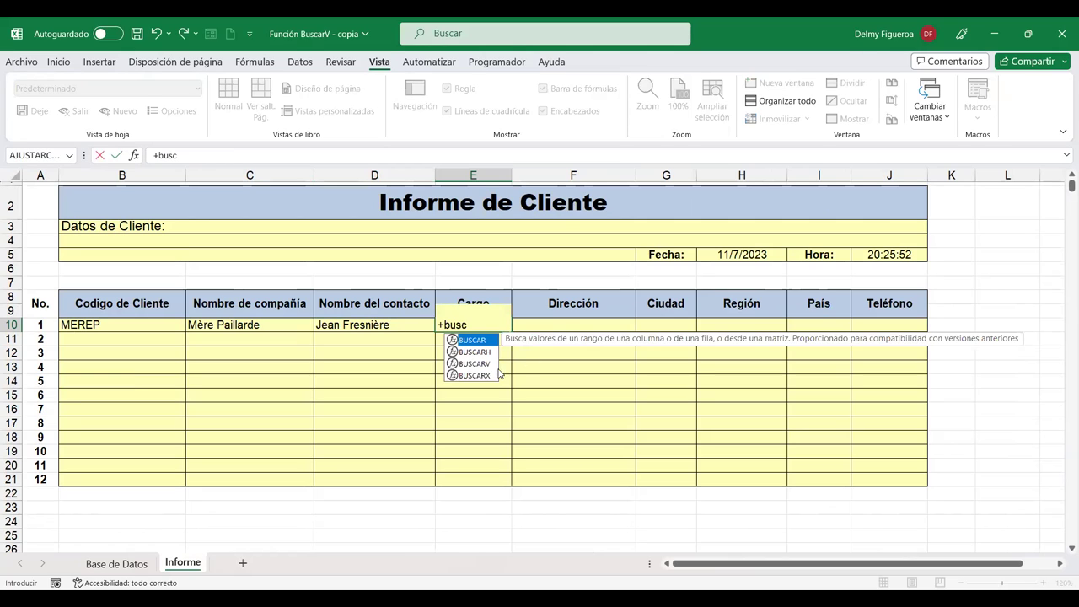
{"action": "left_click", "coordinate": [486, 365]}
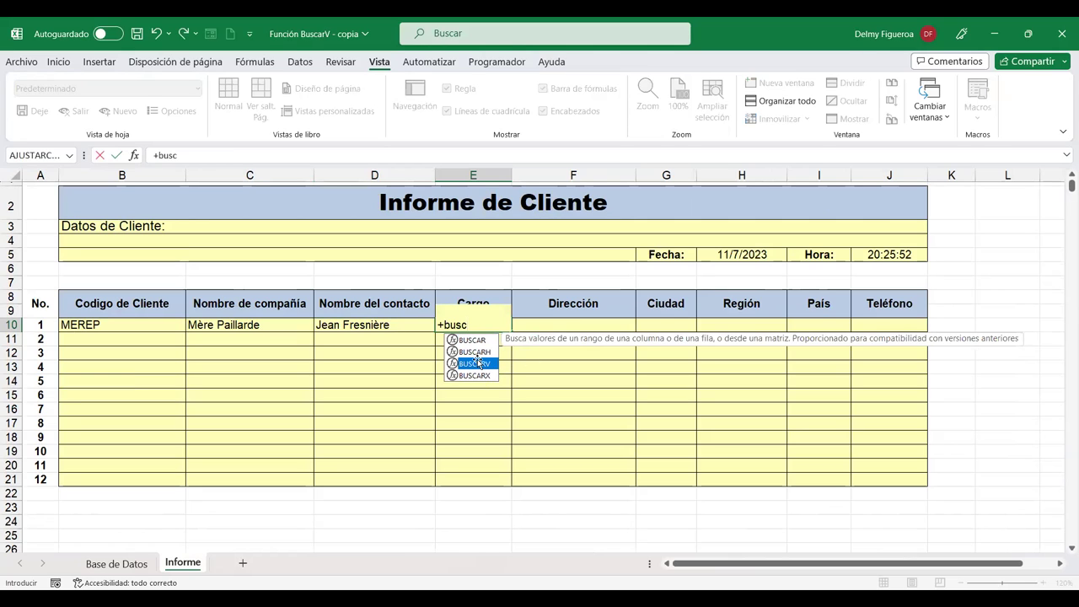
{"action": "key", "text": "ctrl+Return"}
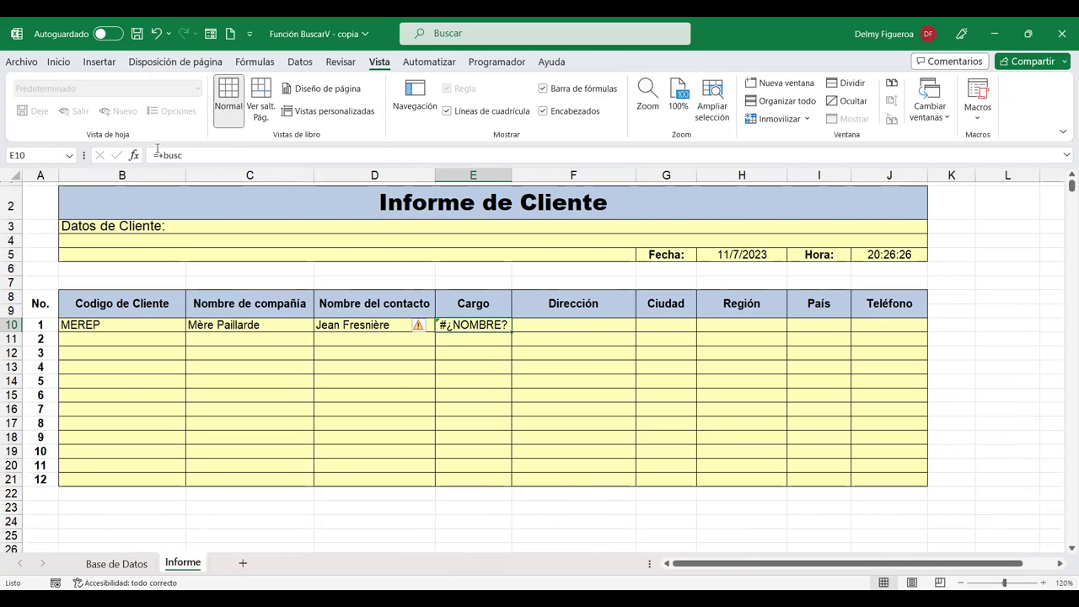
{"action": "type", "text": "+"}
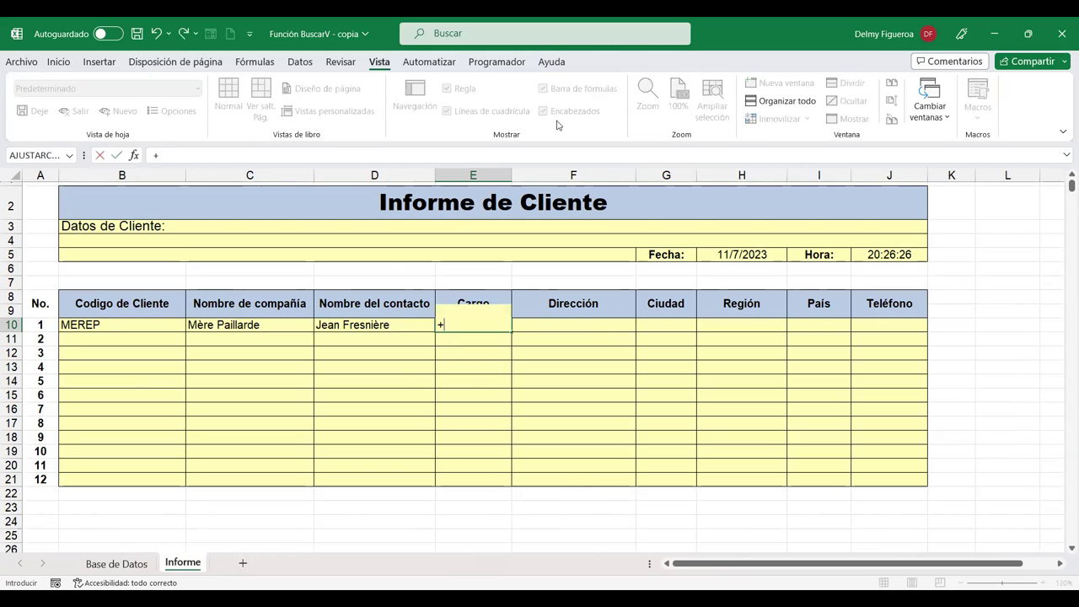
{"action": "type", "text": "busc"}
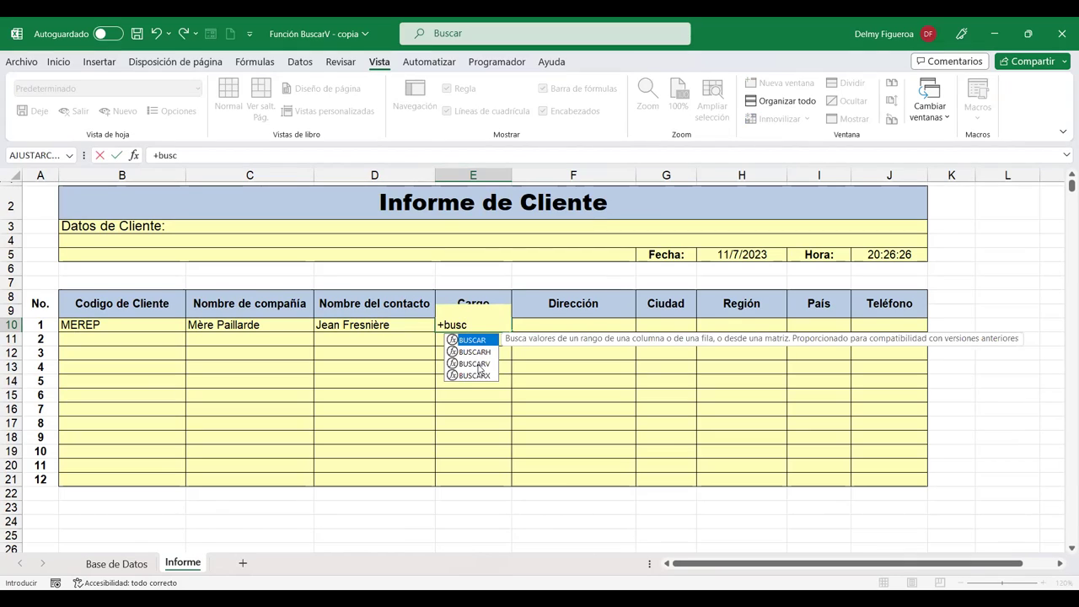
{"action": "double_click", "coordinate": [477, 363]}
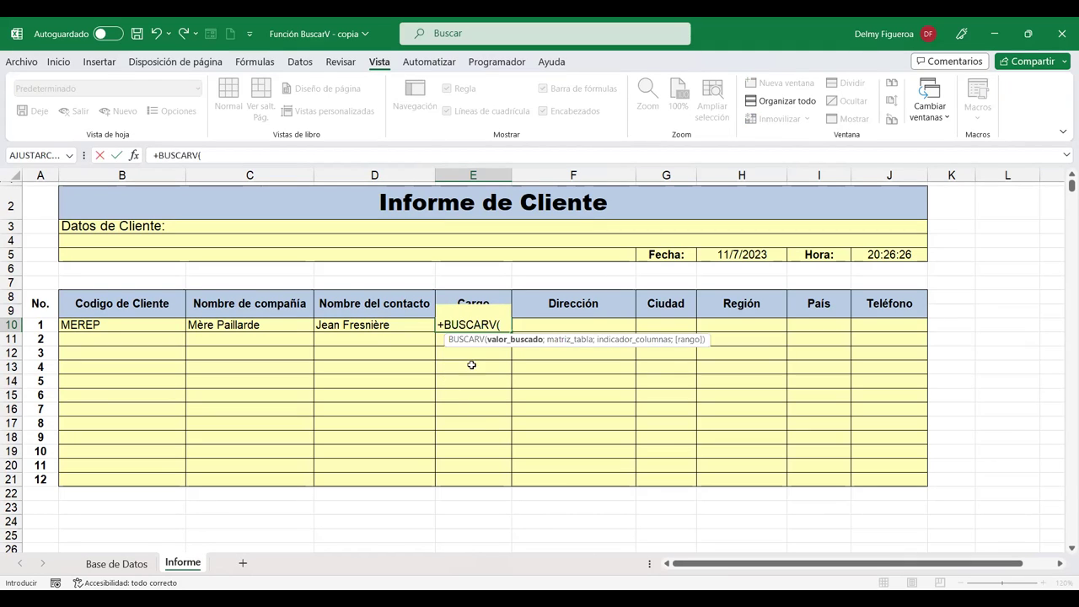
{"action": "left_click", "coordinate": [99, 326]}
{"action": "type", "text": ";"}
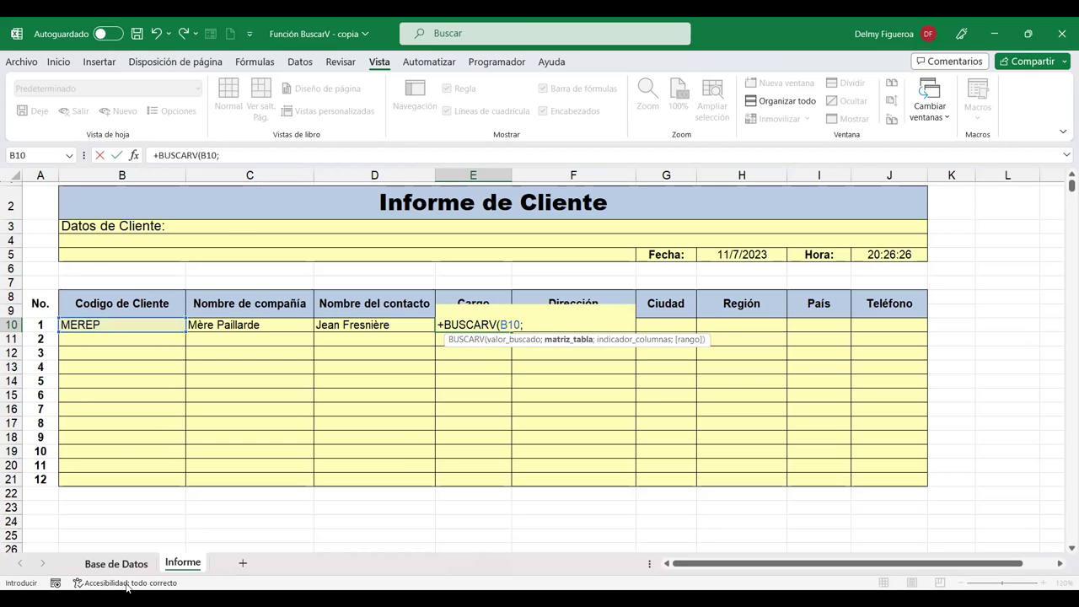
Step: Select 'Base de Datos'!A37:I94 as the lookup table
{"action": "left_click", "coordinate": [117, 563]}
{"action": "left_click", "coordinate": [59, 230]}
{"action": "key", "text": "ctrl+shift+Right"}
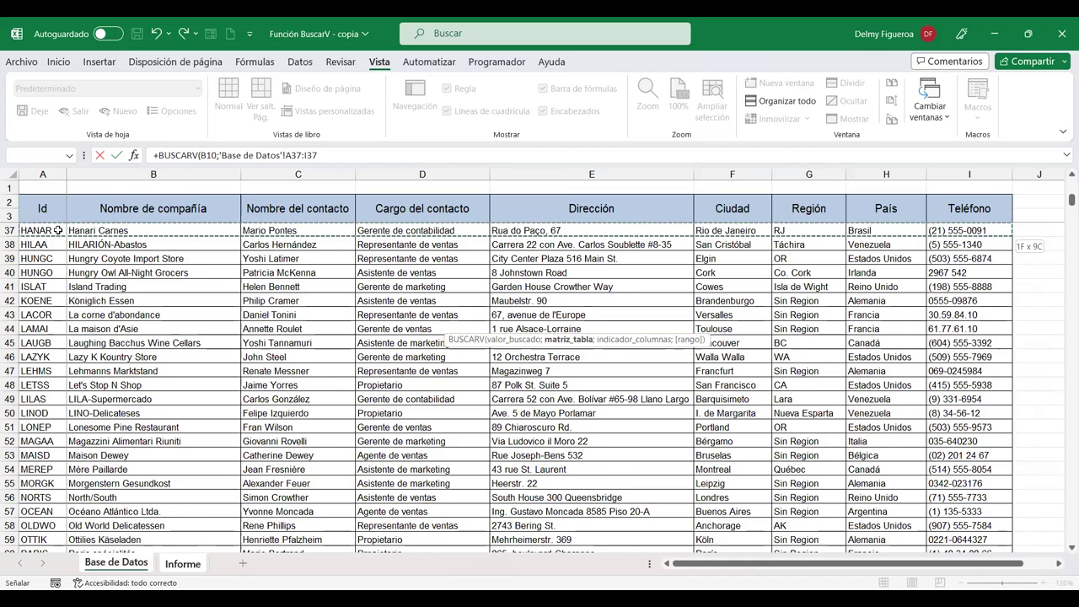
{"action": "key", "text": "ctrl+shift+Down"}
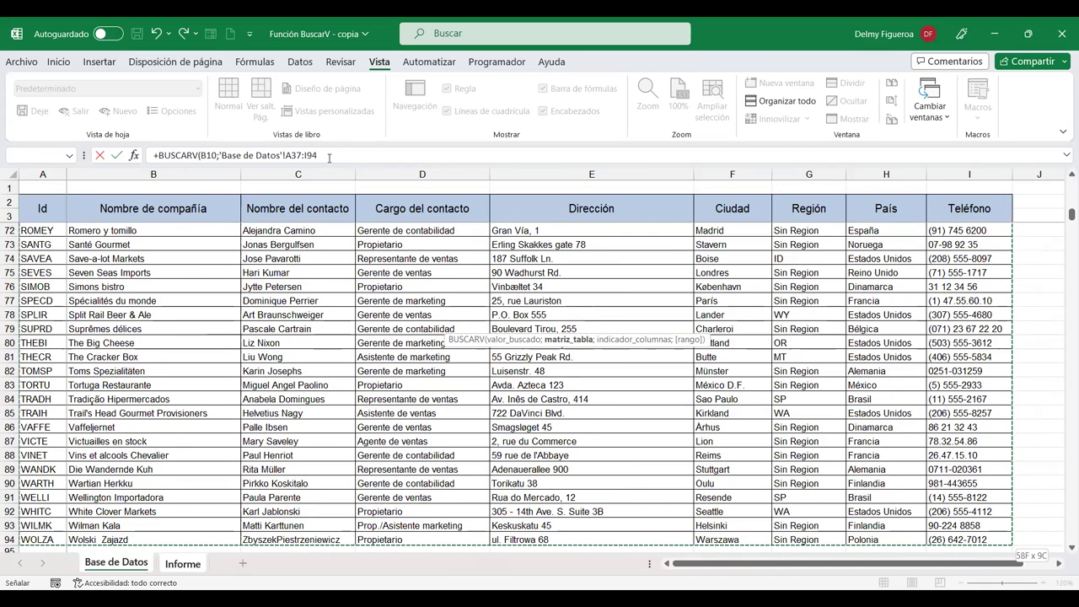
Step: Complete the lookup with column 4 and FALSO exact match, close it, and commit
{"action": "left_click", "coordinate": [333, 145]}
{"action": "type", "text": ";4"}
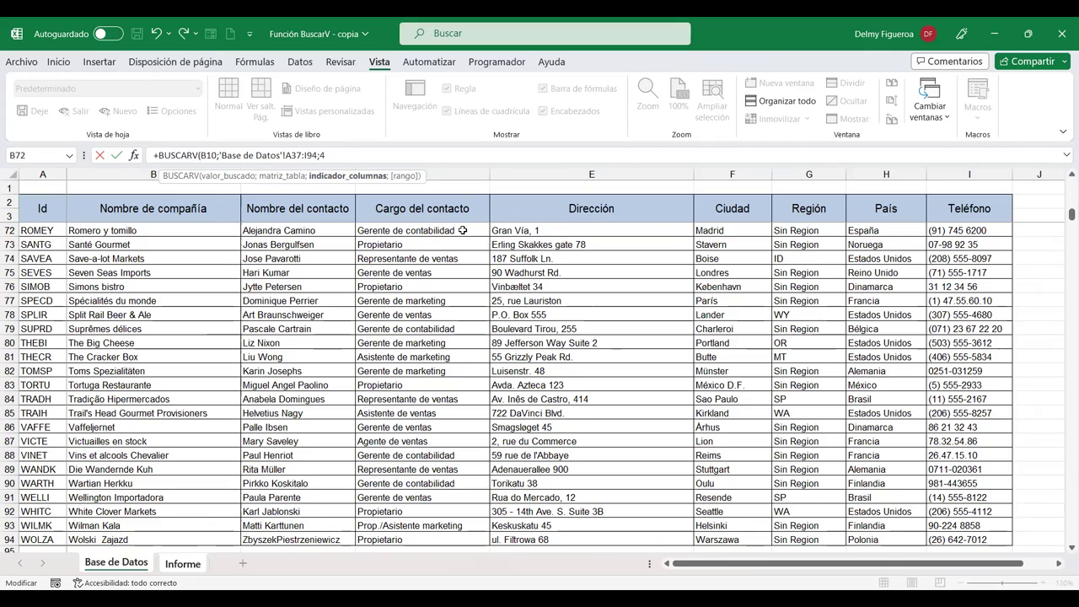
{"action": "type", "text": ";"}
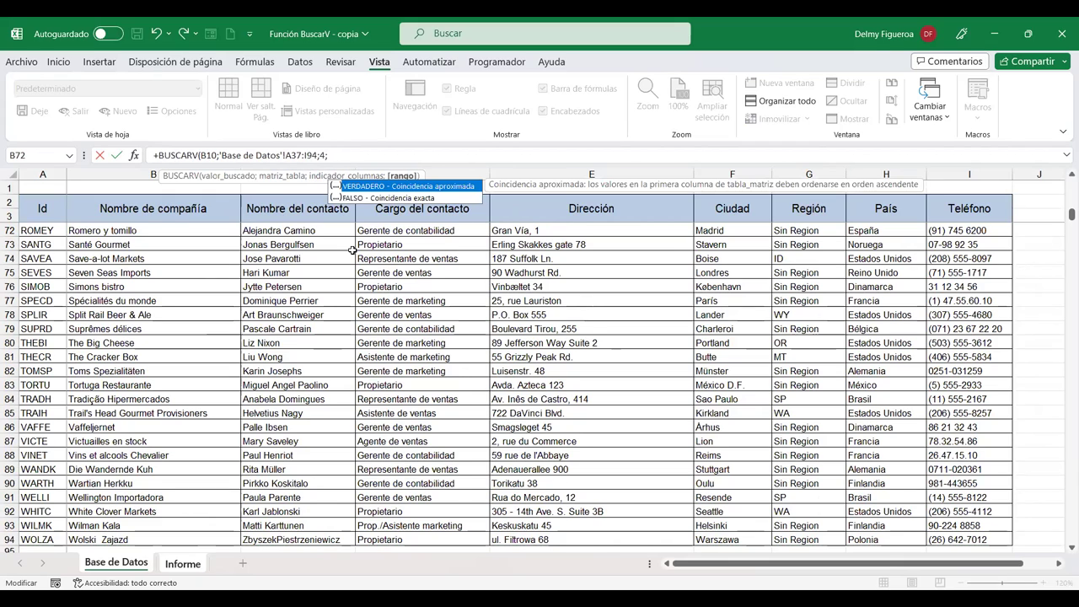
{"action": "double_click", "coordinate": [390, 198]}
{"action": "type", "text": ")"}
{"action": "key", "text": "Return"}
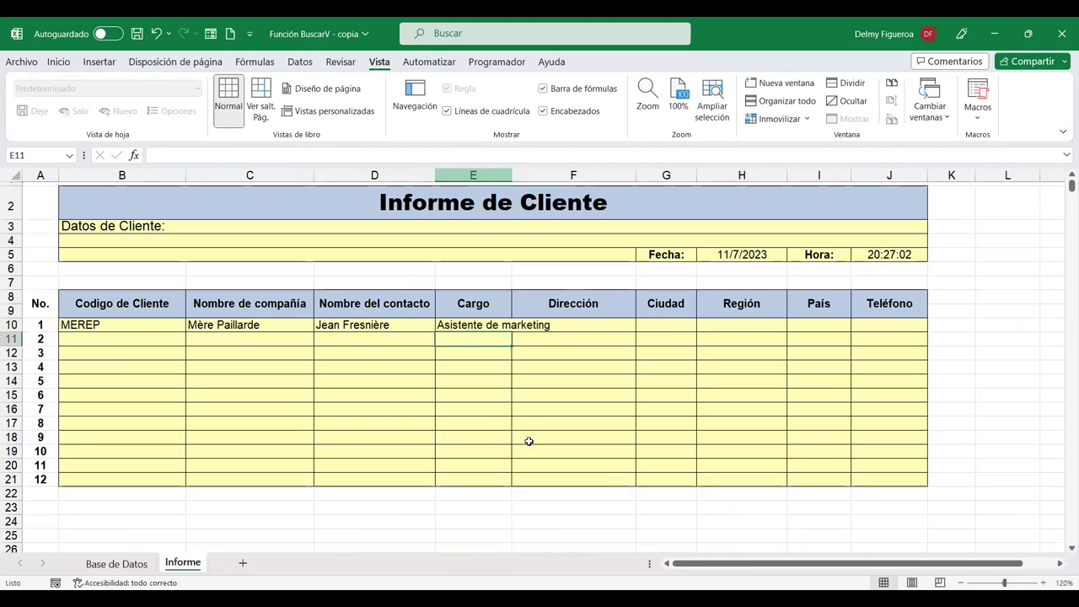
Step: Return to the Base de Datos sheet and scroll up to the top of the client list
{"action": "left_click", "coordinate": [126, 565]}
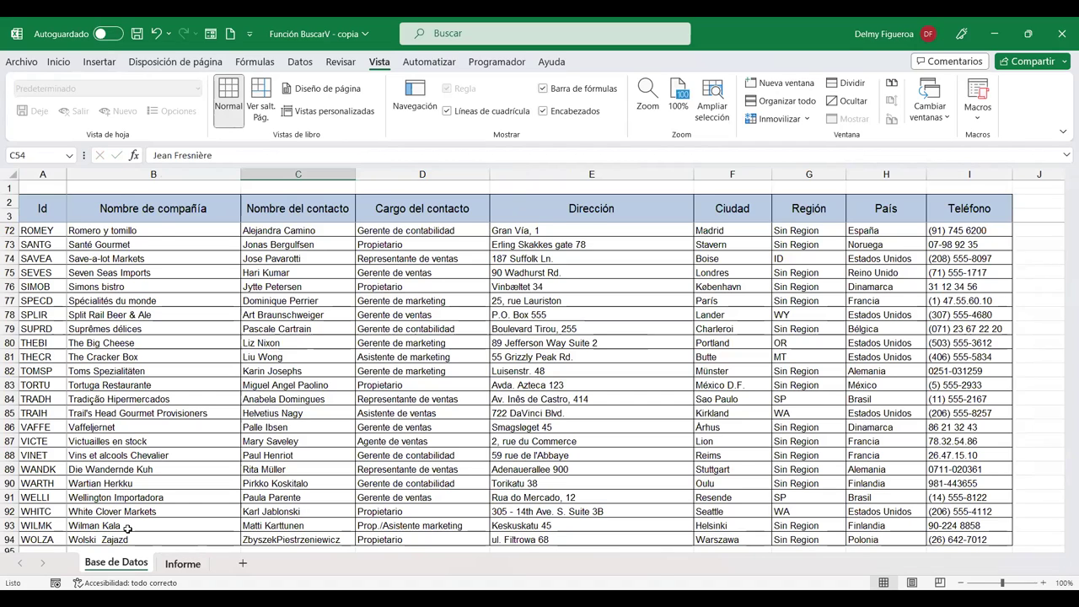
{"action": "left_click", "coordinate": [182, 563]}
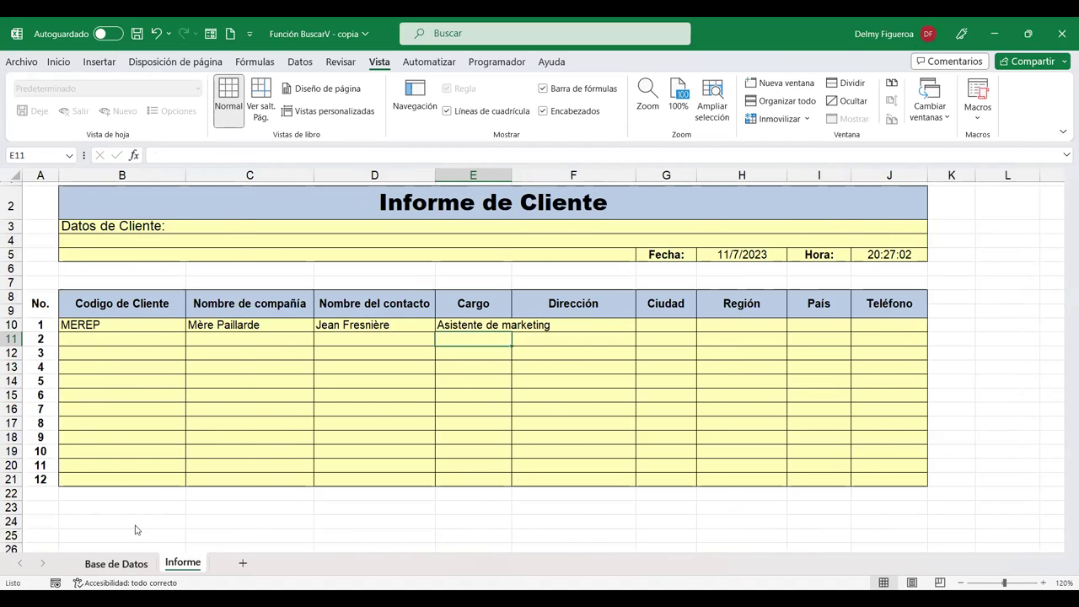
{"action": "left_click", "coordinate": [117, 563]}
{"action": "scroll", "coordinate": [73, 421], "scroll_direction": "up", "scroll_amount": 3}
{"action": "scroll", "coordinate": [72, 422], "scroll_direction": "up", "scroll_amount": 1}
{"action": "scroll", "coordinate": [68, 396], "scroll_direction": "up", "scroll_amount": 4}
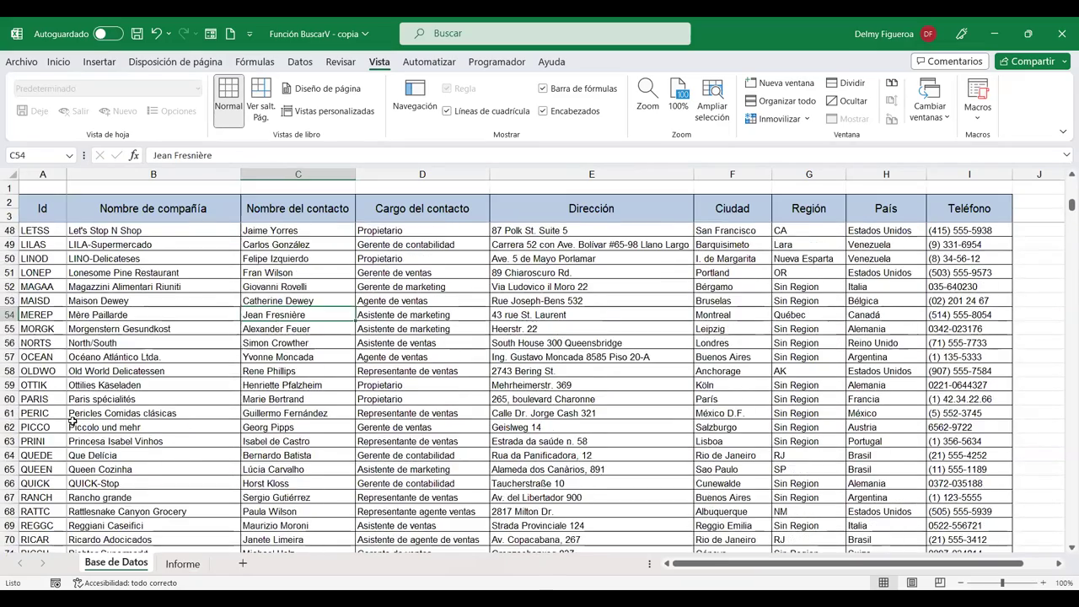
{"action": "scroll", "coordinate": [51, 345], "scroll_direction": "up", "scroll_amount": 1}
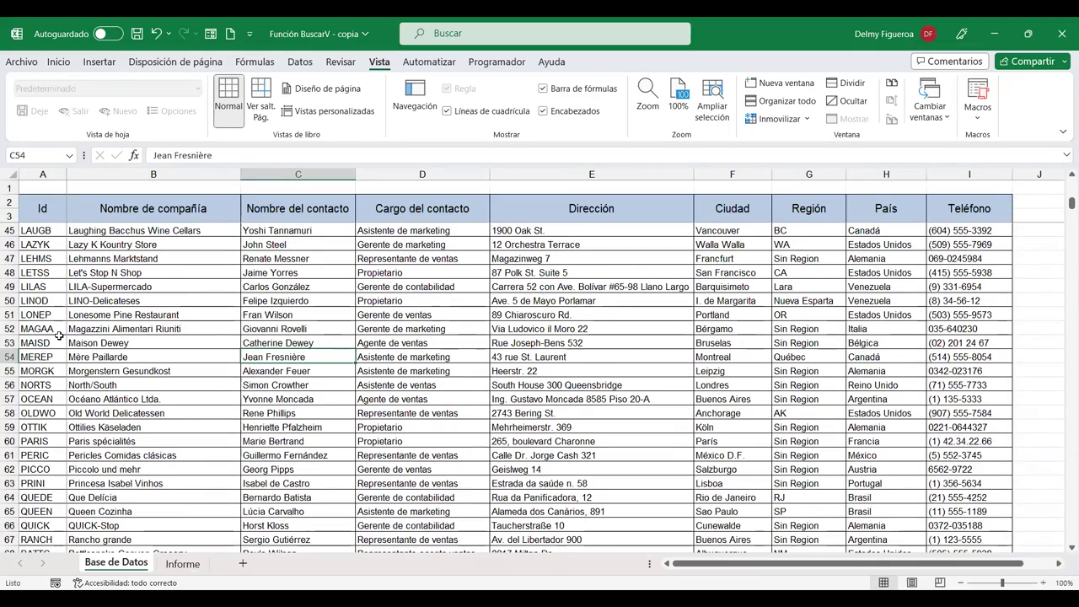
Step: Select the MEREP client's row 54, compare it with the Informe report, and select E10
{"action": "left_click", "coordinate": [9, 357]}
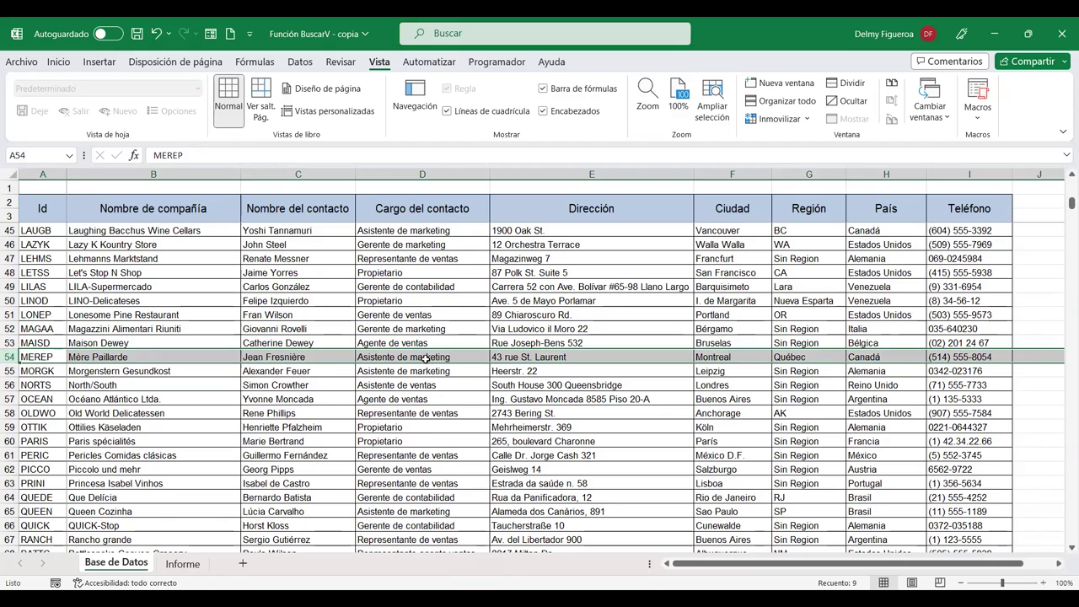
{"action": "key", "text": "ctrl+Page_Down"}
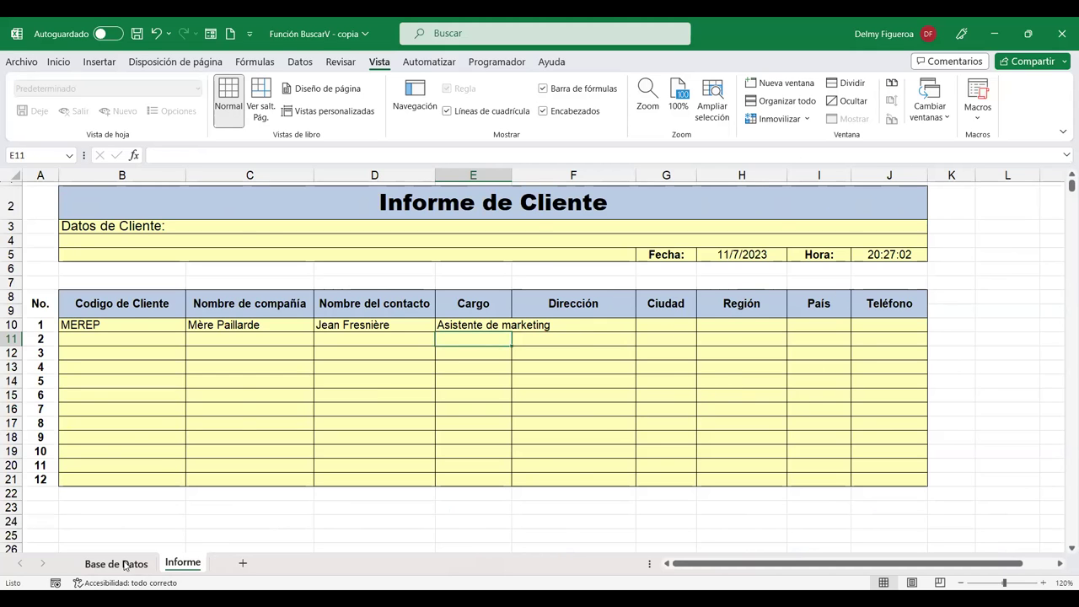
{"action": "key", "text": "ctrl+Page_Up"}
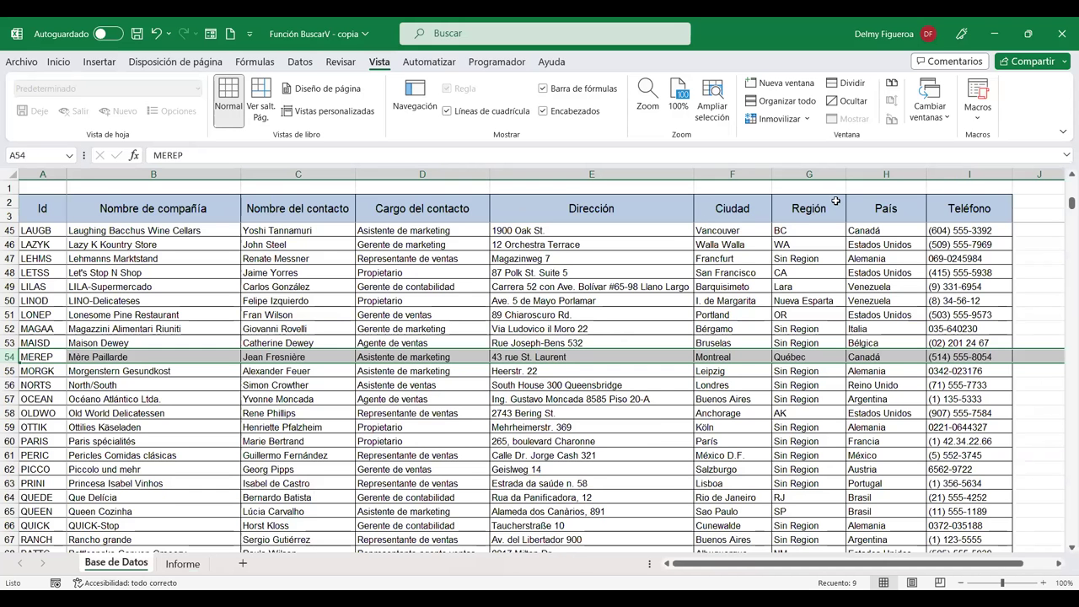
{"action": "key", "text": "ctrl+Page_Down"}
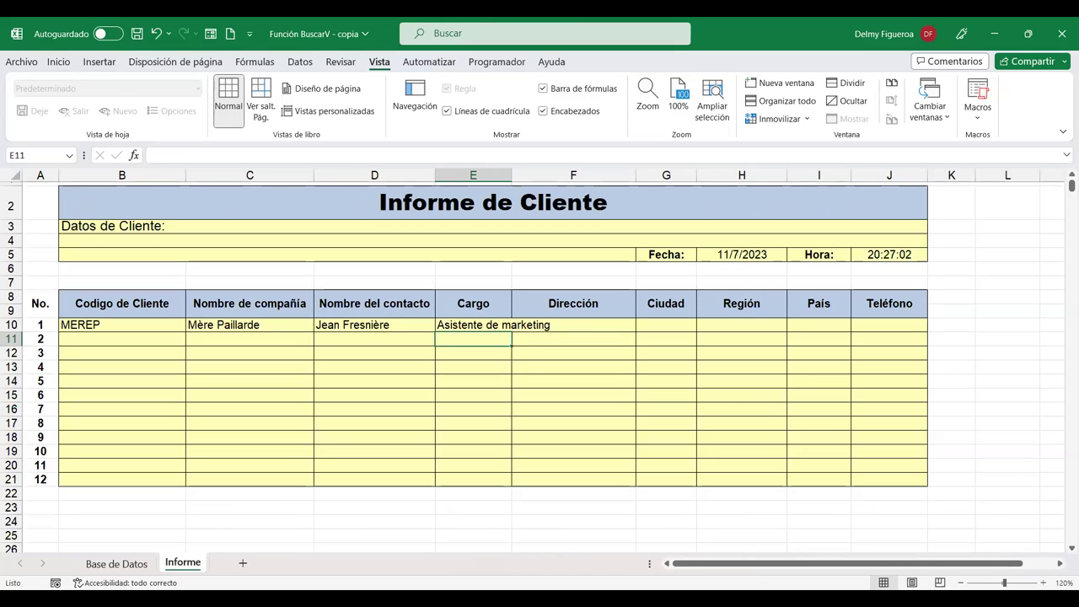
{"action": "left_click", "coordinate": [482, 324]}
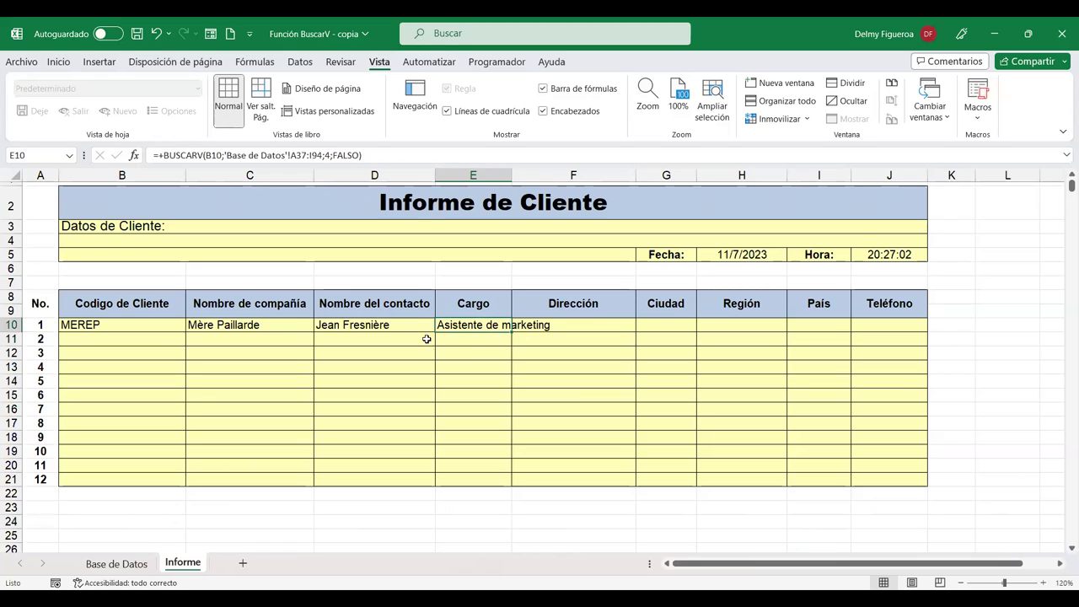
Step: Widen column E to fit 'Asistente de marketing', copy E10's formula text, and select F10
{"action": "left_click_drag", "start_coordinate": [514, 171], "coordinate": [554, 171]}
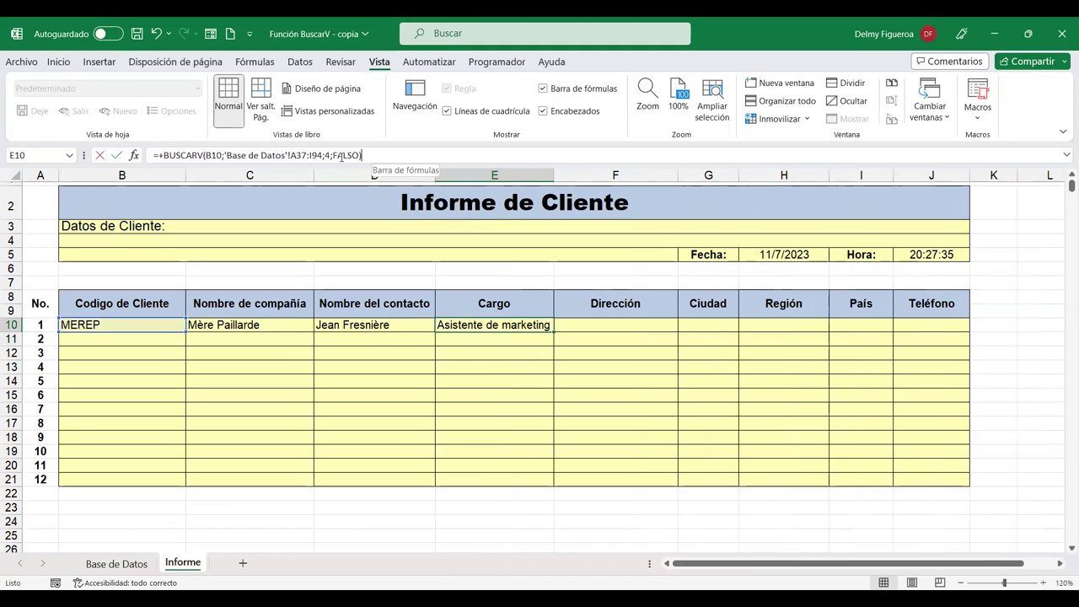
{"action": "left_click_drag", "start_coordinate": [377, 154], "coordinate": [154, 155]}
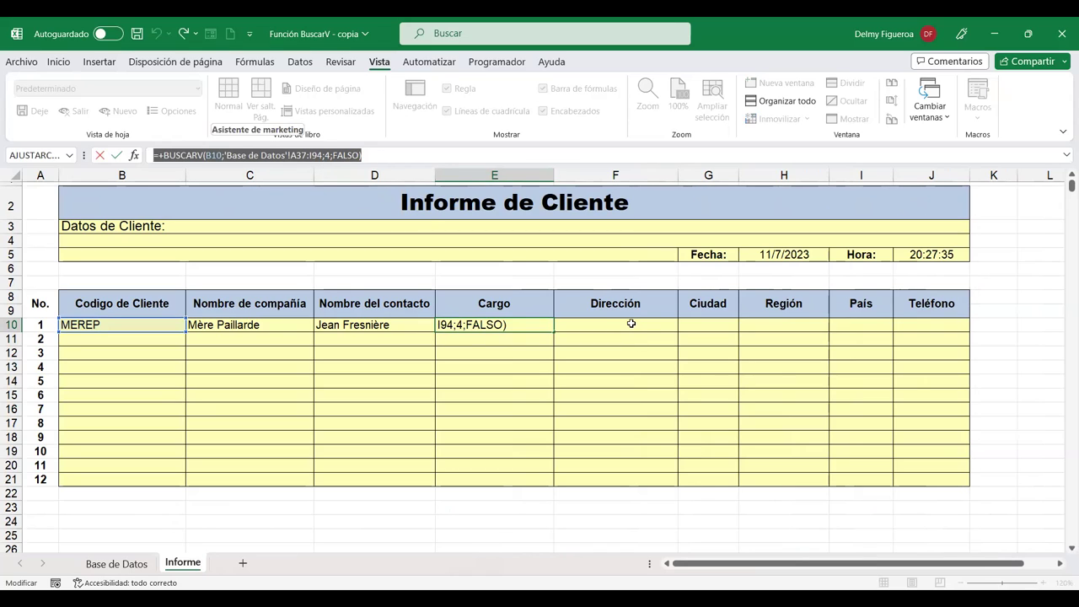
{"action": "type", "text": "="}
{"action": "left_click", "coordinate": [631, 323]}
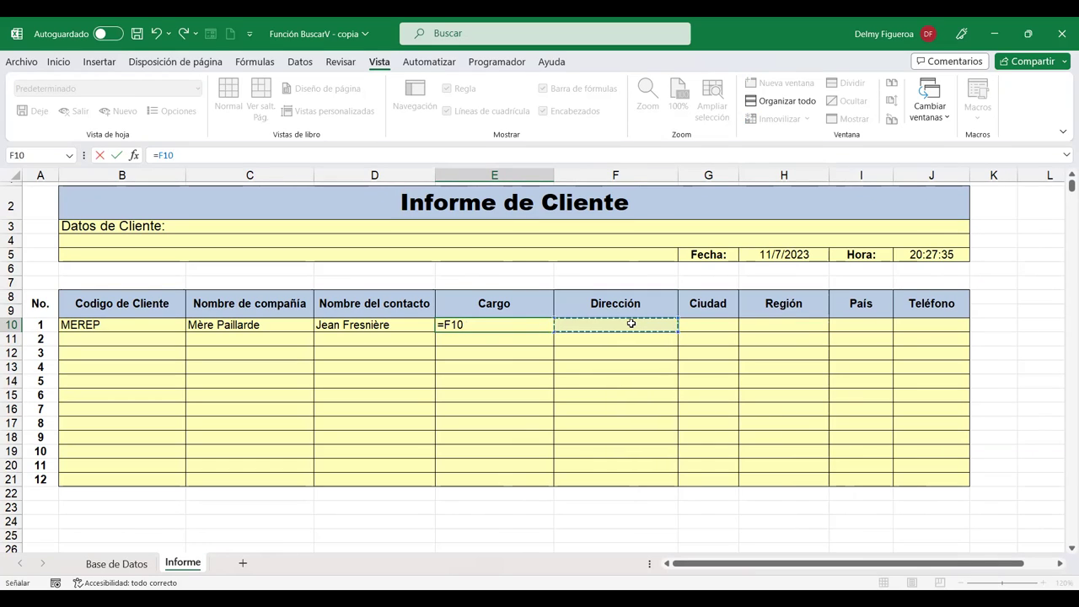
{"action": "key", "text": "Escape"}
{"action": "left_click", "coordinate": [631, 324]}
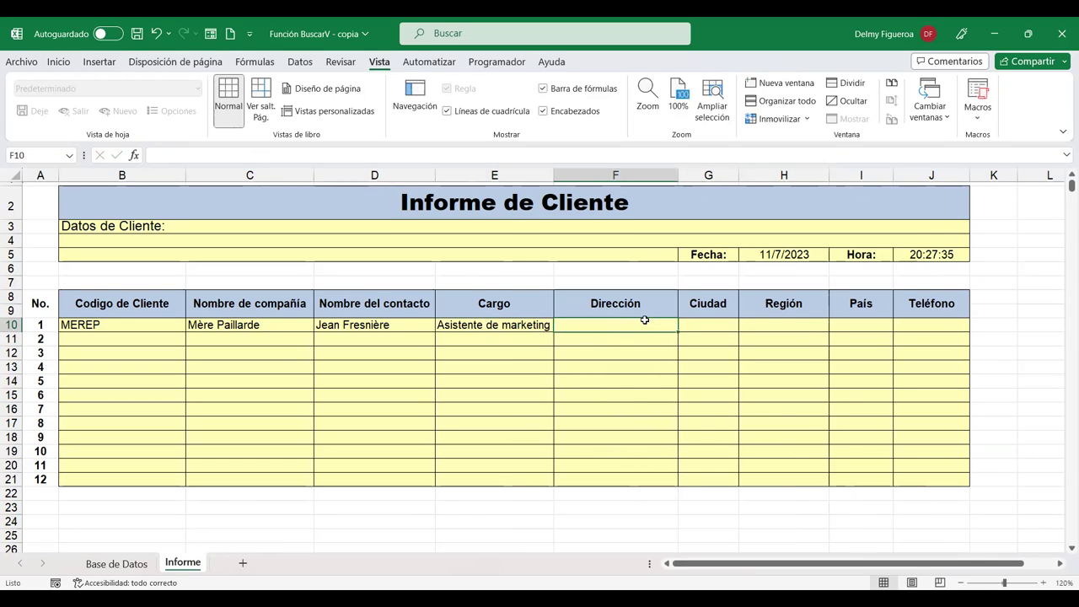
Step: Paste the lookup into F10, change its column index from 4 to 5, and commit
{"action": "type", "text": "=+BUSCARV(B10;'Base de Datos'!A37:I94;4;FALSO)"}
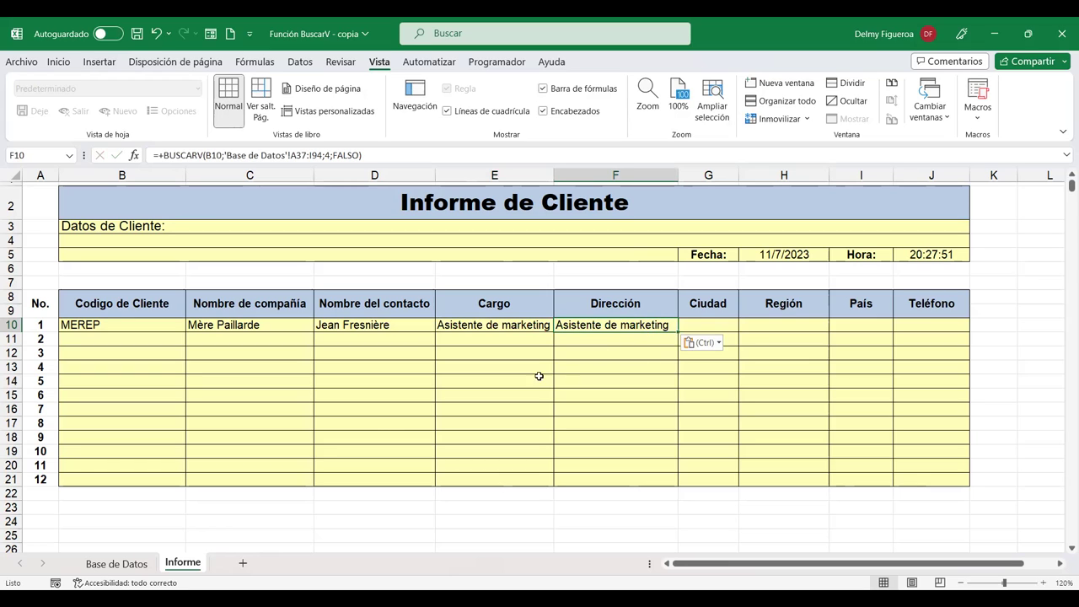
{"action": "double_click", "coordinate": [632, 326]}
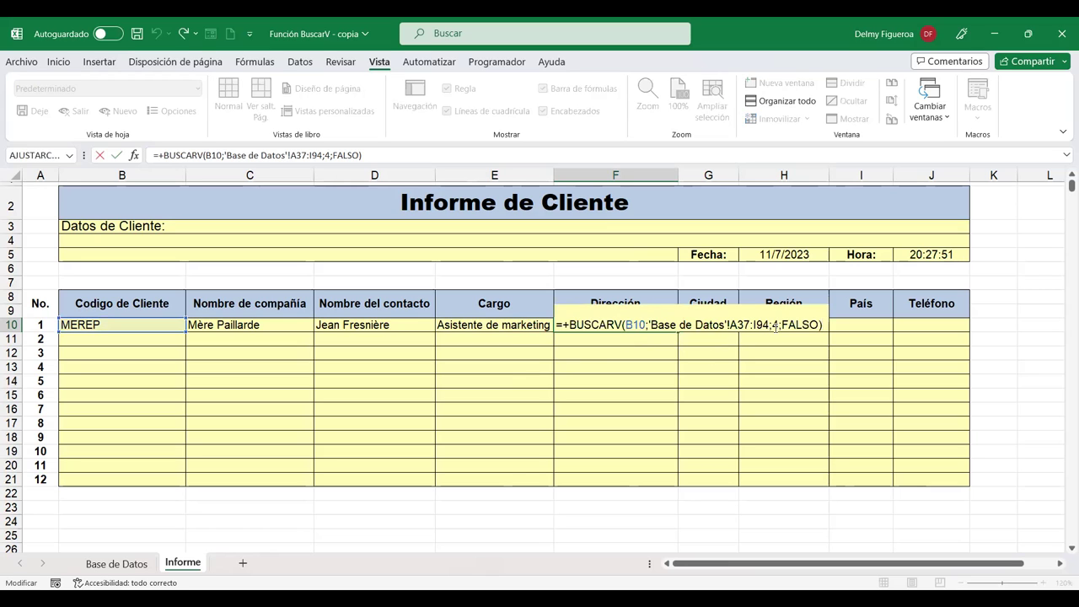
{"action": "left_click", "coordinate": [777, 326]}
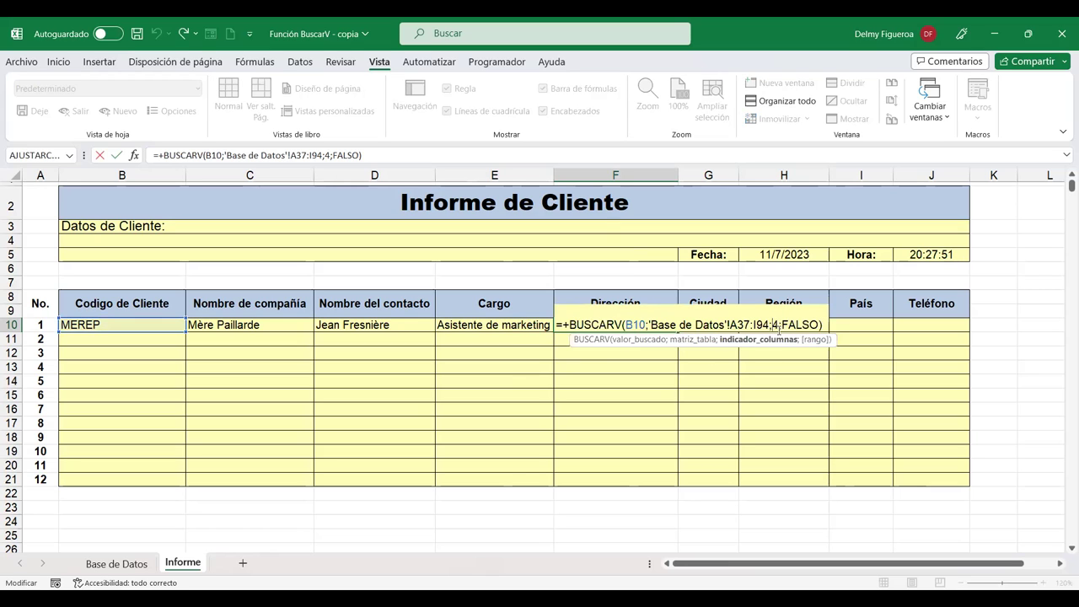
{"action": "key", "text": "BackSpace"}
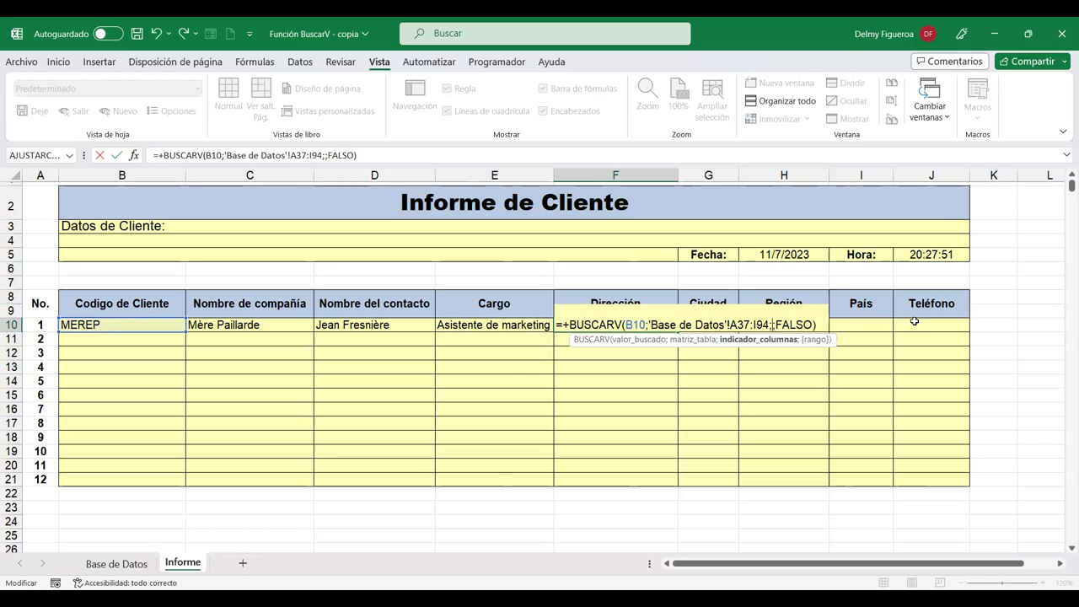
{"action": "type", "text": "5"}
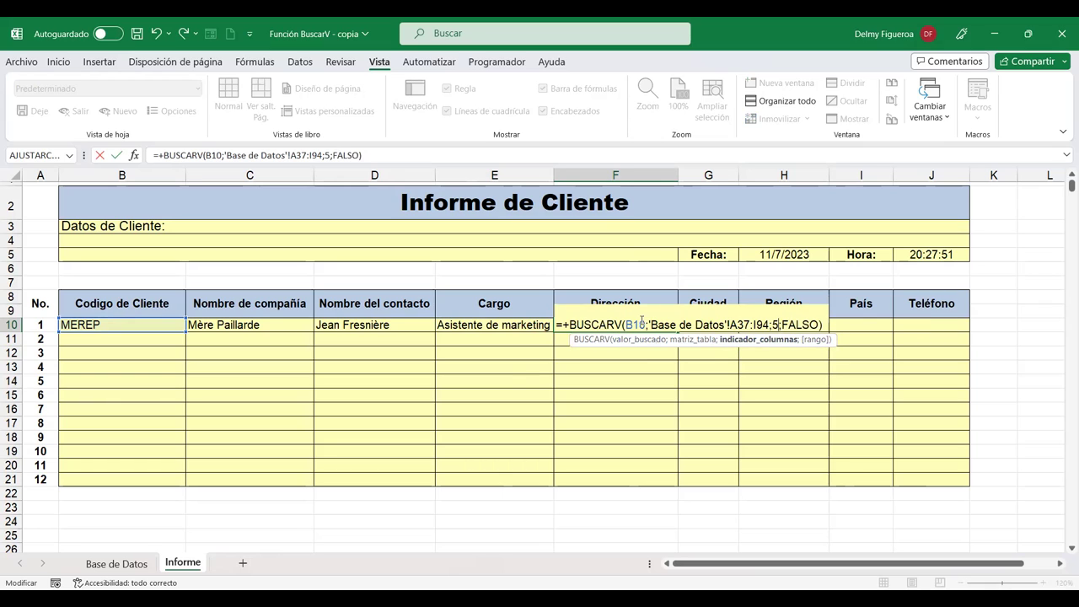
{"action": "left_click", "coordinate": [637, 324]}
{"action": "left_click", "coordinate": [692, 325]}
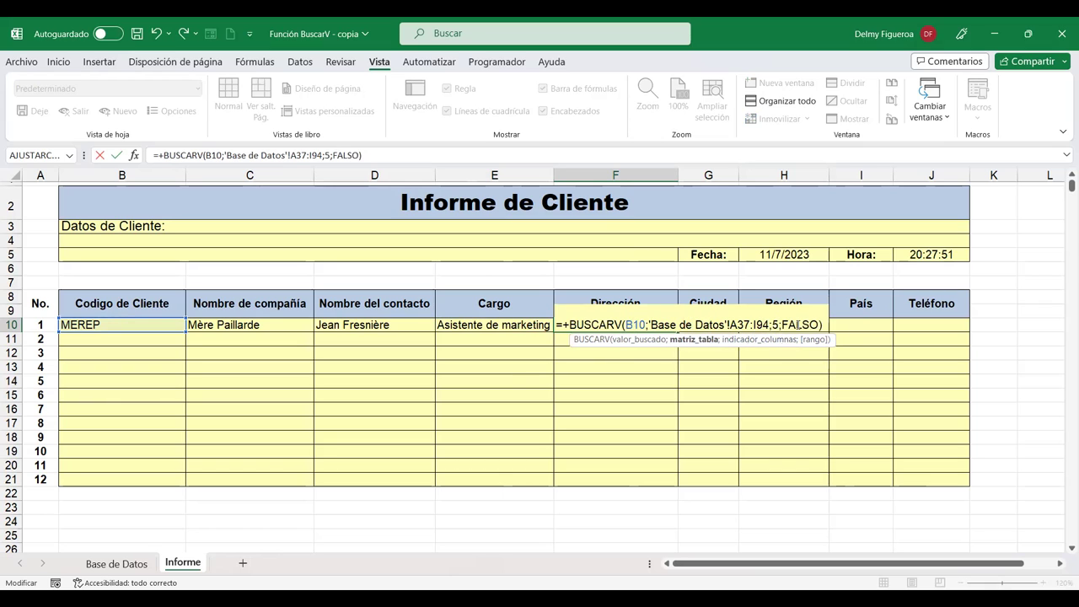
{"action": "left_click", "coordinate": [797, 325]}
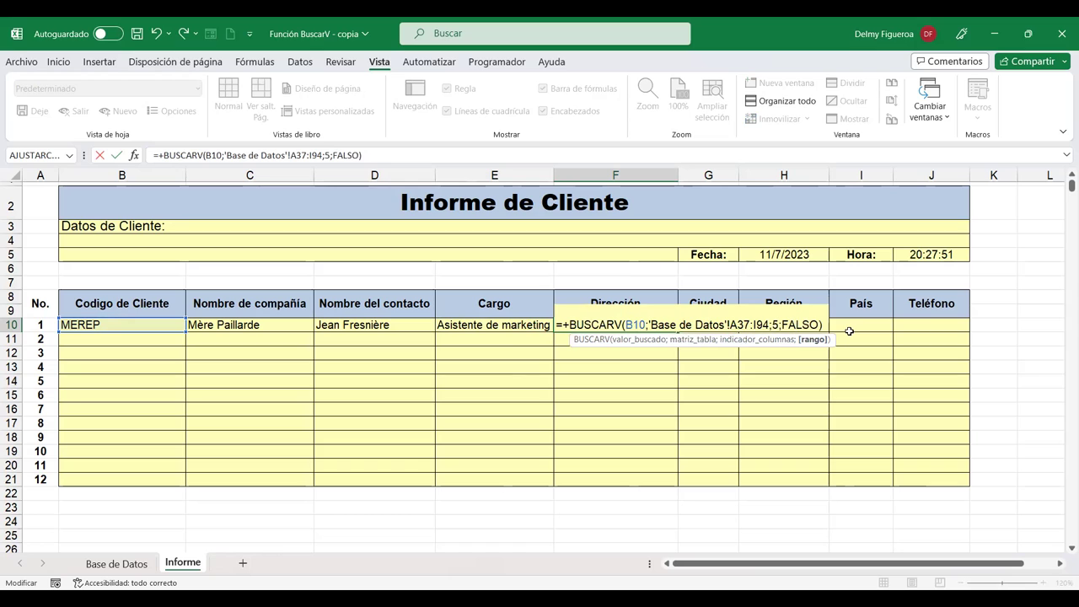
{"action": "key", "text": "Return"}
{"action": "left_click", "coordinate": [645, 327]}
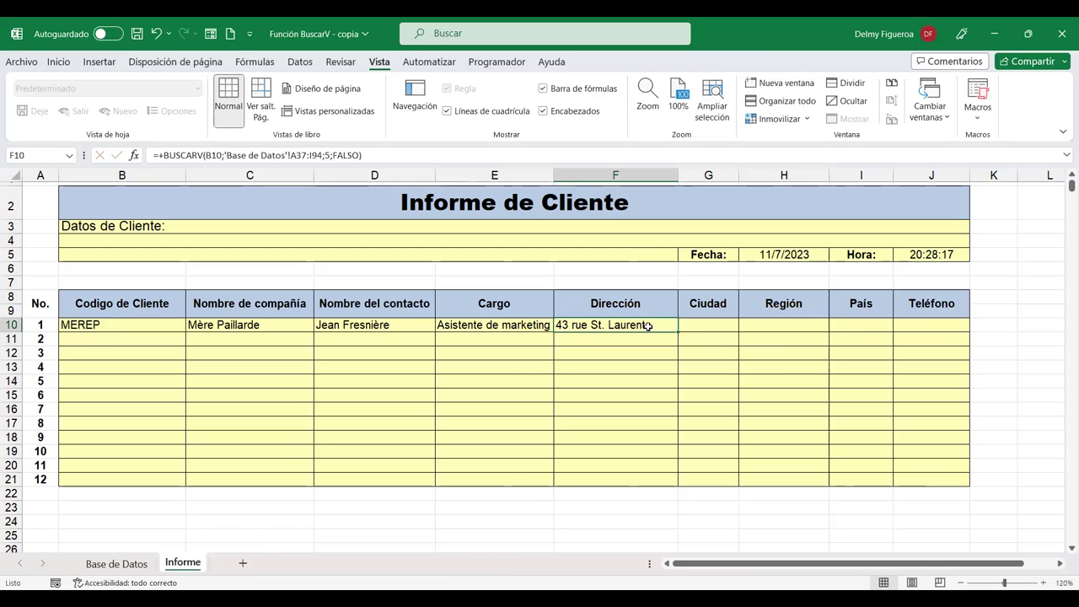
Step: Replace F10's match type with FALSO – Coincidencia exacta so it returns 43 rue St. Laurent
{"action": "key", "text": "F2"}
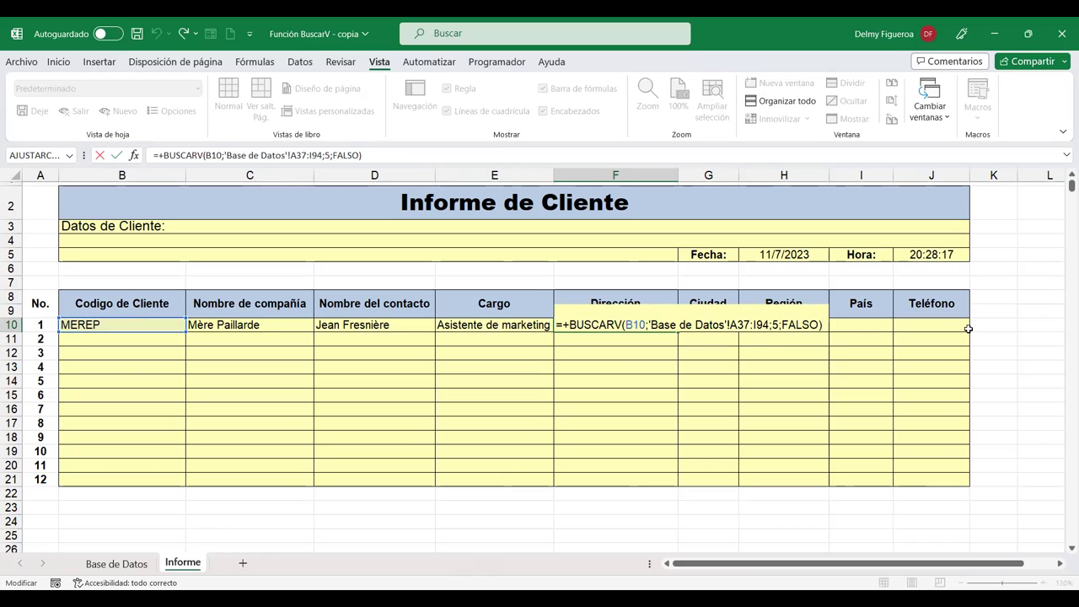
{"action": "key", "text": "Left"}
{"action": "key", "text": "BackSpace"}
{"action": "key", "text": "BackSpace"}
{"action": "key", "text": "BackSpace"}
{"action": "key", "text": "BackSpace"}
{"action": "key", "text": "BackSpace"}
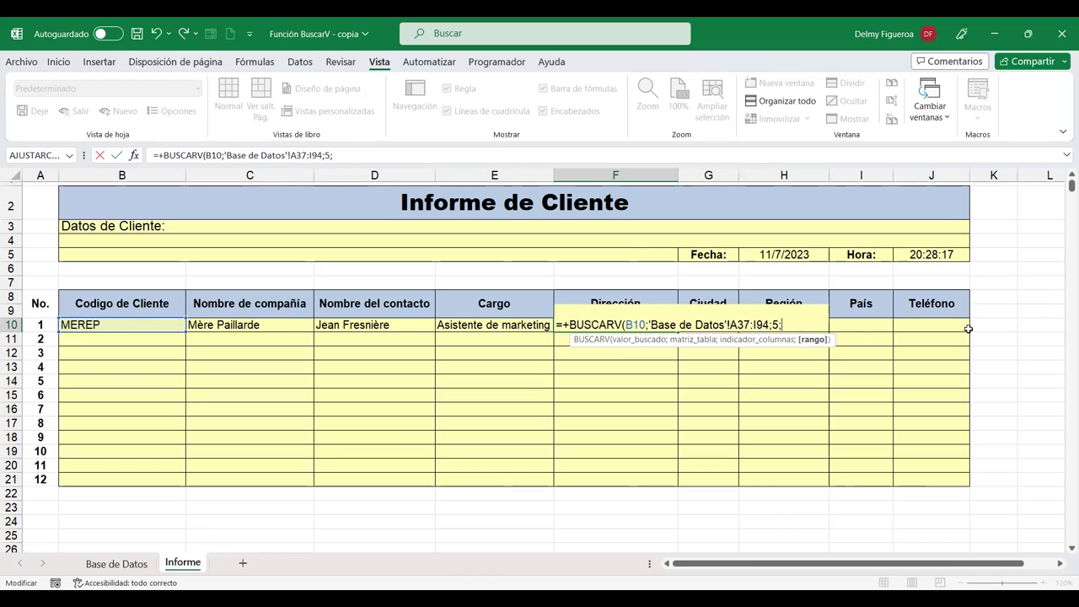
{"action": "key", "text": "BackSpace"}
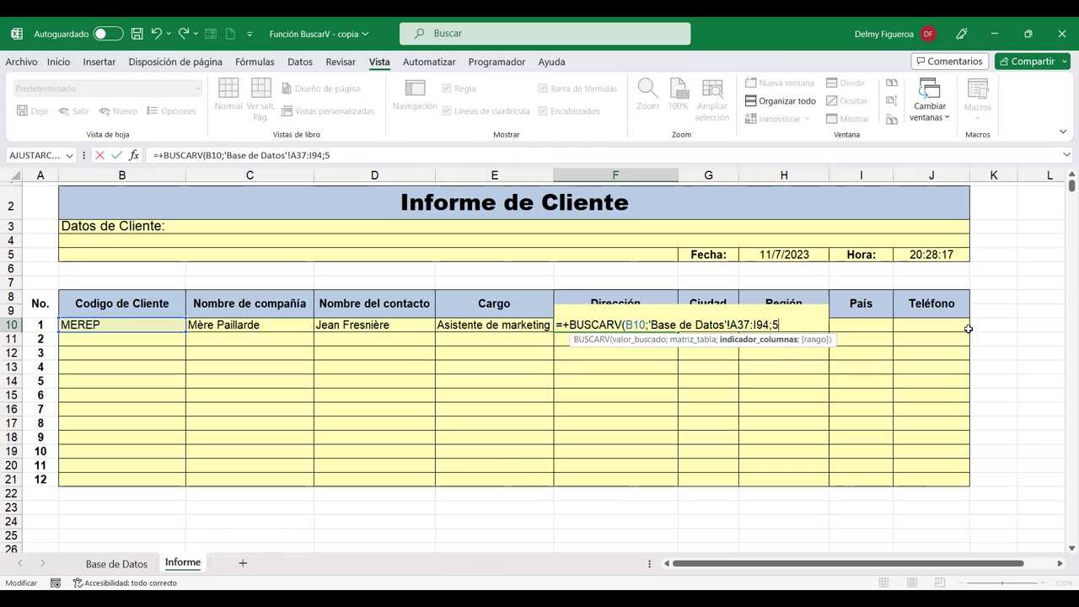
{"action": "type", "text": ";"}
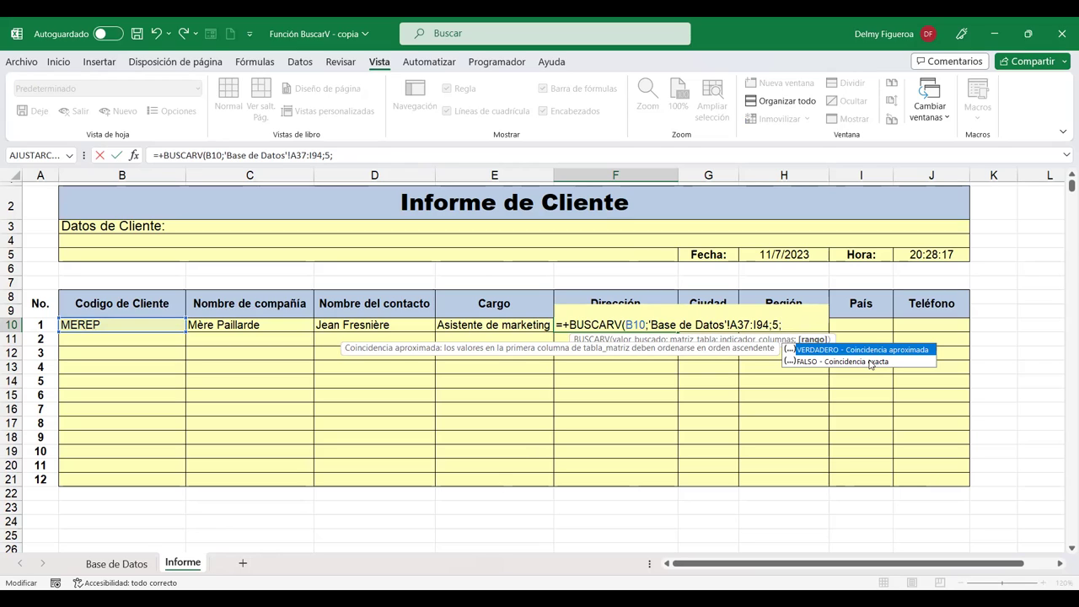
{"action": "left_click", "coordinate": [869, 361]}
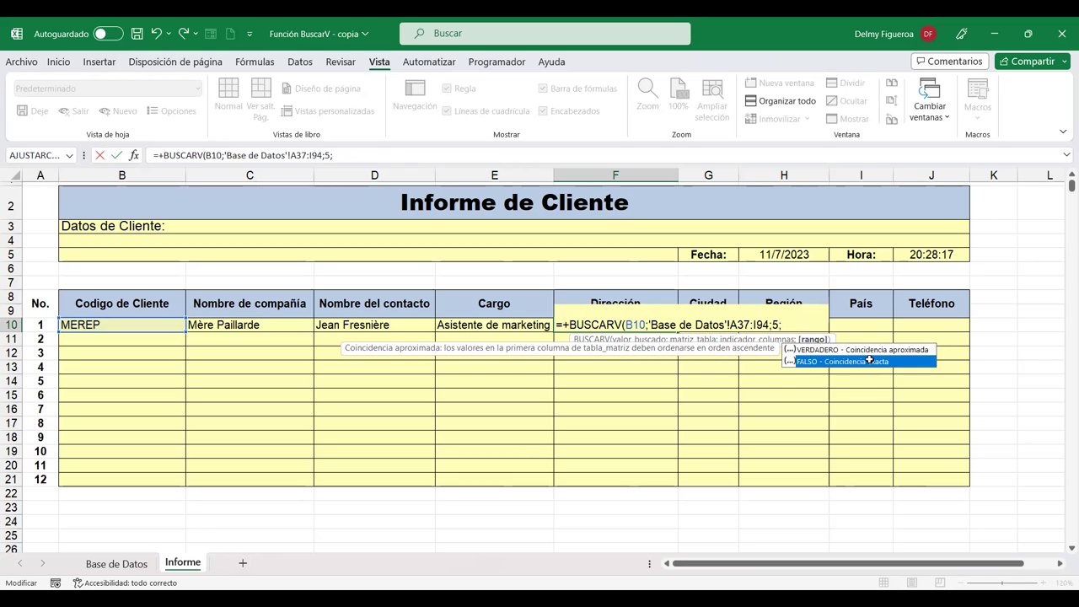
{"action": "double_click", "coordinate": [869, 360]}
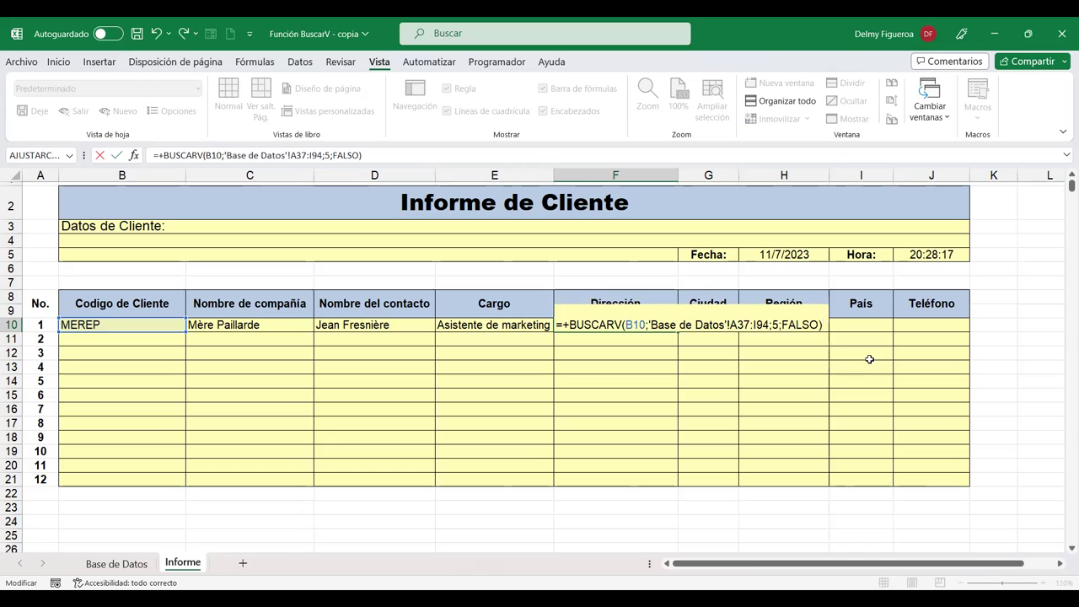
{"action": "key", "text": "Return"}
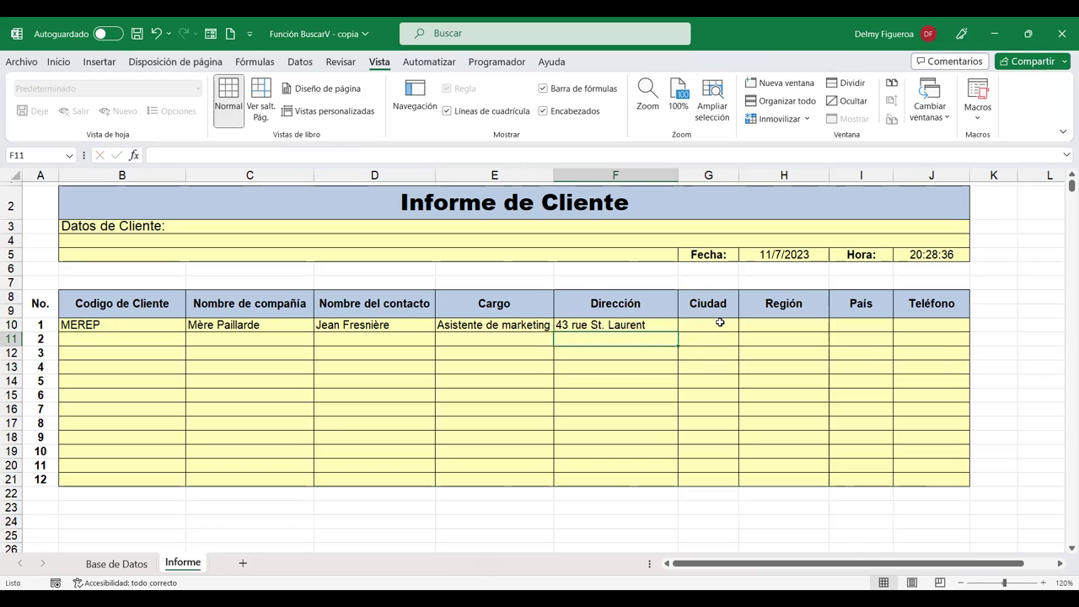
{"action": "left_click", "coordinate": [719, 323]}
Step: Paste the BUSCARV formula into G10 (Ciudad) and change its column index to 6
{"action": "type", "text": "=+BUSCARV(B10;'Base de Datos'!A37:I94;4;FALSO)"}
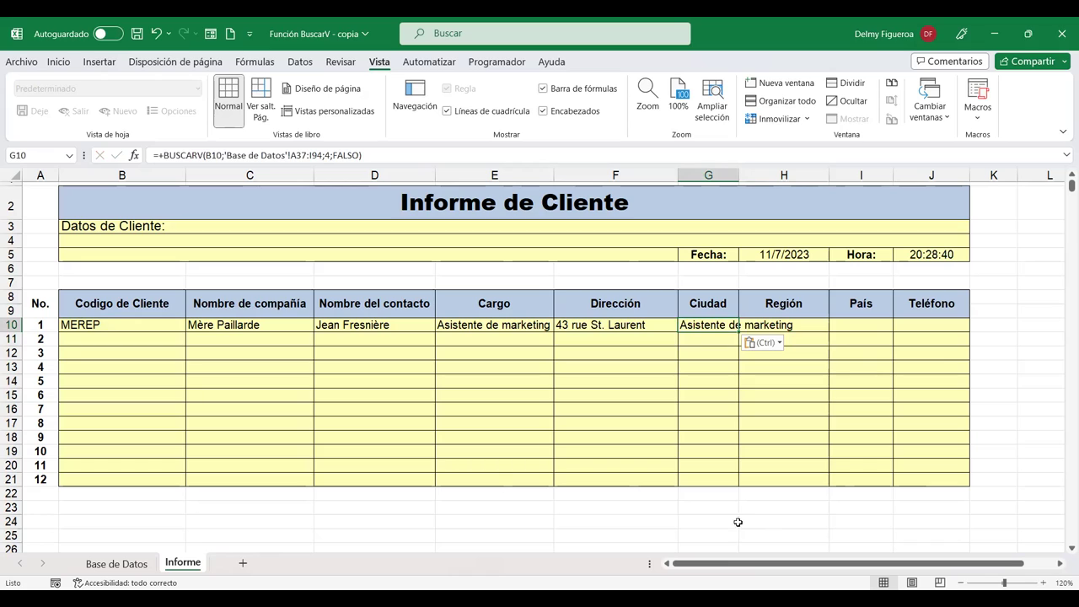
{"action": "key", "text": "F2"}
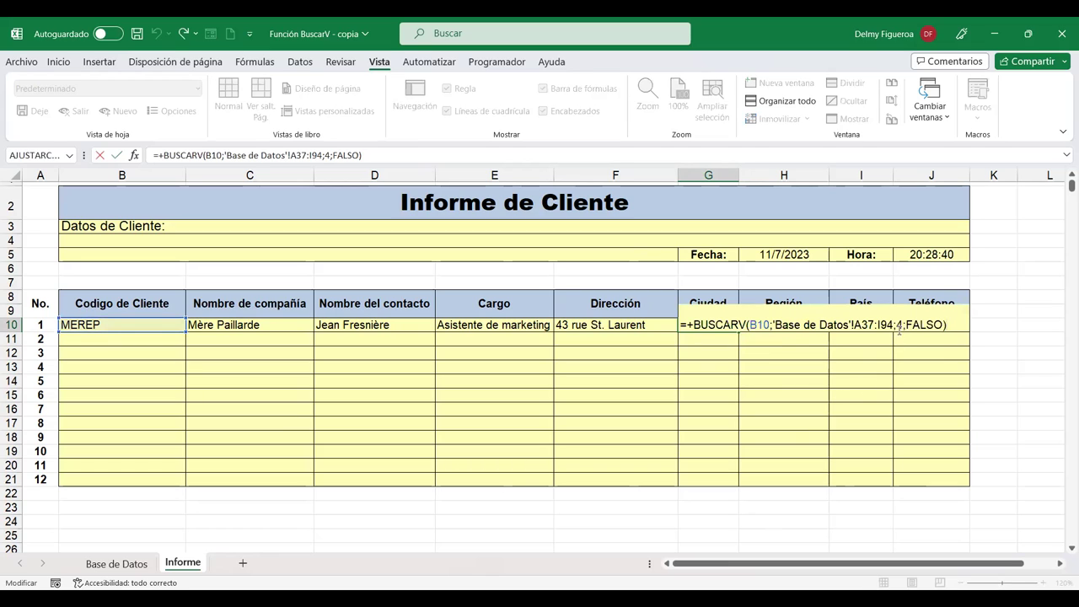
{"action": "key", "text": "Left"}
{"action": "key", "text": "Left"}
{"action": "key", "text": "Left"}
{"action": "key", "text": "BackSpace"}
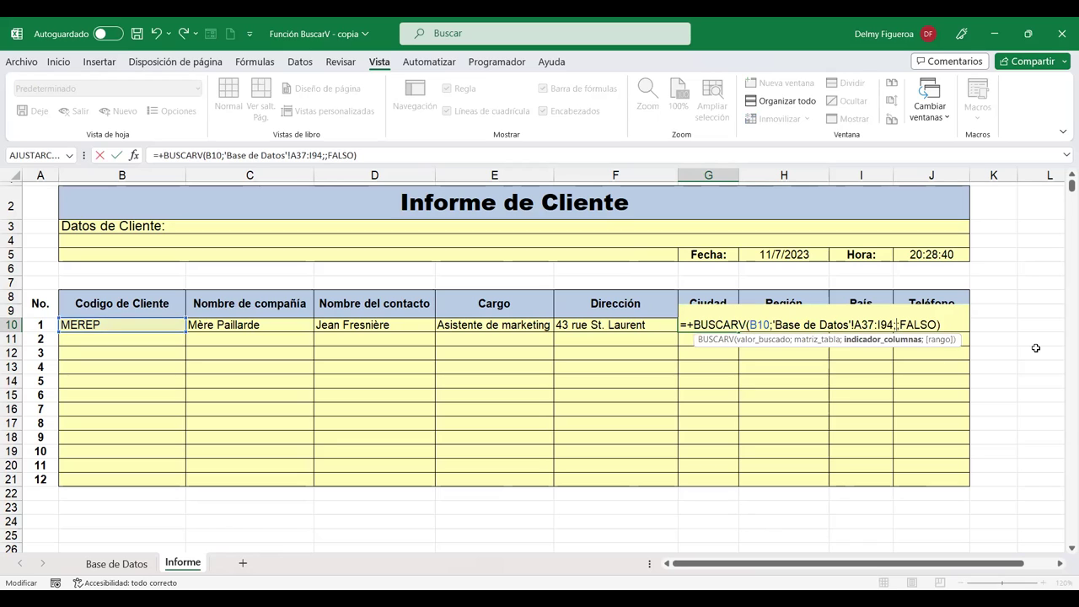
{"action": "type", "text": "6"}
{"action": "key", "text": "Return"}
Step: Paste the BUSCARV formula into H10 (Región) with column index 7
{"action": "left_click", "coordinate": [788, 326]}
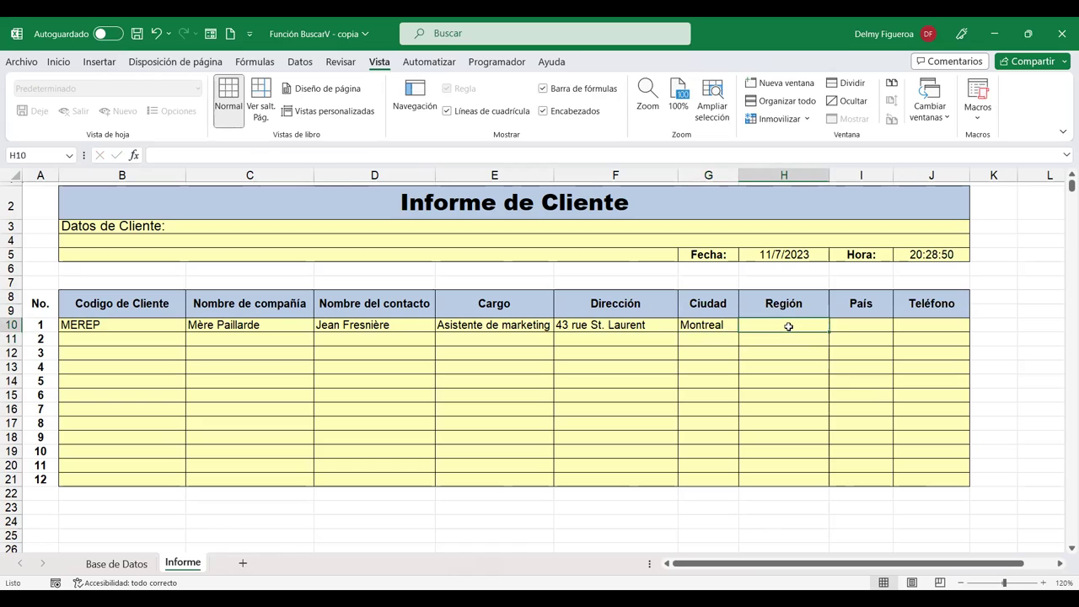
{"action": "type", "text": "=+BUSCARV(B10;'Base de Datos'!A37:I94;4;FALSO)"}
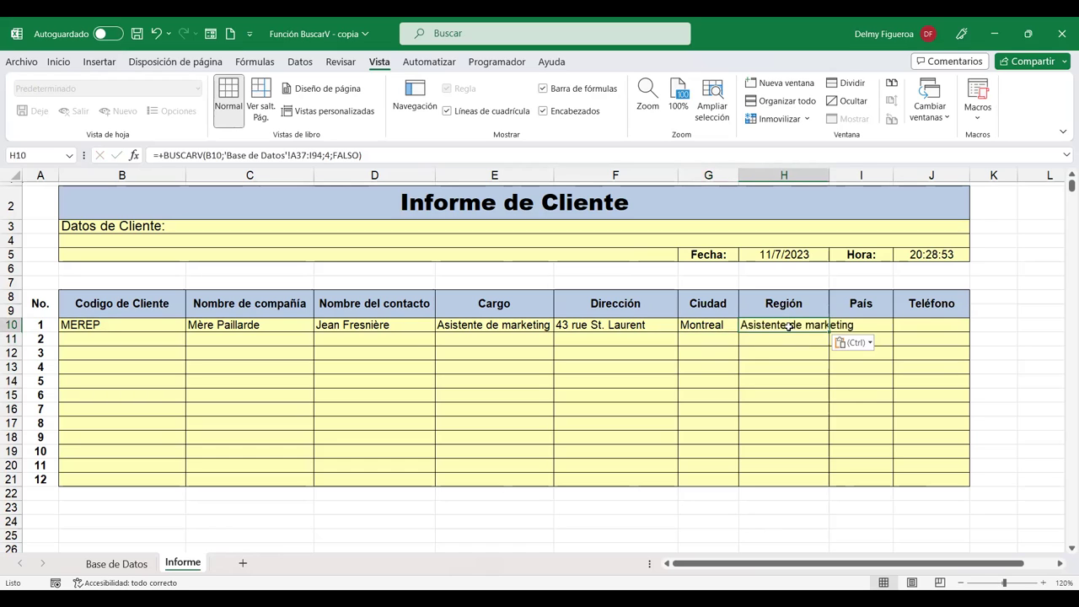
{"action": "double_click", "coordinate": [788, 326]}
{"action": "left_click", "coordinate": [959, 323]}
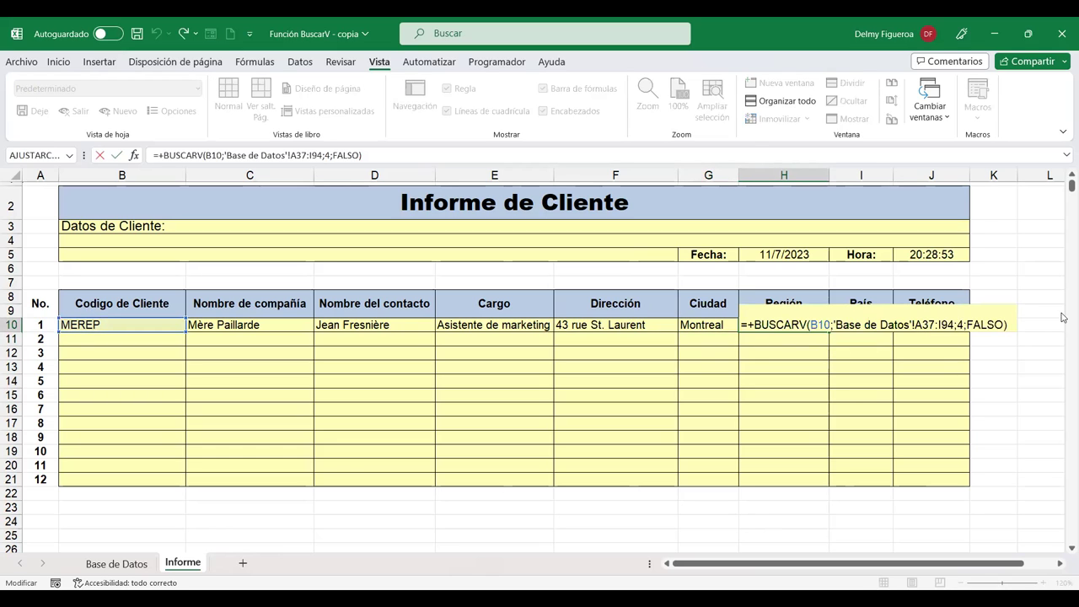
{"action": "key", "text": "BackSpace"}
{"action": "type", "text": "7"}
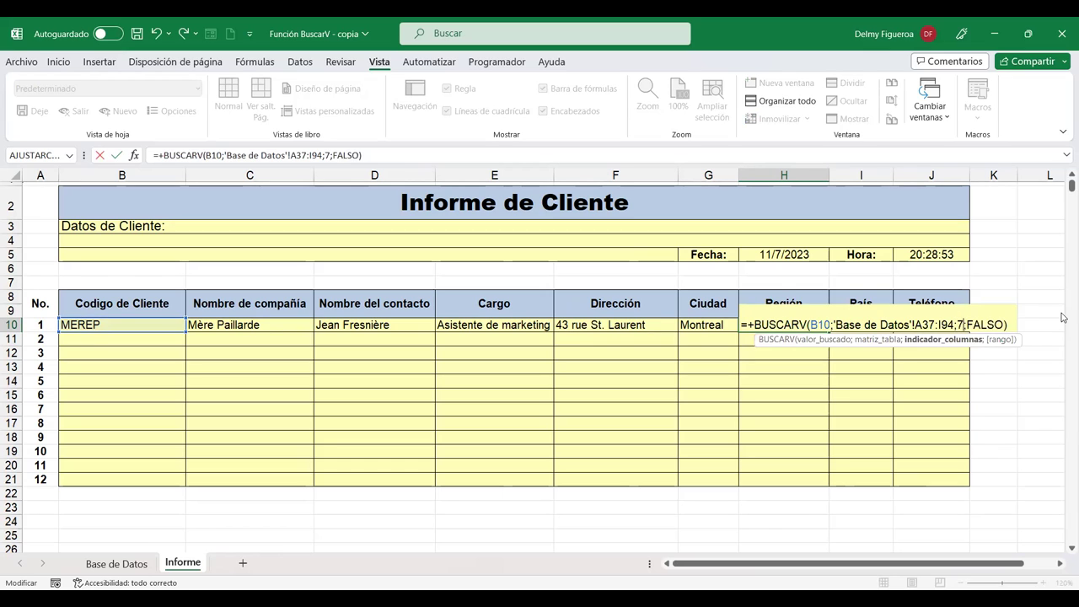
{"action": "key", "text": "Return"}
Step: Paste the BUSCARV formula into I10 (País) with column index 9, showing Canadá
{"action": "left_click", "coordinate": [863, 327]}
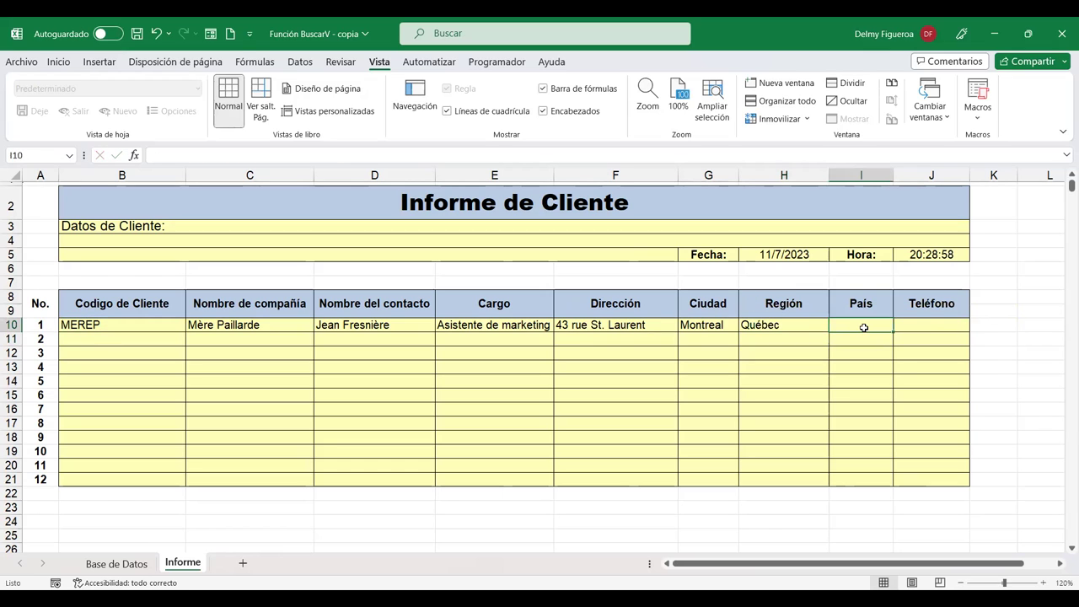
{"action": "type", "text": "=+BUSCARV(B10;'Base de Datos'!A37:I94;4;FALSO)"}
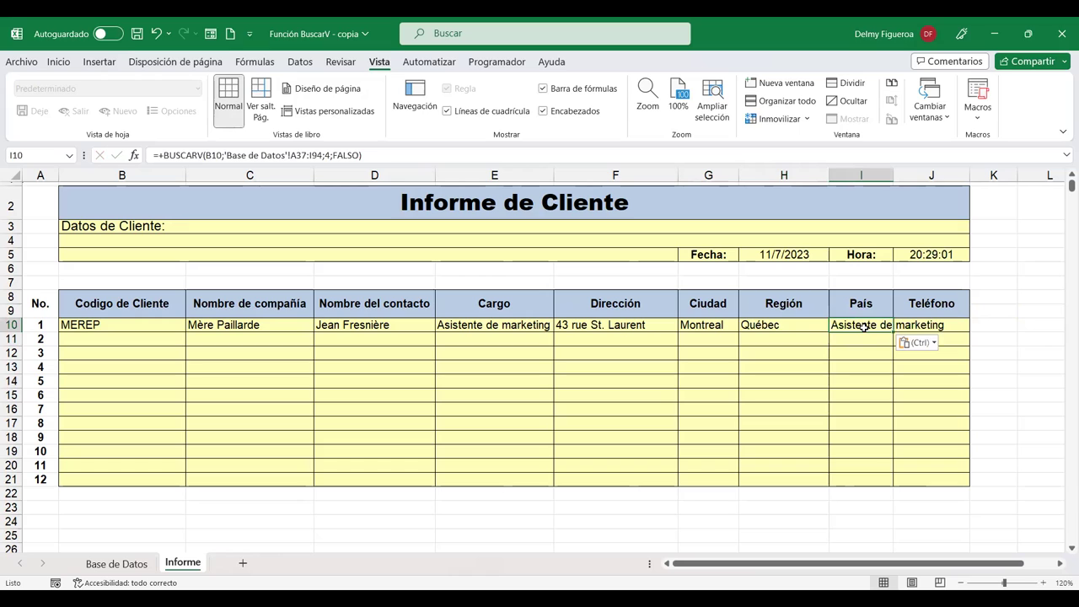
{"action": "key", "text": "F2"}
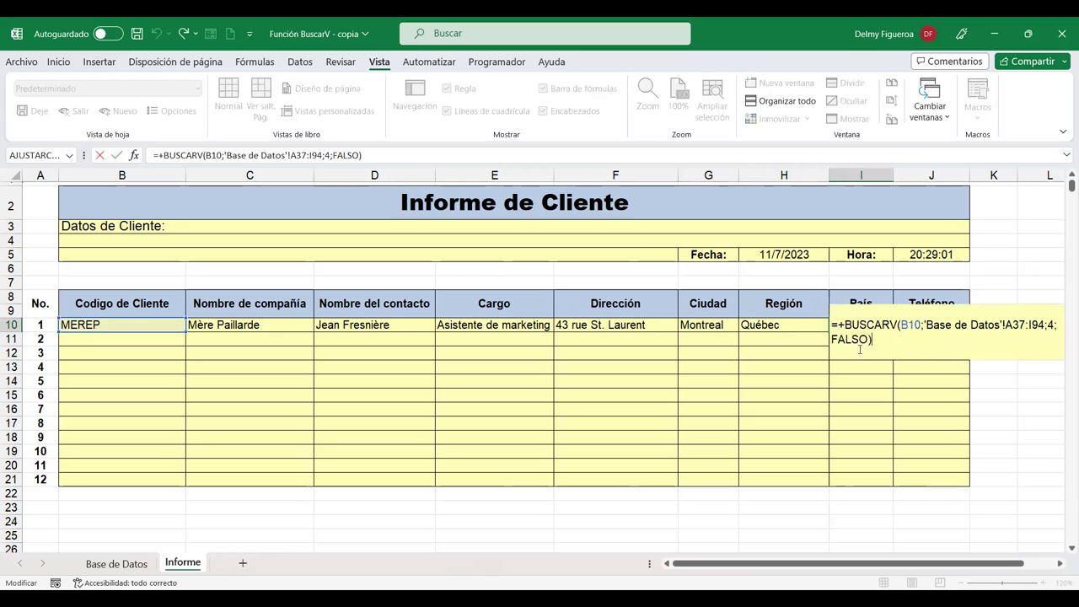
{"action": "left_click", "coordinate": [1047, 325]}
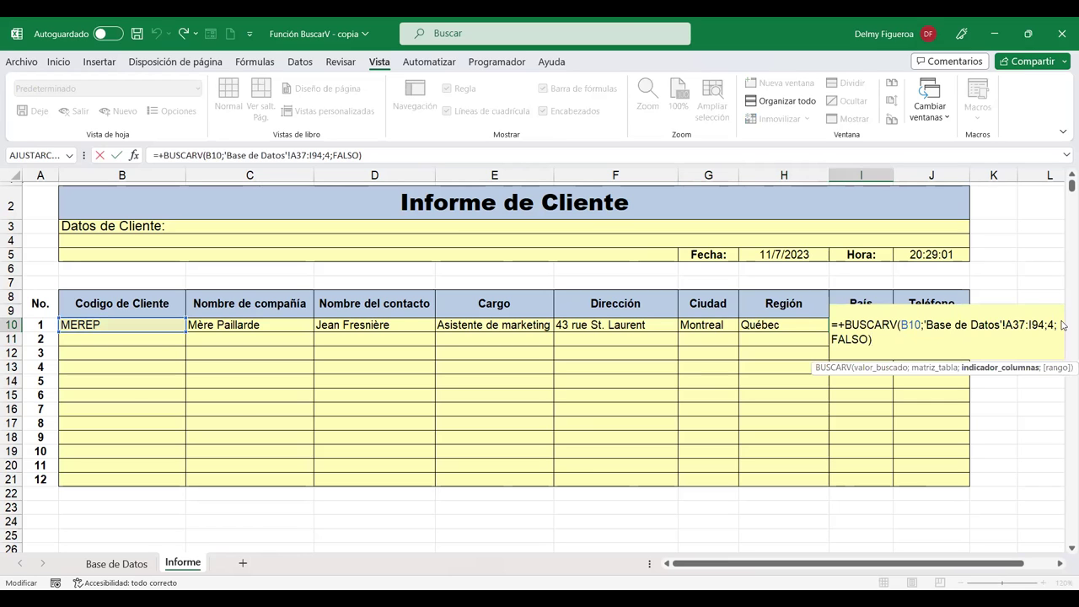
{"action": "key", "text": "Delete"}
{"action": "type", "text": "9"}
{"action": "key", "text": "Return"}
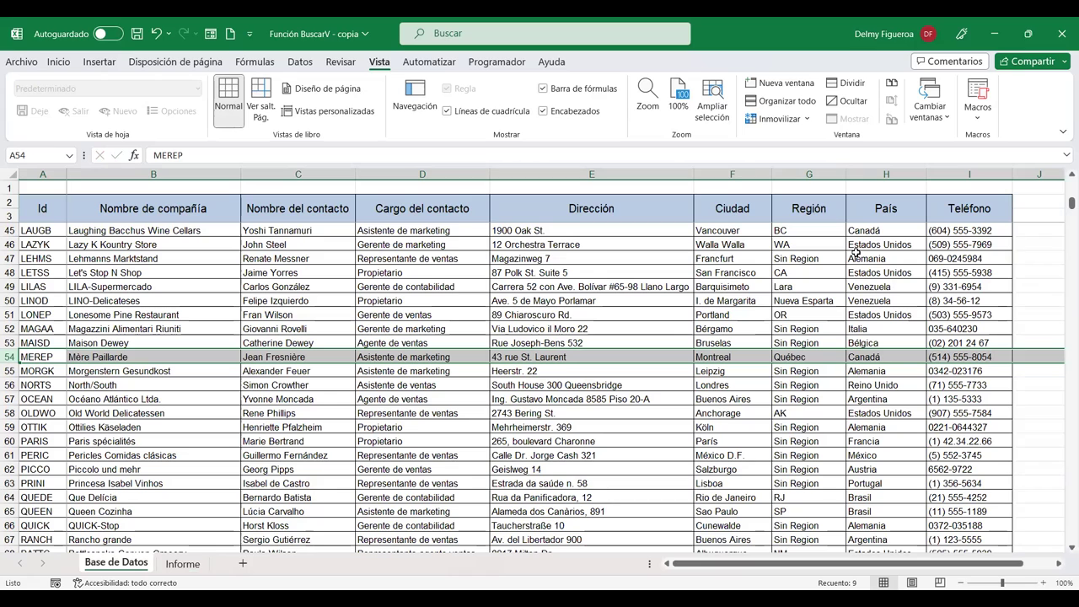
{"action": "left_click", "coordinate": [182, 563]}
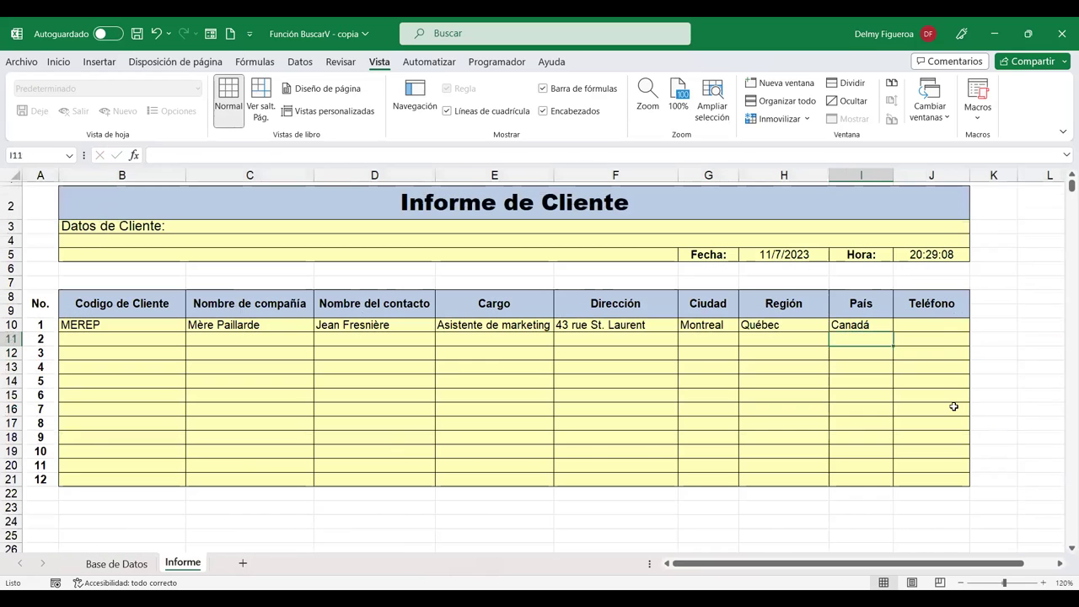
{"action": "left_click", "coordinate": [947, 321]}
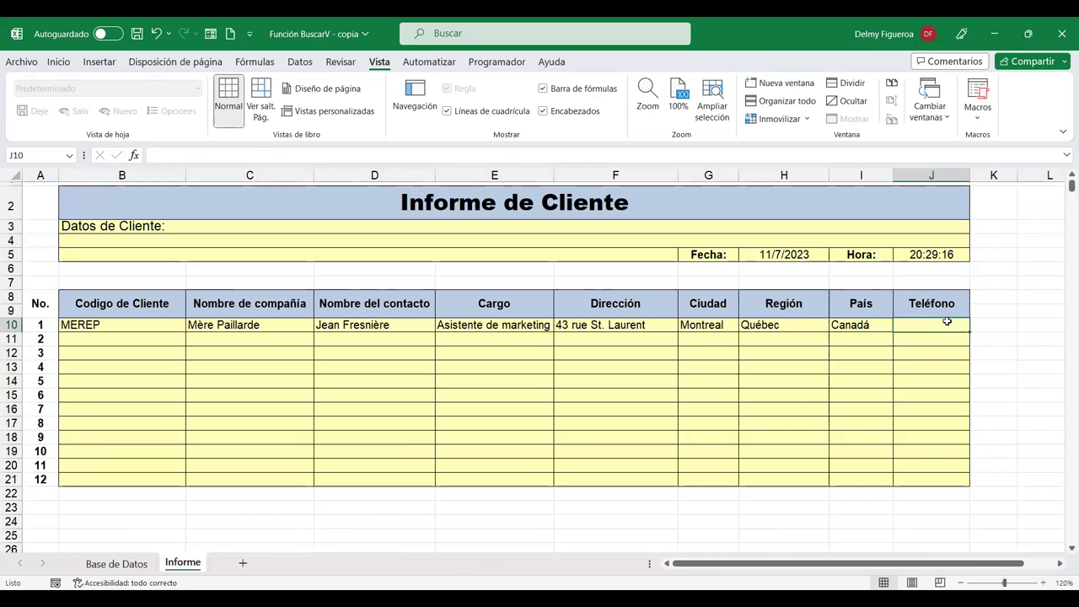
Step: Paste the BUSCARV formula into J10 (Teléfono) and set its column index to 9
{"action": "type", "text": "=+BUSCARV(B10;'Base de Datos'!A37:I94;4;FALSO)"}
{"action": "double_click", "coordinate": [948, 324]}
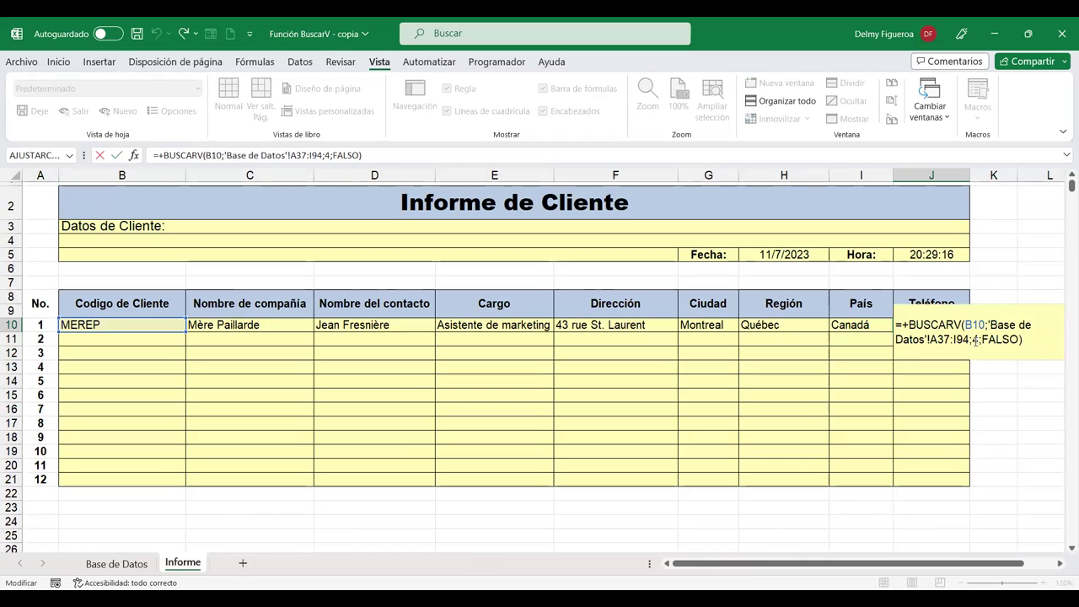
{"action": "left_click", "coordinate": [975, 339]}
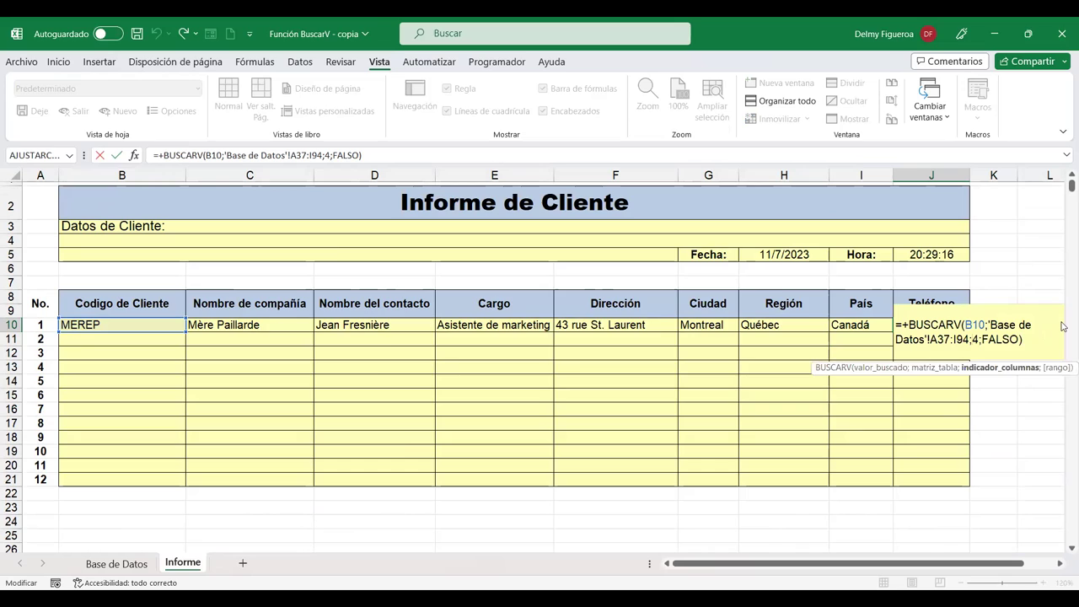
{"action": "key", "text": "BackSpace"}
{"action": "type", "text": "9}"}
{"action": "key", "text": "Return"}
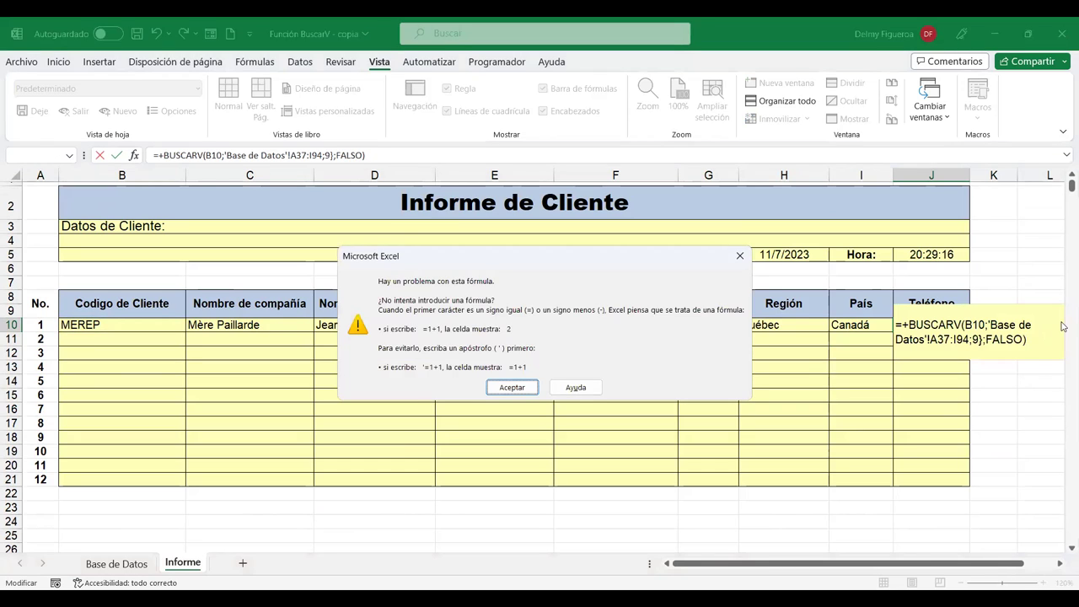
Step: Dismiss the formula error, remove the stray brace, and verify the phone against Base de Datos
{"action": "key", "text": "Return"}
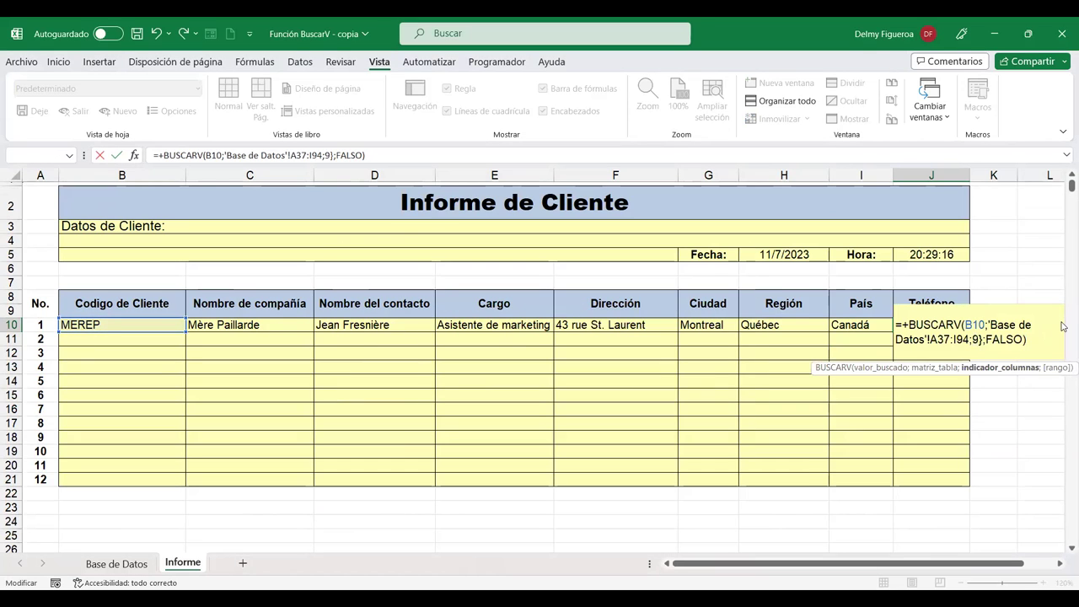
{"action": "key", "text": "BackSpace"}
{"action": "key", "text": "Return"}
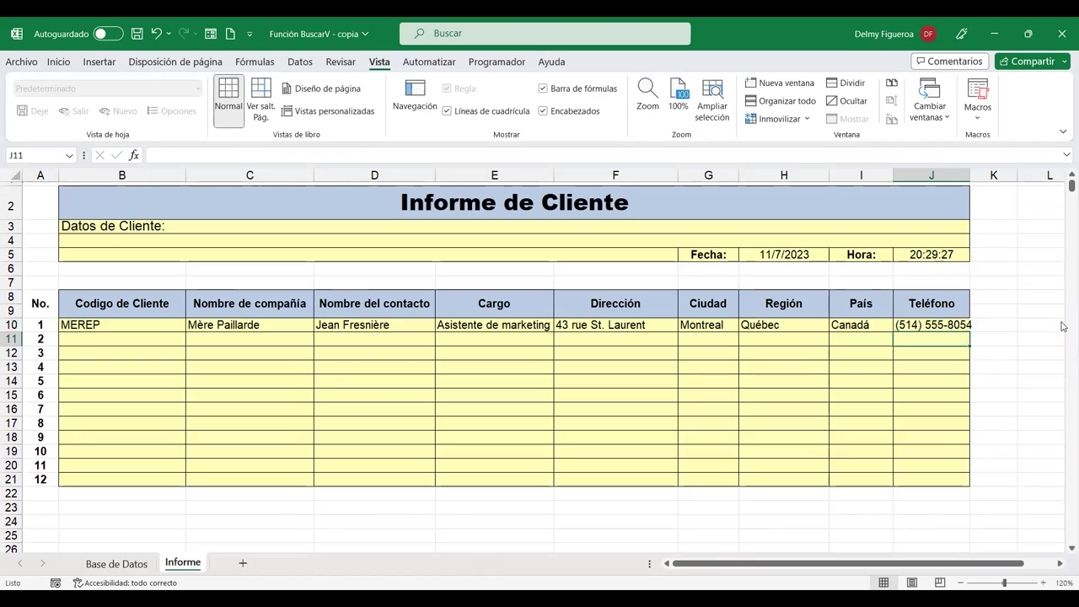
{"action": "left_click", "coordinate": [116, 563]}
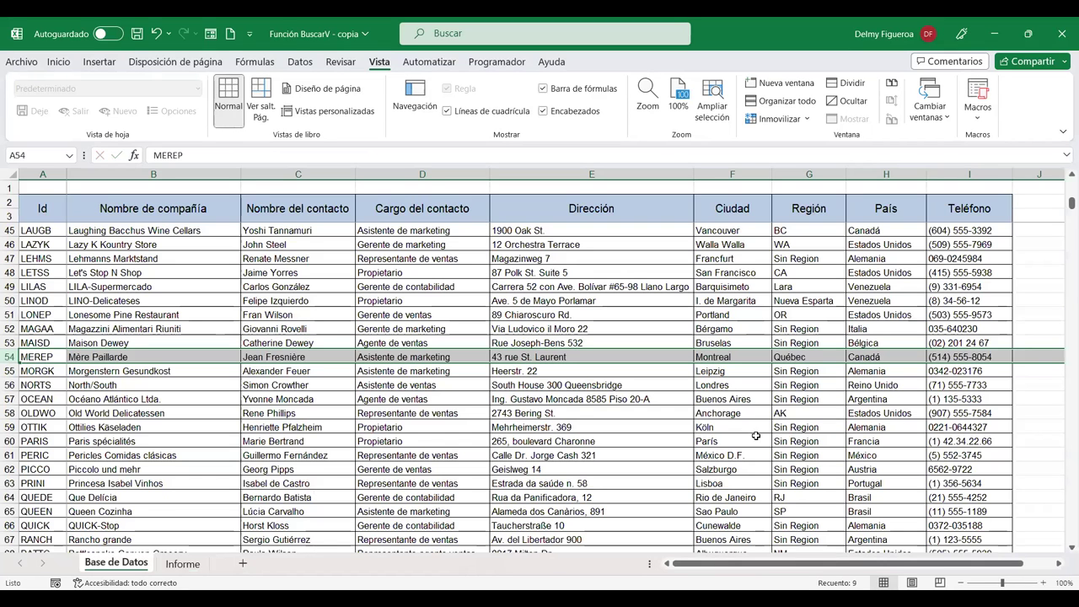
{"action": "left_click", "coordinate": [183, 563]}
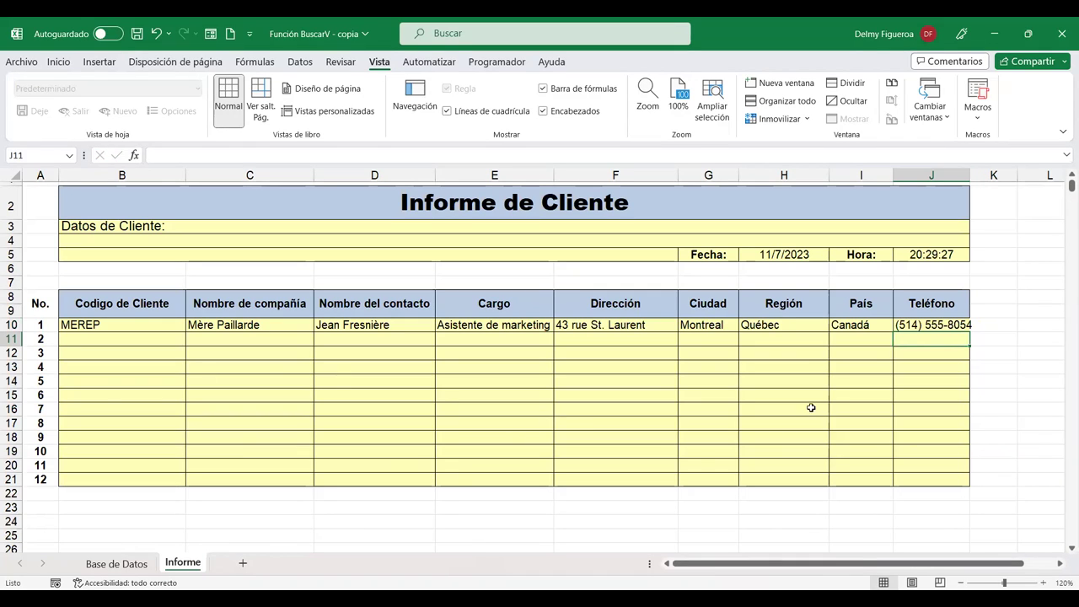
Step: Copy client code SANTG from Base de Datos cell A73 and paste it into B10
{"action": "left_click", "coordinate": [168, 325]}
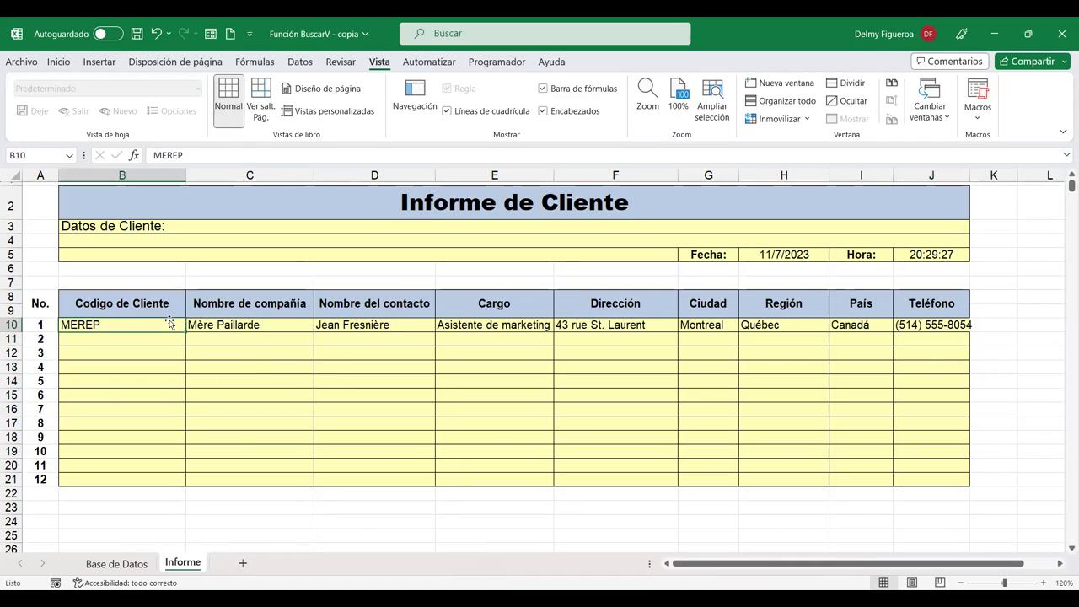
{"action": "left_click", "coordinate": [116, 563]}
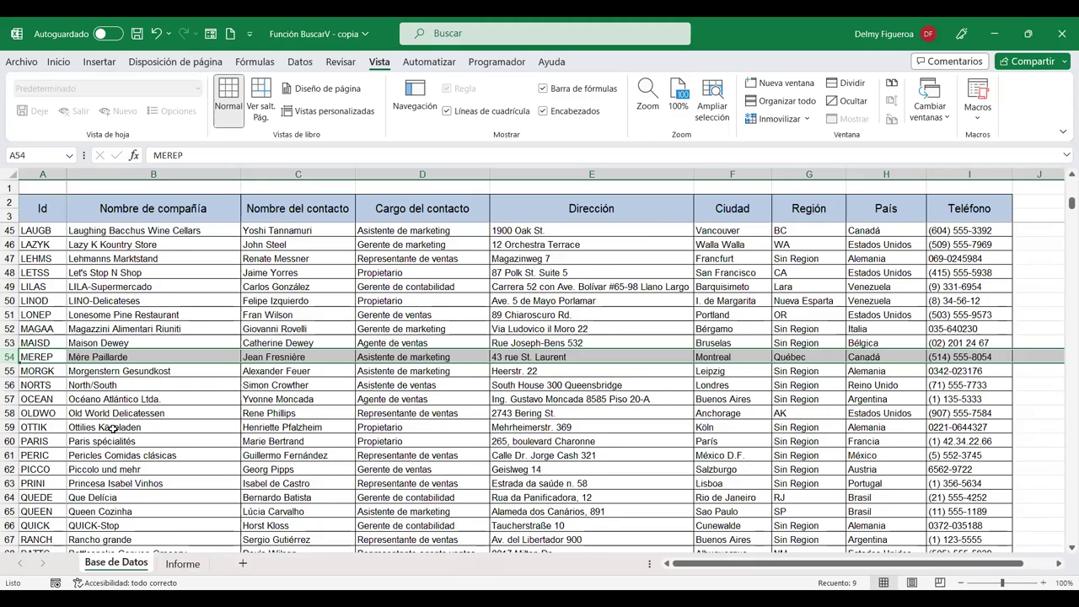
{"action": "left_click", "coordinate": [49, 453]}
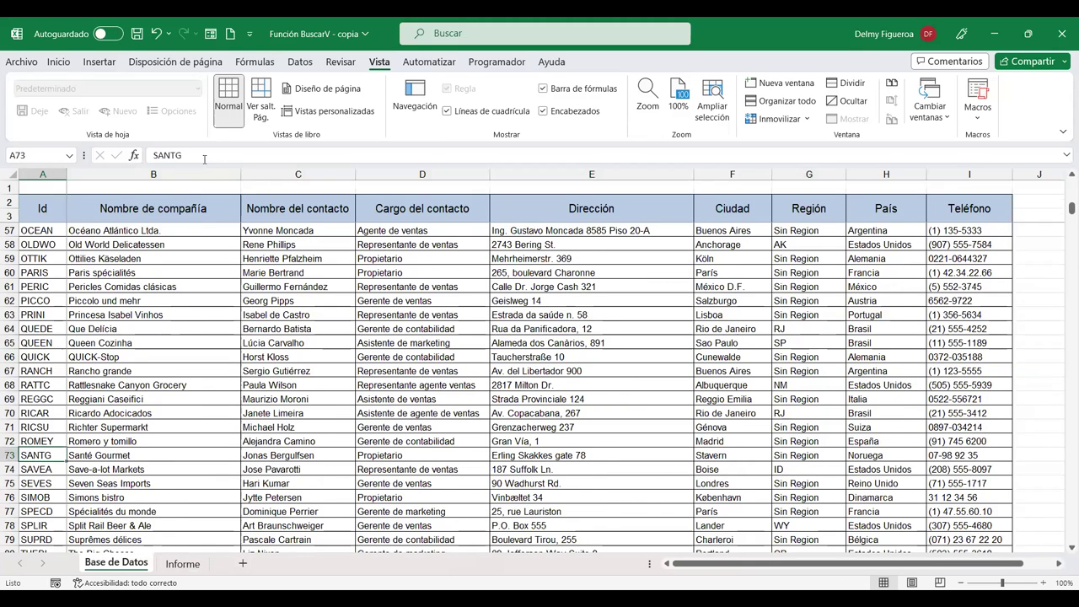
{"action": "double_click", "coordinate": [167, 155]}
{"action": "key", "text": "ctrl+c"}
{"action": "key", "text": "Escape"}
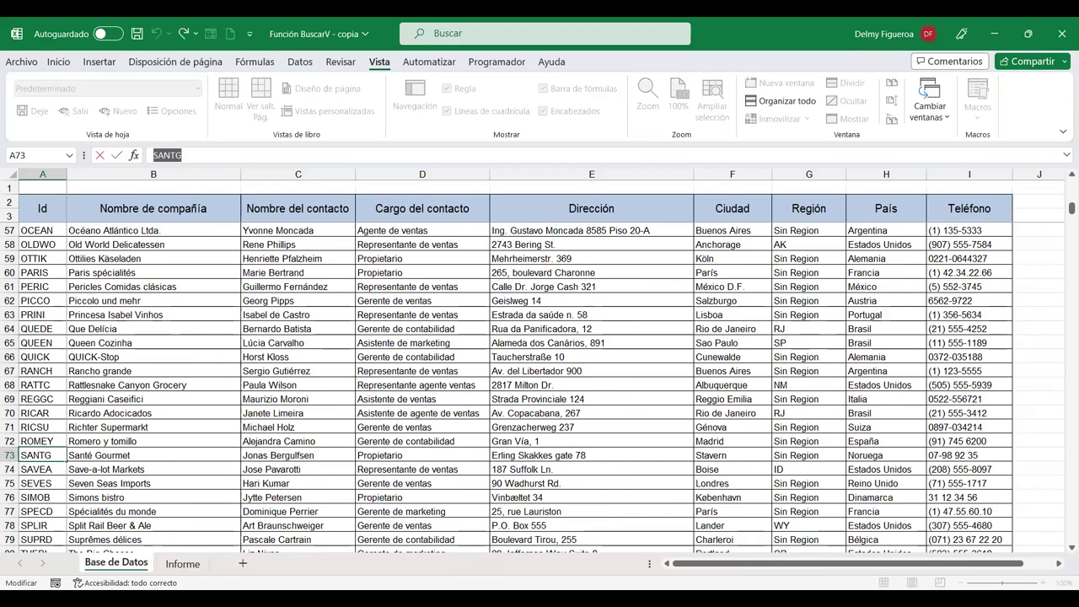
{"action": "left_click", "coordinate": [182, 563]}
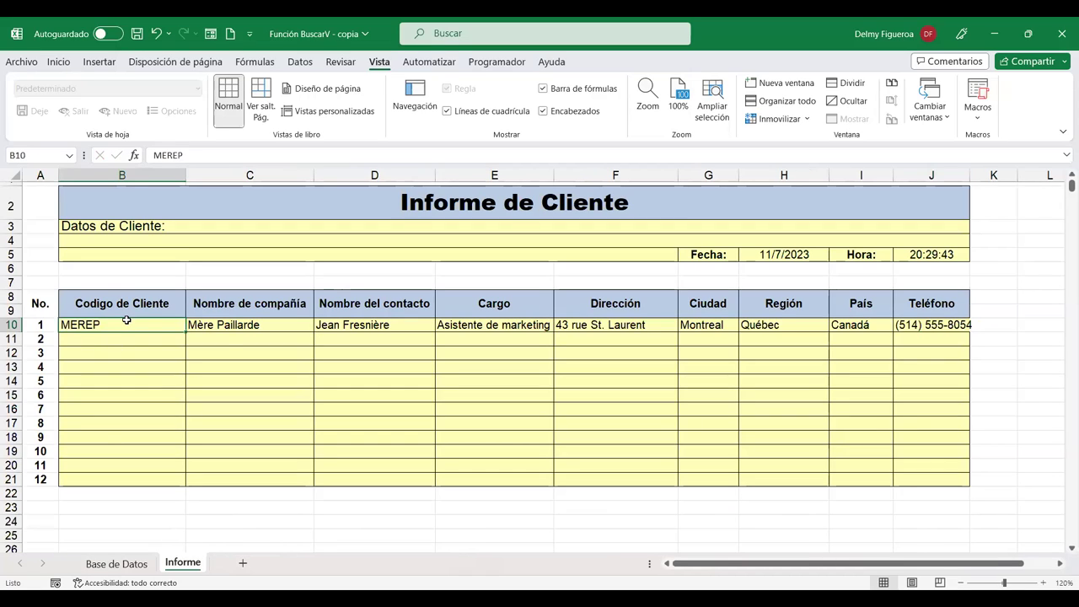
{"action": "key", "text": "ctrl+v"}
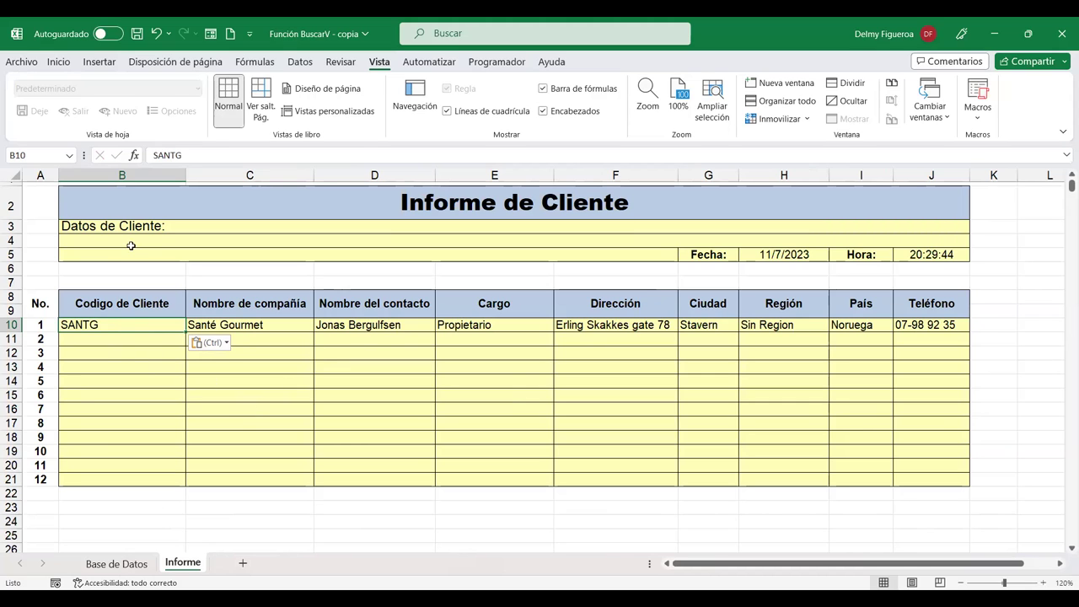
{"action": "left_click", "coordinate": [116, 563]}
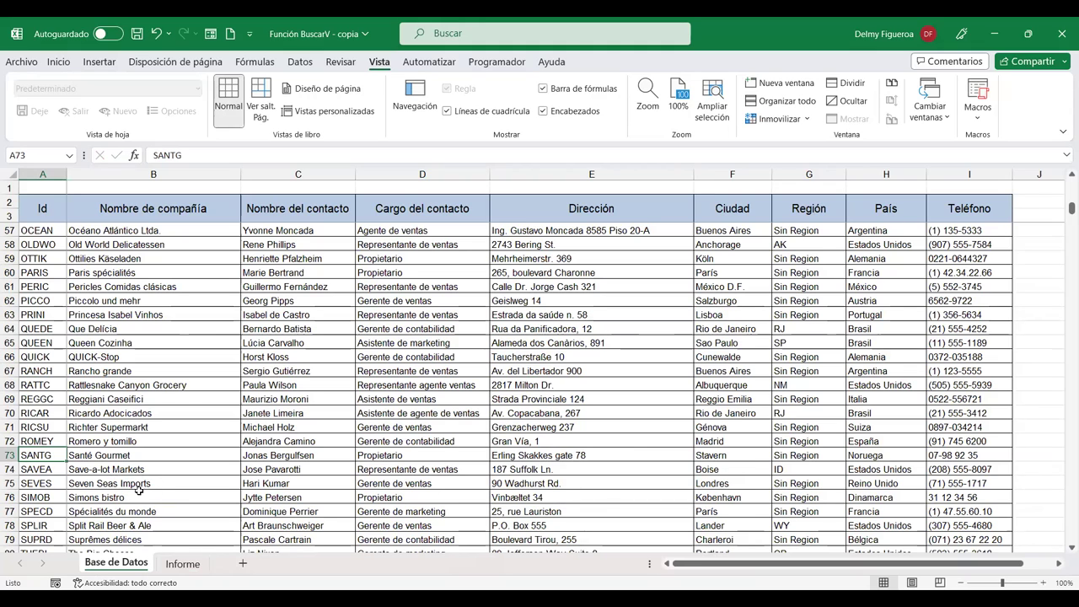
{"action": "scroll", "coordinate": [185, 467], "scroll_direction": "down", "scroll_amount": 6}
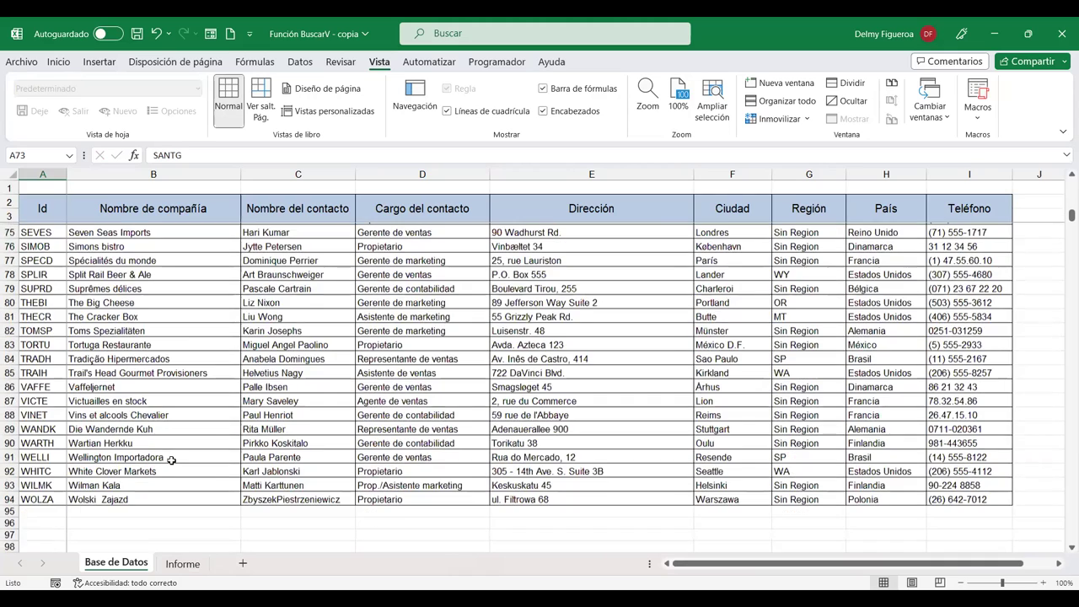
{"action": "key", "text": "ctrl+Page_Down"}
{"action": "key", "text": "ctrl+v"}
{"action": "left_click", "coordinate": [281, 340]}
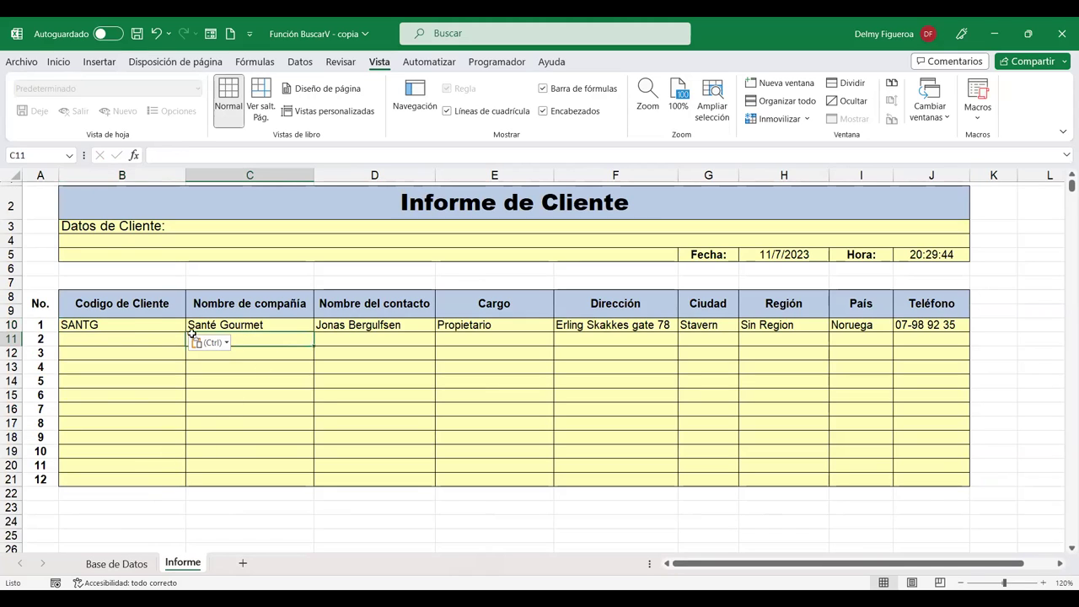
{"action": "left_click", "coordinate": [120, 338]}
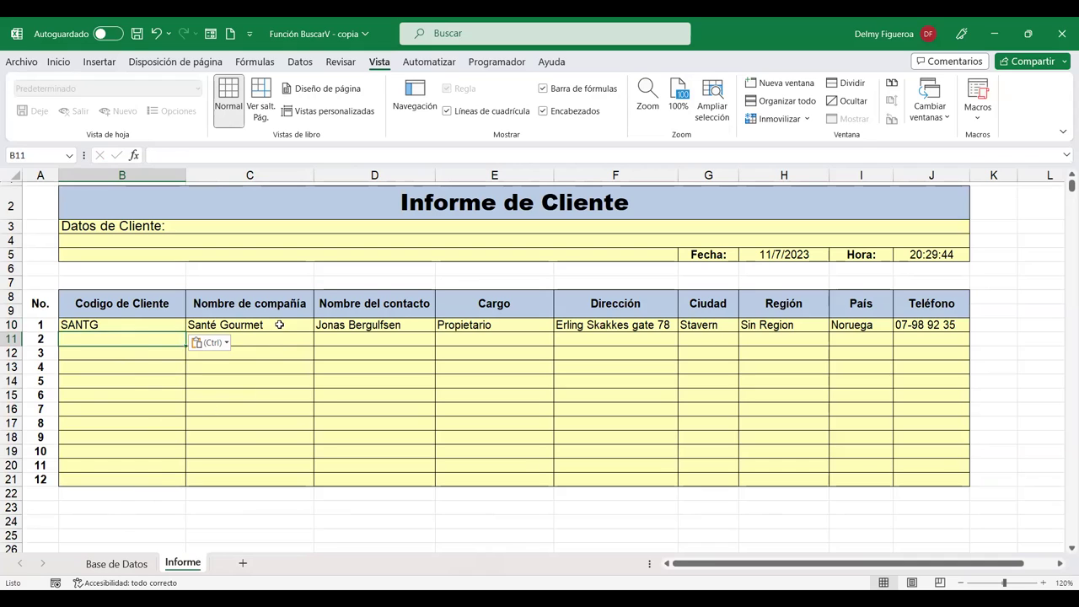
{"action": "left_click", "coordinate": [283, 340]}
{"action": "left_click", "coordinate": [300, 321]}
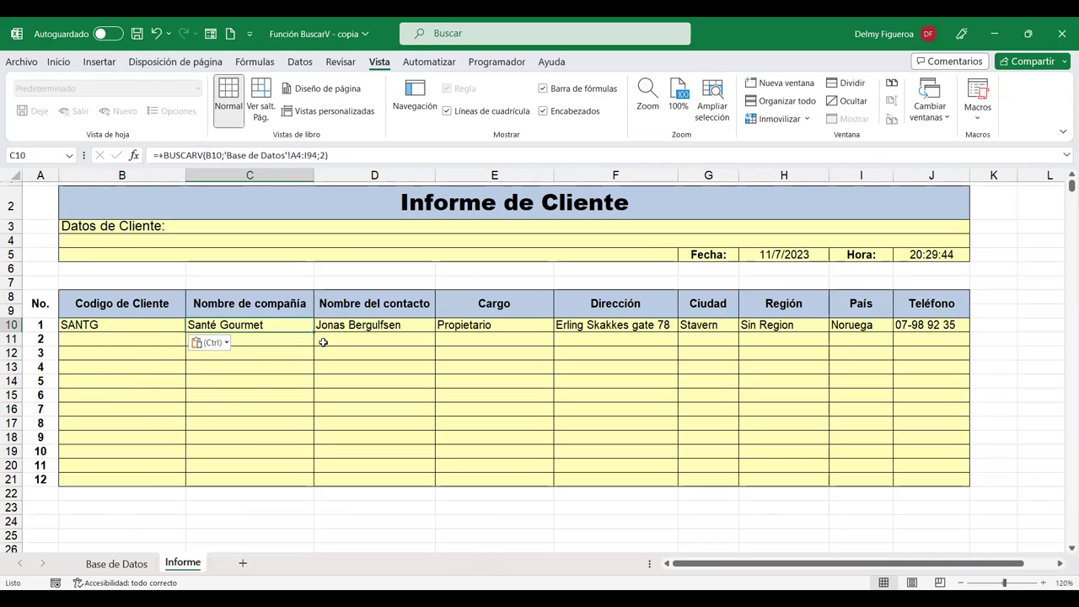
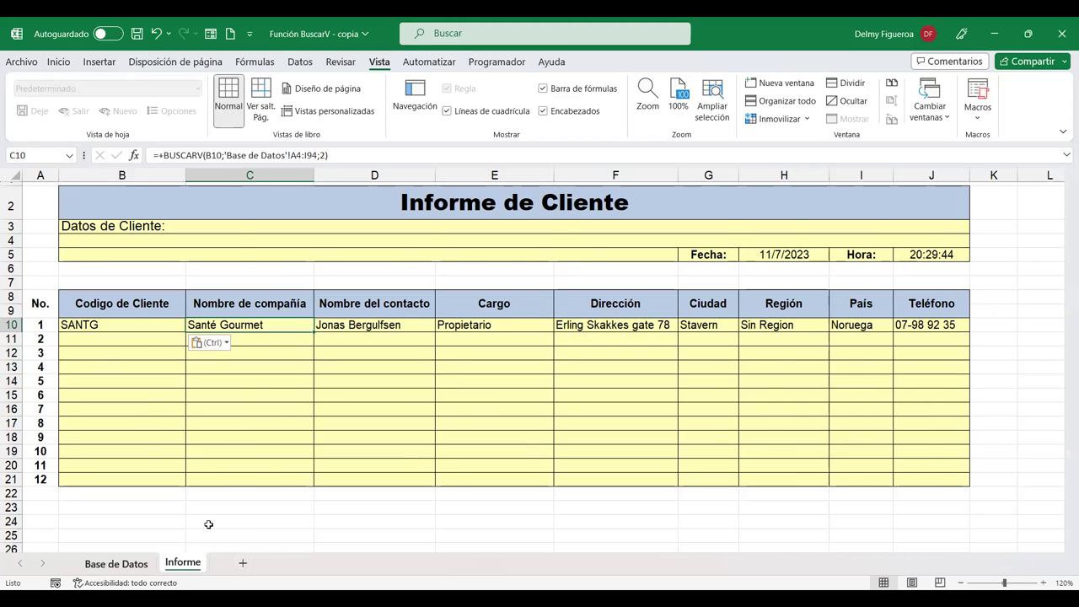
Step: Copy the last client Id from A94 on Base de Datos into B10 of the Informe sheet
{"action": "key", "text": "ctrl+Page_Up"}
{"action": "left_click", "coordinate": [47, 495]}
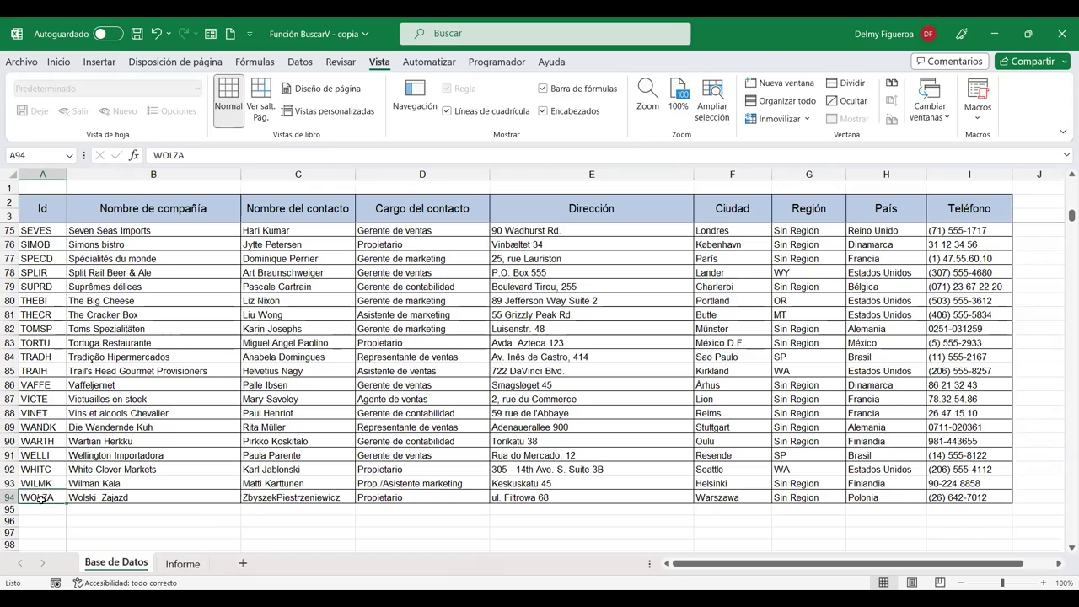
{"action": "left_click_drag", "start_coordinate": [217, 157], "coordinate": [153, 157]}
{"action": "key", "text": "ctrl+c"}
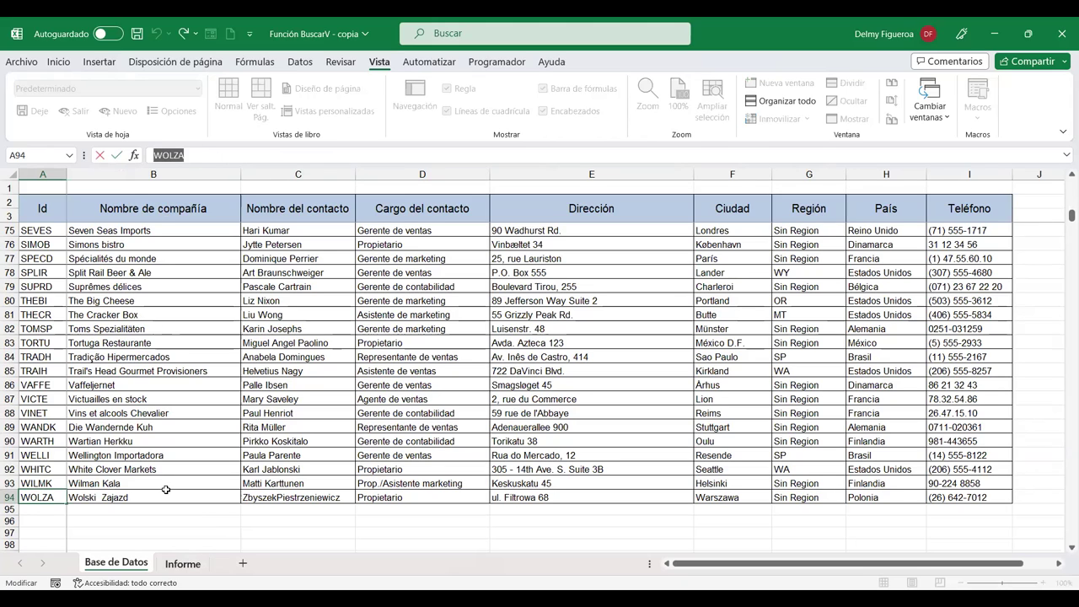
{"action": "left_click", "coordinate": [182, 563]}
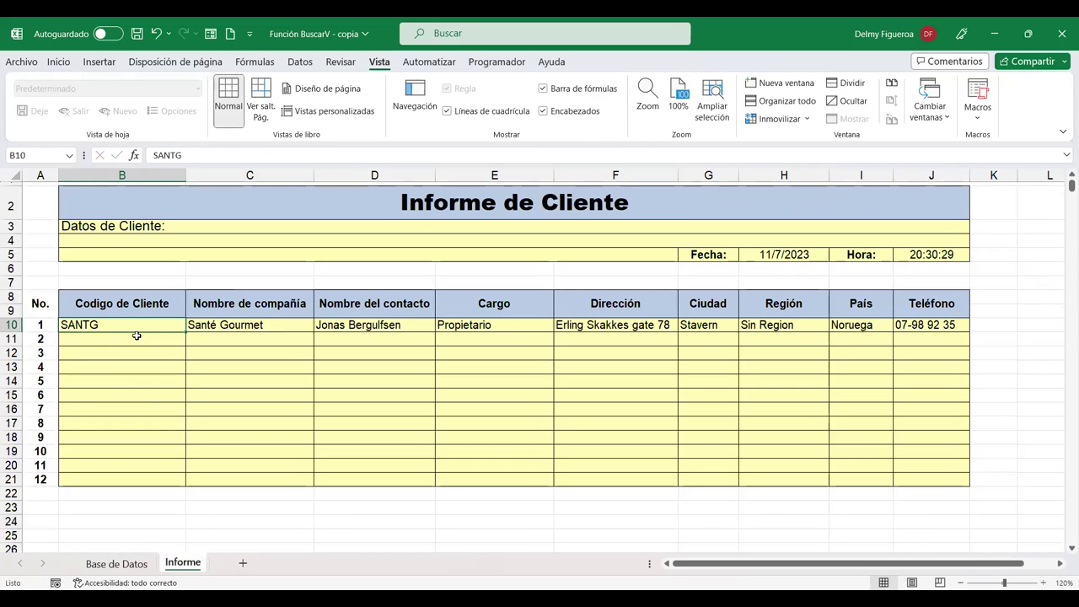
{"action": "key", "text": "ctrl+v"}
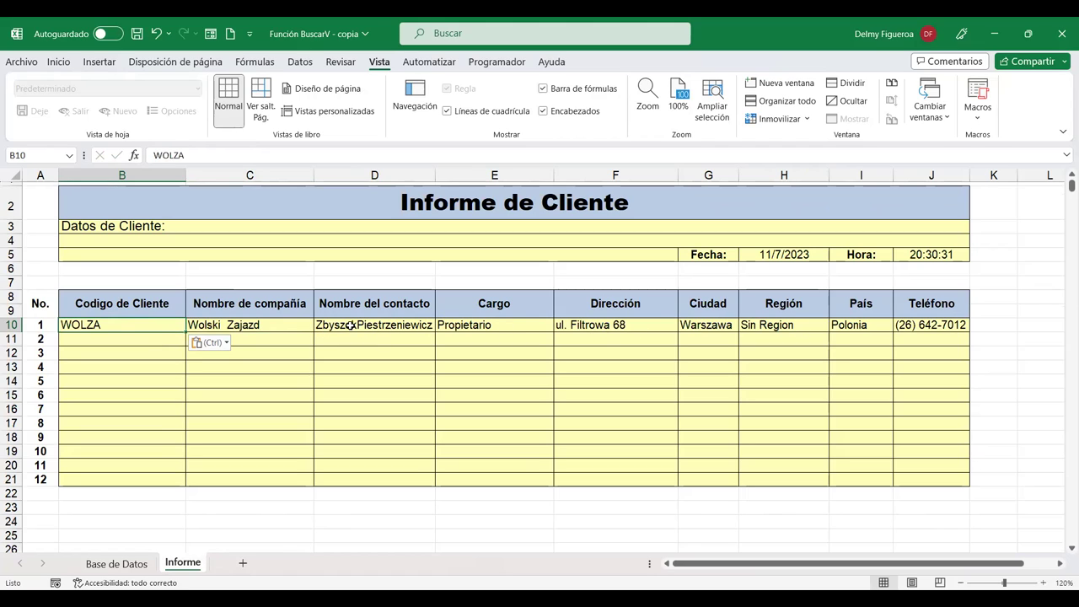
Step: Compare row 10's contact and Cargo lookups against the contact, job title and address in row 94
{"action": "key", "text": "ctrl+Page_Up"}
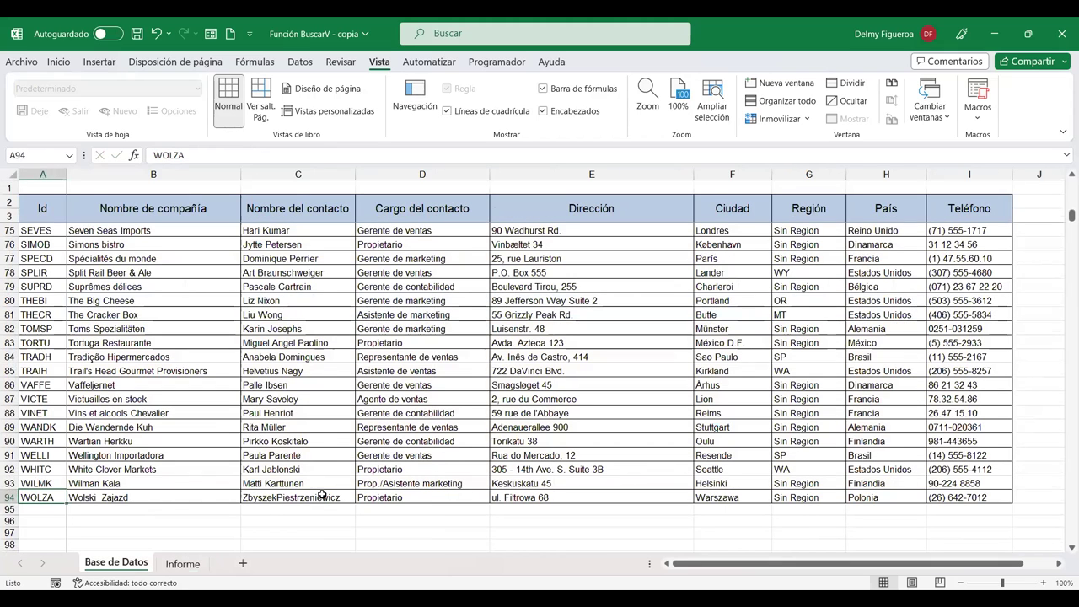
{"action": "left_click", "coordinate": [319, 496]}
{"action": "key", "text": "ctrl+Page_Down"}
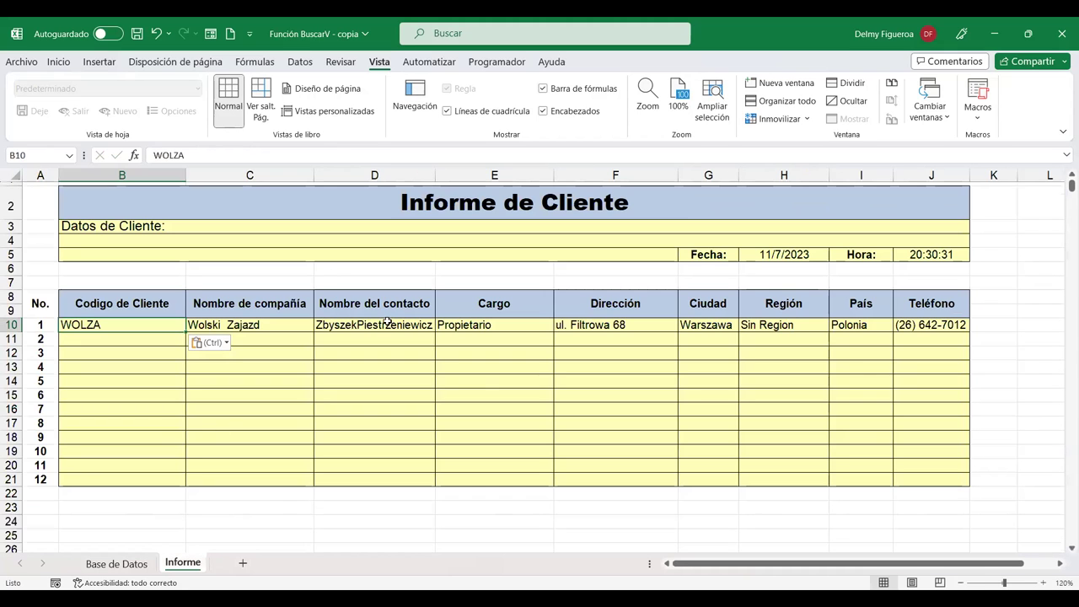
{"action": "left_click", "coordinate": [387, 324]}
{"action": "left_click", "coordinate": [470, 323]}
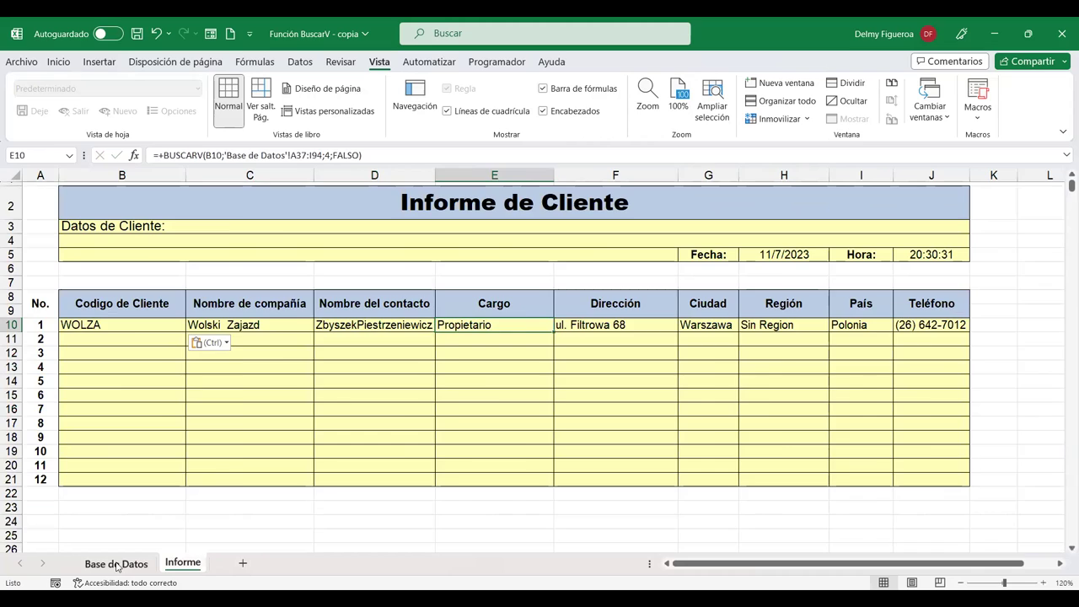
{"action": "left_click", "coordinate": [117, 566]}
{"action": "left_click", "coordinate": [411, 501]}
{"action": "left_click", "coordinate": [529, 497]}
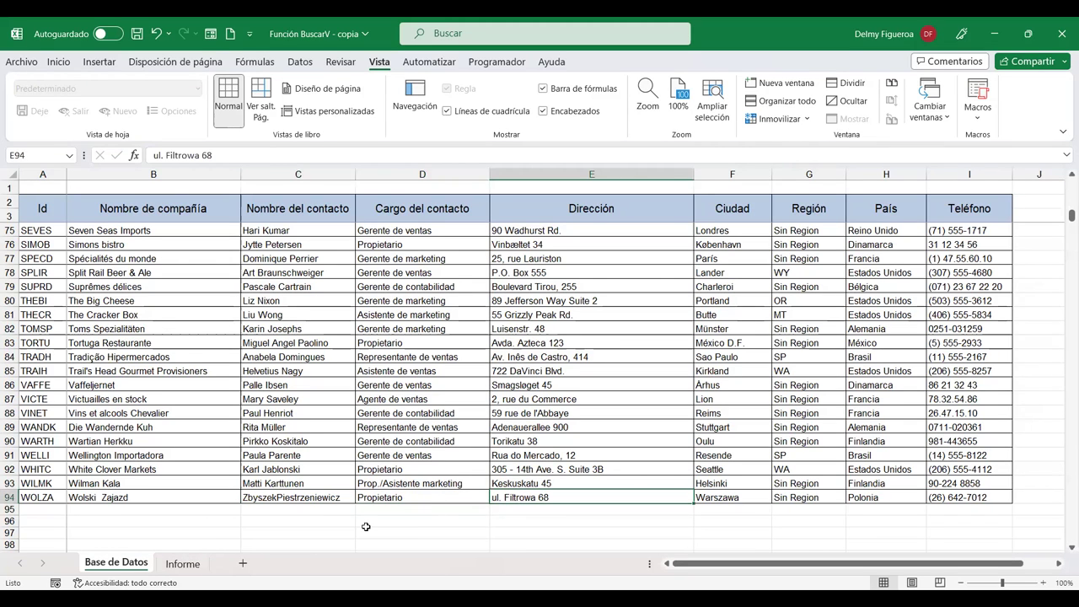
{"action": "key", "text": "ctrl+Page_Down"}
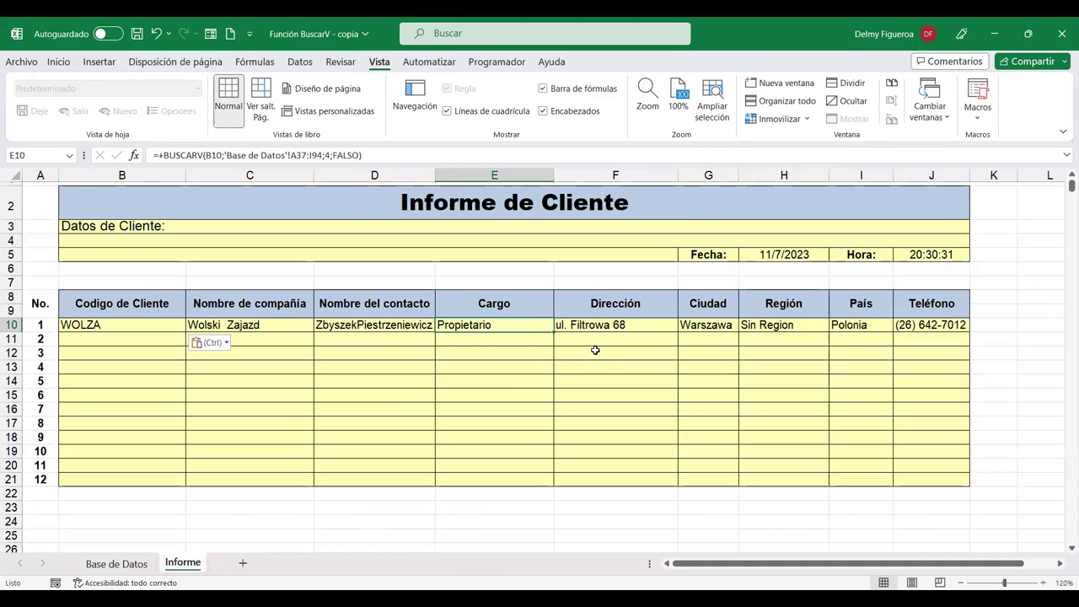
Step: Check the Ciudad, Región, País and Teléfono lookups in row 10, then review B10, C10 and B11
{"action": "left_click", "coordinate": [713, 328]}
{"action": "left_click", "coordinate": [748, 325]}
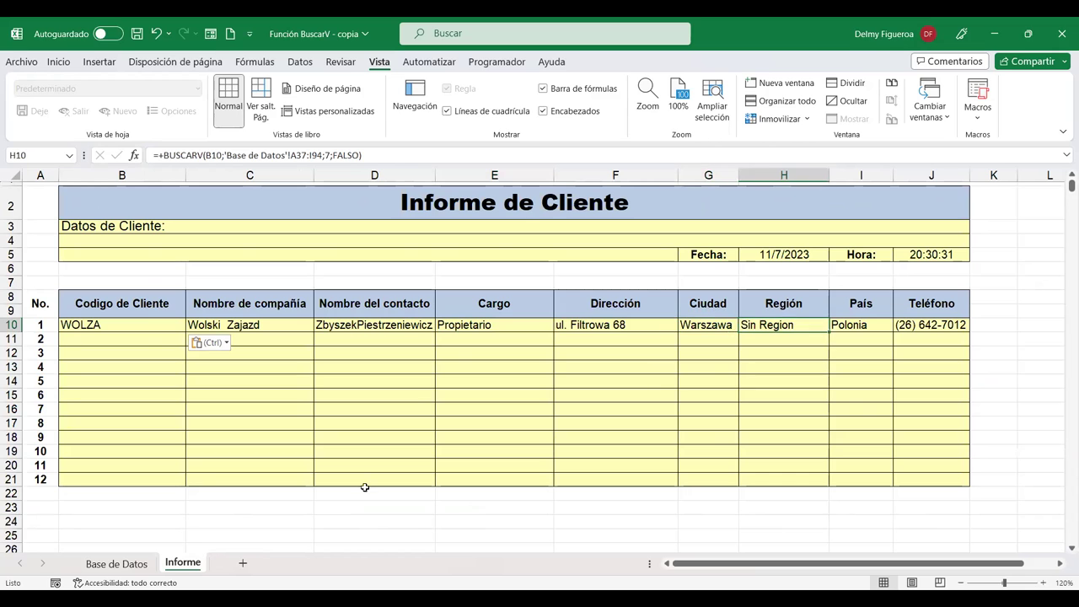
{"action": "left_click", "coordinate": [101, 563]}
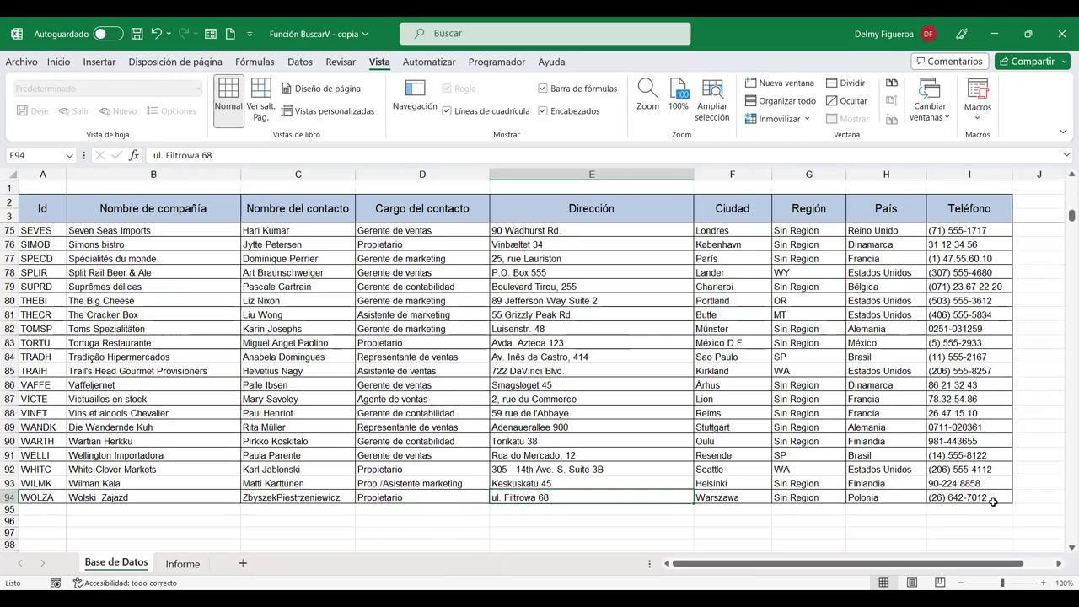
{"action": "key", "text": "ctrl+Page_Down"}
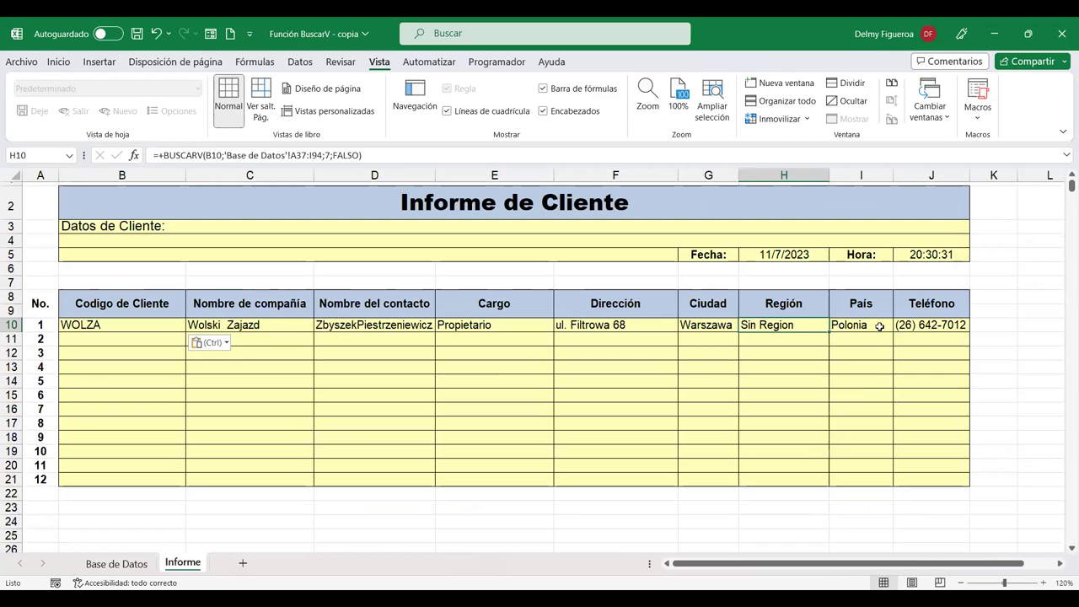
{"action": "left_click", "coordinate": [880, 327]}
{"action": "left_click", "coordinate": [906, 327]}
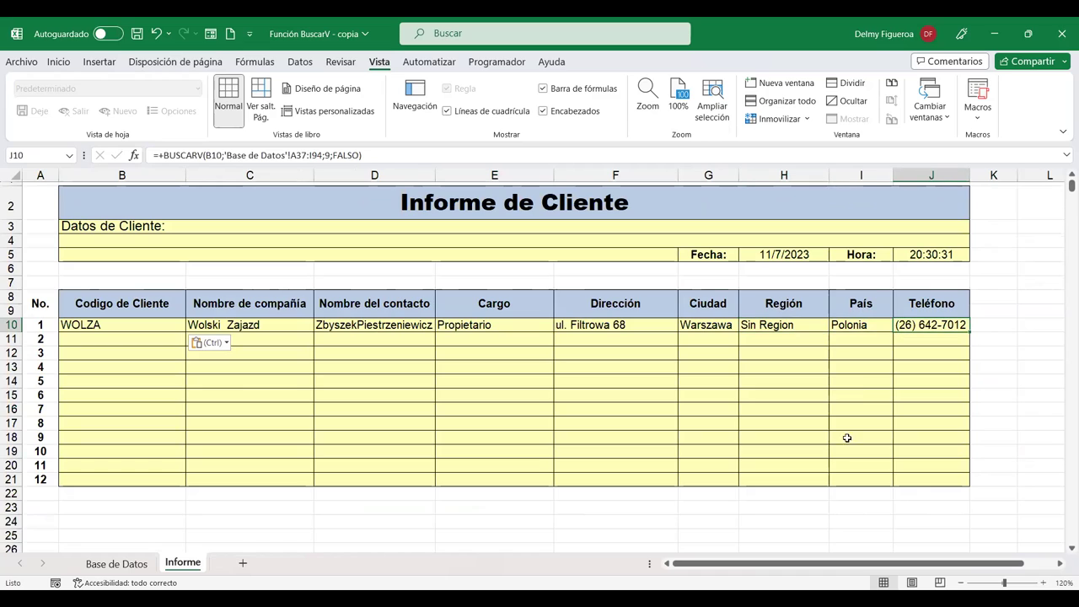
{"action": "left_click", "coordinate": [120, 325]}
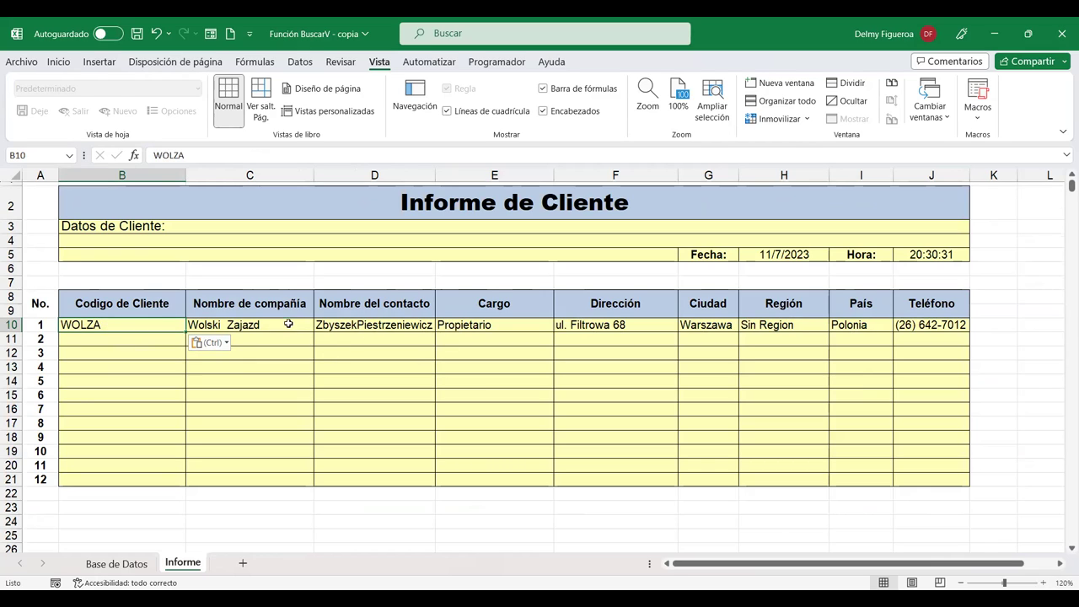
{"action": "left_click", "coordinate": [289, 324]}
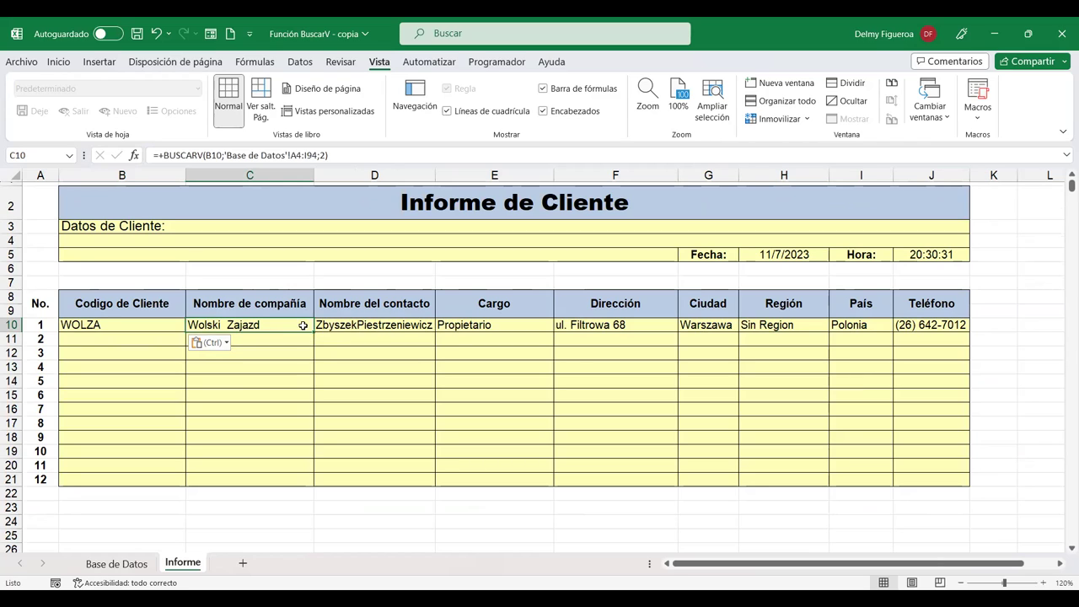
{"action": "left_click", "coordinate": [114, 341]}
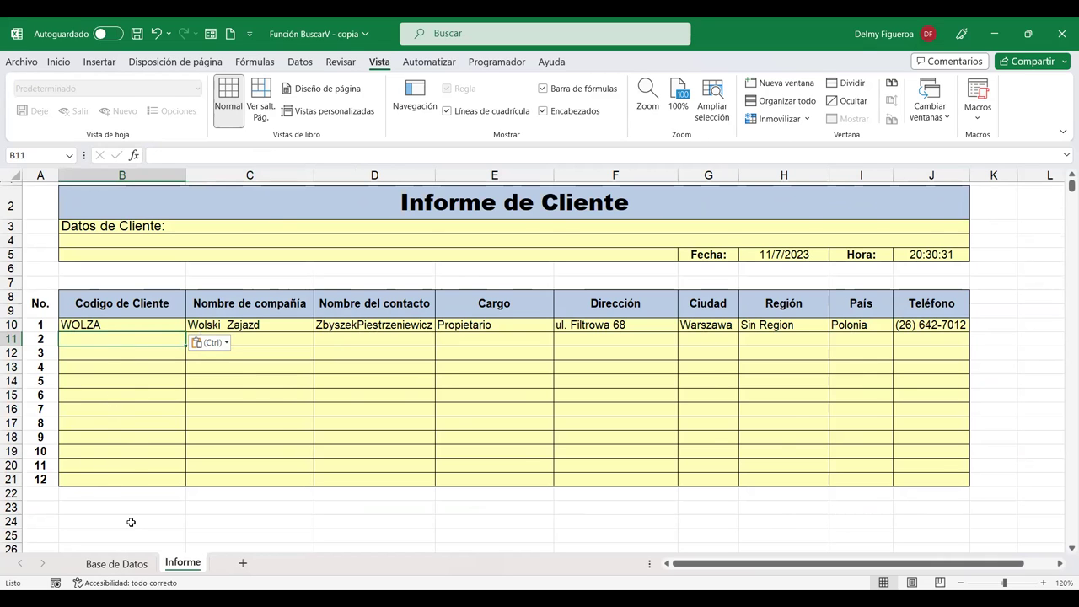
Step: Review the client Id column from A4 down to A94 on Base de Datos
{"action": "left_click", "coordinate": [116, 563]}
{"action": "left_click", "coordinate": [40, 501]}
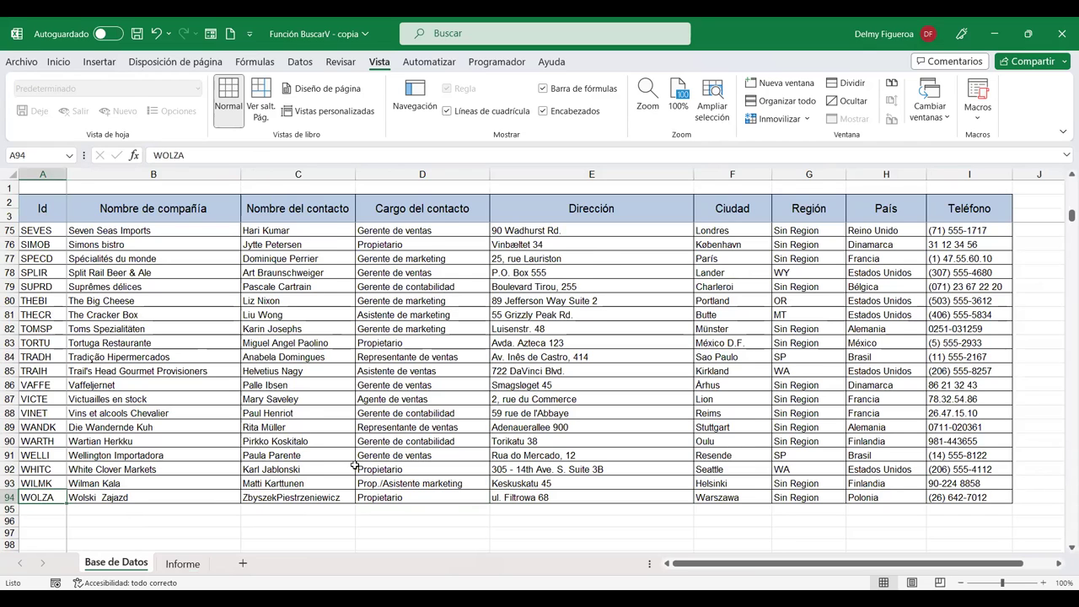
{"action": "key", "text": "ctrl+Home"}
{"action": "left_click", "coordinate": [47, 230]}
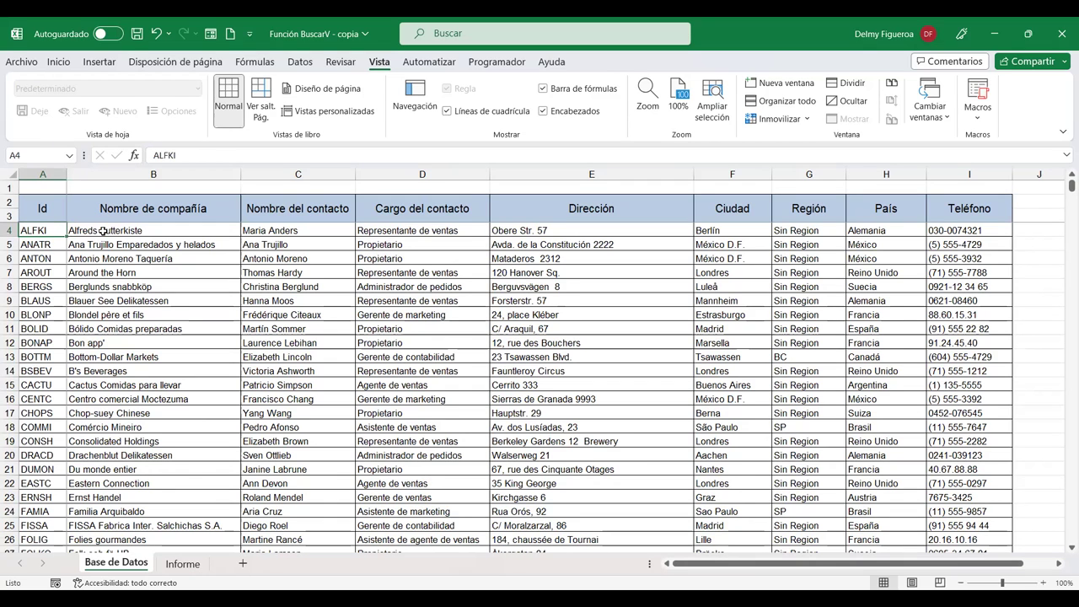
{"action": "key", "text": "ctrl+shift+Down"}
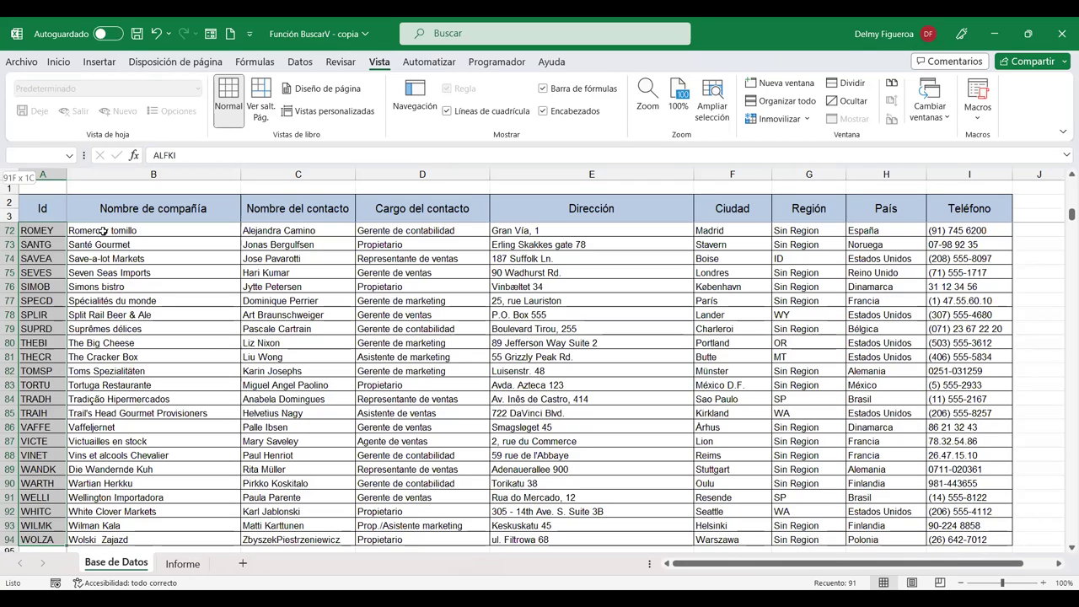
{"action": "scroll", "coordinate": [82, 398], "scroll_direction": "down", "scroll_amount": 1}
{"action": "scroll", "coordinate": [82, 398], "scroll_direction": "down", "scroll_amount": 1}
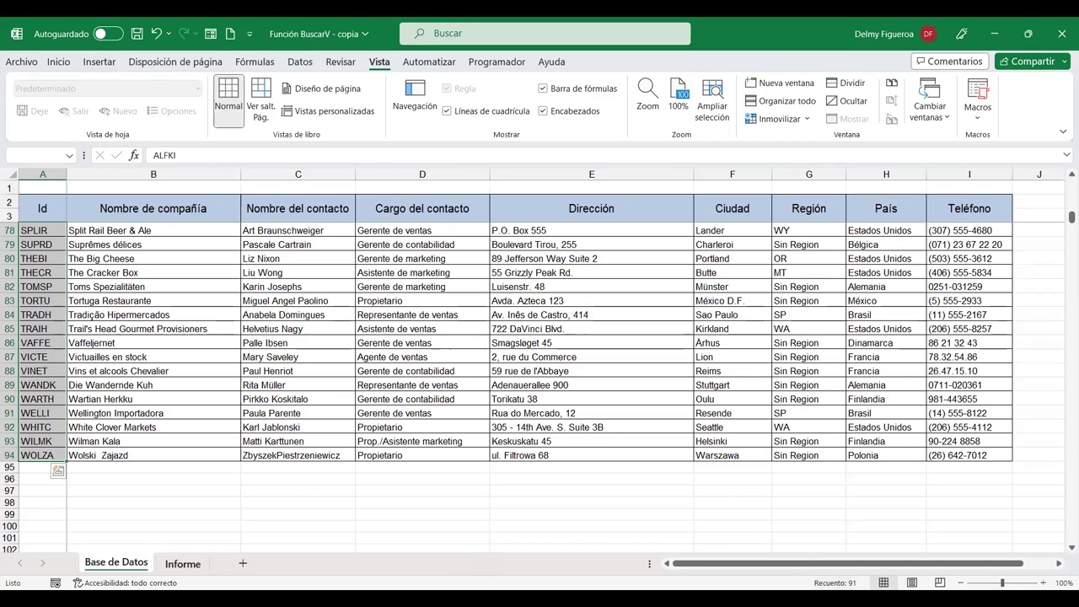
{"action": "left_click", "coordinate": [182, 563]}
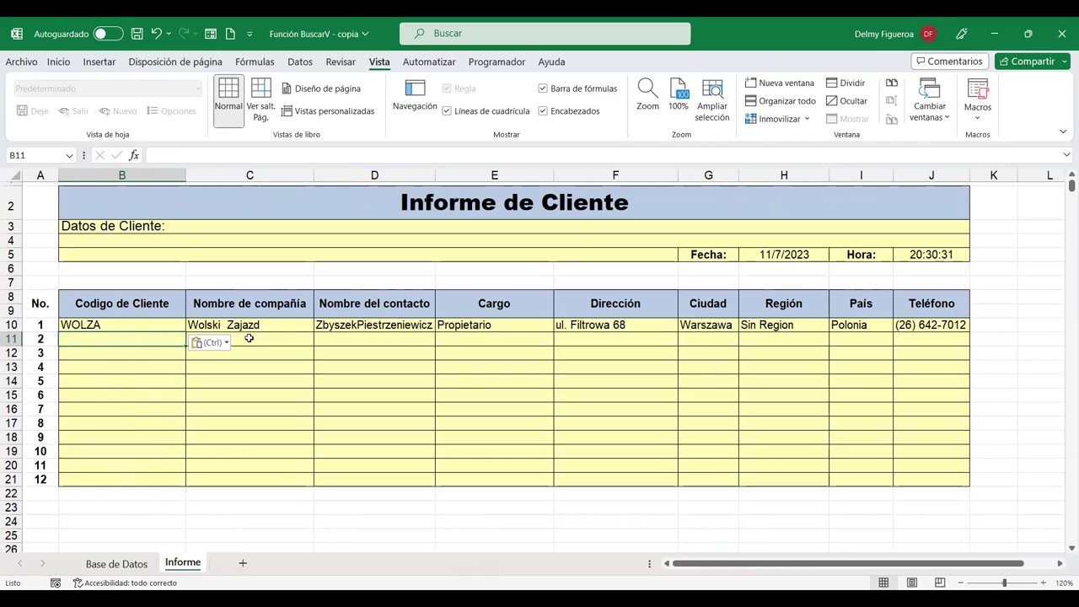
Step: Fill the C10 company-name lookup into C11 and compare the shifted BUSCARV ranges in both cells
{"action": "left_click", "coordinate": [268, 325]}
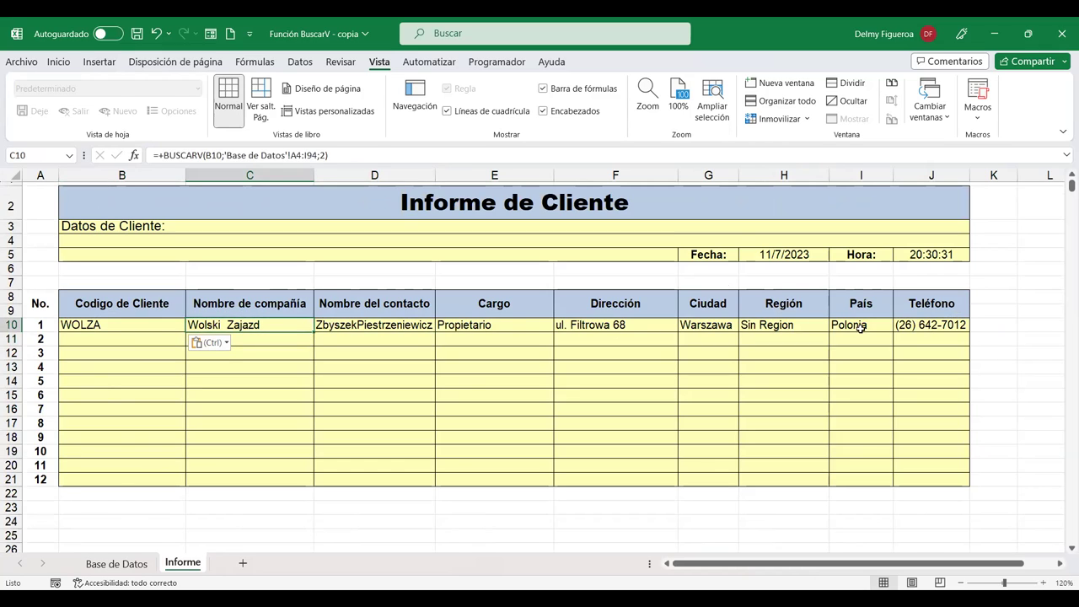
{"action": "left_click_drag", "start_coordinate": [314, 333], "coordinate": [310, 344]}
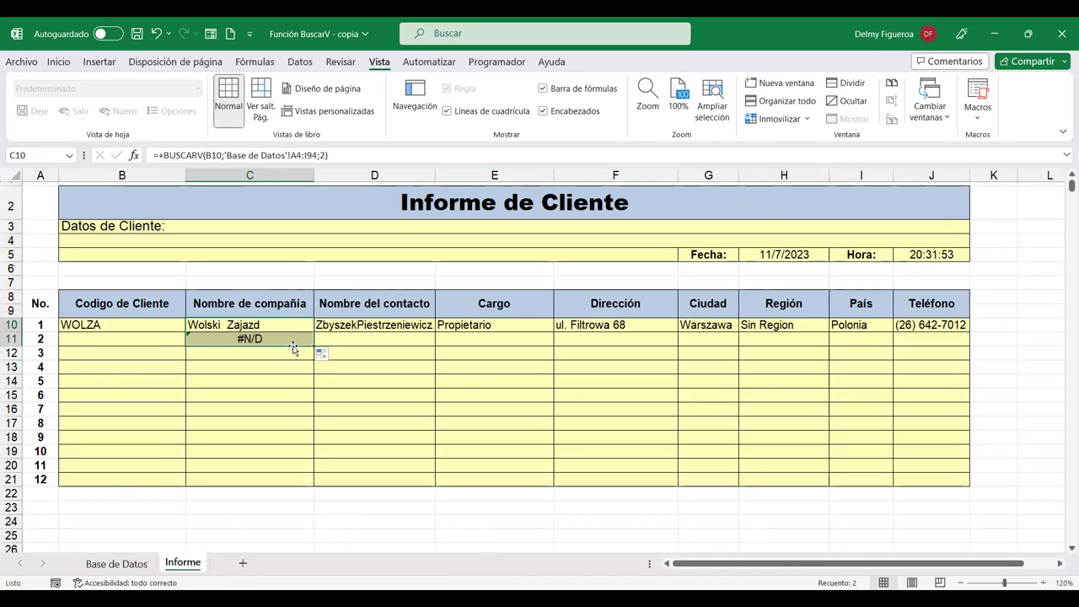
{"action": "left_click", "coordinate": [291, 340]}
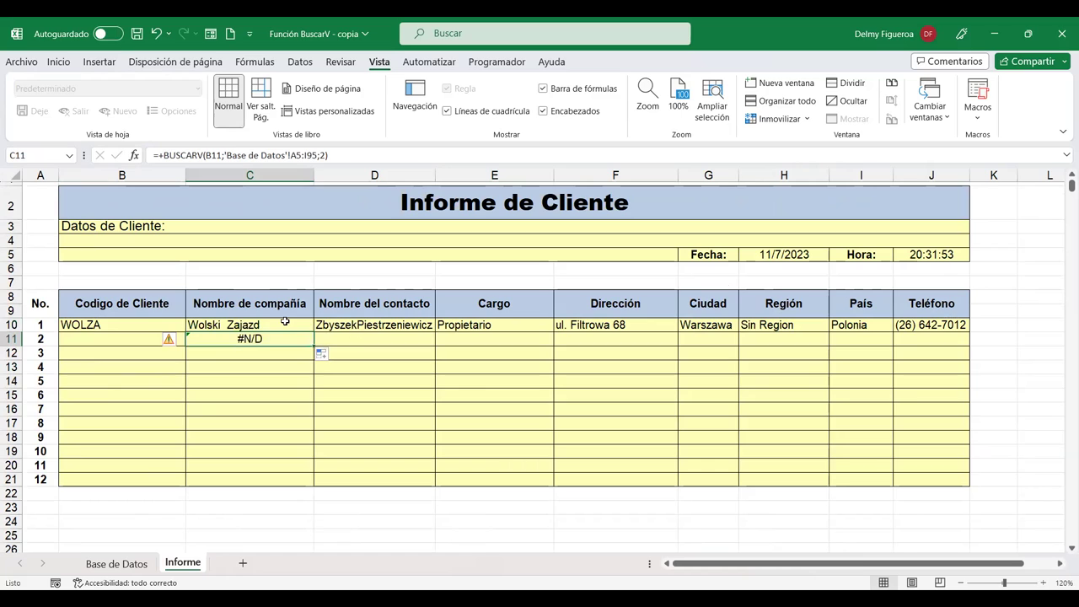
{"action": "left_click", "coordinate": [285, 325]}
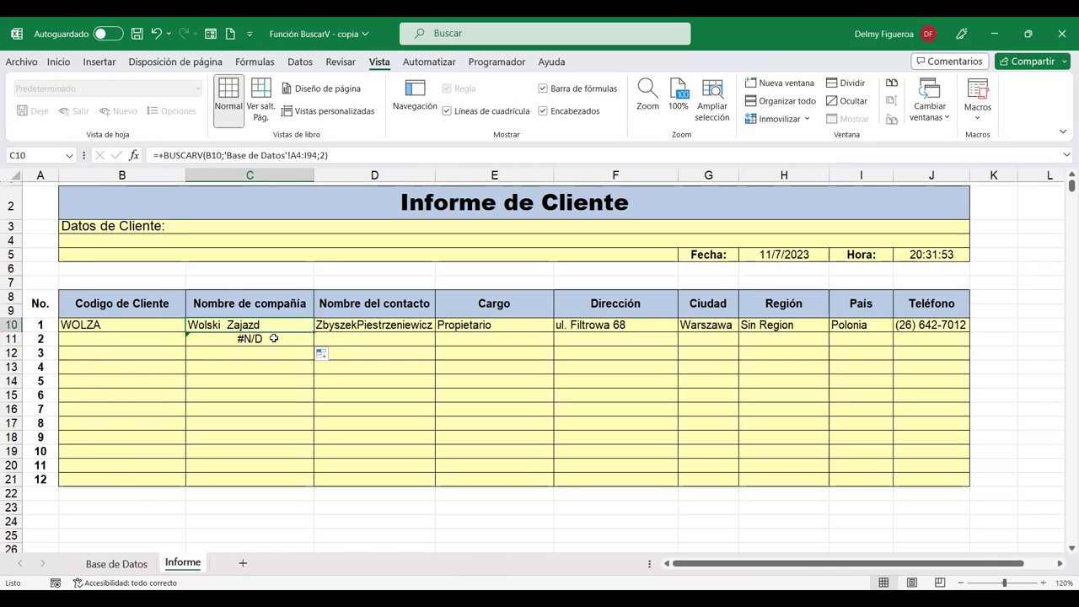
{"action": "left_click", "coordinate": [274, 338]}
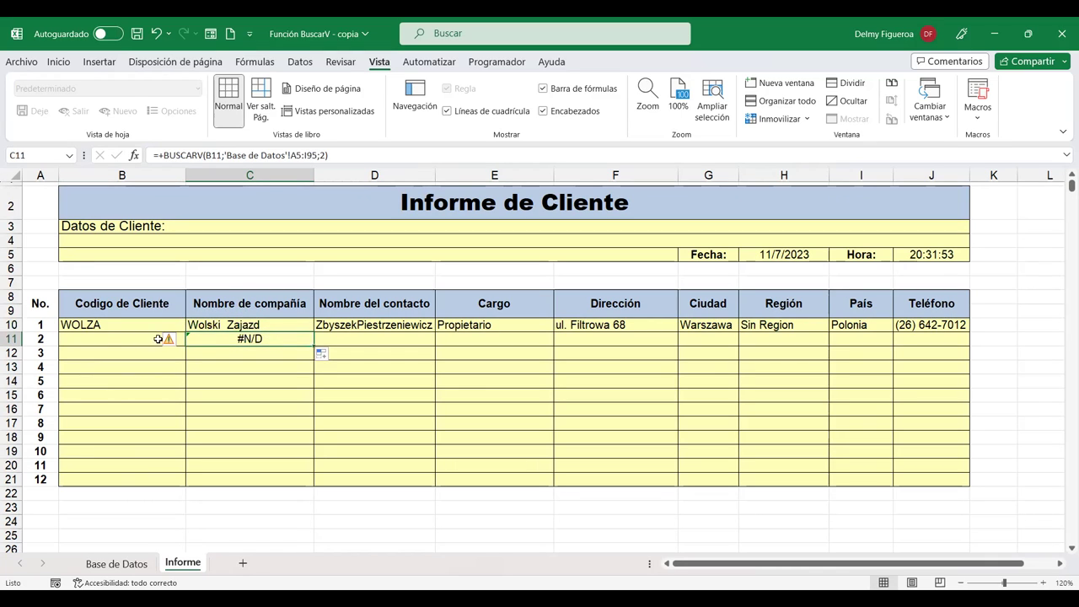
{"action": "left_click", "coordinate": [109, 339]}
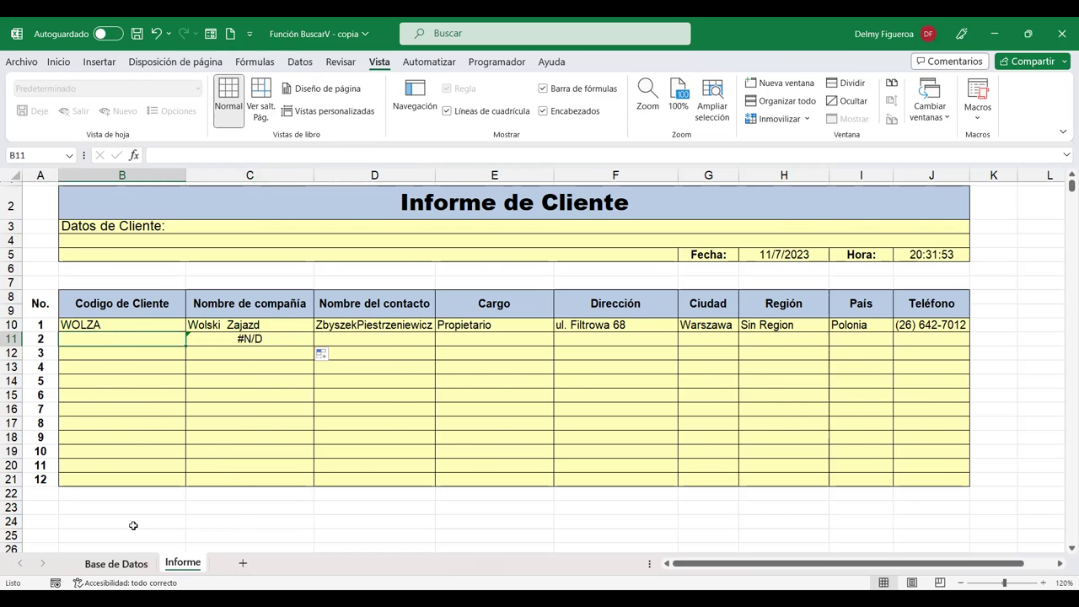
{"action": "left_click", "coordinate": [117, 563]}
Step: Select the LETSS code in A48, undoing an accidental overwrite with WOLZA
{"action": "scroll", "coordinate": [134, 441], "scroll_direction": "up", "scroll_amount": 10}
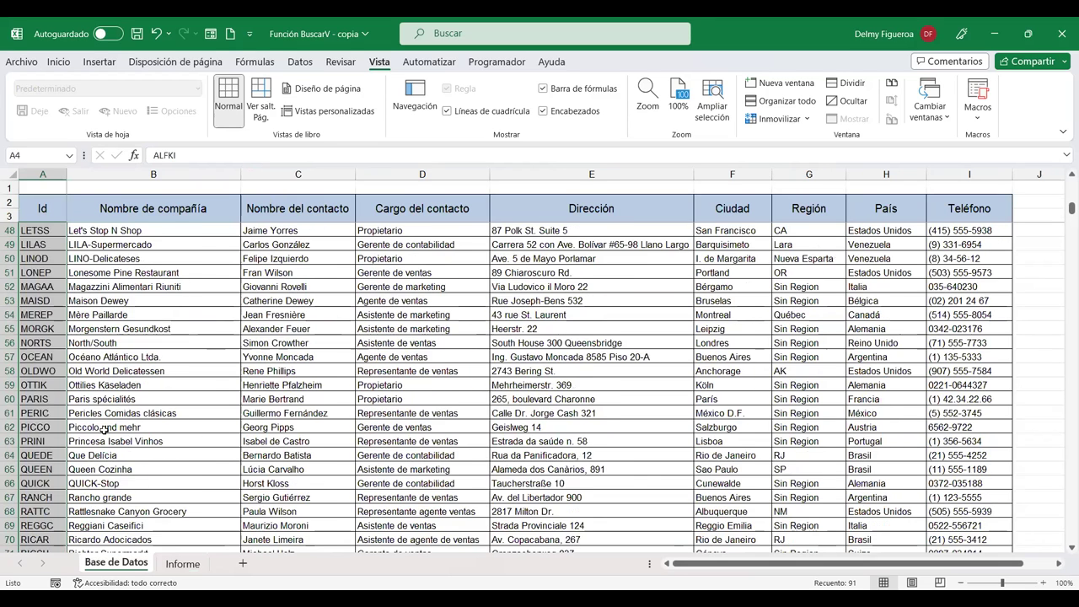
{"action": "scroll", "coordinate": [134, 441], "scroll_direction": "up", "scroll_amount": 3}
{"action": "left_click", "coordinate": [51, 359]}
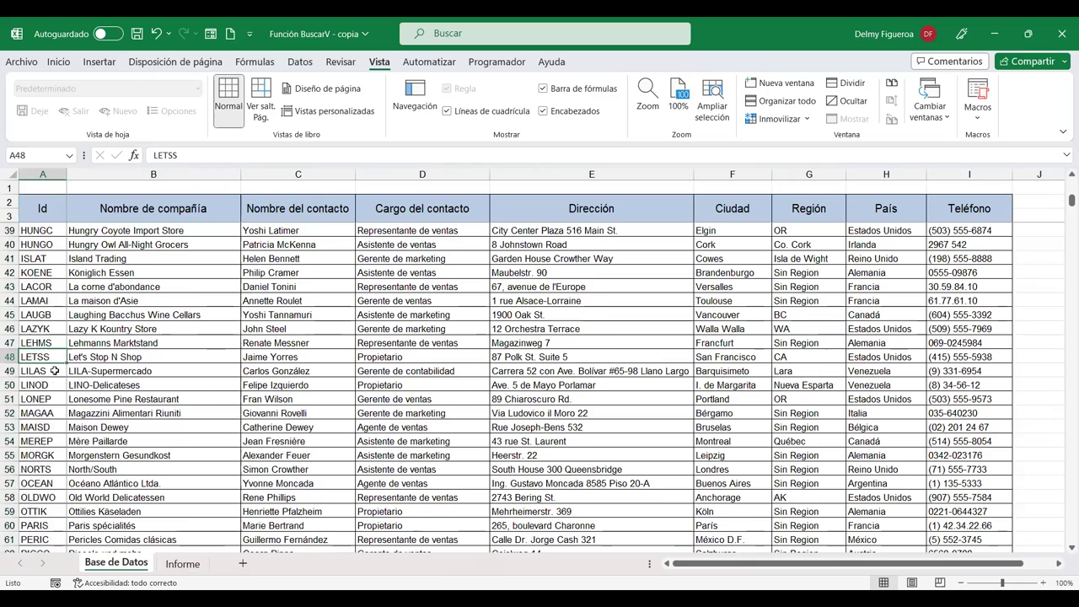
{"action": "left_click", "coordinate": [211, 155]}
{"action": "double_click", "coordinate": [165, 155]}
{"action": "type", "text": "WOLZA"}
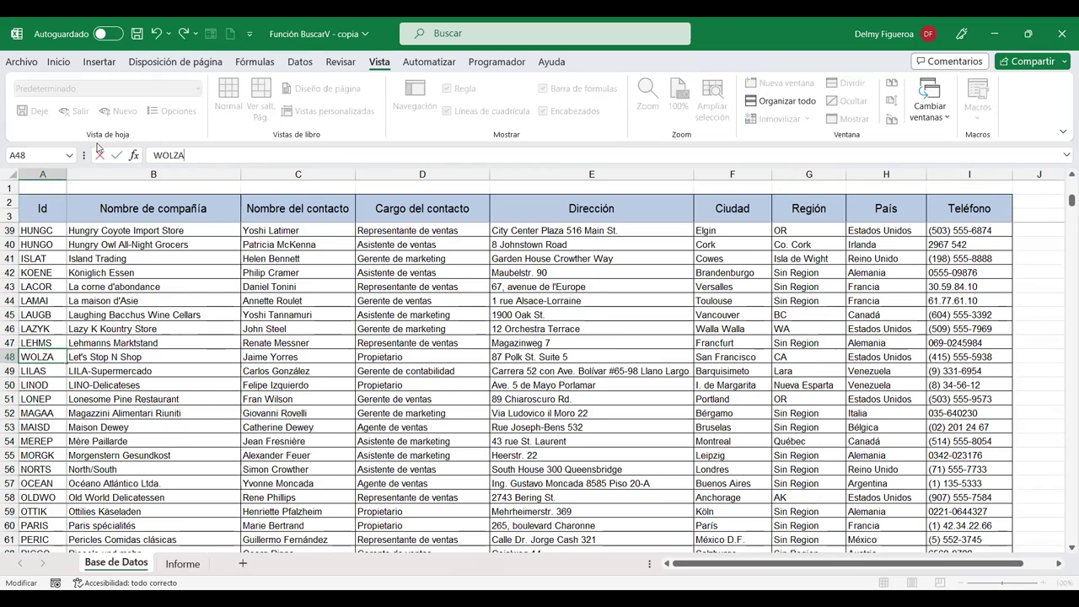
{"action": "key", "text": "ctrl+z"}
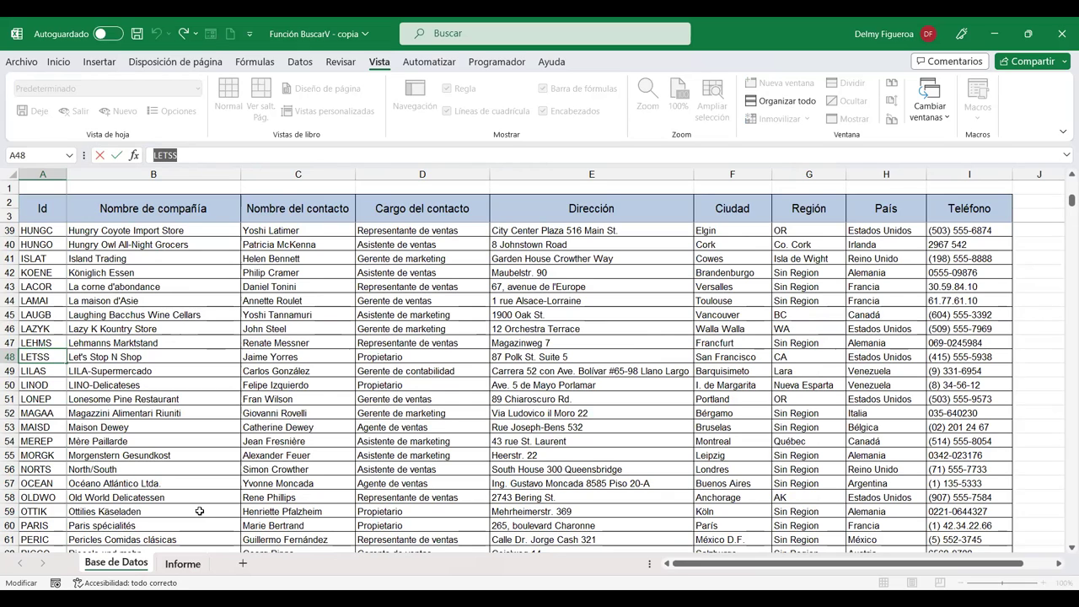
Step: Paste LETSS into B11 on Informe and check the C11 and C10 lookups
{"action": "key", "text": "ctrl+Page_Down"}
{"action": "type", "text": "LETSS"}
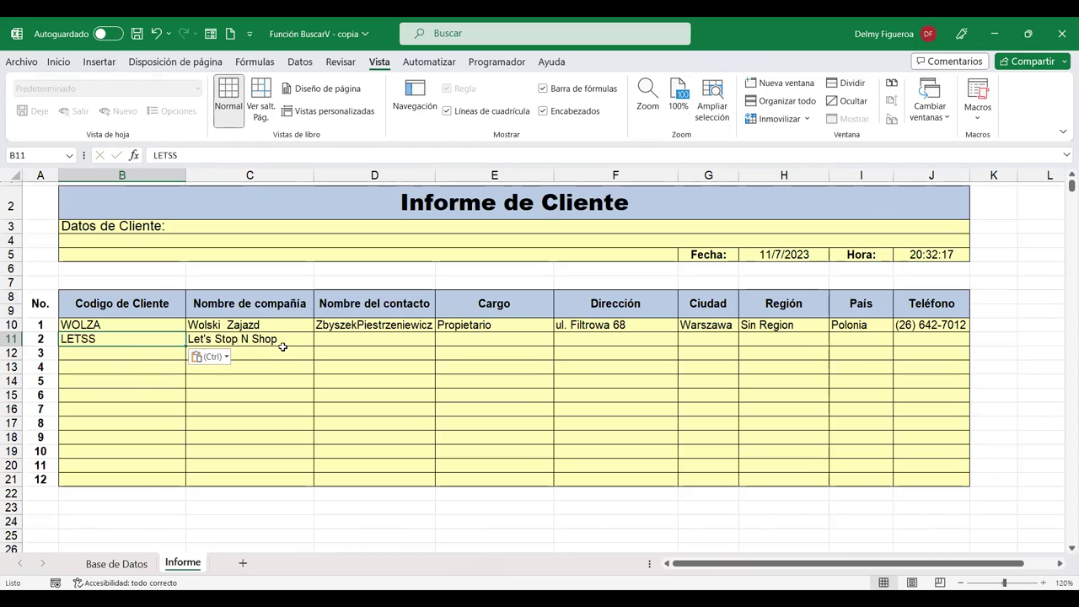
{"action": "key", "text": "ctrl+Page_Up"}
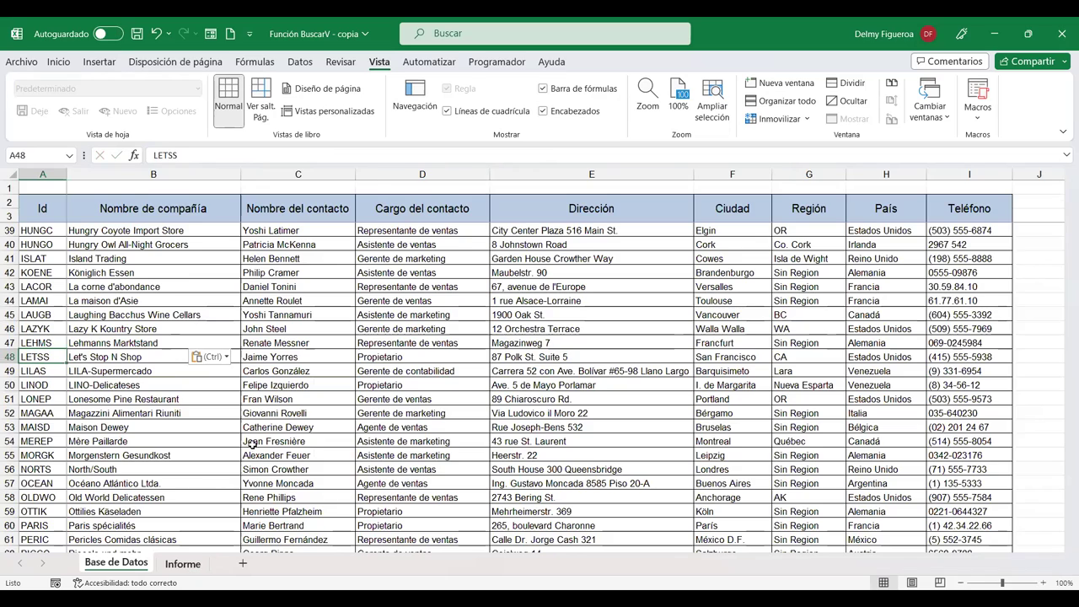
{"action": "key", "text": "ctrl+Page_Down"}
{"action": "left_click", "coordinate": [262, 340]}
{"action": "left_click", "coordinate": [277, 325]}
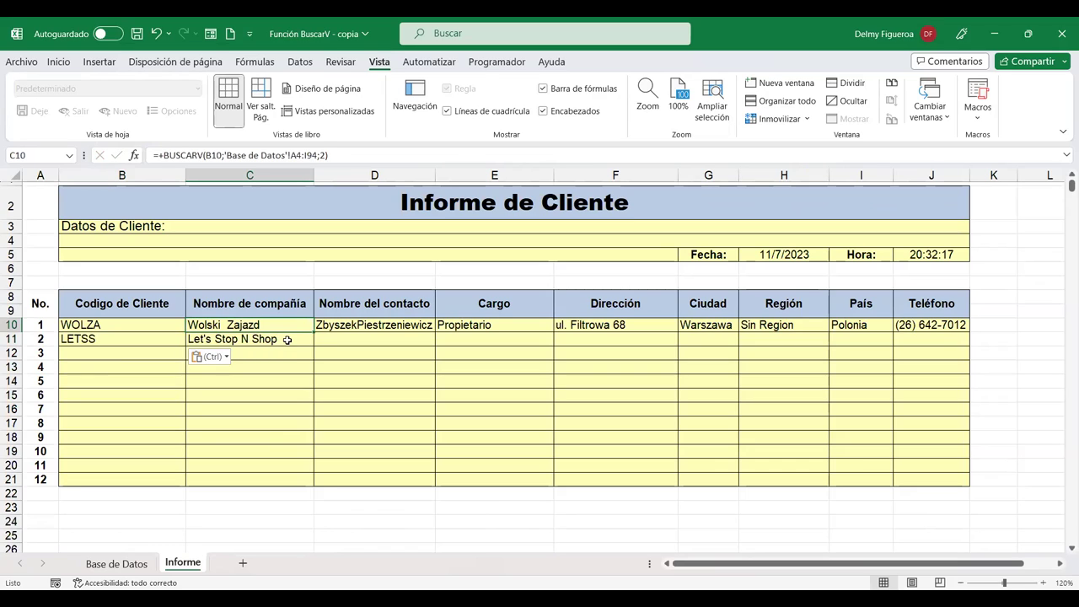
Step: Identify the lookup's data range by selecting the whole client table A4:I94 on Base de Datos
{"action": "key", "text": "F2"}
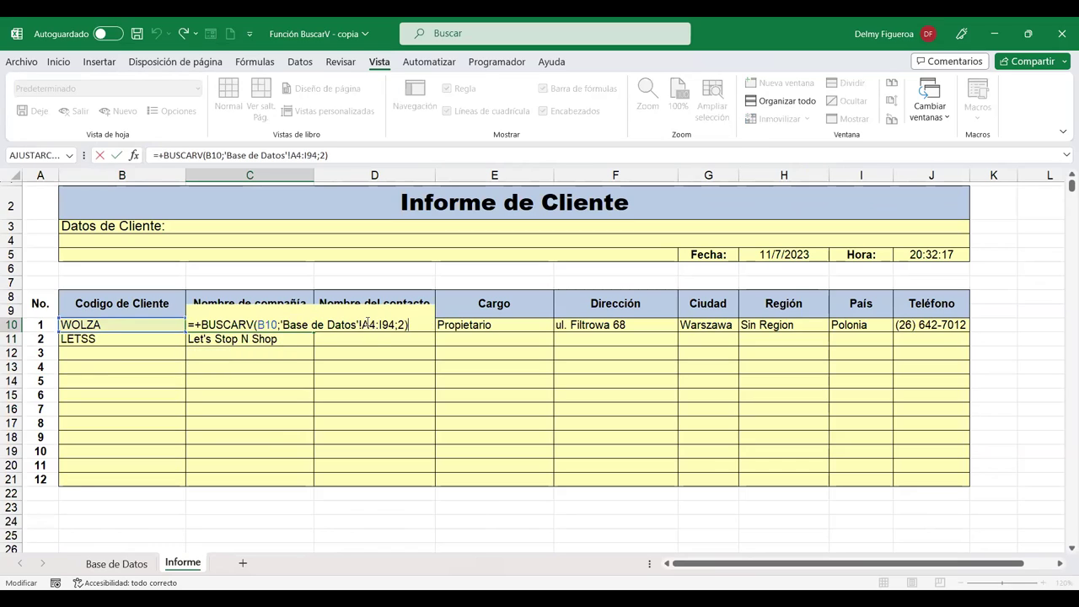
{"action": "key", "text": "Return"}
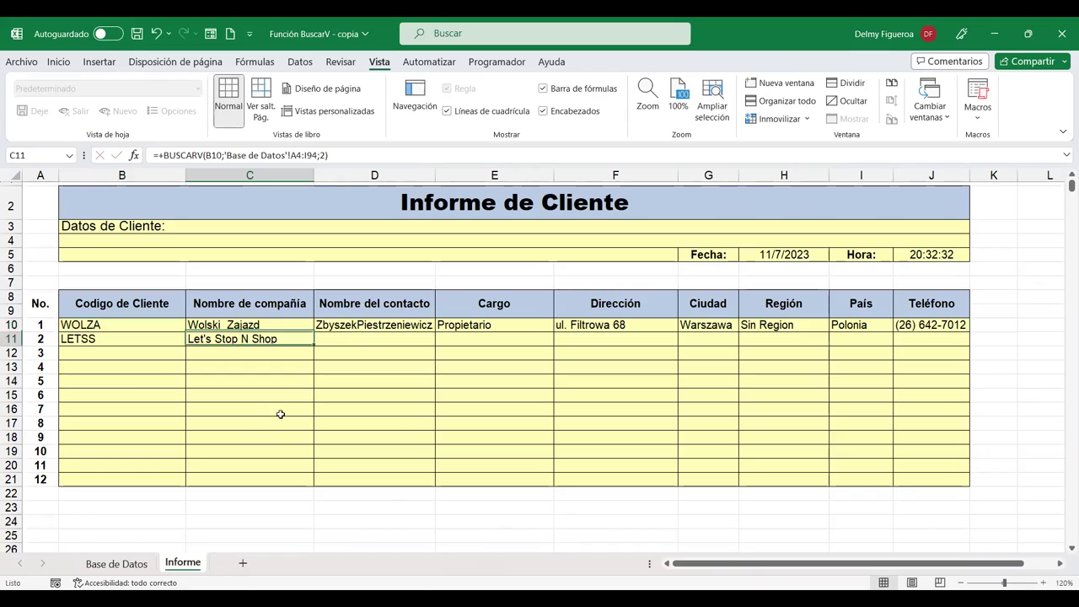
{"action": "key", "text": "ctrl+Page_Up"}
{"action": "scroll", "coordinate": [169, 354], "scroll_direction": "up", "scroll_amount": 3}
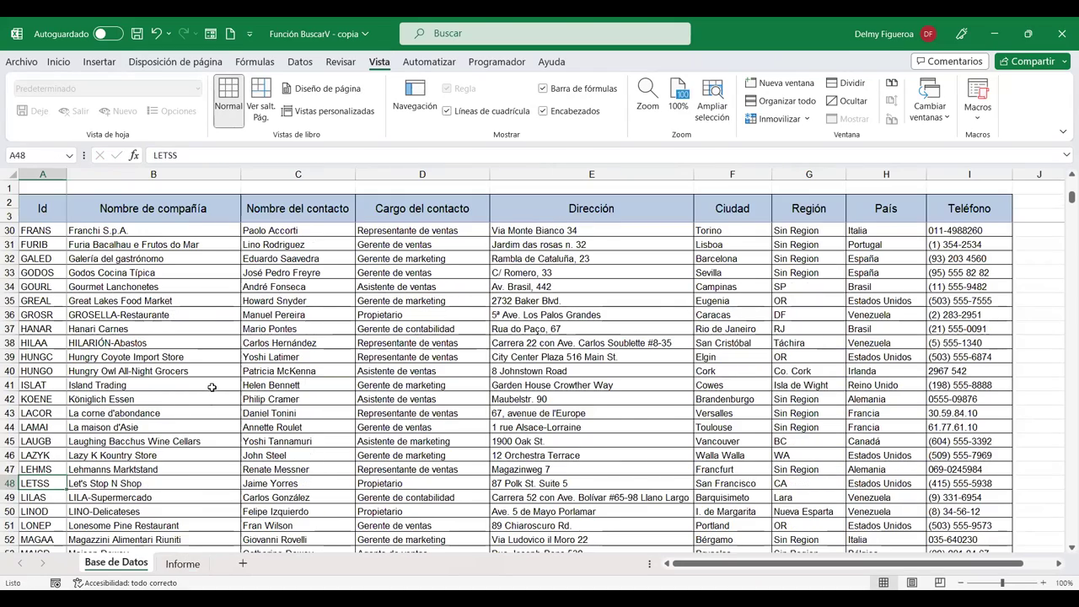
{"action": "scroll", "coordinate": [146, 299], "scroll_direction": "up", "scroll_amount": 6}
{"action": "key", "text": "ctrl+Home"}
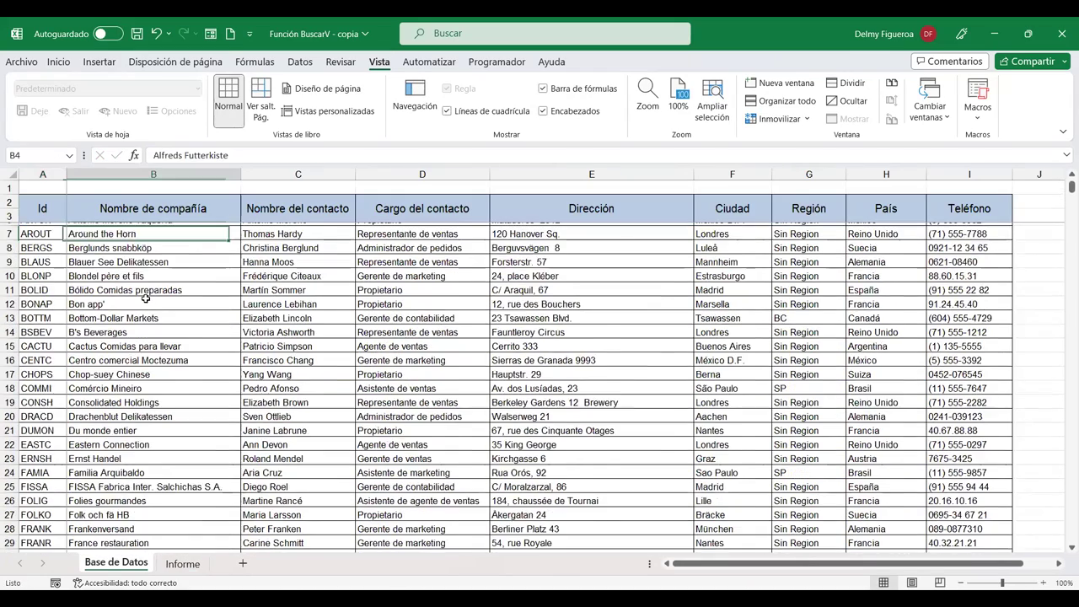
{"action": "left_click", "coordinate": [38, 229]}
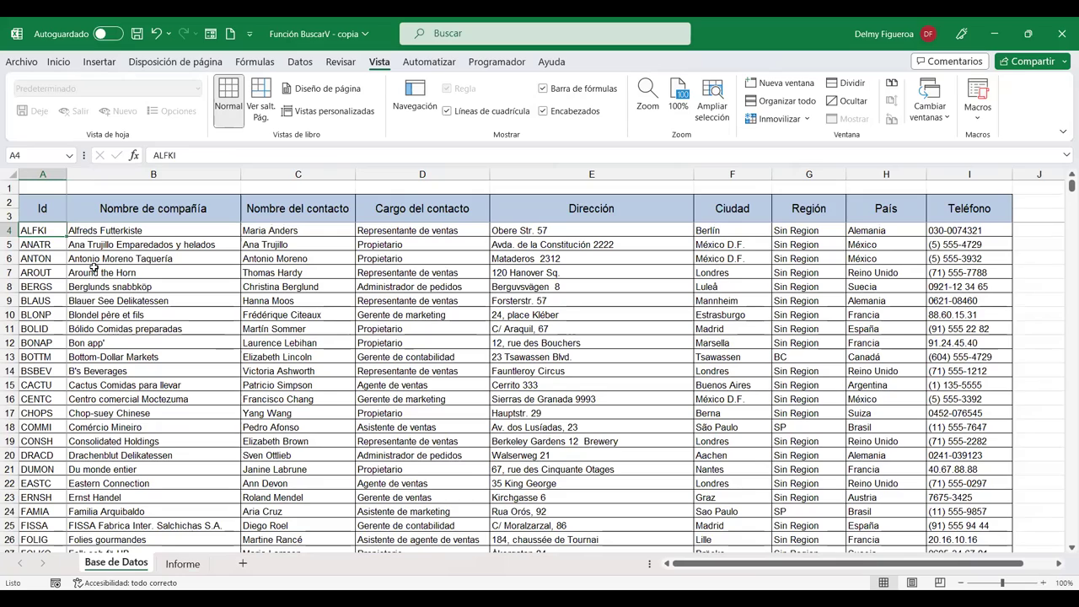
{"action": "key", "text": "ctrl+shift+Down"}
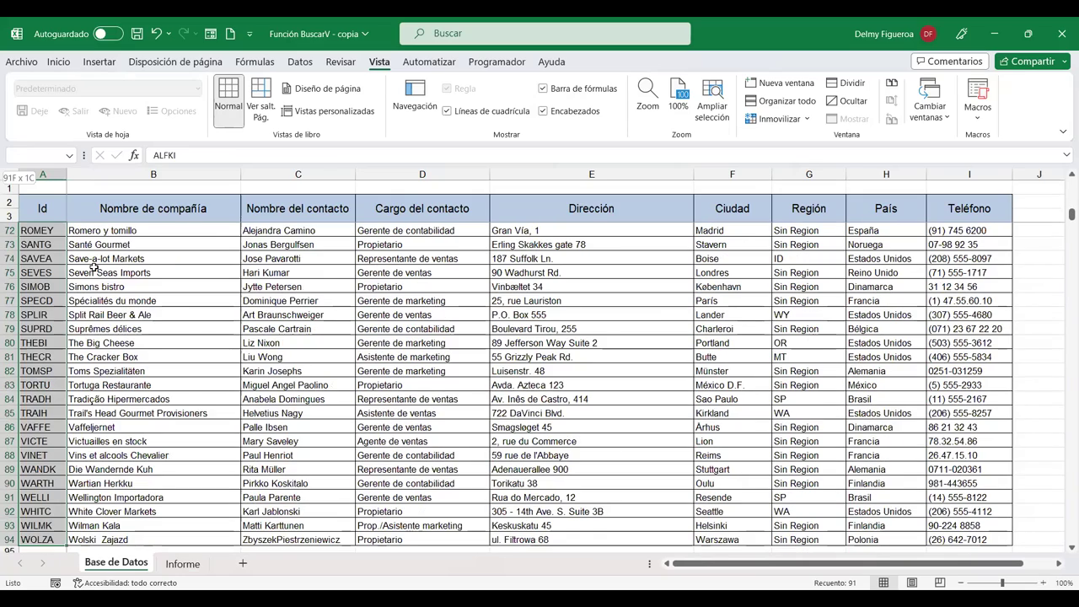
{"action": "key", "text": "ctrl+shift+Right"}
{"action": "scroll", "coordinate": [501, 357], "scroll_direction": "down", "scroll_amount": 3}
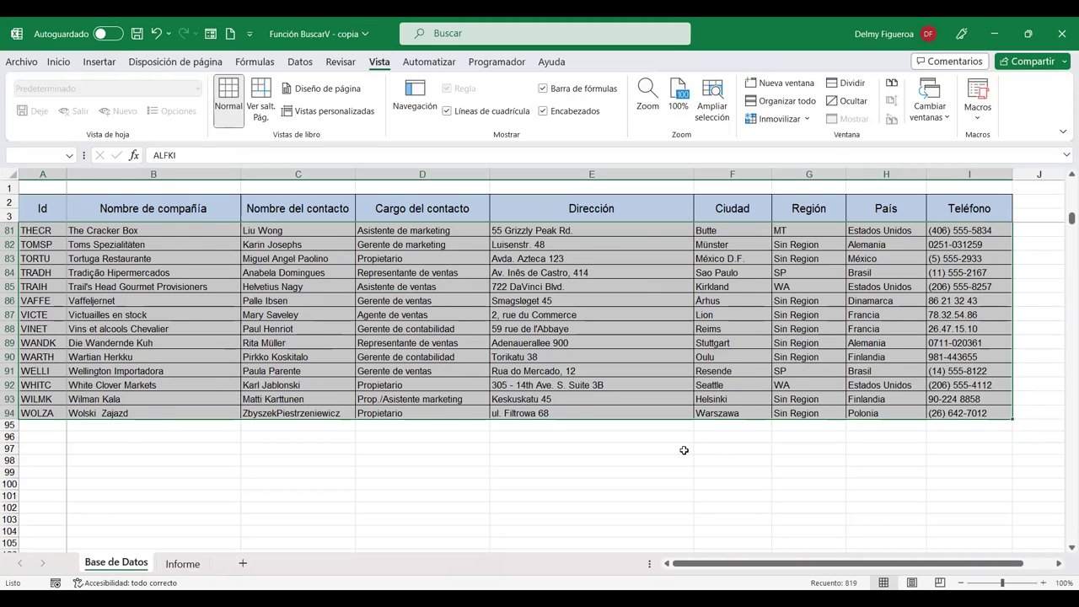
{"action": "scroll", "coordinate": [683, 450], "scroll_direction": "up", "scroll_amount": 20}
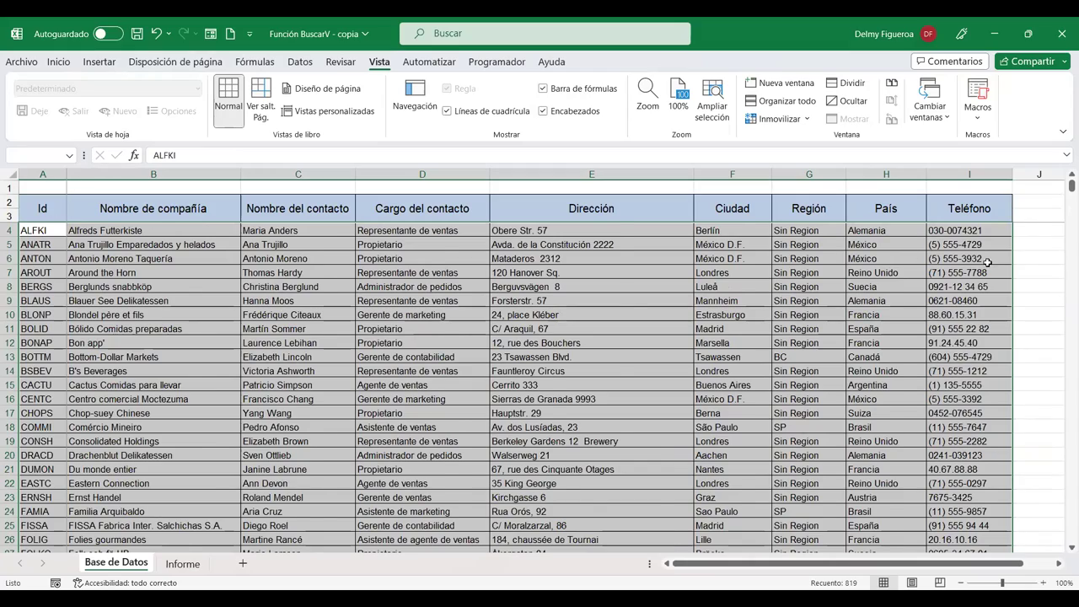
{"action": "scroll", "coordinate": [985, 266], "scroll_direction": "down", "scroll_amount": 11}
{"action": "scroll", "coordinate": [984, 268], "scroll_direction": "down", "scroll_amount": 6}
{"action": "scroll", "coordinate": [982, 274], "scroll_direction": "down", "scroll_amount": 5}
{"action": "scroll", "coordinate": [979, 388], "scroll_direction": "down", "scroll_amount": 3}
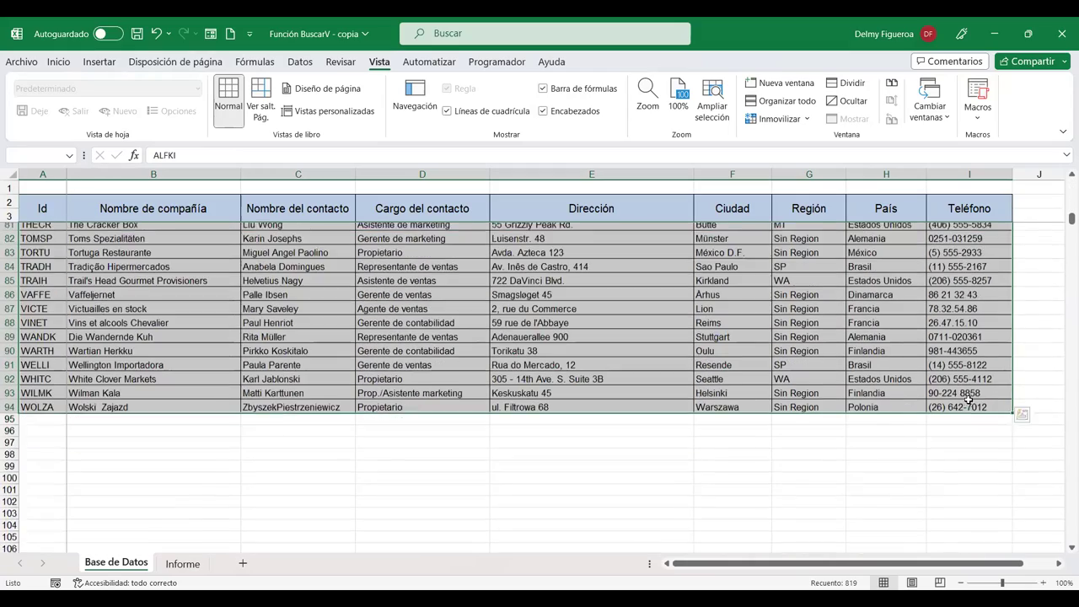
{"action": "scroll", "coordinate": [986, 394], "scroll_direction": "down", "scroll_amount": 2}
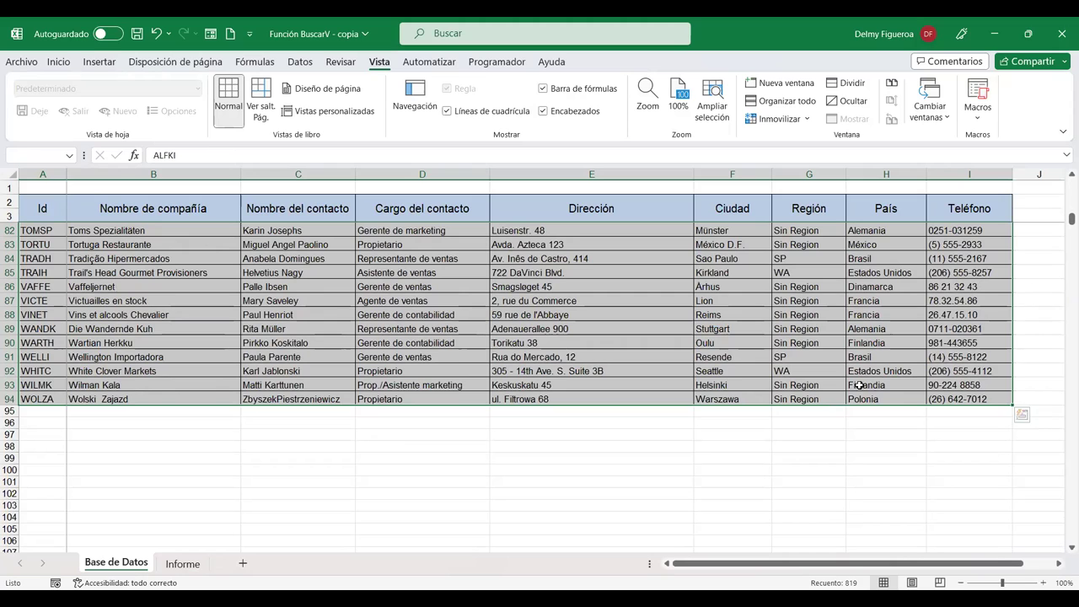
Step: Make C10's lookup range absolute: =+BUSCARV(B10;'Base de Datos'!$A$4:$I$94;2)
{"action": "left_click", "coordinate": [182, 563]}
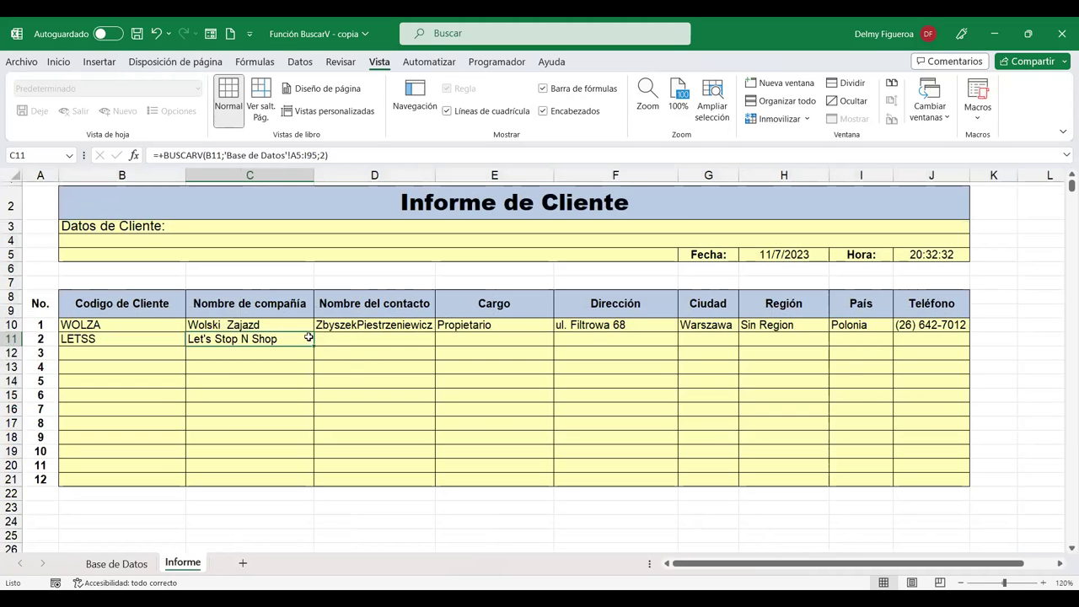
{"action": "double_click", "coordinate": [261, 339]}
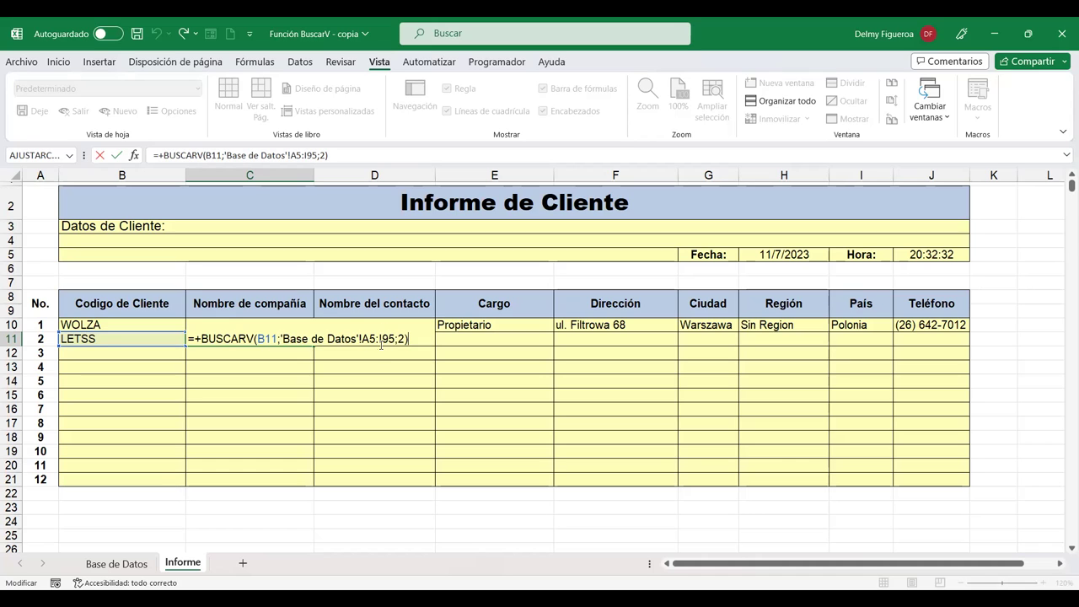
{"action": "key", "text": "Return"}
{"action": "left_click", "coordinate": [272, 323]}
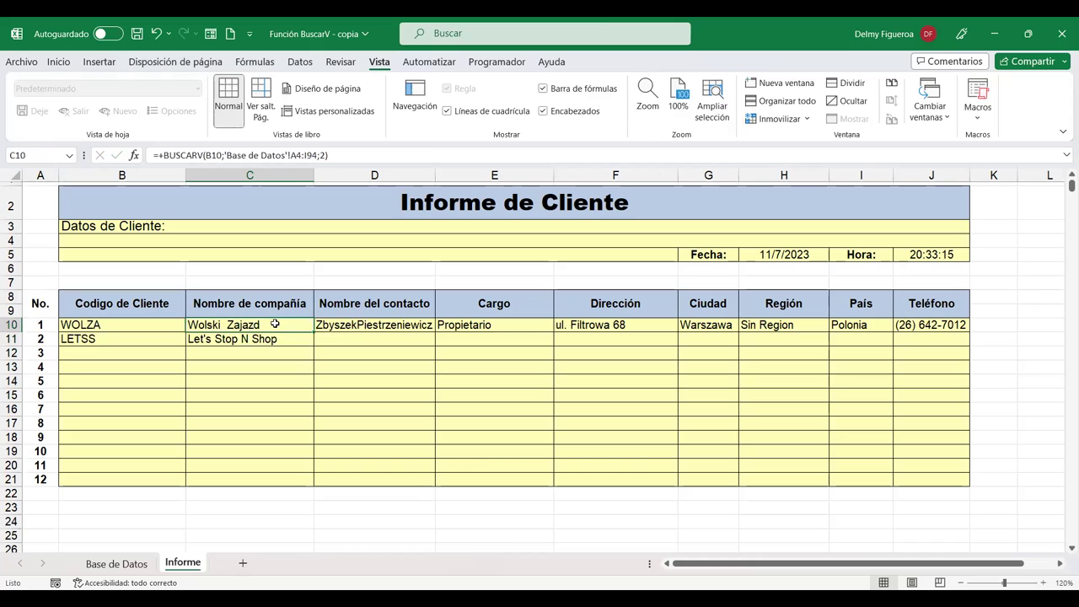
{"action": "key", "text": "F2"}
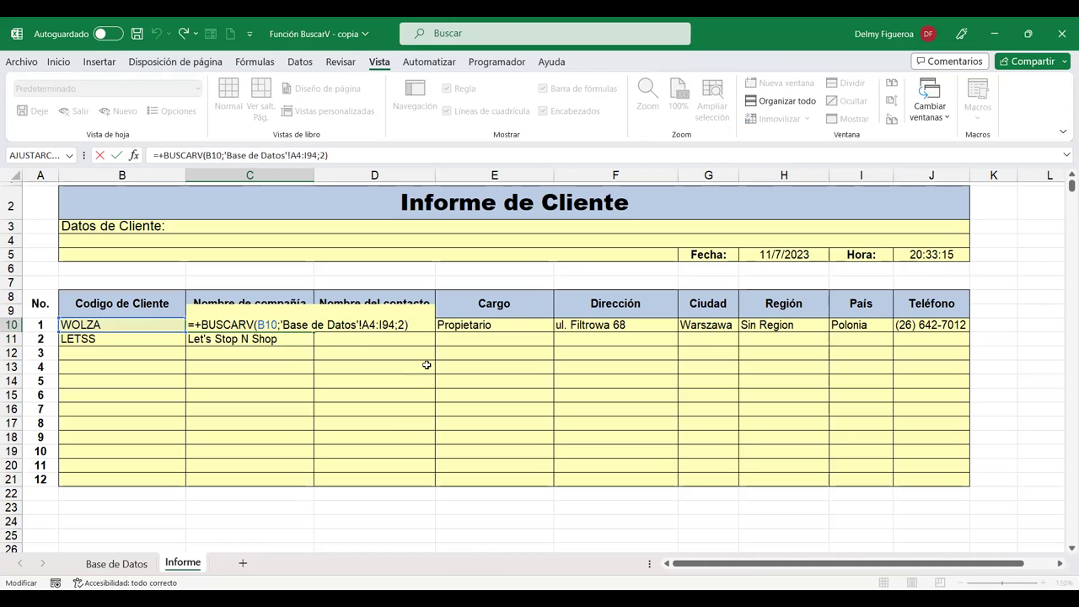
{"action": "left_click", "coordinate": [379, 325]}
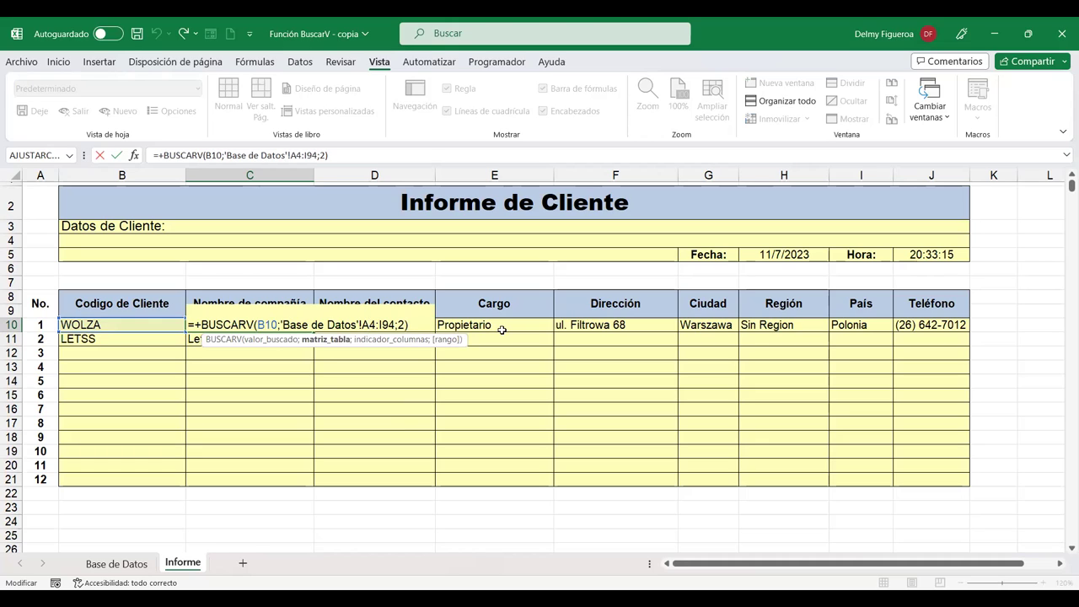
{"action": "key", "text": "F4"}
{"action": "left_click", "coordinate": [406, 324]}
{"action": "key", "text": "F4"}
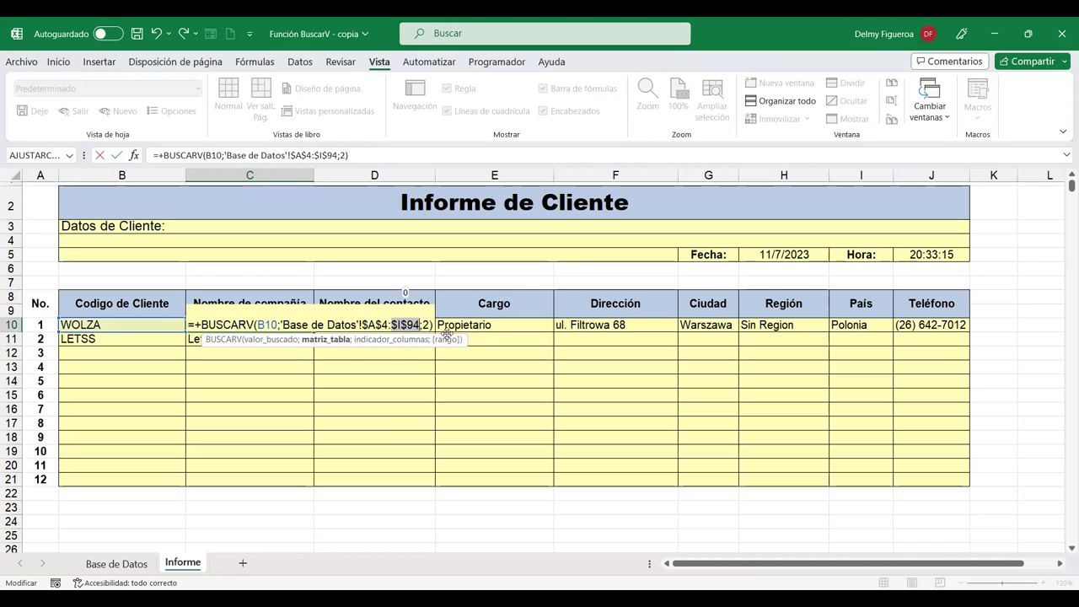
{"action": "key", "text": "Return"}
Step: Fill the fixed C10 lookup down into C11 and confirm its formula
{"action": "left_click", "coordinate": [291, 327]}
{"action": "left_click_drag", "start_coordinate": [315, 335], "coordinate": [315, 347]}
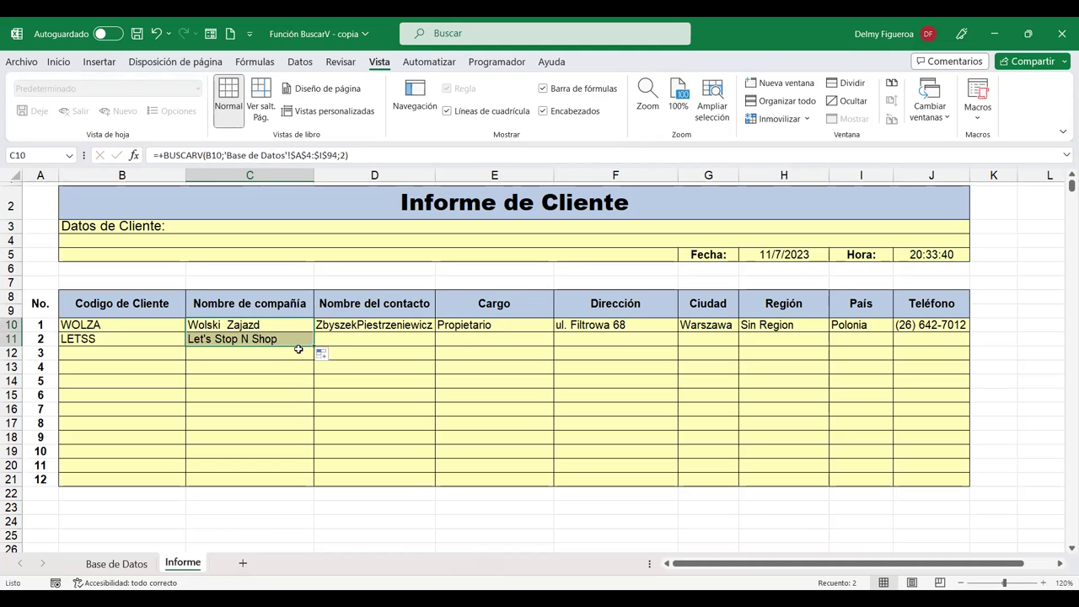
{"action": "left_click", "coordinate": [288, 338]}
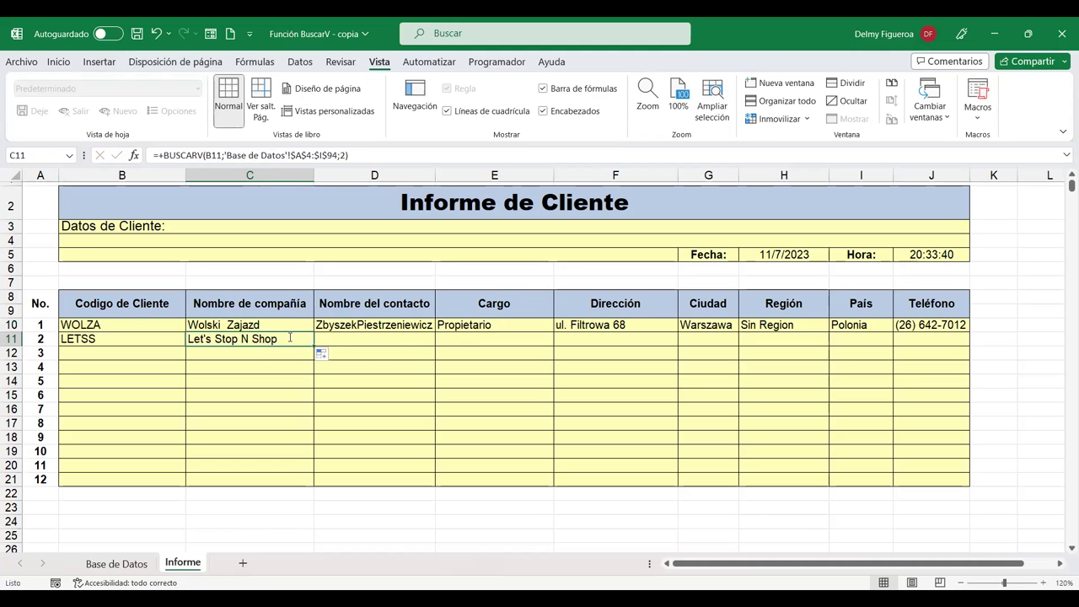
{"action": "double_click", "coordinate": [290, 338]}
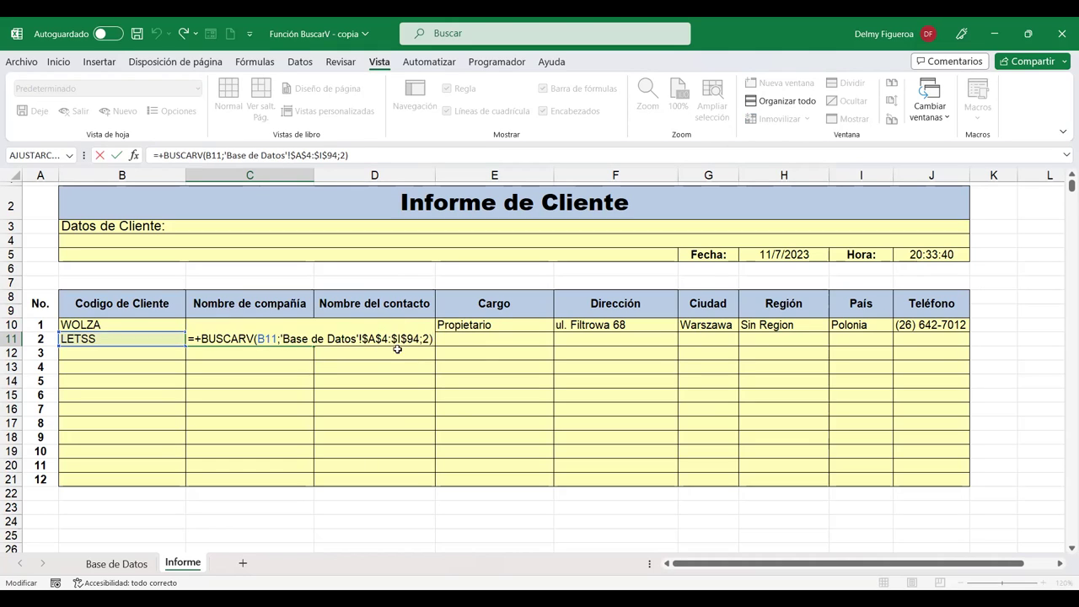
{"action": "key", "text": "ctrl+Return"}
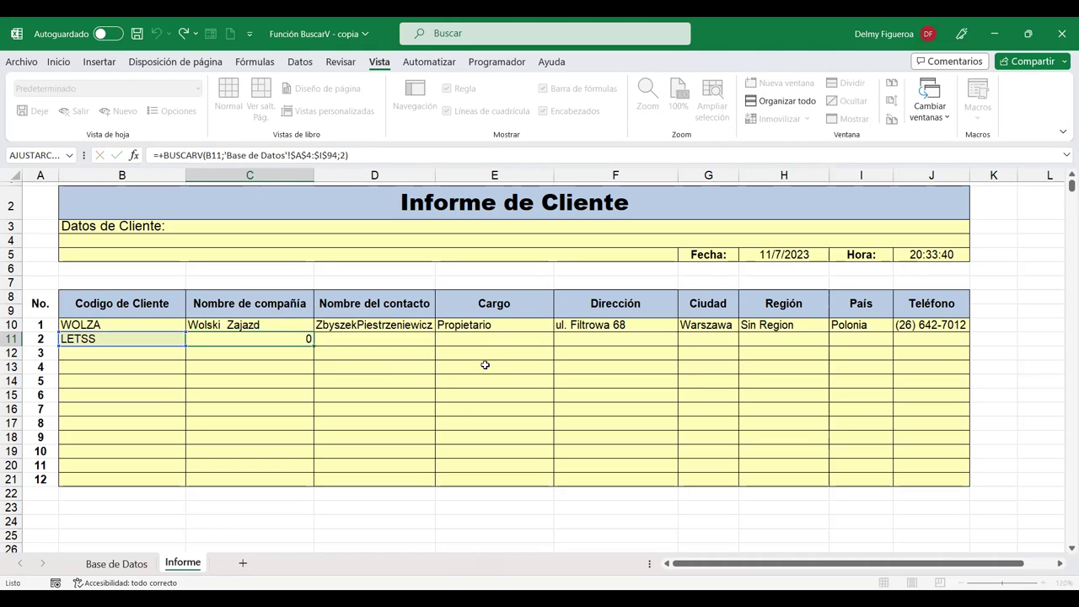
{"action": "left_click_drag", "start_coordinate": [315, 345], "coordinate": [314, 485]}
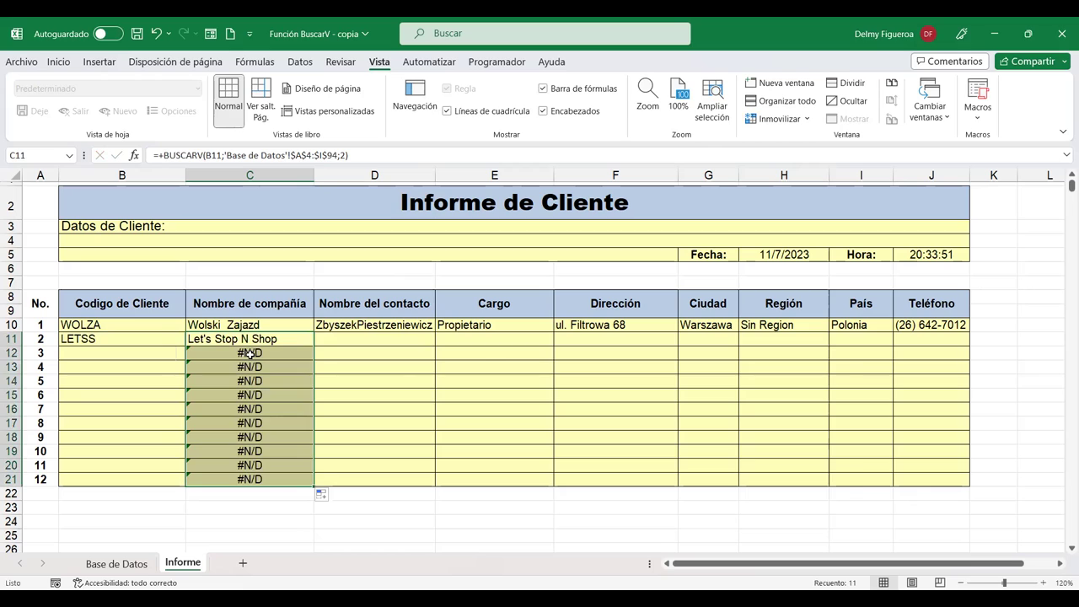
{"action": "left_click", "coordinate": [250, 354]}
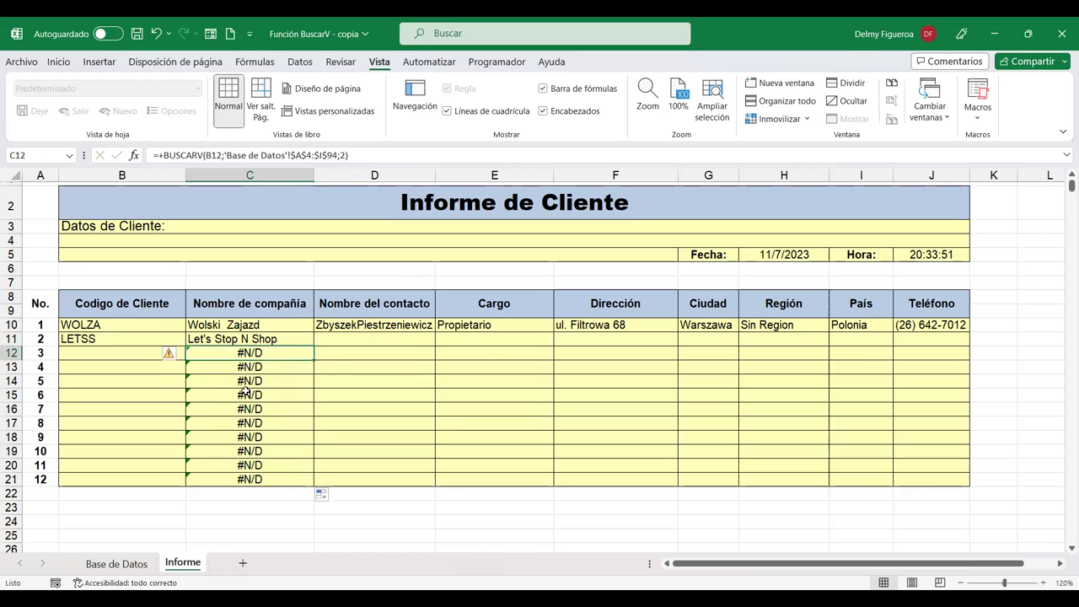
{"action": "left_click", "coordinate": [133, 351]}
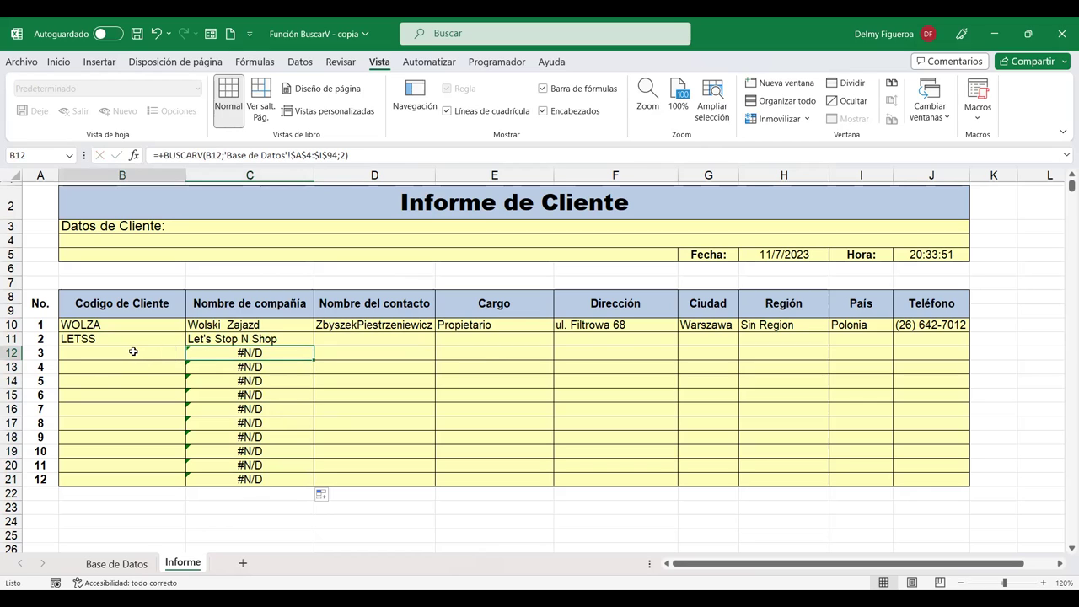
{"action": "left_click", "coordinate": [276, 354]}
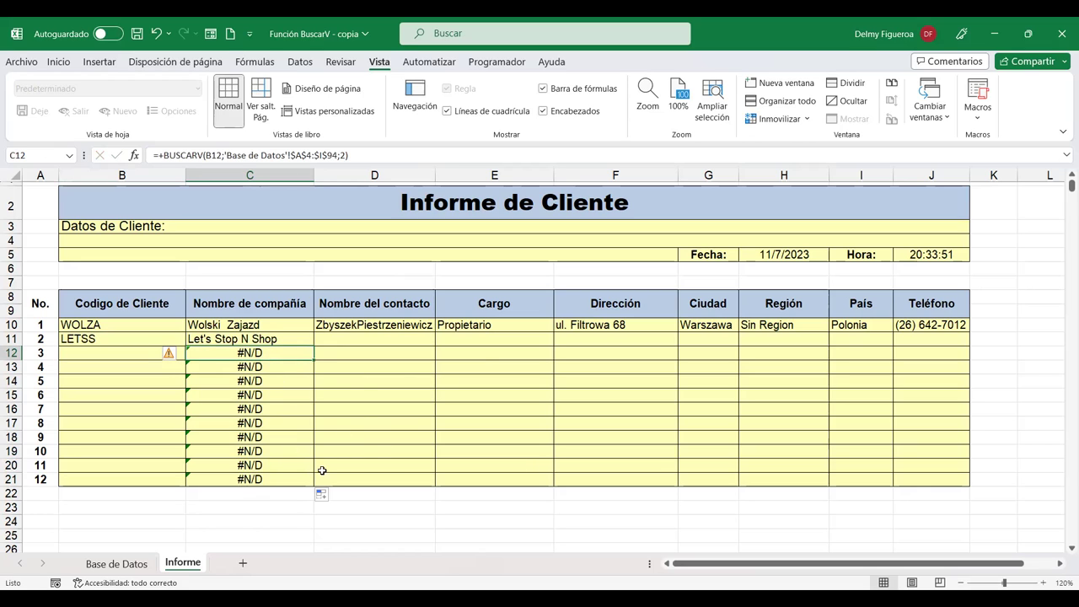
{"action": "scroll", "coordinate": [451, 482], "scroll_direction": "down", "scroll_amount": 2}
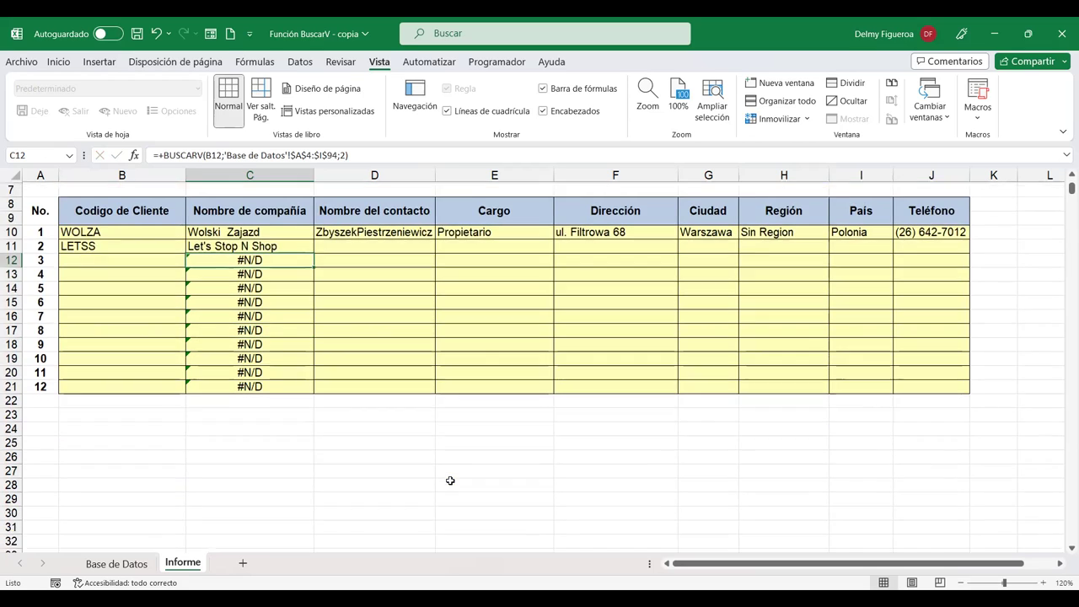
{"action": "left_click", "coordinate": [294, 421]}
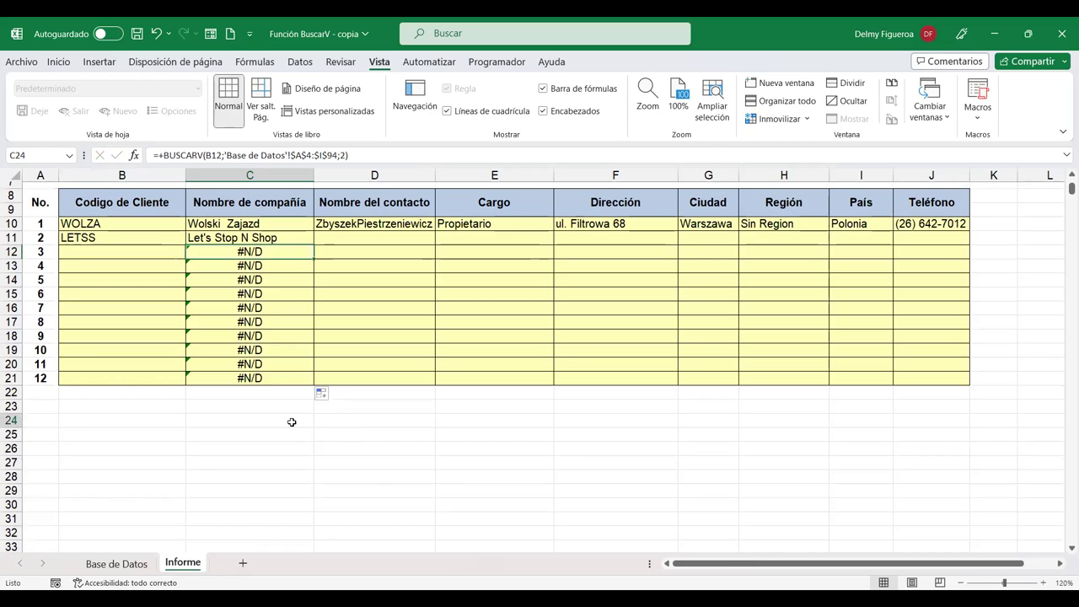
{"action": "type", "text": "+"}
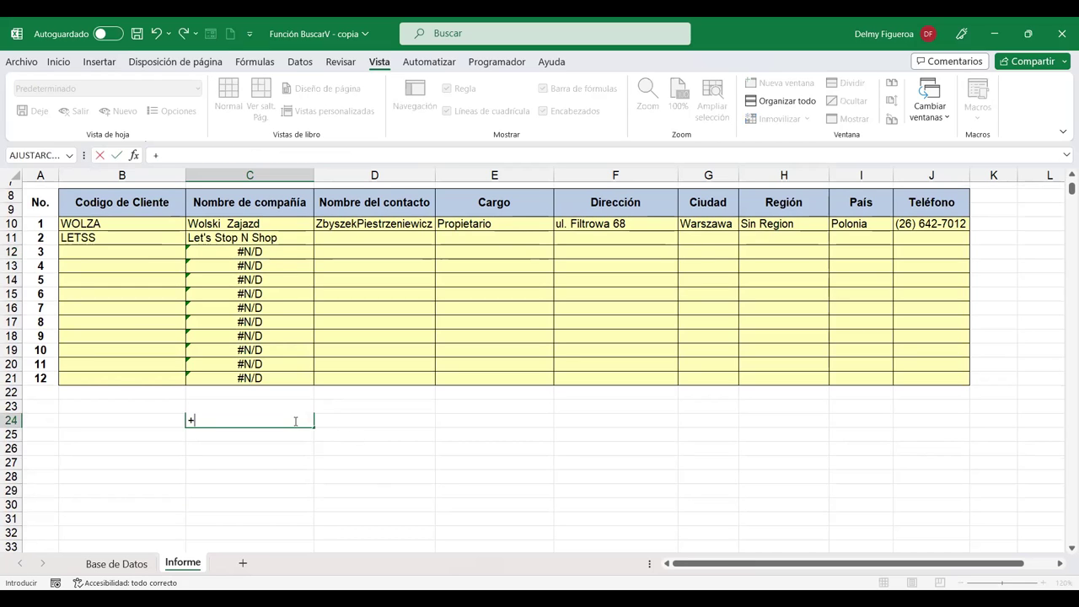
{"action": "type", "text": "si"}
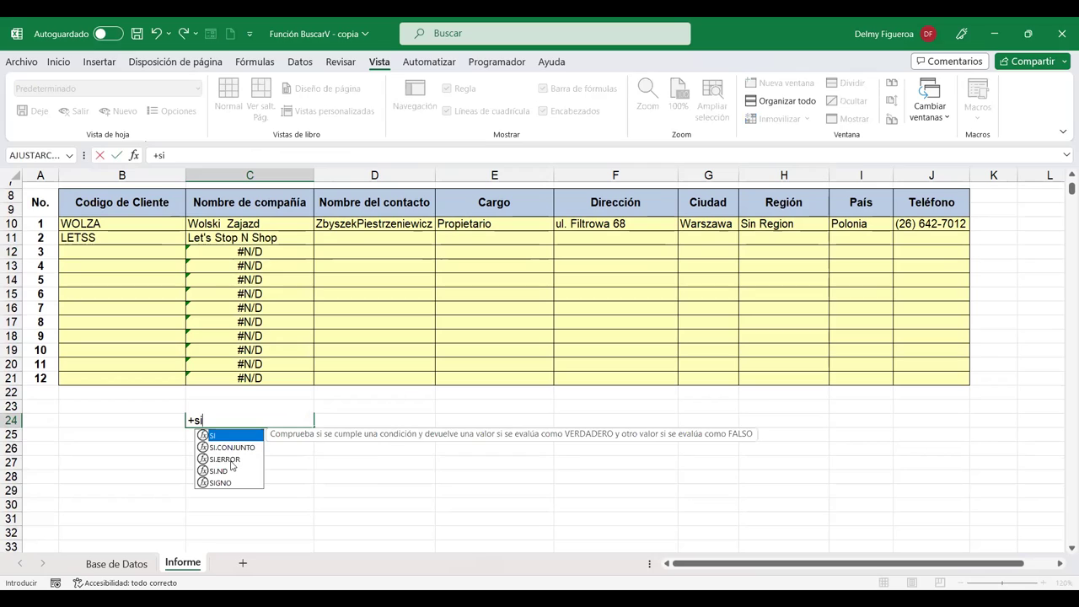
{"action": "left_click", "coordinate": [232, 462]}
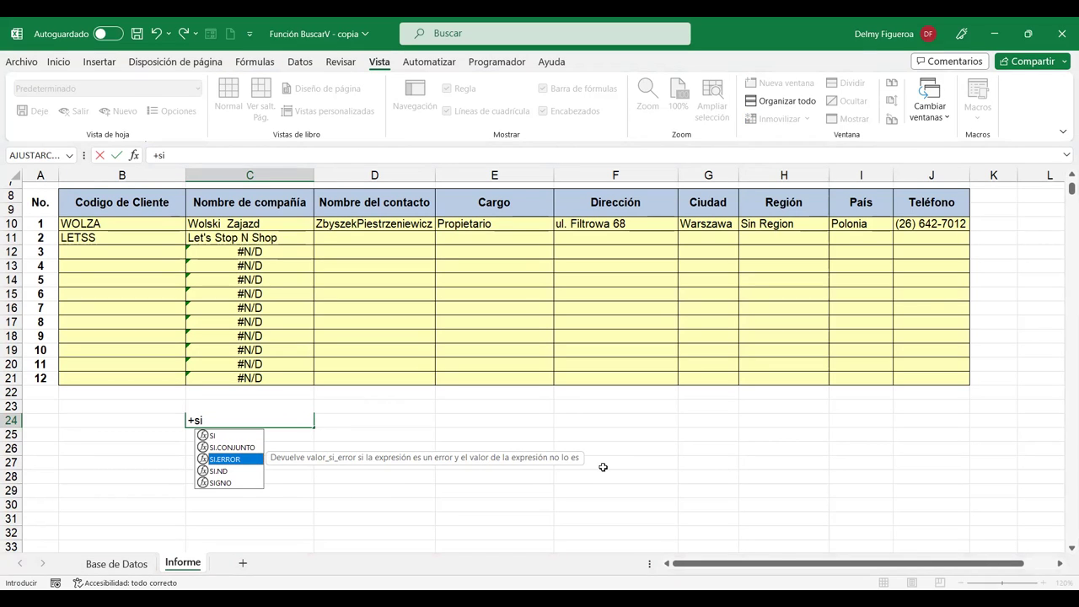
{"action": "key", "text": "Escape"}
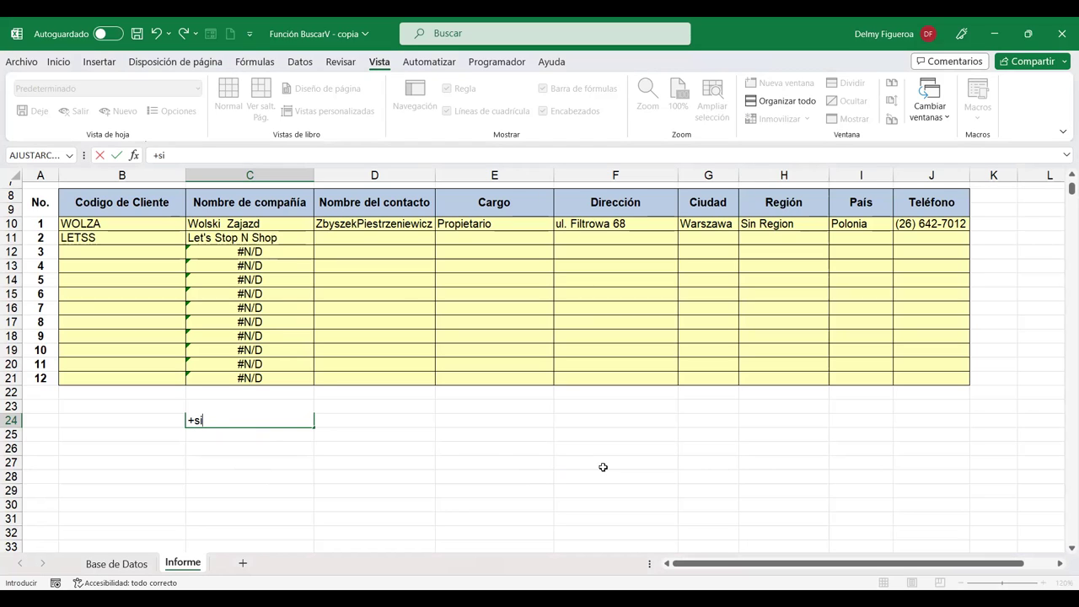
{"action": "key", "text": "Escape"}
{"action": "left_click", "coordinate": [231, 247]}
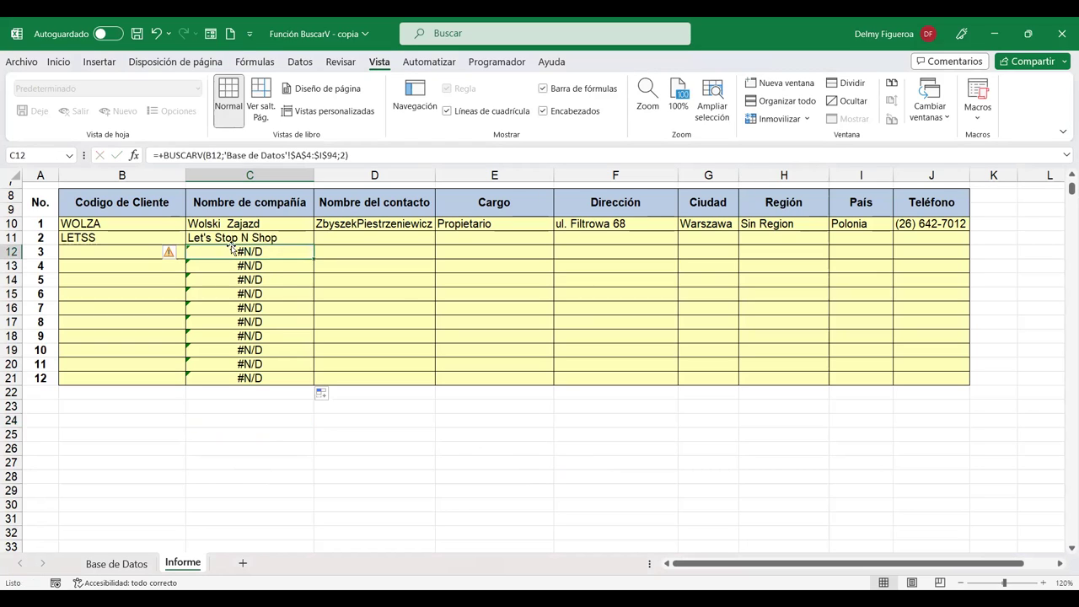
{"action": "left_click", "coordinate": [140, 251]}
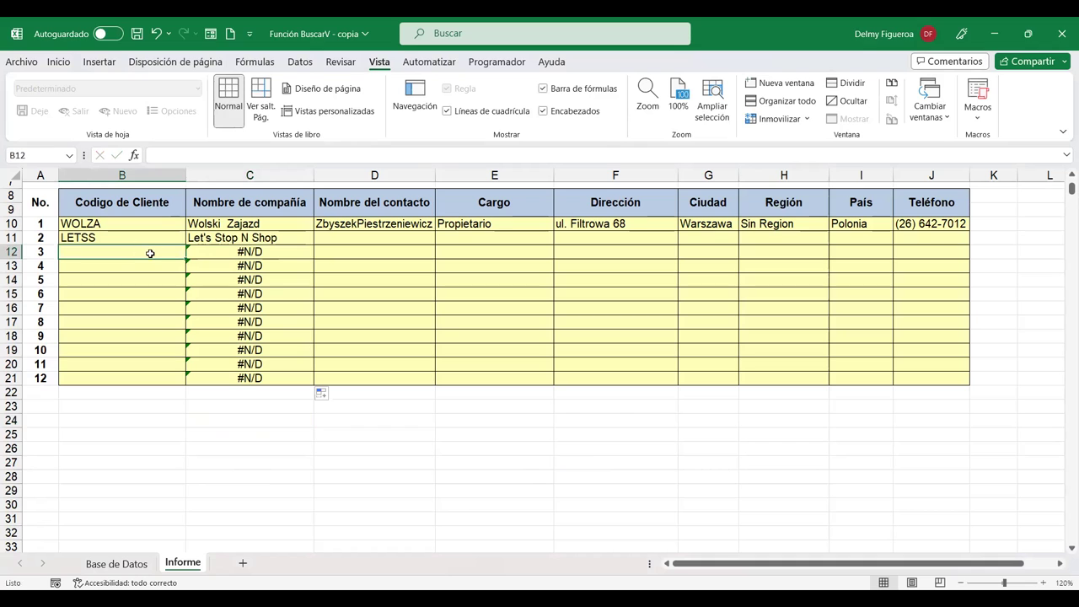
{"action": "left_click", "coordinate": [277, 252]}
{"action": "scroll", "coordinate": [362, 317], "scroll_direction": "up", "scroll_amount": 2}
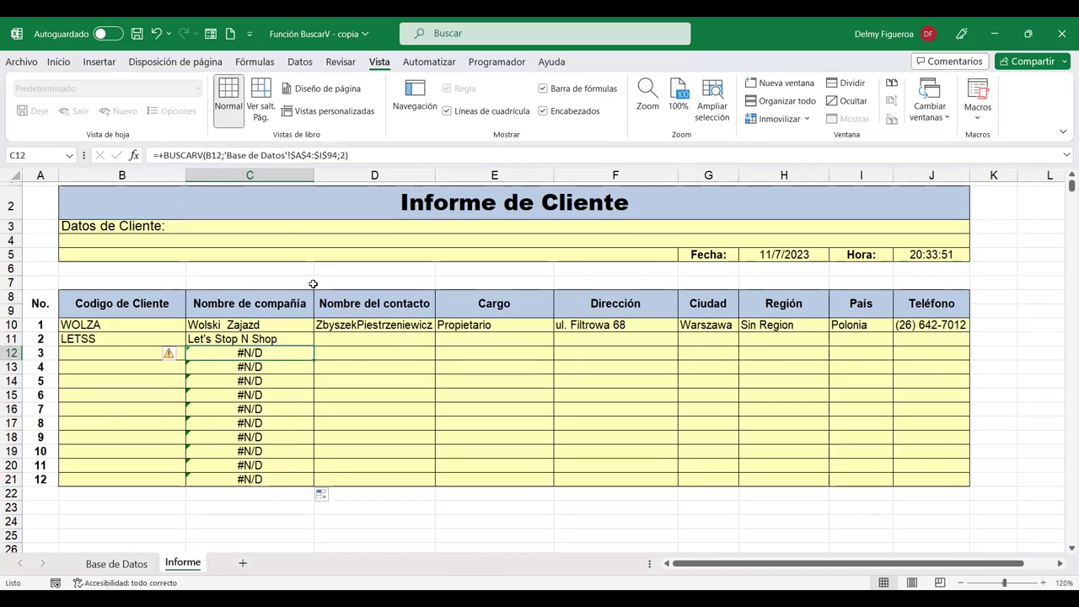
Step: Drop the leading + and wrap C12's BUSCARV in SI.ERROR with an empty-text fallback
{"action": "key", "text": "F2"}
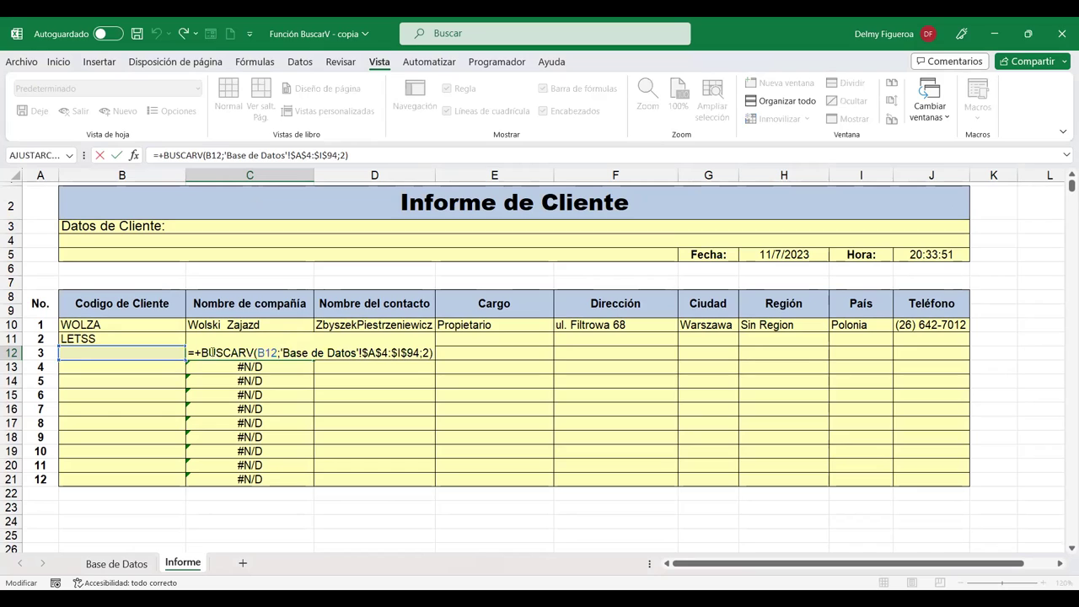
{"action": "left_click", "coordinate": [194, 352]}
{"action": "key", "text": "Delete"}
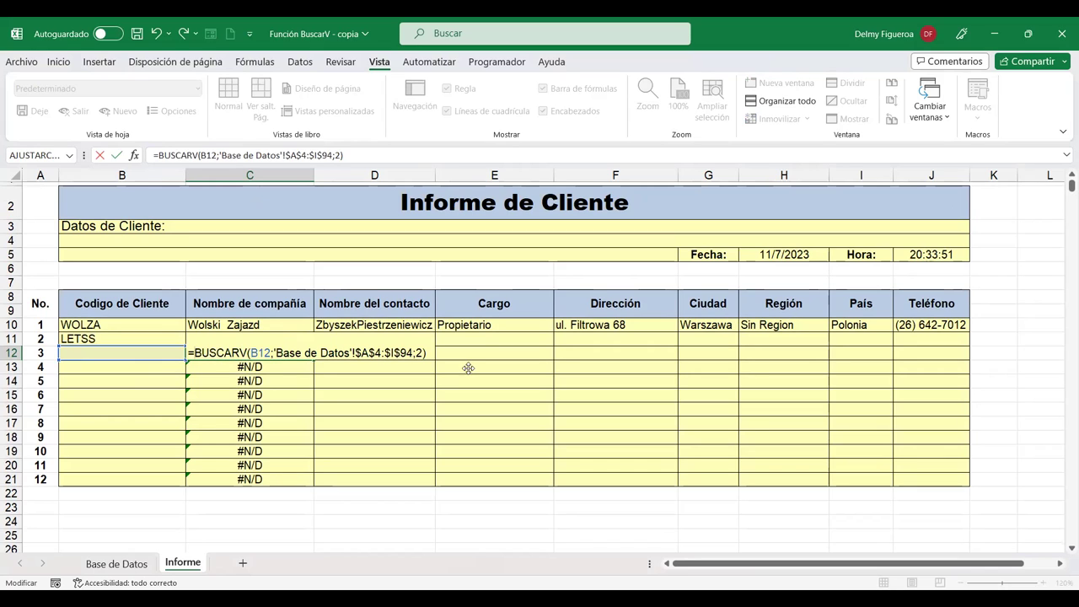
{"action": "type", "text": "si"}
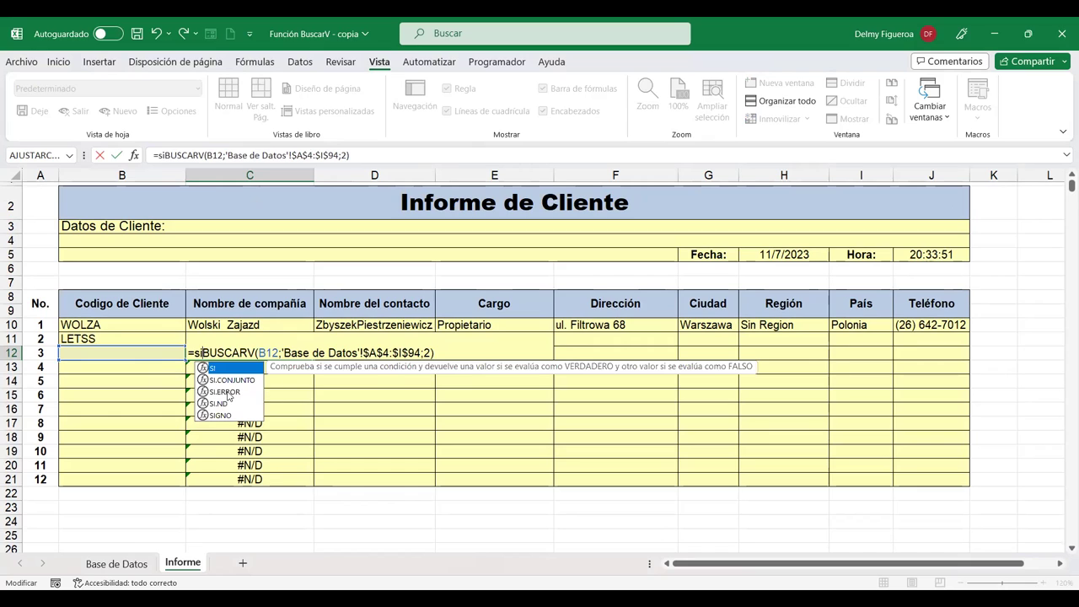
{"action": "double_click", "coordinate": [227, 391]}
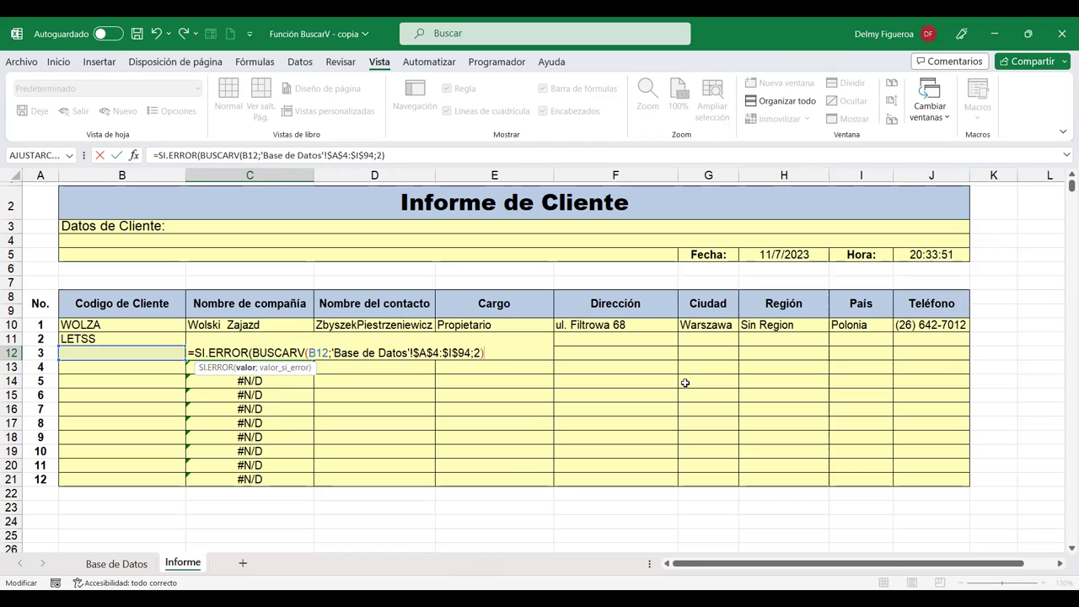
{"action": "type", "text": ";"}
{"action": "type", "text": ")"}
{"action": "key", "text": "Return"}
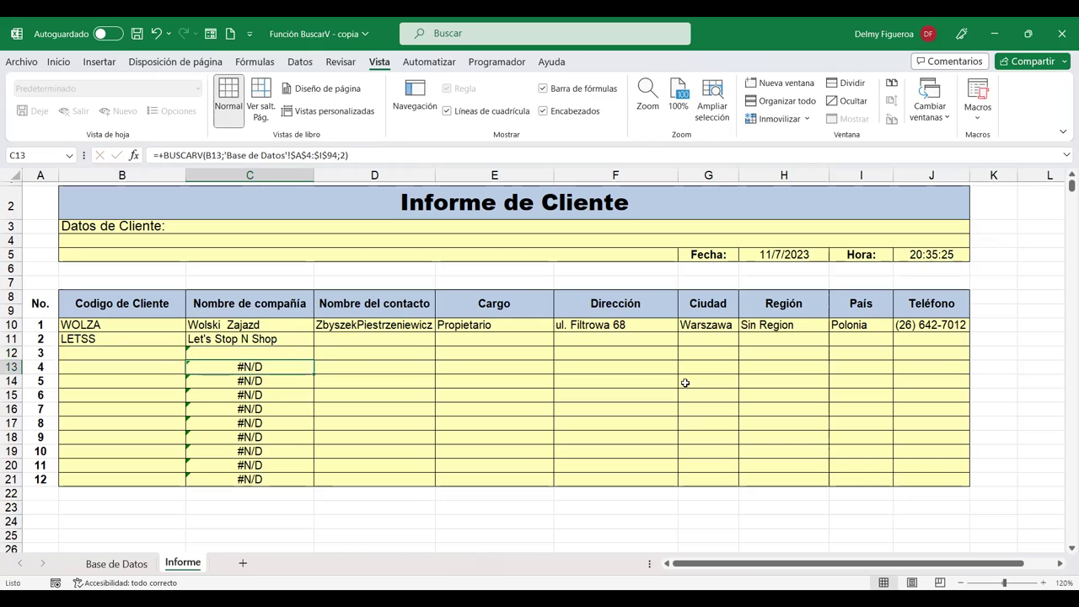
Step: Review C12's SI.ERROR arguments, checking the "" fallback, and confirm the formula
{"action": "key", "text": "Up"}
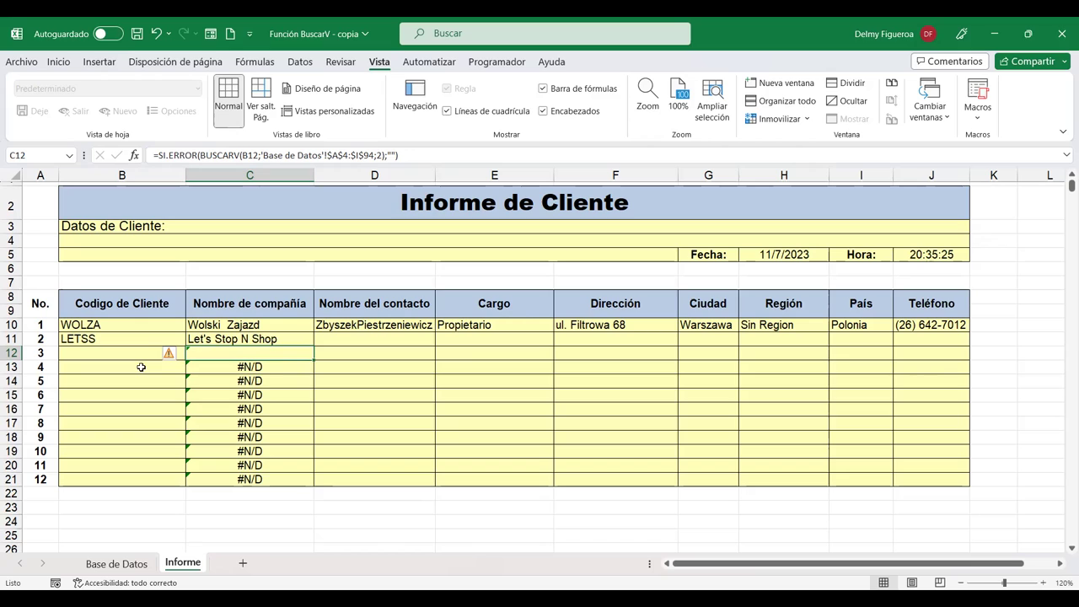
{"action": "key", "text": "F2"}
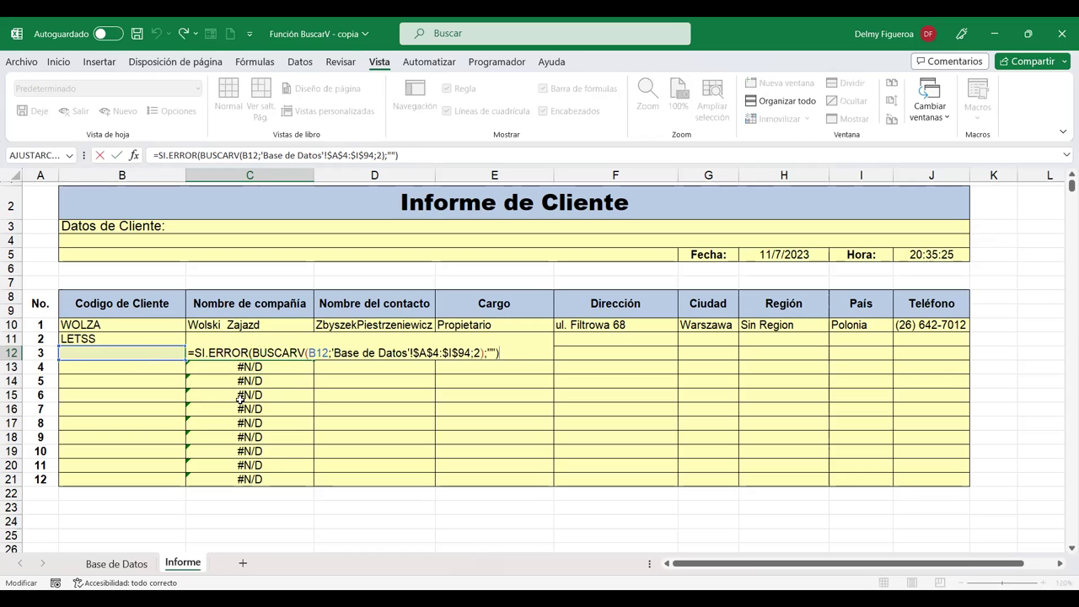
{"action": "left_click", "coordinate": [231, 352]}
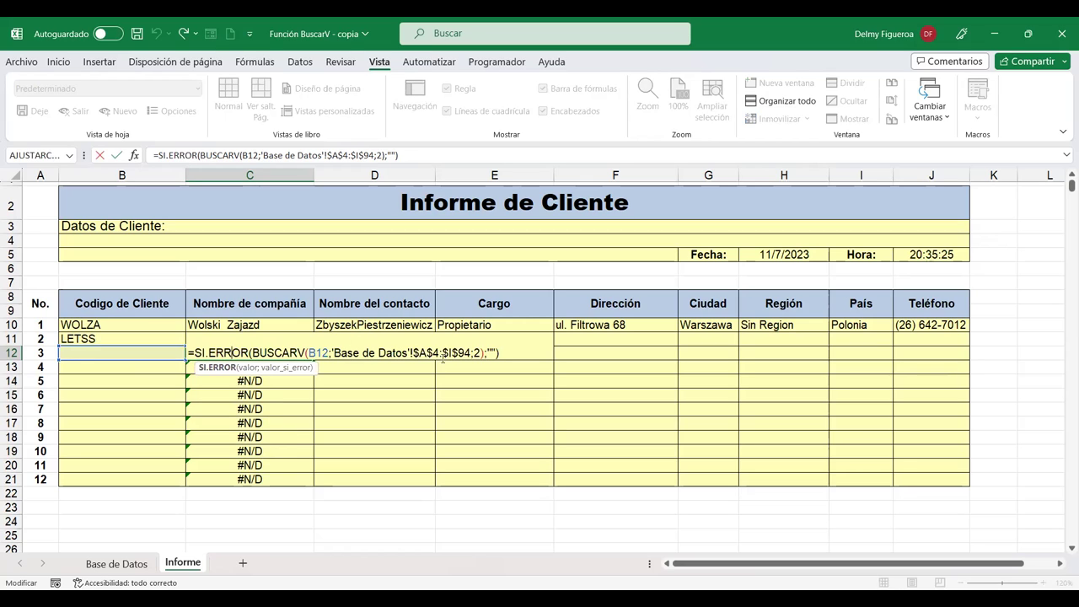
{"action": "left_click", "coordinate": [492, 349]}
{"action": "key", "text": "ctrl+Return"}
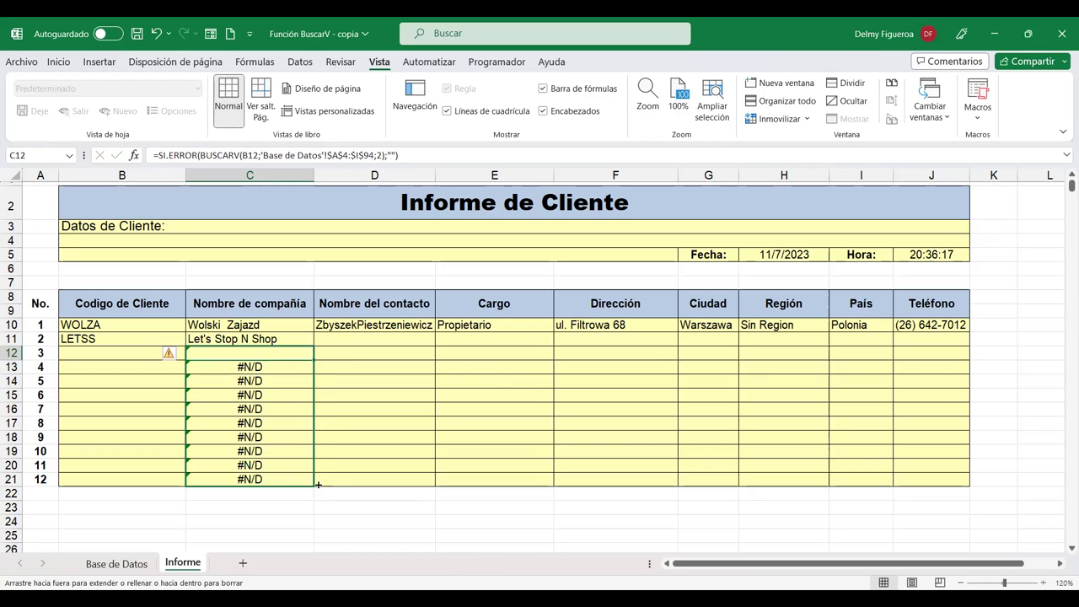
Step: Fill C12's SI.ERROR lookup down to C21 and verify the copied formulas in C13 and C19
{"action": "left_click_drag", "start_coordinate": [314, 362], "coordinate": [316, 483]}
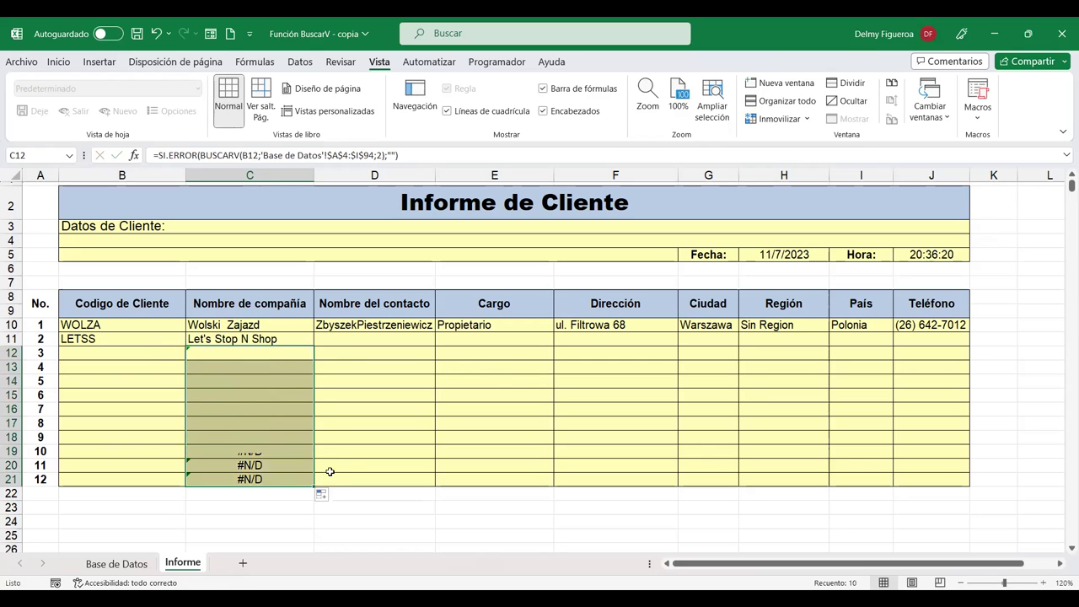
{"action": "left_click", "coordinate": [276, 364]}
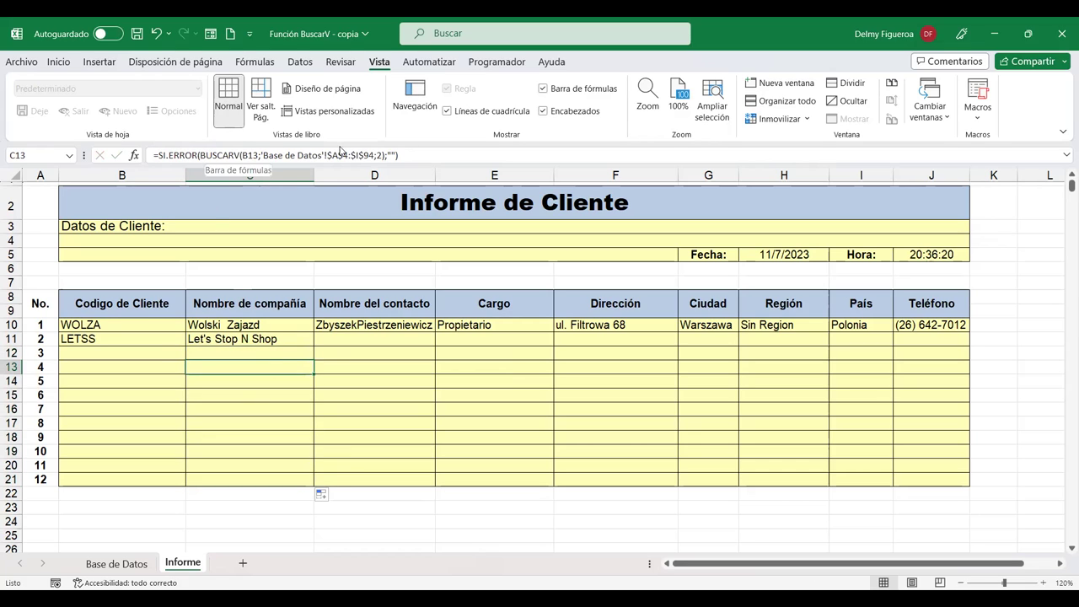
{"action": "left_click", "coordinate": [261, 395]}
{"action": "left_click", "coordinate": [264, 423]}
{"action": "left_click", "coordinate": [264, 453]}
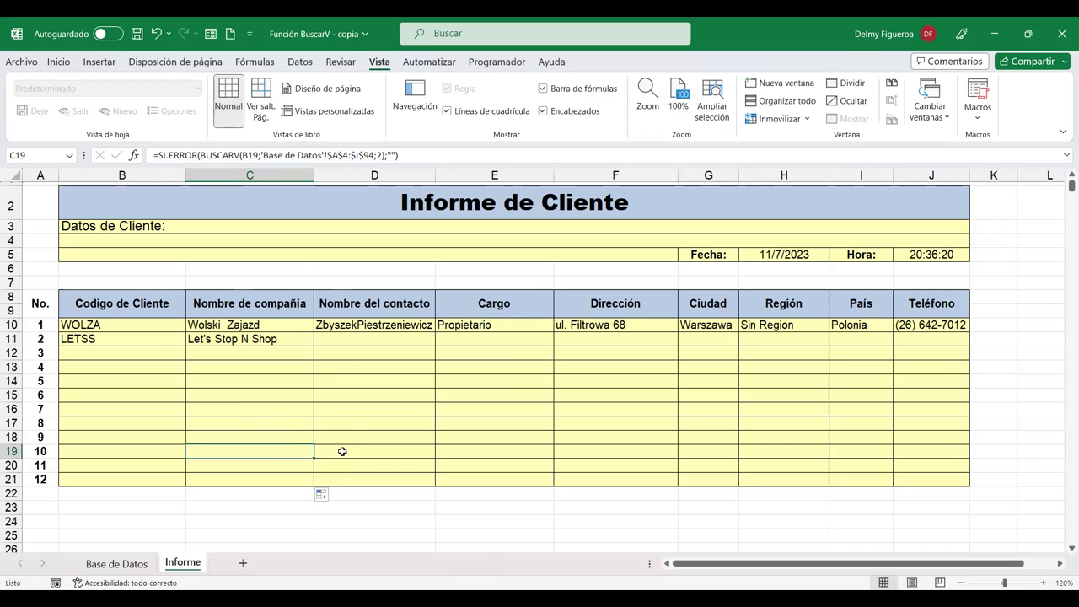
{"action": "key", "text": "F2"}
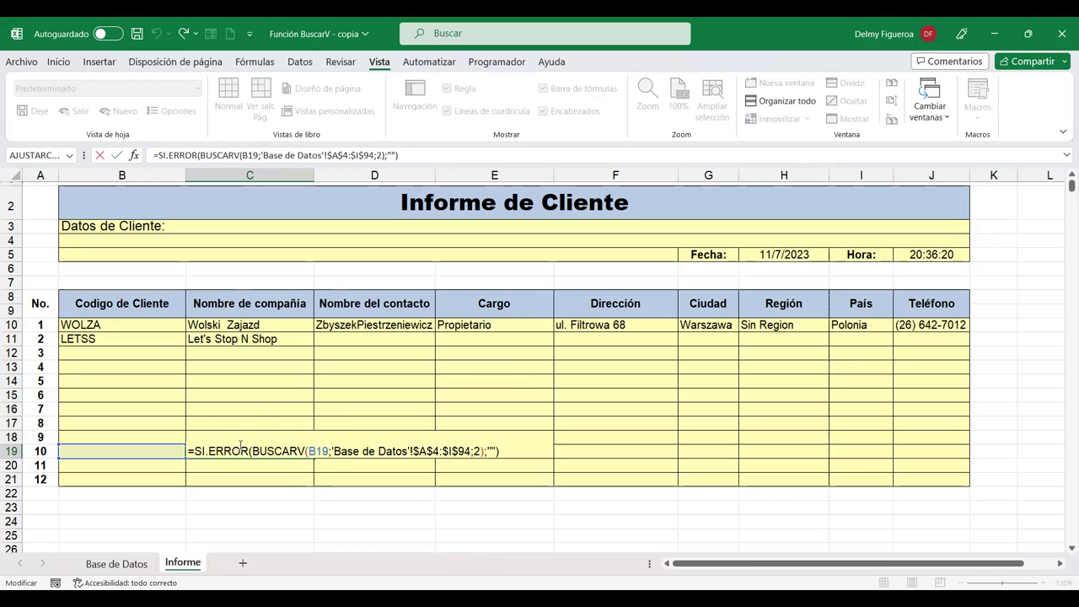
{"action": "key", "text": "Escape"}
{"action": "left_click", "coordinate": [153, 355]}
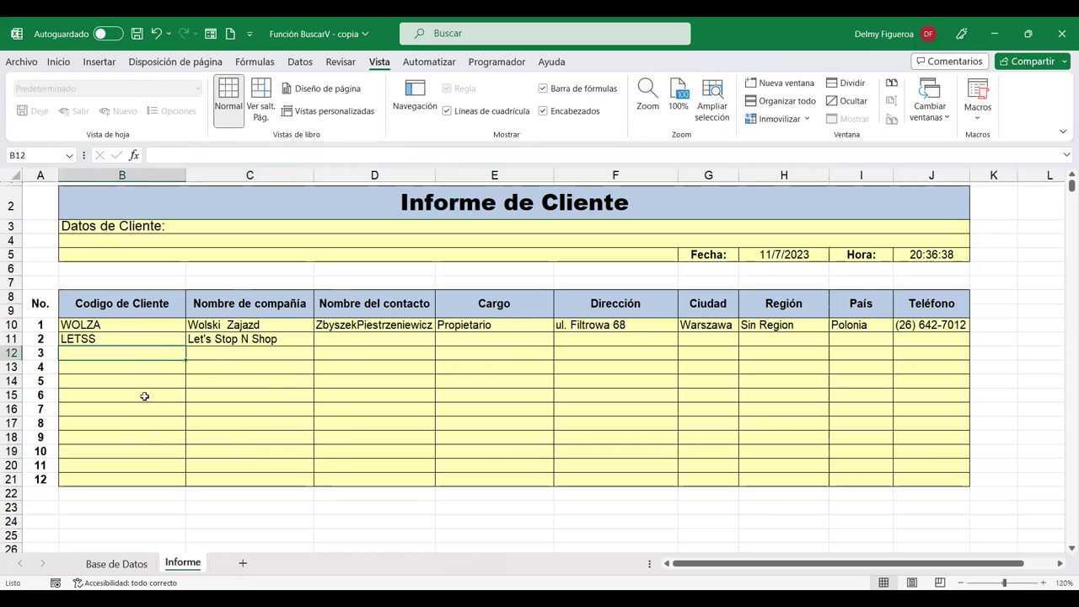
Step: Enter client code QUEDE in B12 so C12 returns Que Delícia
{"action": "left_click", "coordinate": [116, 563]}
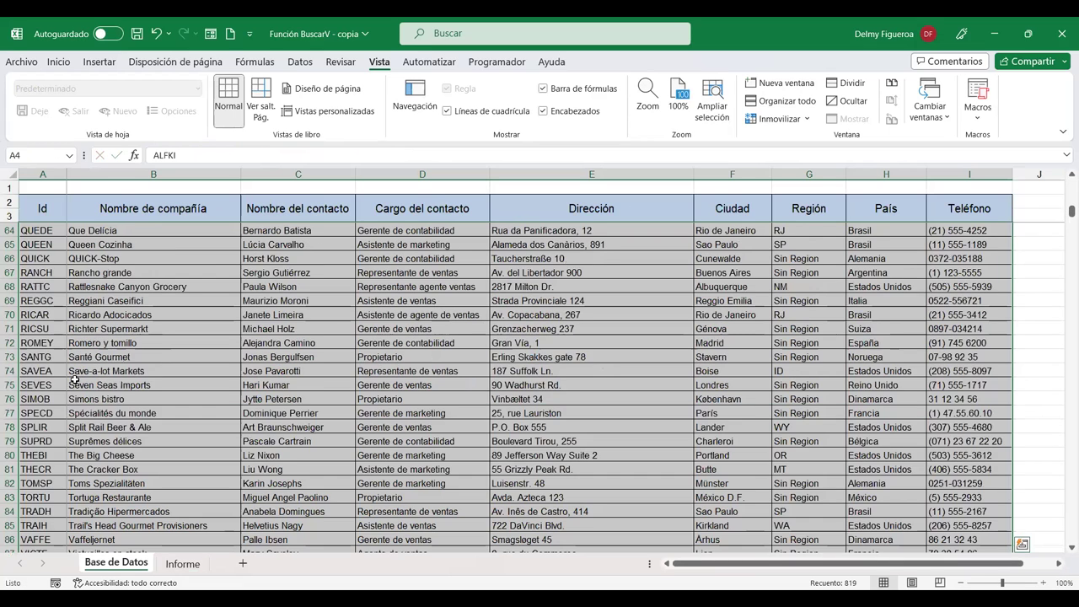
{"action": "left_click", "coordinate": [30, 230]}
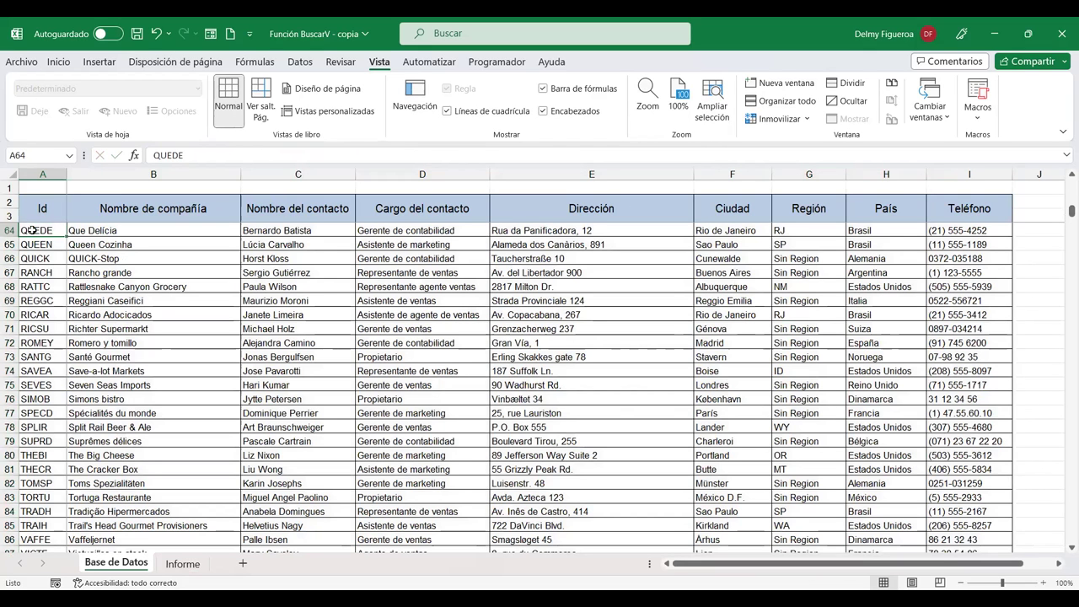
{"action": "left_click", "coordinate": [182, 563]}
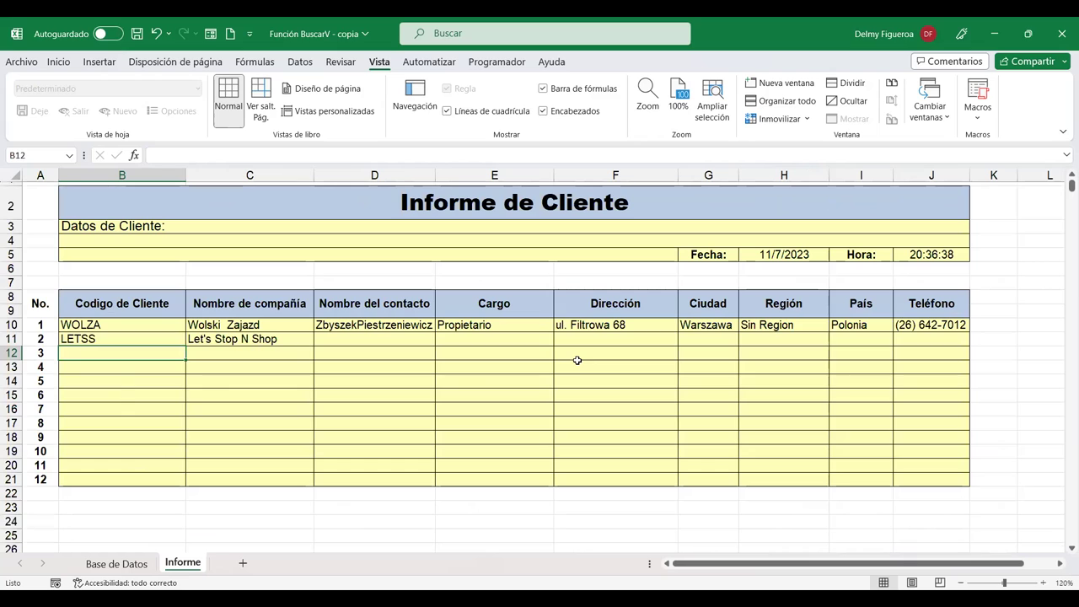
{"action": "type", "text": "QUEDE"}
{"action": "key", "text": "Return"}
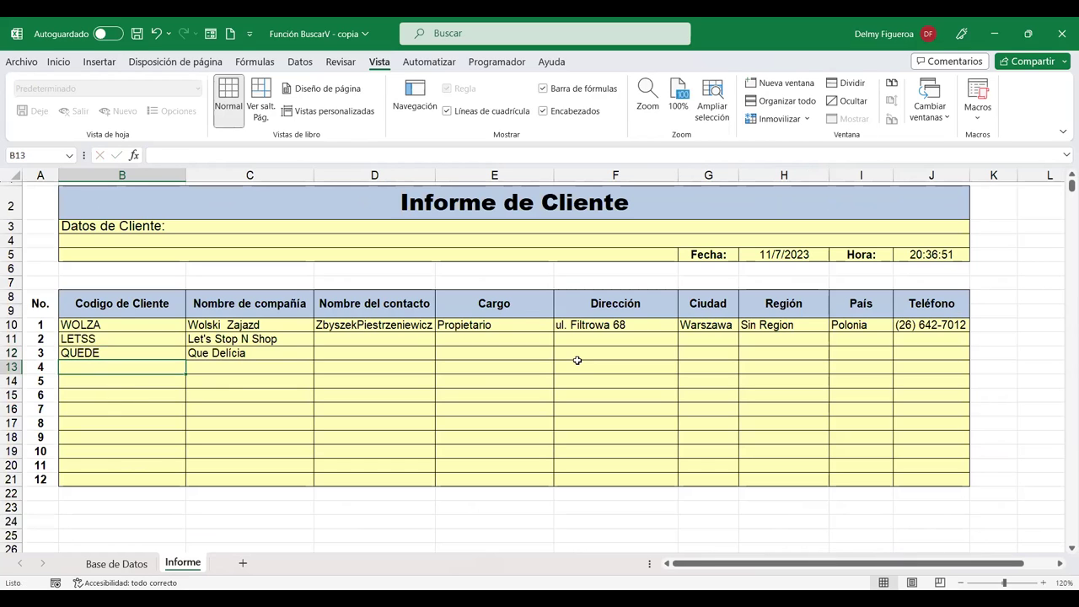
{"action": "left_click", "coordinate": [281, 353]}
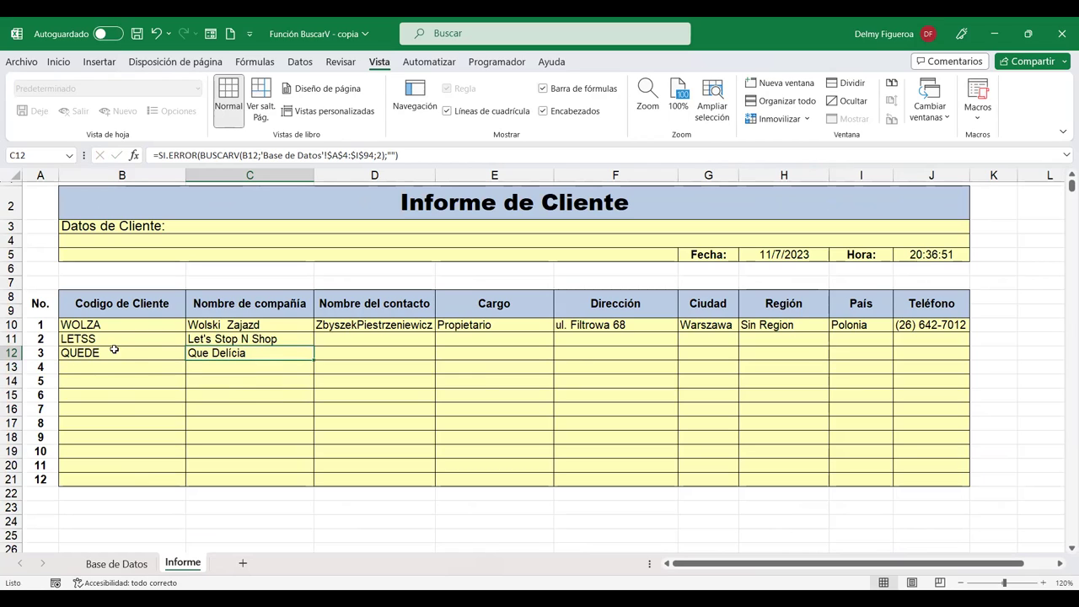
Step: Copy the CONSH code from Base de Datos into B13 for Consolidated Holdings
{"action": "left_click", "coordinate": [113, 367]}
{"action": "left_click", "coordinate": [118, 411]}
{"action": "left_click", "coordinate": [121, 448]}
{"action": "left_click", "coordinate": [115, 563]}
{"action": "scroll", "coordinate": [61, 365], "scroll_direction": "up", "scroll_amount": 6}
{"action": "scroll", "coordinate": [62, 365], "scroll_direction": "up", "scroll_amount": 6}
{"action": "scroll", "coordinate": [62, 365], "scroll_direction": "up", "scroll_amount": 4}
{"action": "left_click", "coordinate": [46, 314]}
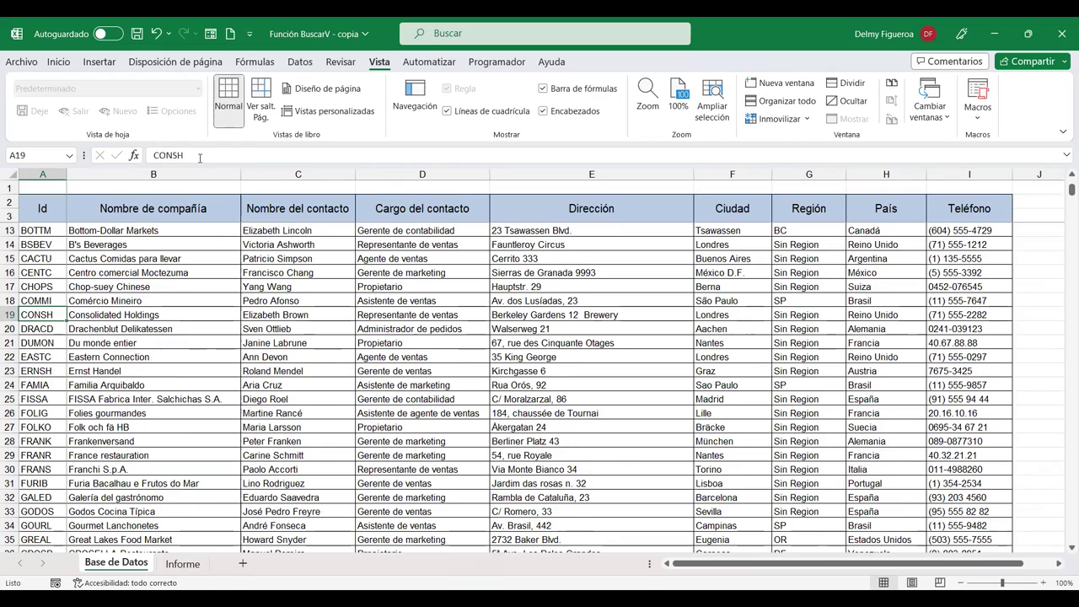
{"action": "double_click", "coordinate": [165, 155]}
{"action": "key", "text": "ctrl+c"}
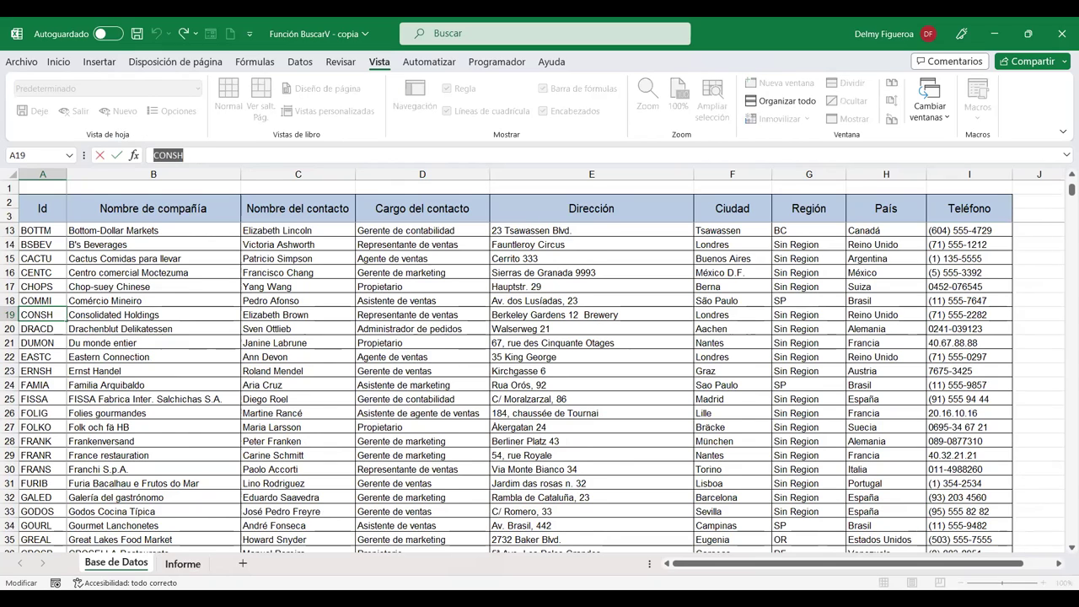
{"action": "left_click", "coordinate": [182, 563]}
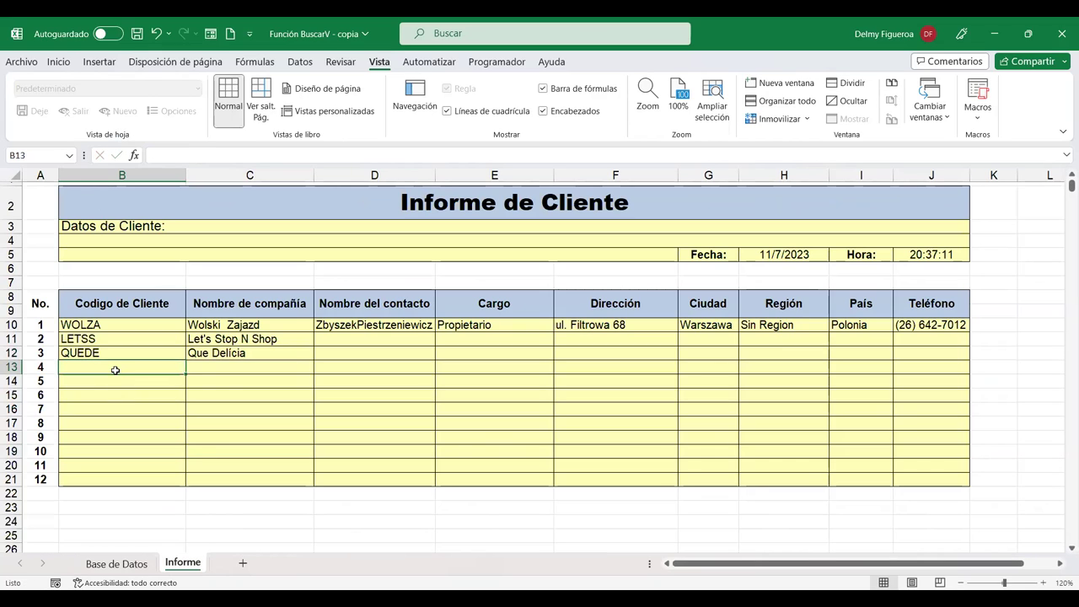
{"action": "key", "text": "ctrl+v"}
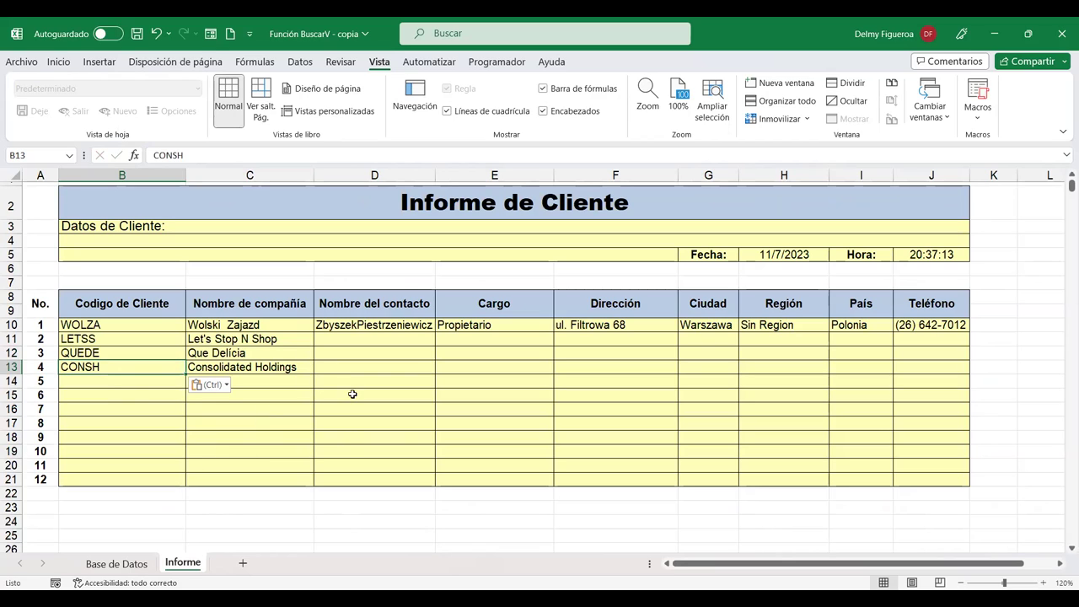
Step: Inspect C11 and empty D11, then view the first customer, Alfreds Futterkiste, on Base de Datos
{"action": "left_click", "coordinate": [293, 341]}
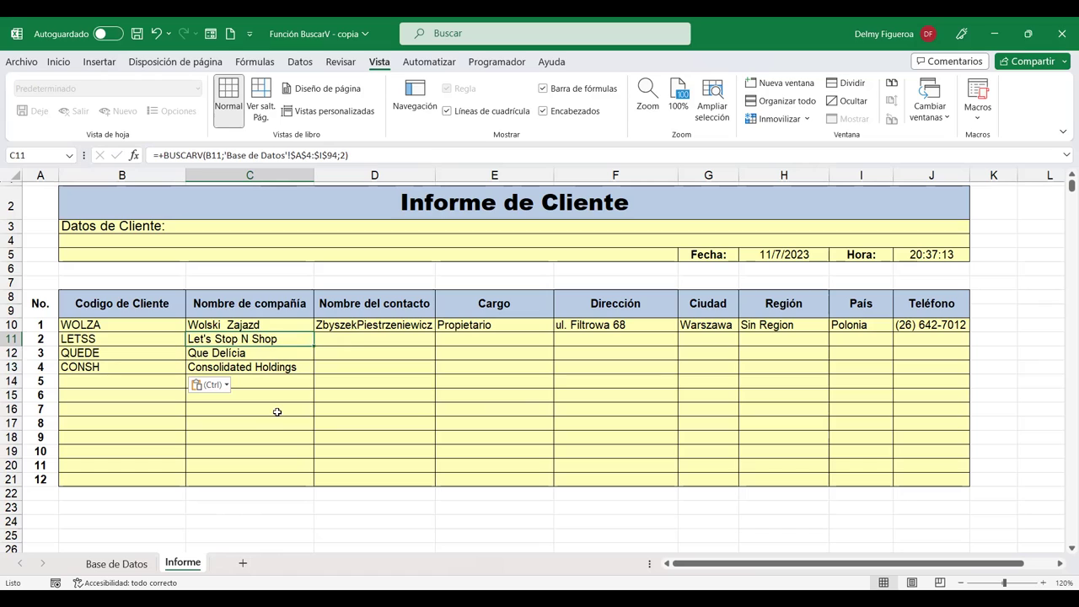
{"action": "left_click", "coordinate": [372, 336]}
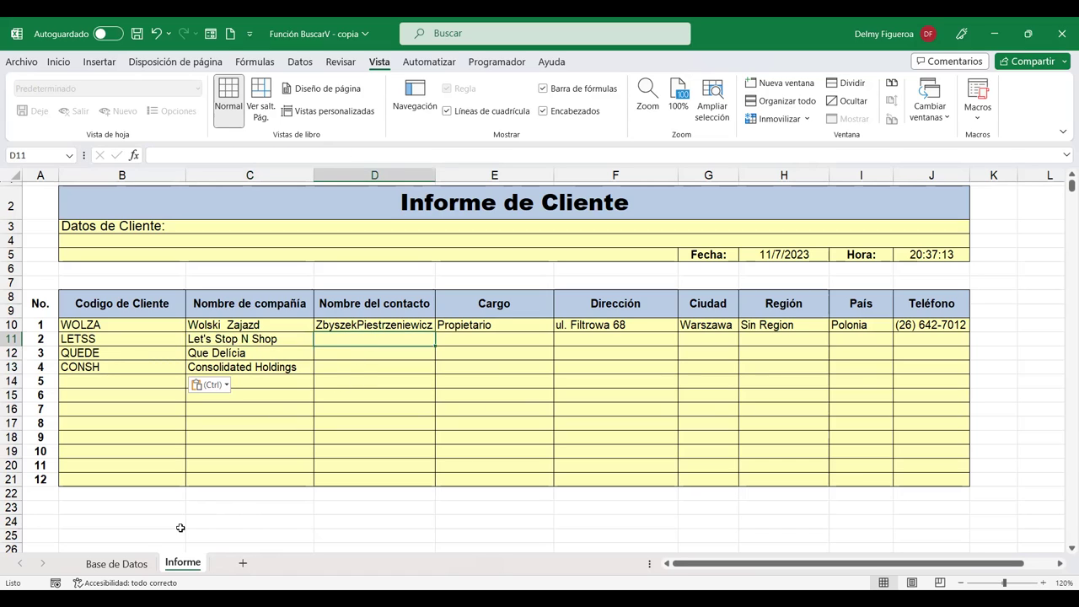
{"action": "left_click", "coordinate": [117, 564]}
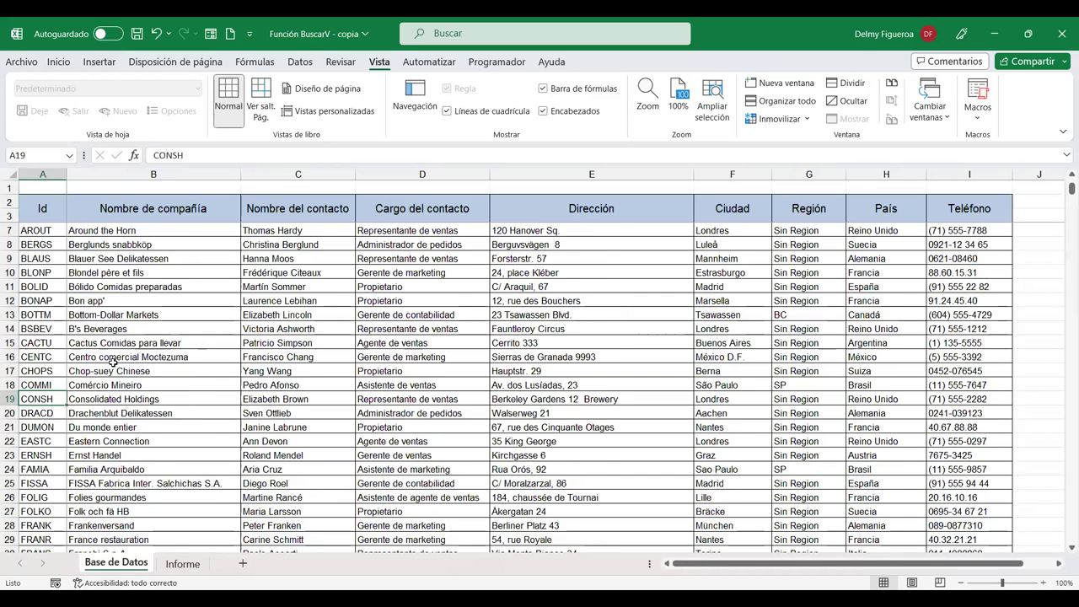
{"action": "scroll", "coordinate": [112, 362], "scroll_direction": "up", "scroll_amount": 1}
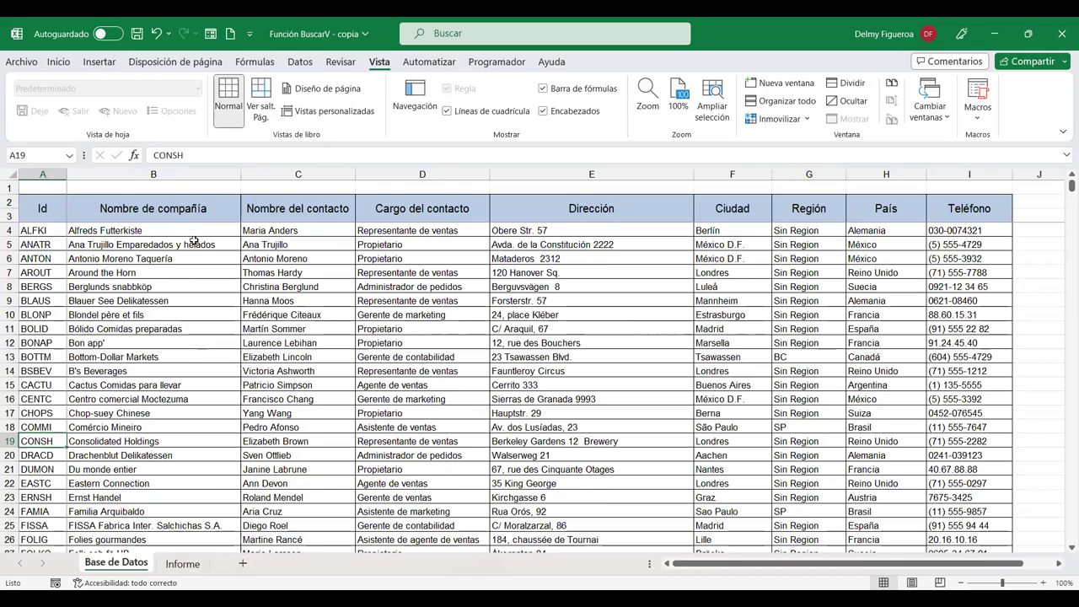
{"action": "left_click", "coordinate": [195, 229]}
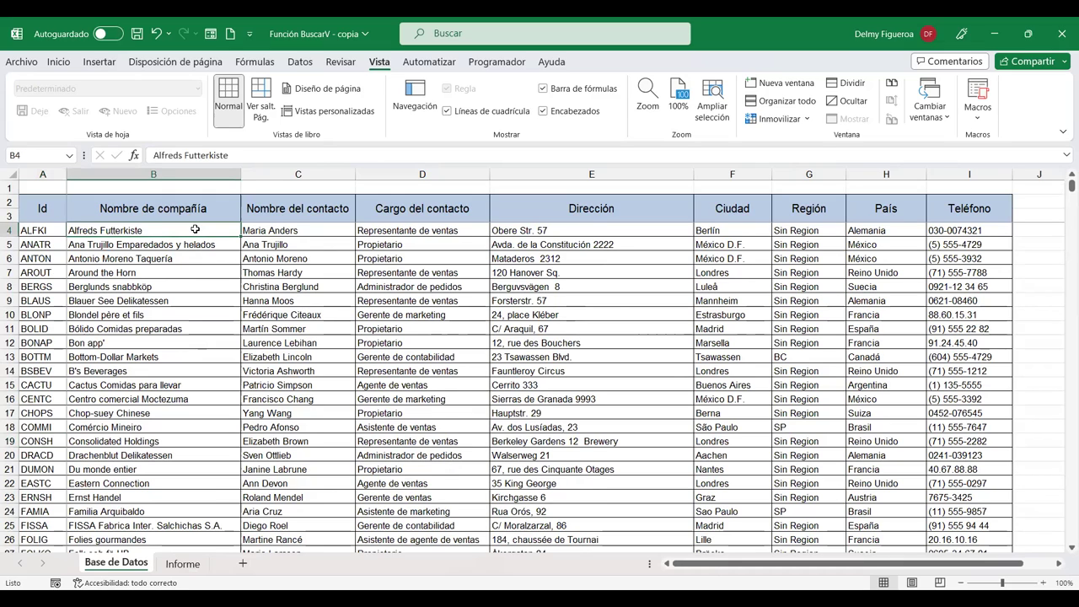
{"action": "left_click", "coordinate": [300, 227]}
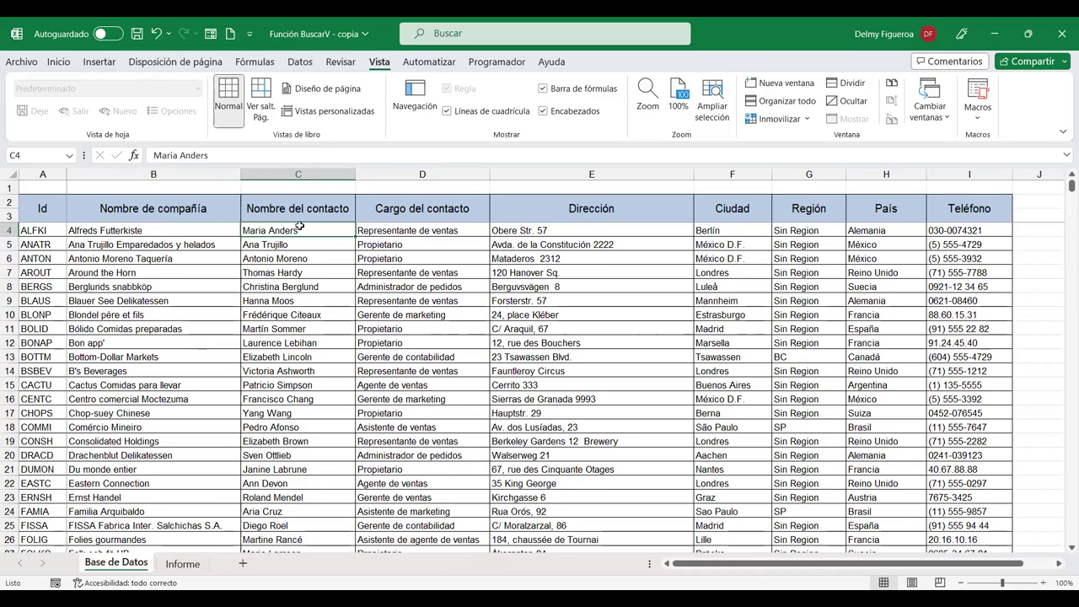
Step: Review the ALFKI record's company, contact, job title and phone, then return to Informe
{"action": "left_click", "coordinate": [435, 227]}
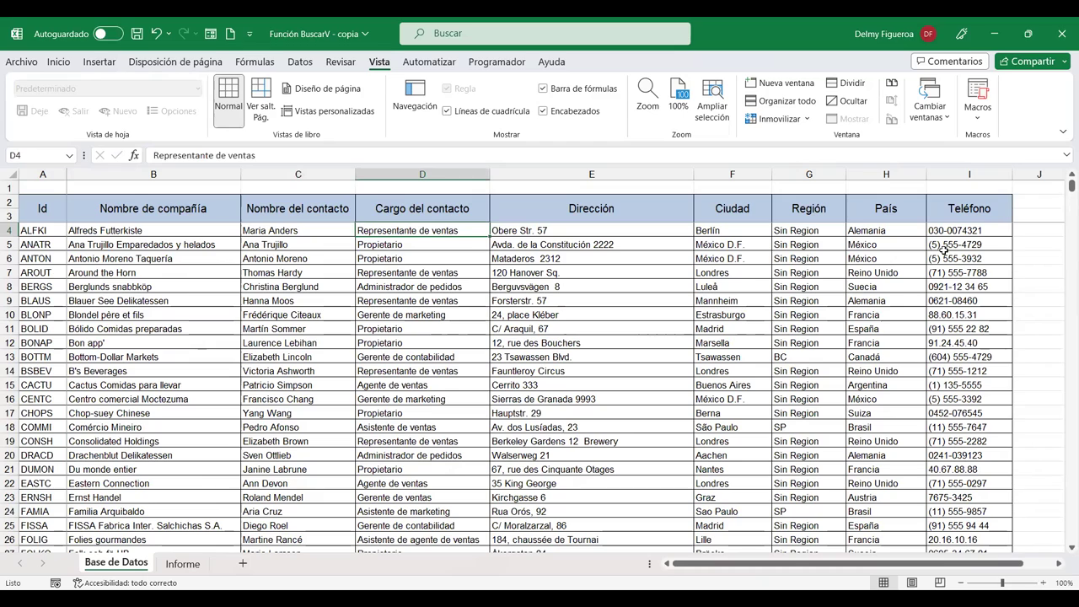
{"action": "left_click", "coordinate": [989, 229]}
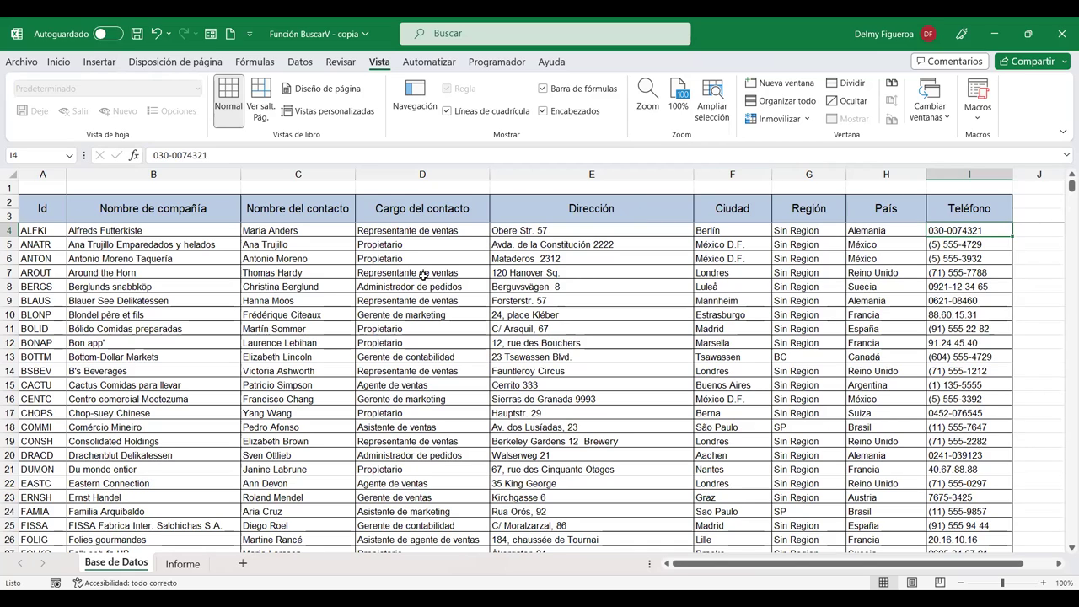
{"action": "left_click", "coordinate": [40, 229]}
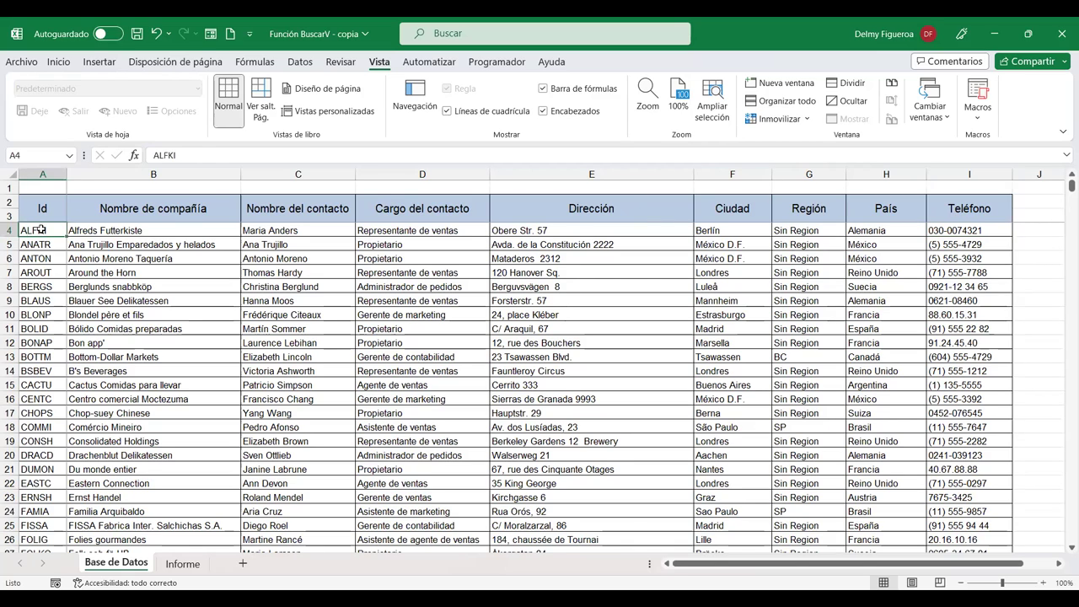
{"action": "left_click", "coordinate": [194, 228]}
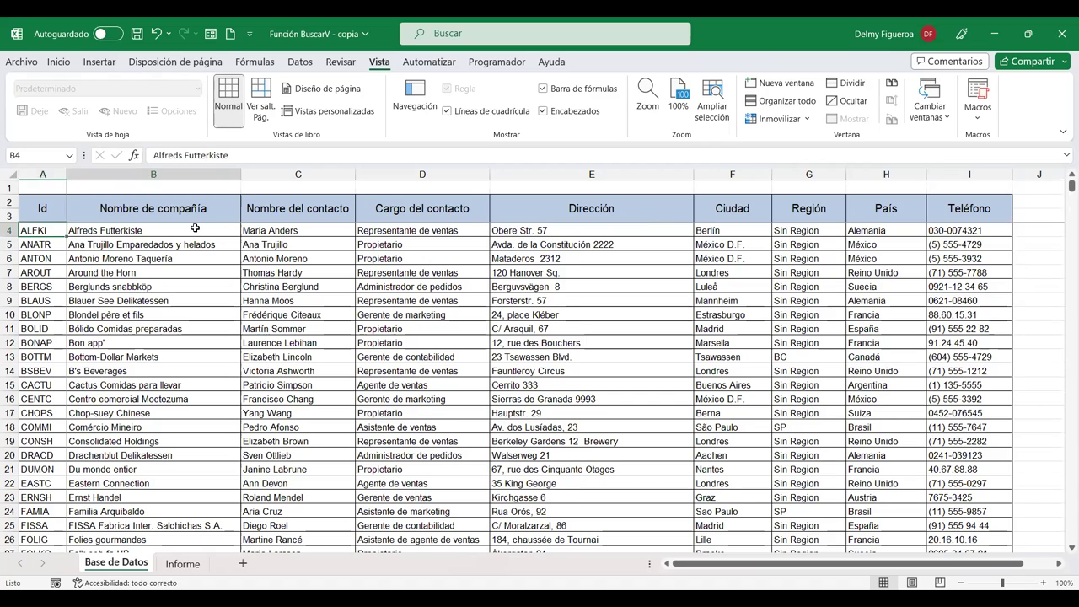
{"action": "left_click", "coordinate": [316, 229]}
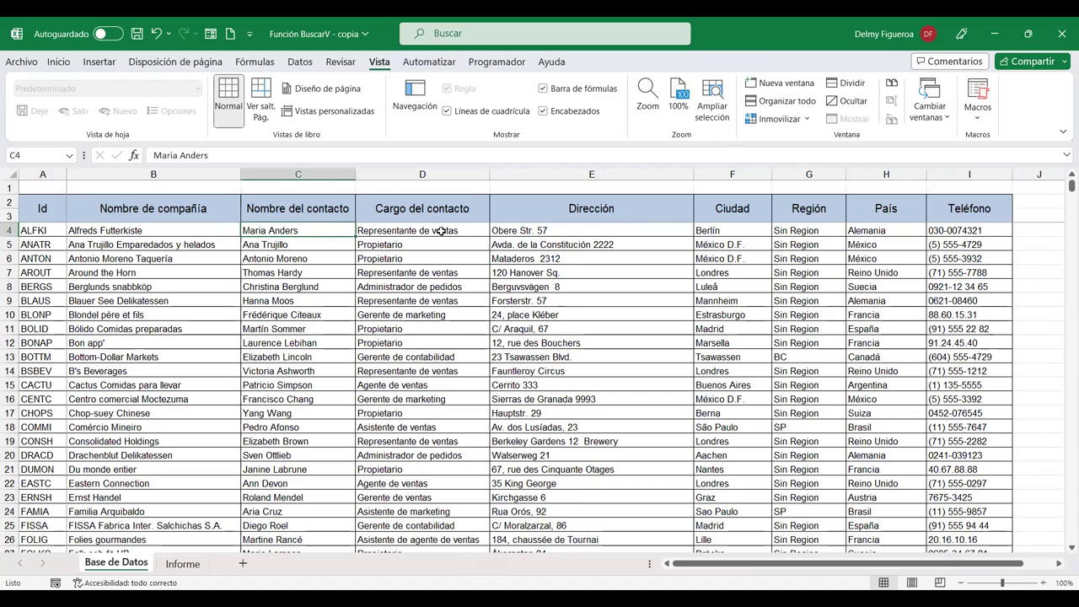
{"action": "left_click", "coordinate": [440, 230]}
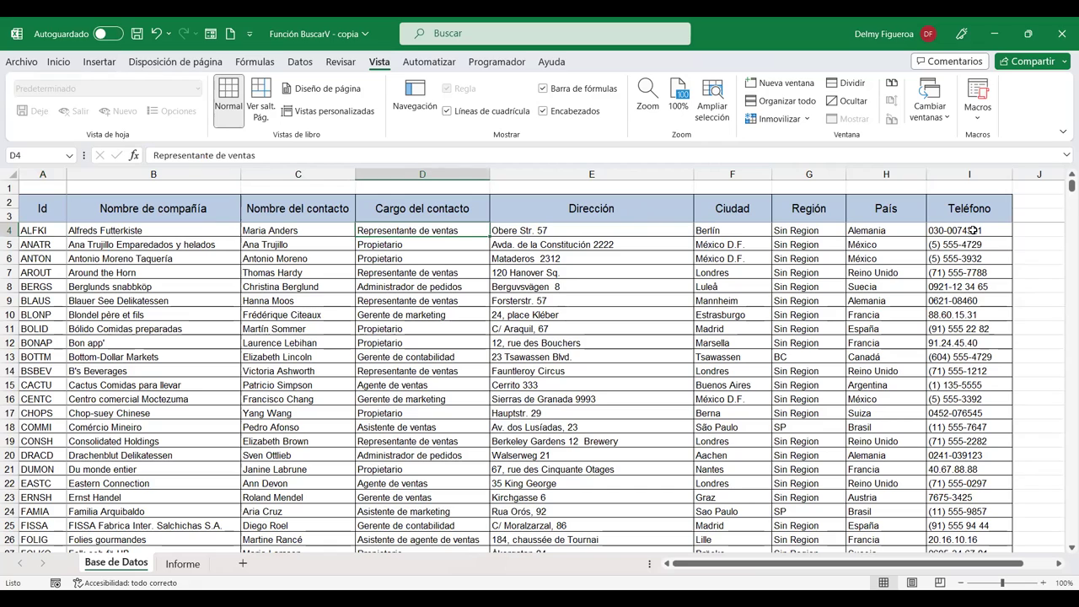
{"action": "left_click", "coordinate": [974, 230]}
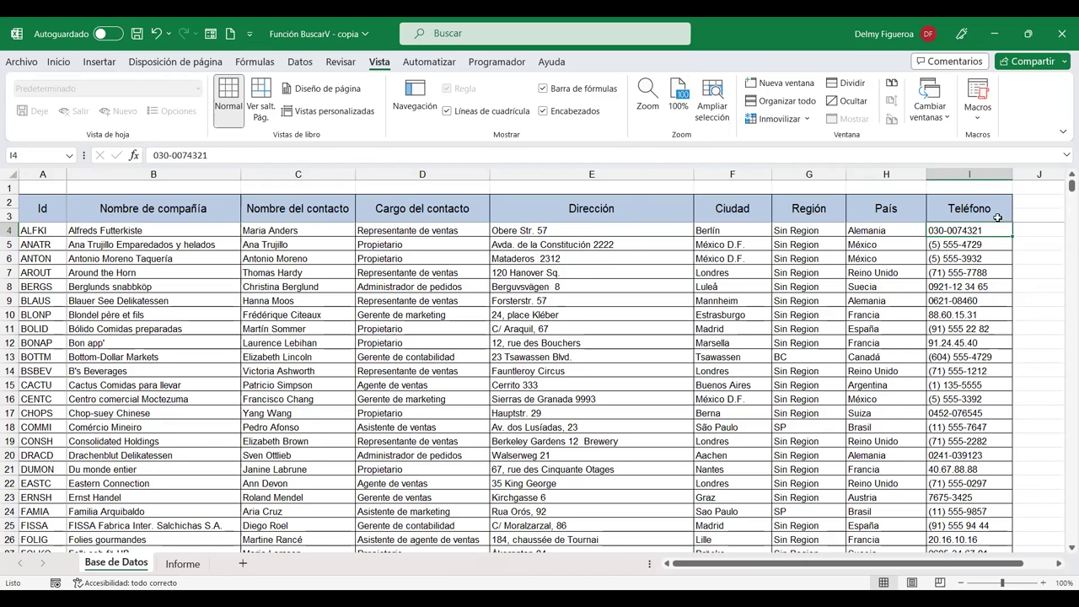
{"action": "key", "text": "ctrl+Page_Down"}
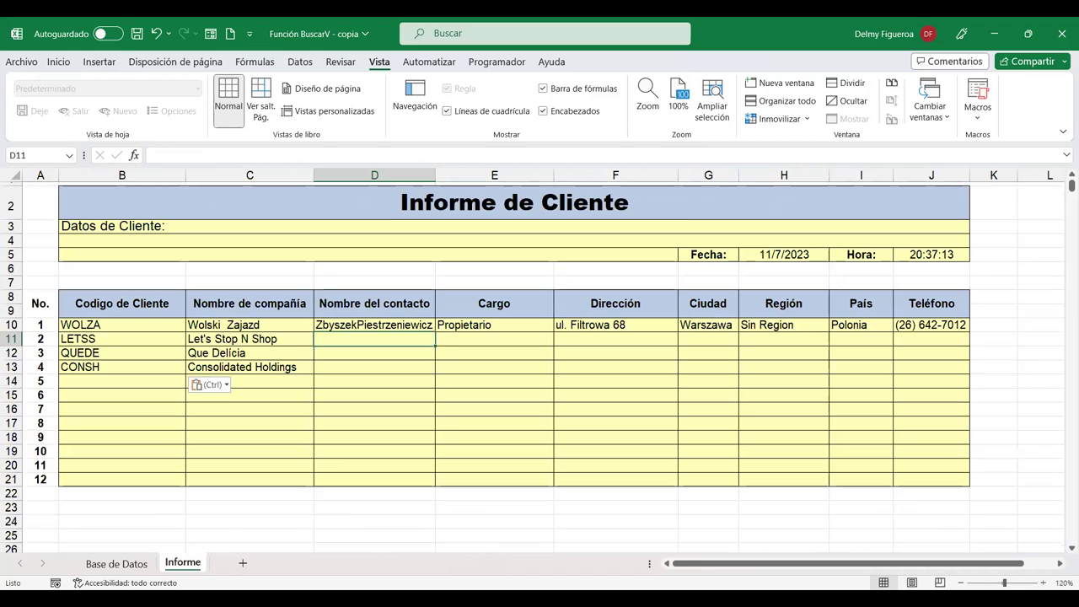
Step: Make D10's contact-name lookup range absolute as $A$4:$I$94
{"action": "left_click", "coordinate": [391, 327]}
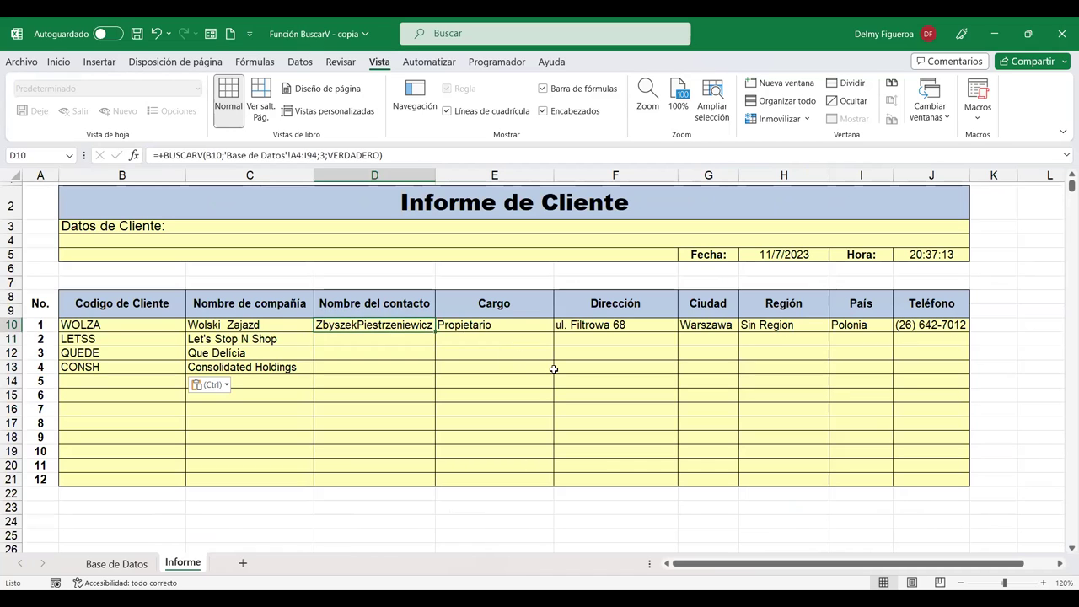
{"action": "key", "text": "F2"}
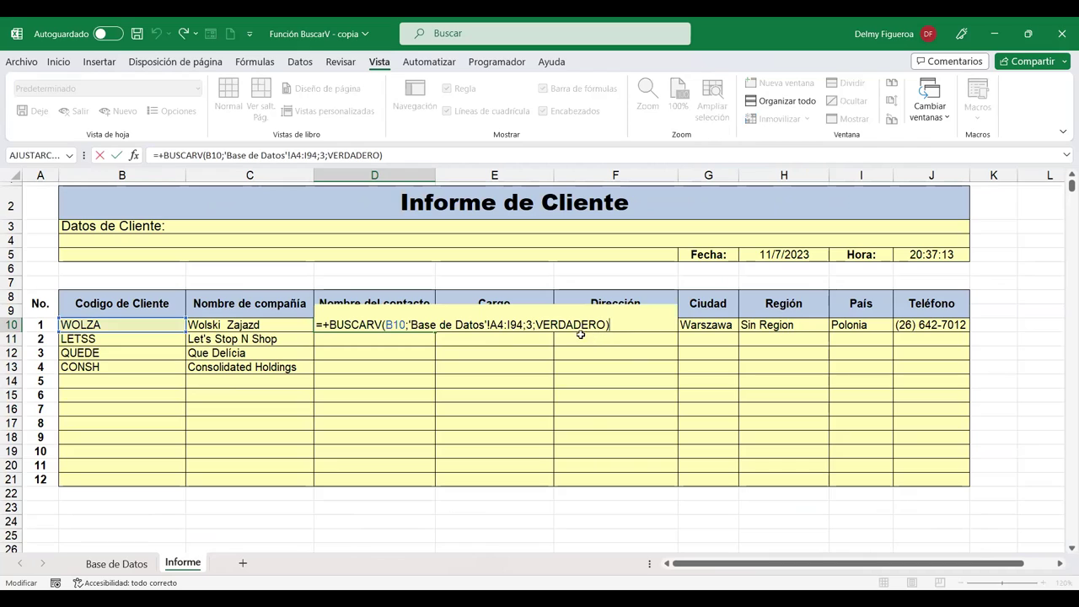
{"action": "left_click", "coordinate": [499, 325]}
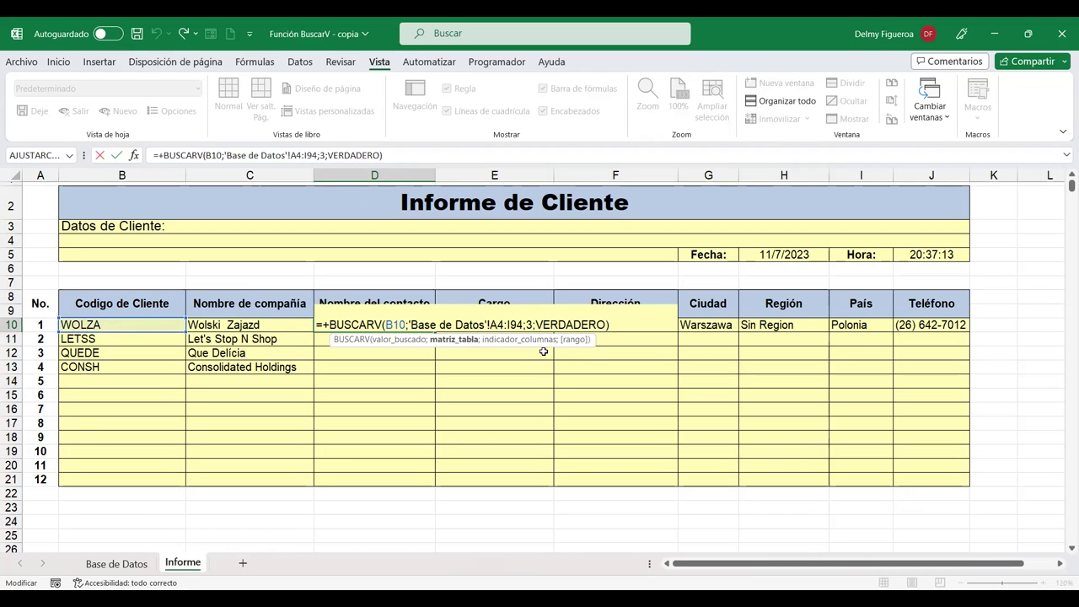
{"action": "key", "text": "F4"}
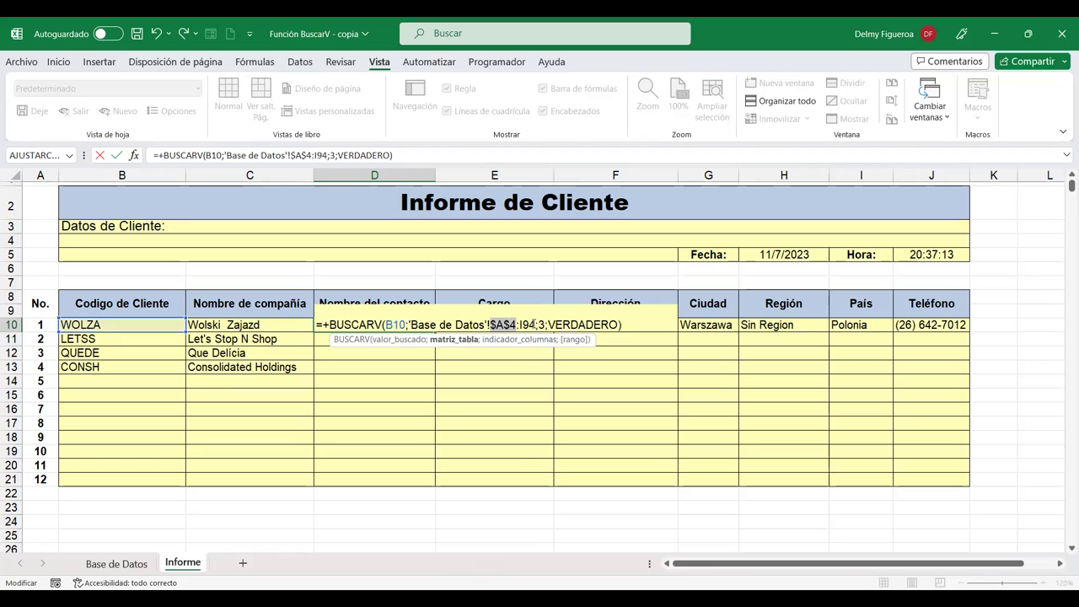
{"action": "left_click", "coordinate": [535, 325]}
{"action": "key", "text": "F4"}
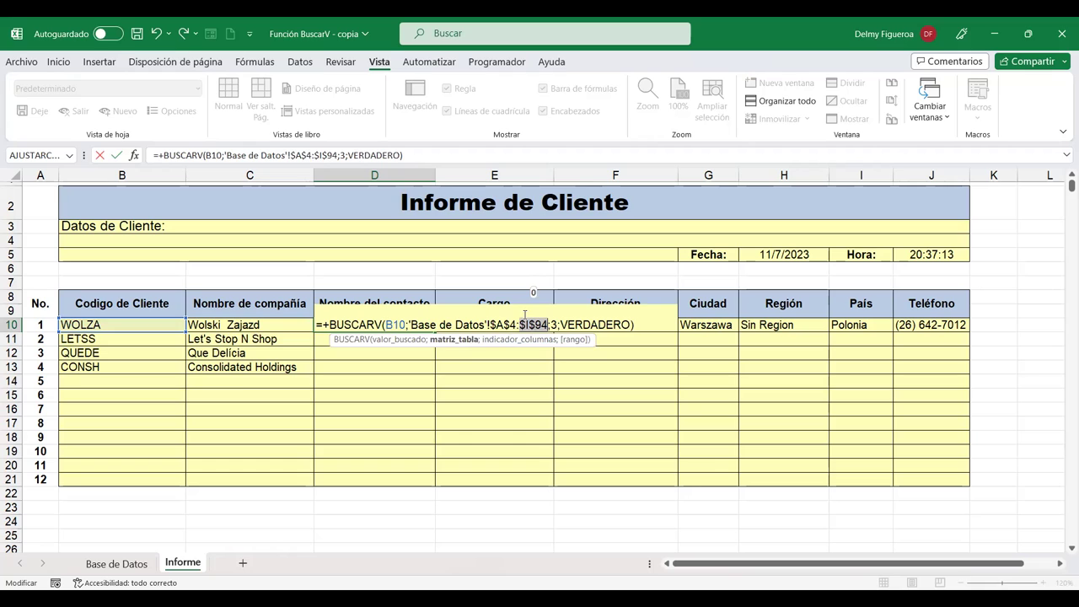
{"action": "key", "text": "Tab"}
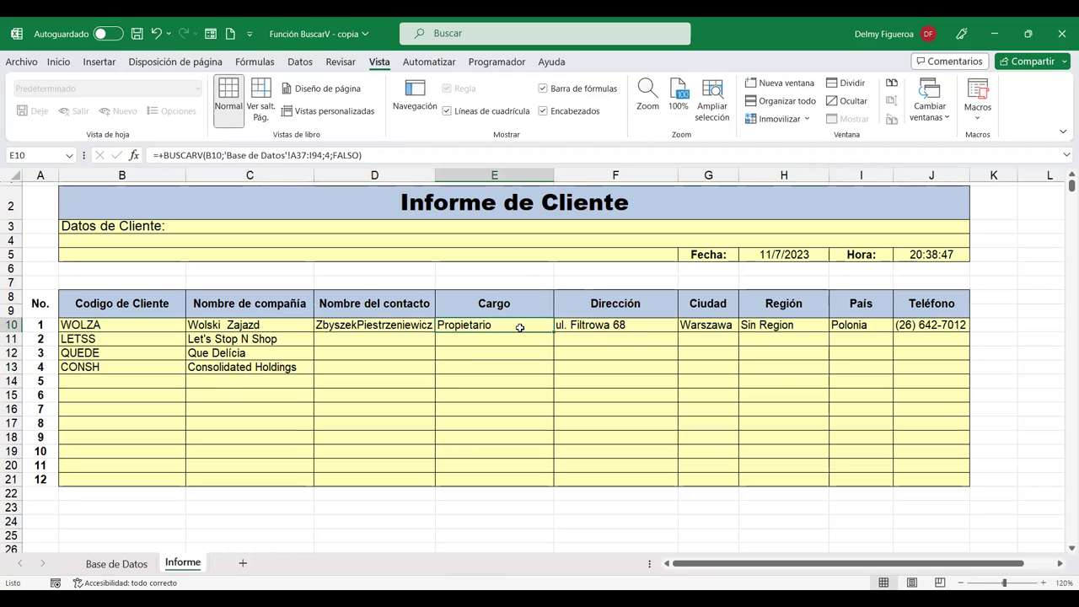
Step: Lock the Cargo lookup range in E10 as $A$37:$I$94
{"action": "double_click", "coordinate": [520, 327]}
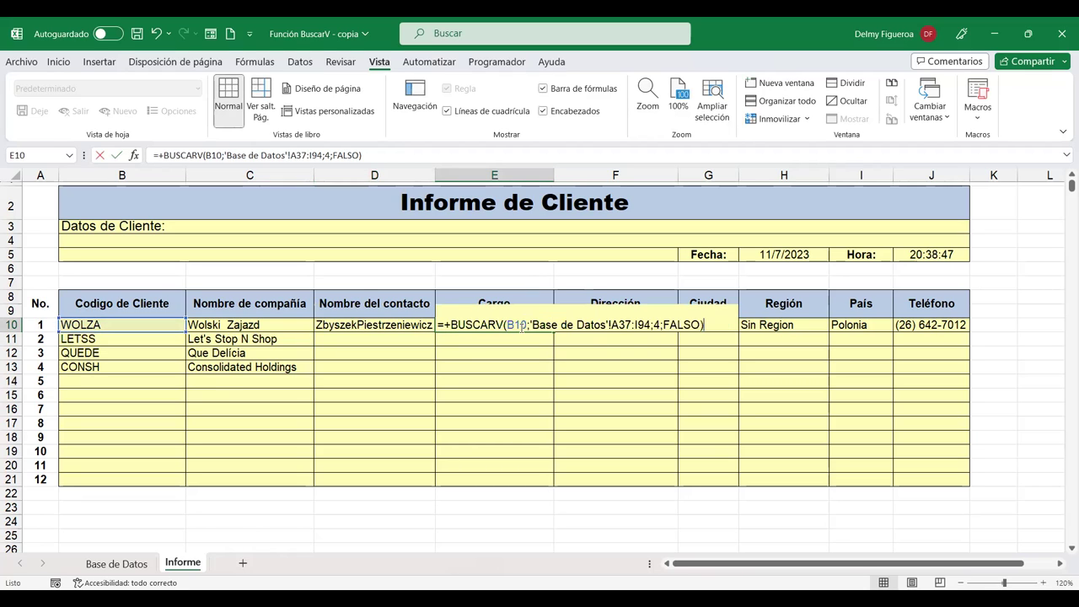
{"action": "left_click", "coordinate": [622, 325]}
{"action": "key", "text": "F4"}
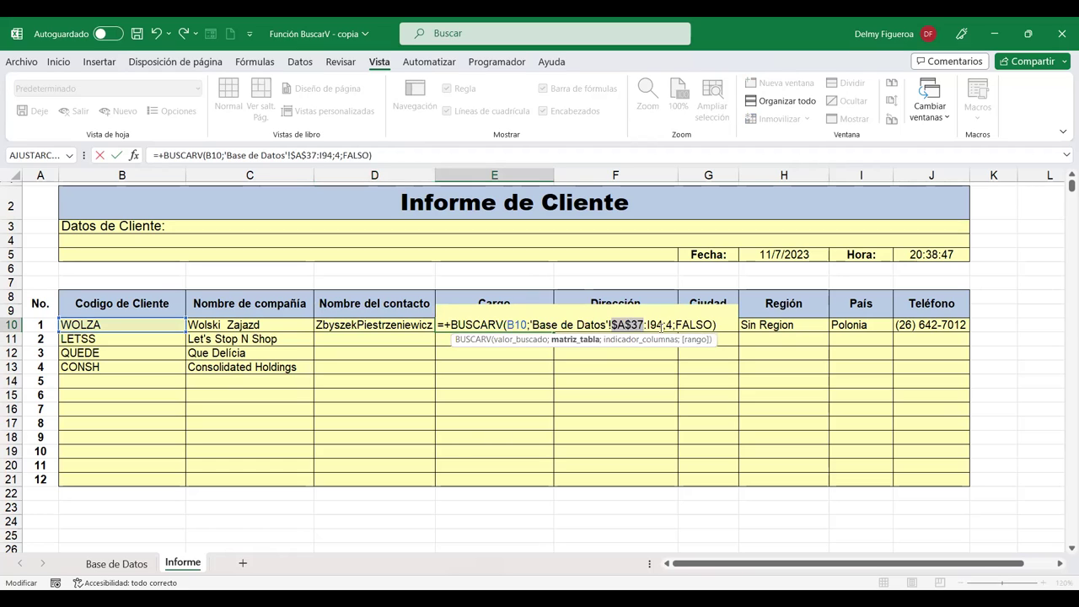
{"action": "left_click", "coordinate": [659, 325]}
{"action": "key", "text": "F4"}
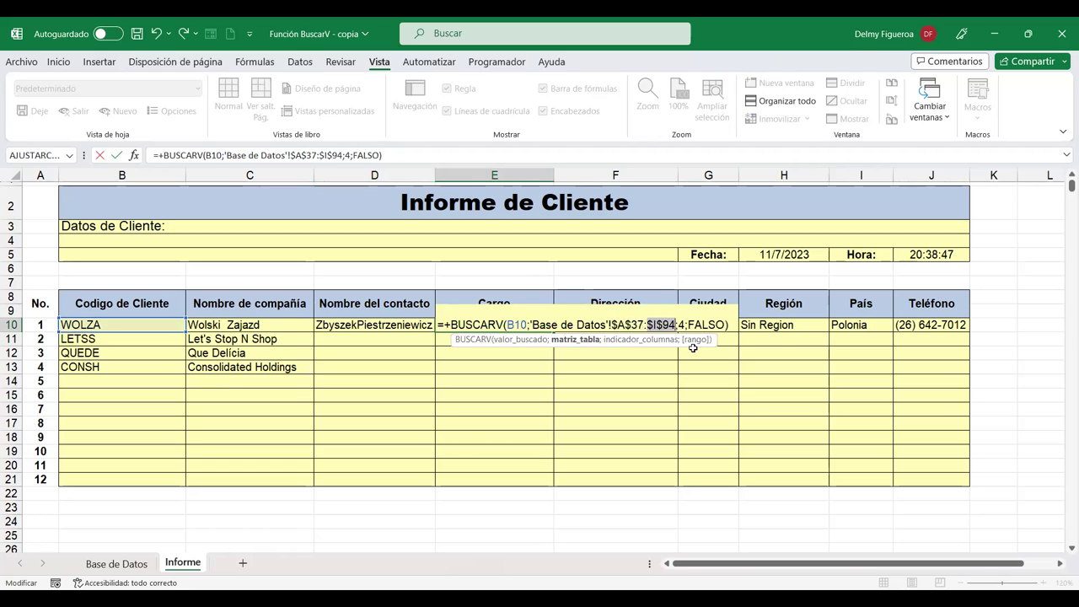
{"action": "key", "text": "Tab"}
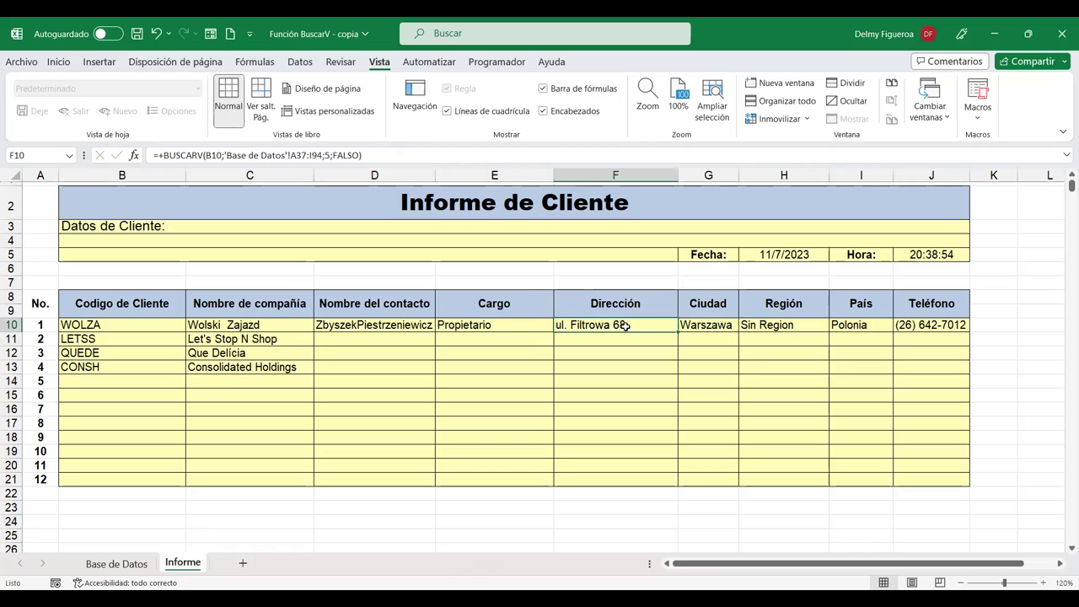
Step: Restore F10's Dirección formula and lock its lookup range as $A$37:$I$94
{"action": "type", "text": "CONSH"}
{"action": "key", "text": "ctrl+z"}
{"action": "key", "text": "ctrl+y"}
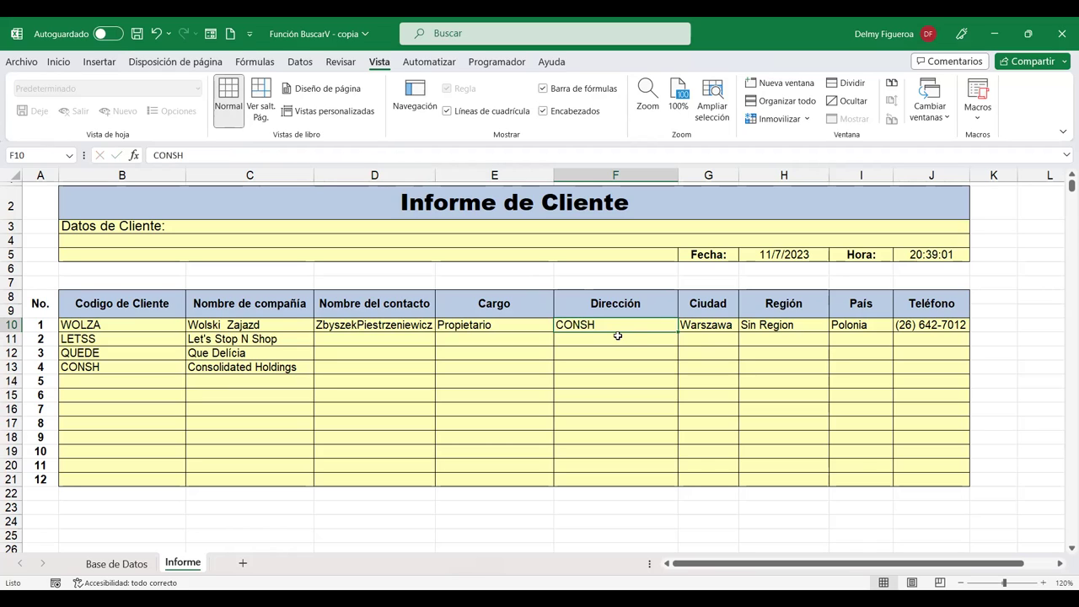
{"action": "key", "text": "ctrl+z"}
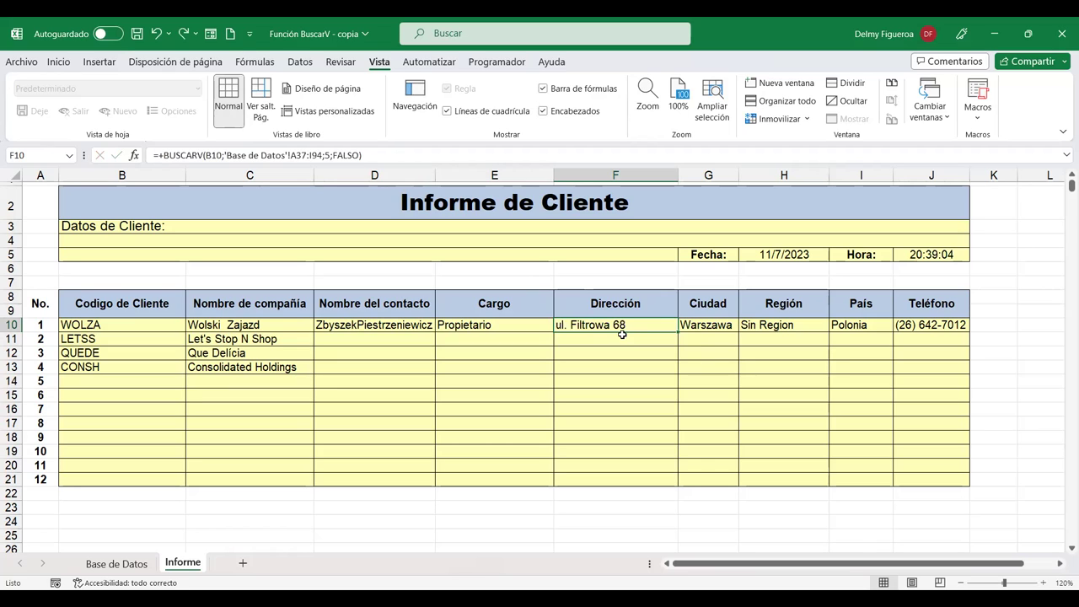
{"action": "double_click", "coordinate": [621, 330]}
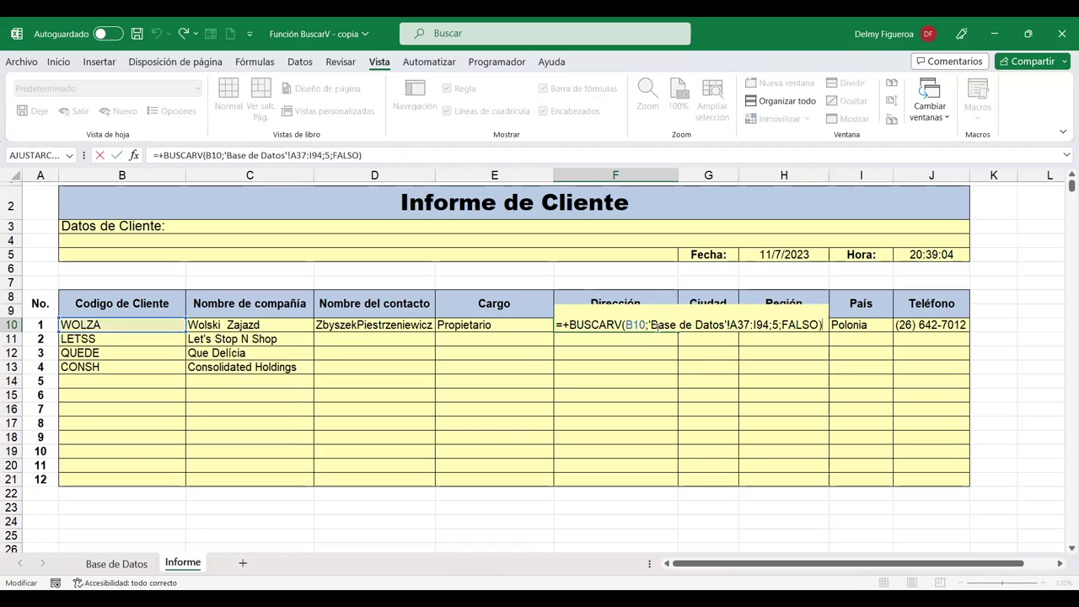
{"action": "left_click", "coordinate": [745, 324]}
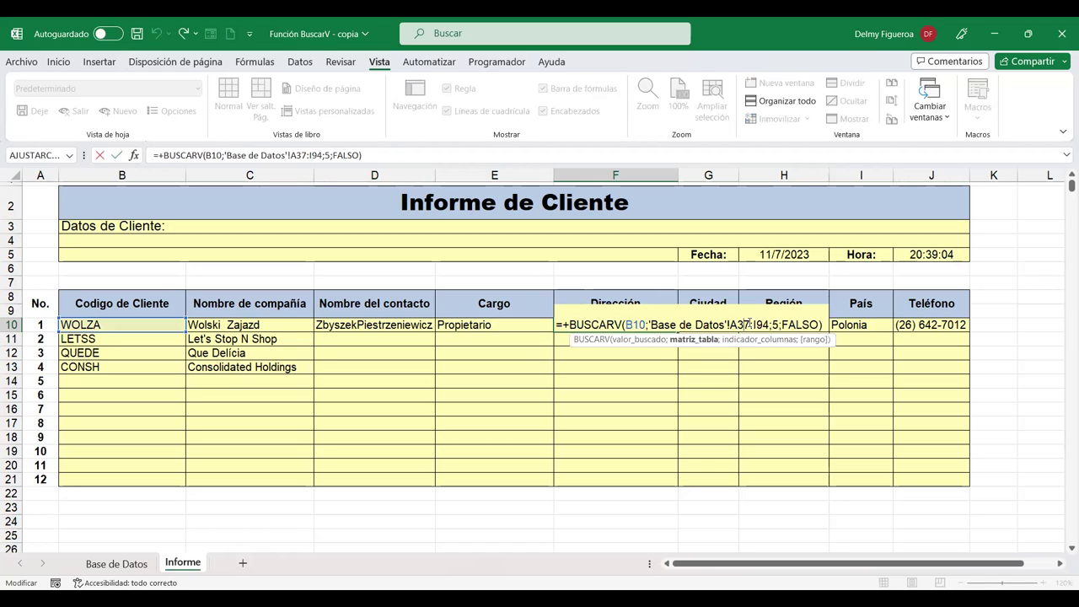
{"action": "key", "text": "F4"}
{"action": "left_click", "coordinate": [769, 325]}
{"action": "key", "text": "F4"}
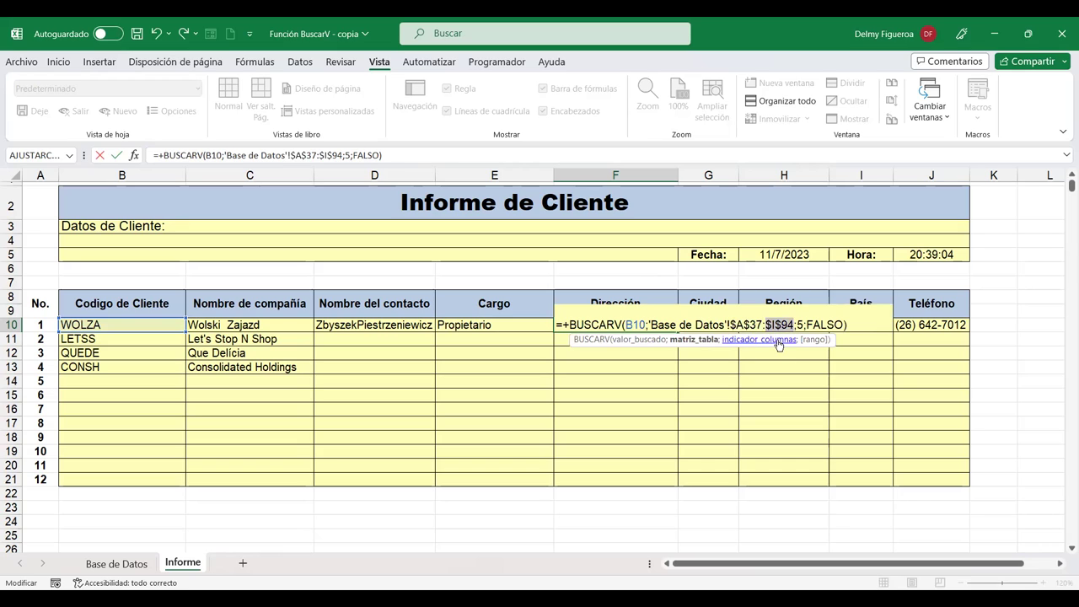
{"action": "key", "text": "Return"}
{"action": "left_click", "coordinate": [720, 326]}
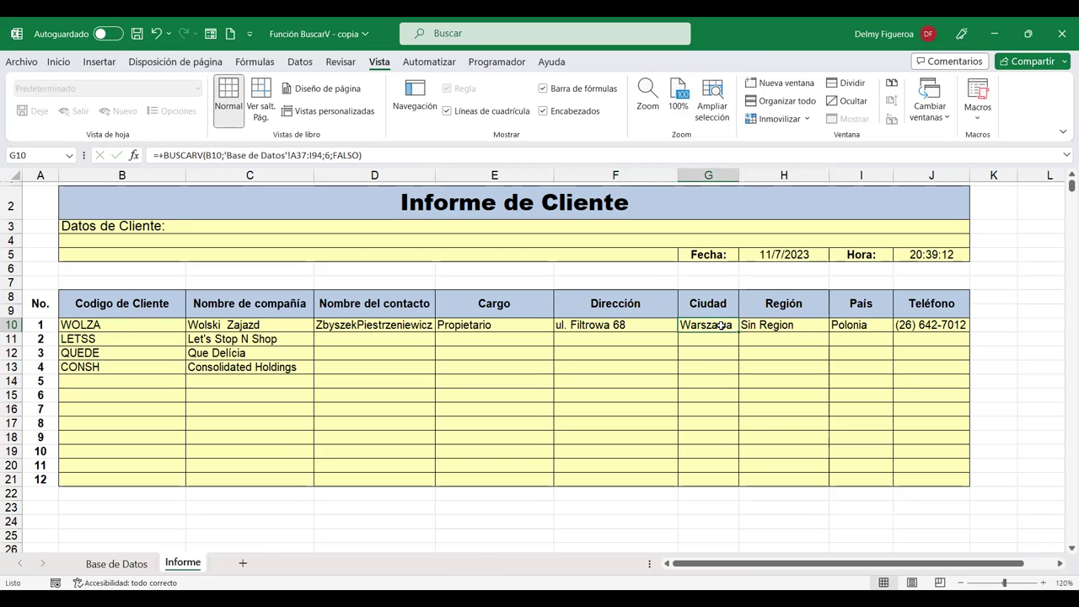
Step: Lock the lookup range as $A$37:$I$94 in the Ciudad (G10) and Región (H10) formulas
{"action": "double_click", "coordinate": [721, 326]}
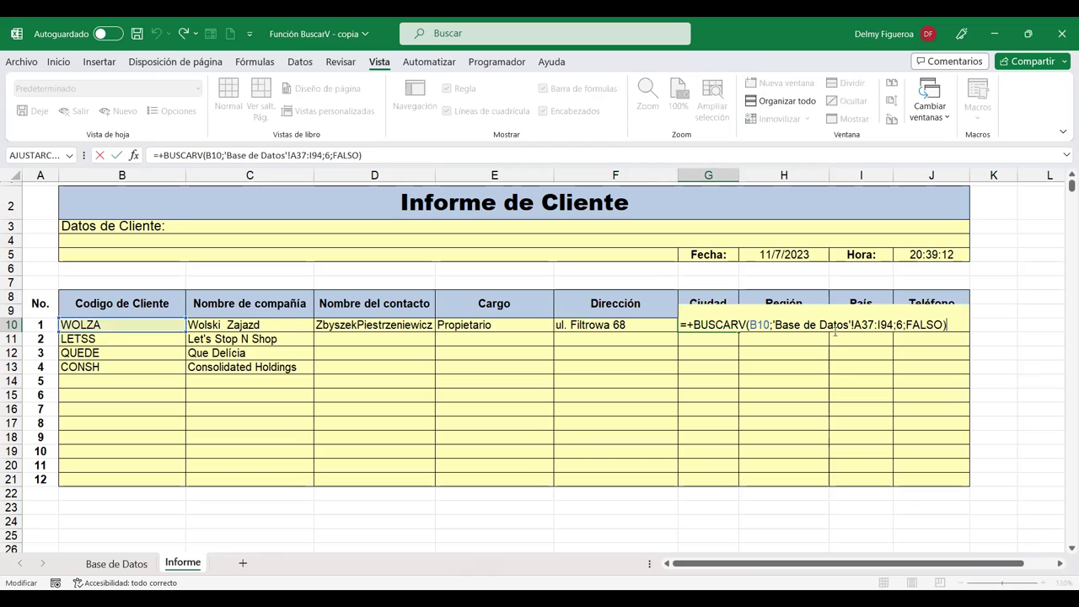
{"action": "left_click", "coordinate": [895, 324]}
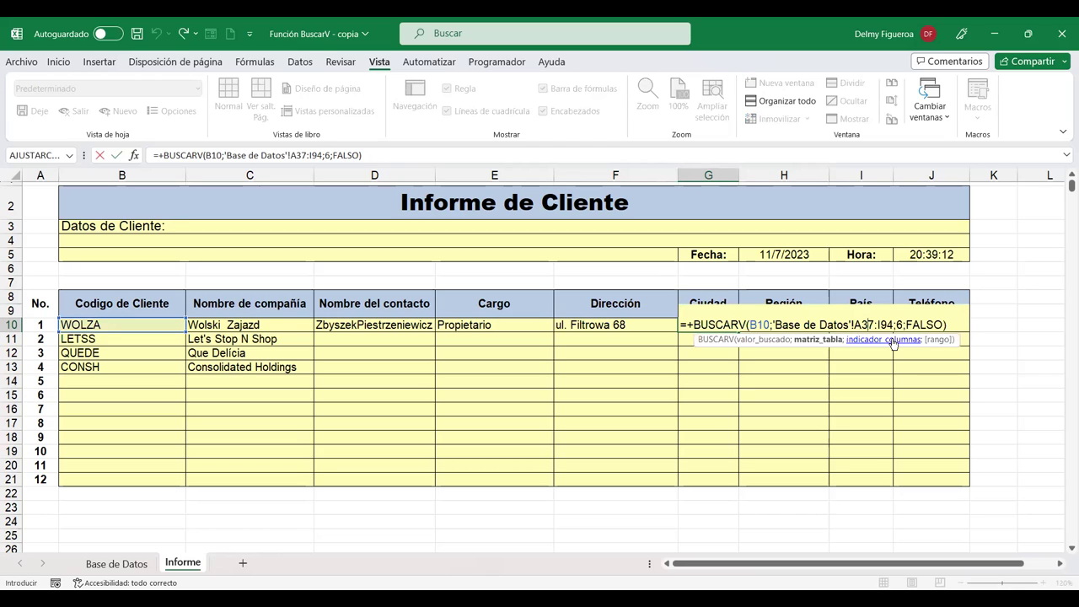
{"action": "key", "text": "F4"}
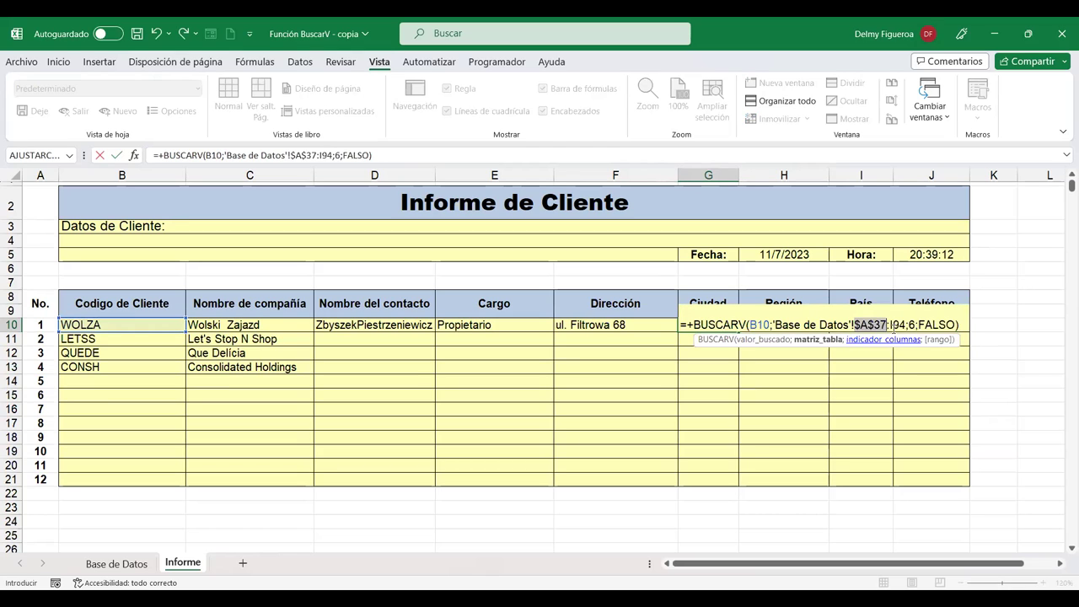
{"action": "left_click", "coordinate": [900, 325]}
{"action": "key", "text": "F4"}
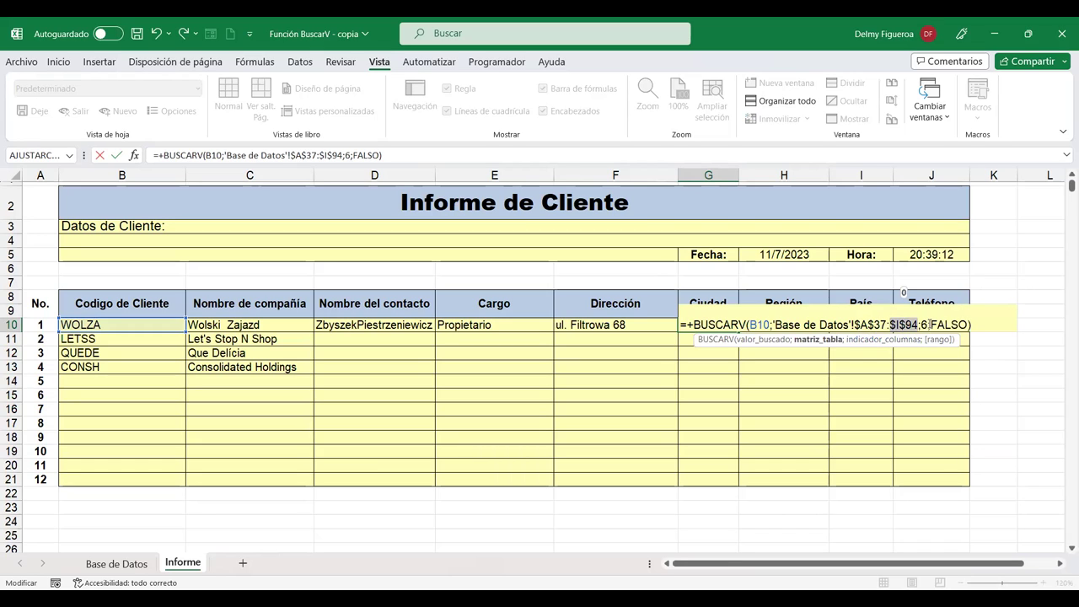
{"action": "left_click", "coordinate": [823, 330]}
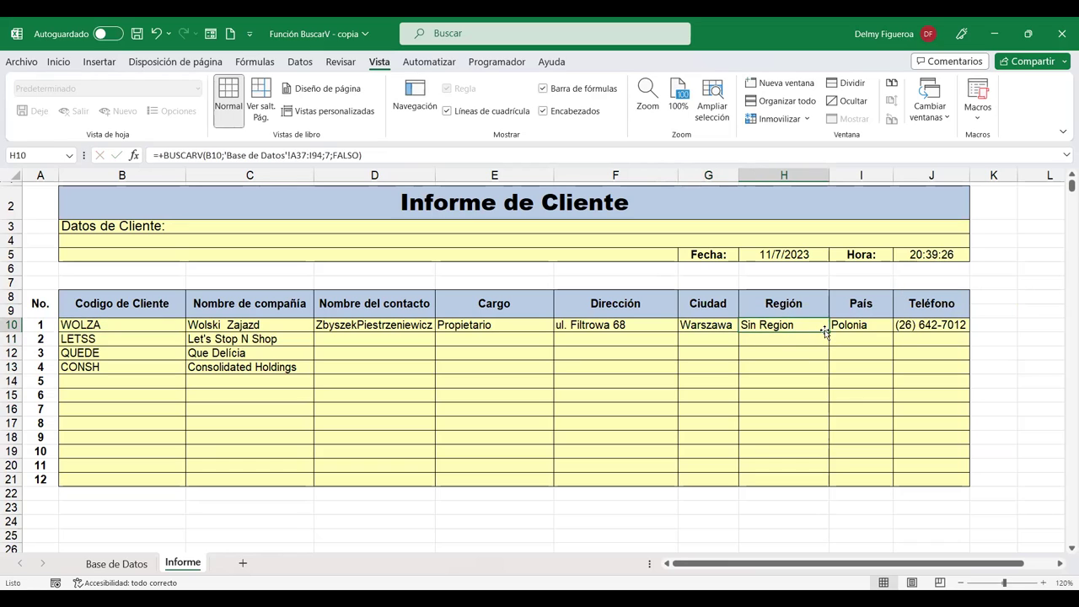
{"action": "double_click", "coordinate": [825, 331]}
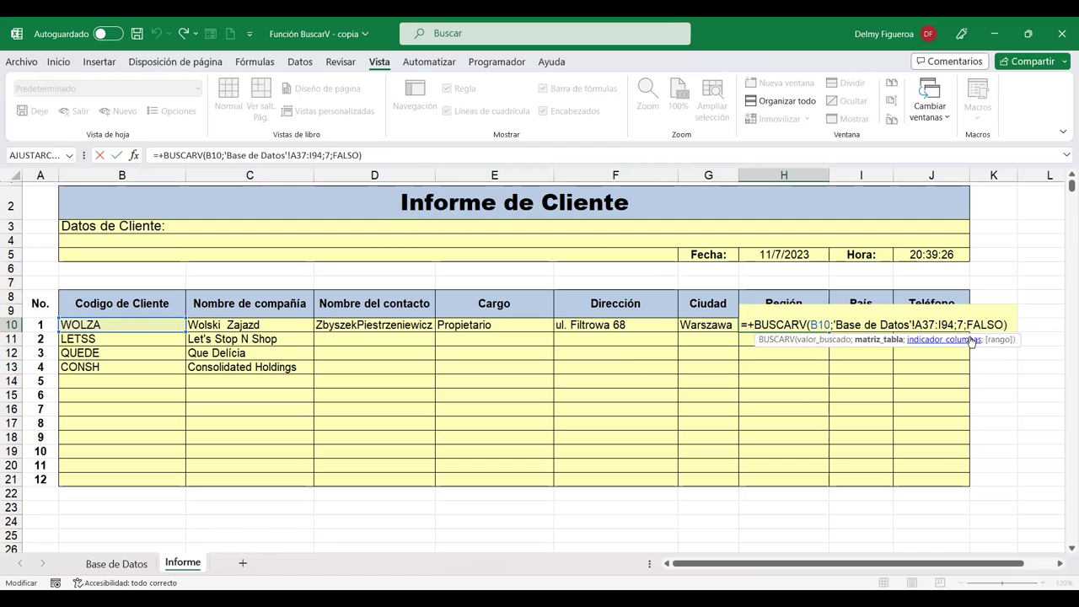
{"action": "key", "text": "F4"}
{"action": "left_click", "coordinate": [969, 325]}
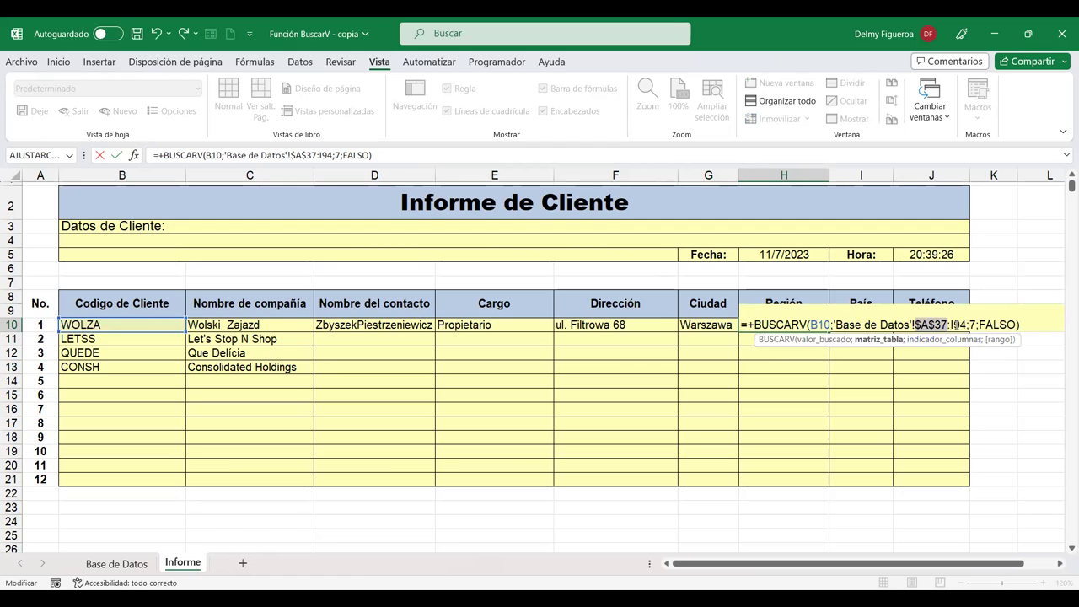
{"action": "key", "text": "F4"}
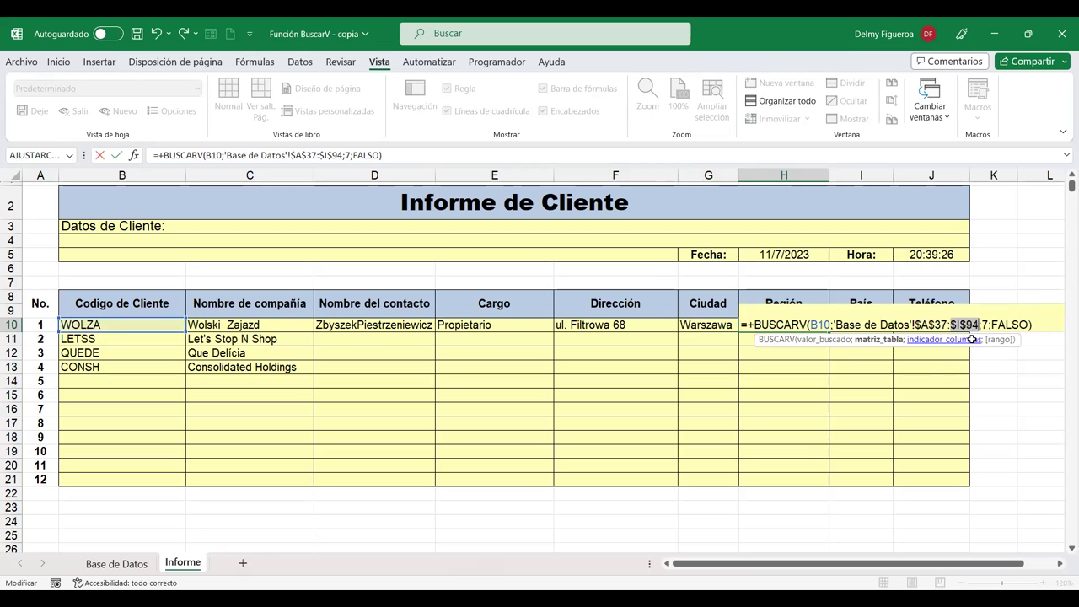
{"action": "key", "text": "Tab"}
Step: Lock the lookup range as $A$37:$I$94 in the País (I10) and Teléfono (J10) formulas
{"action": "double_click", "coordinate": [872, 327]}
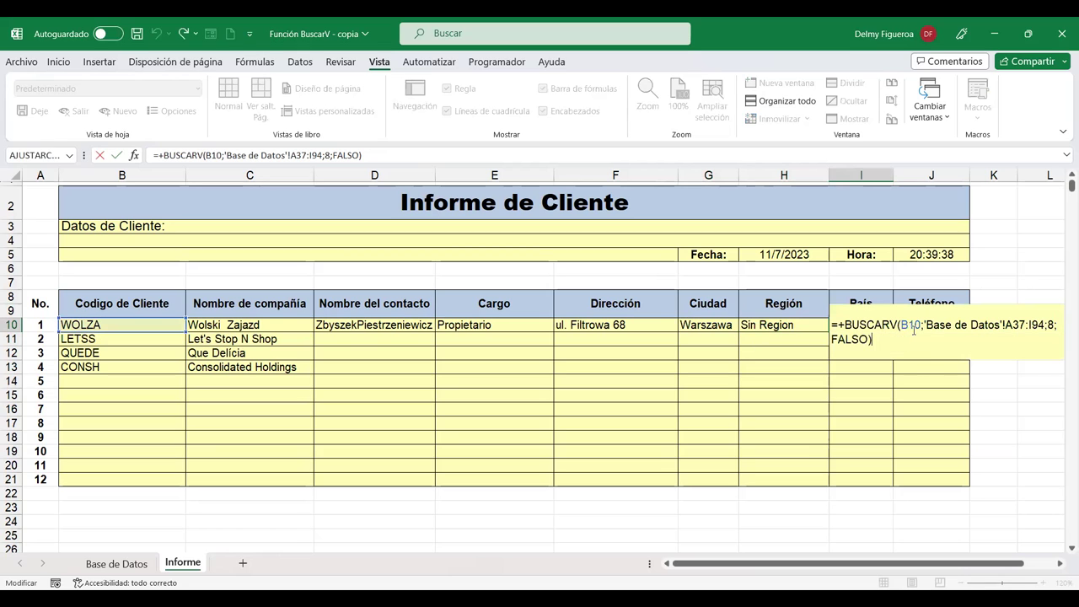
{"action": "left_click", "coordinate": [1022, 326]}
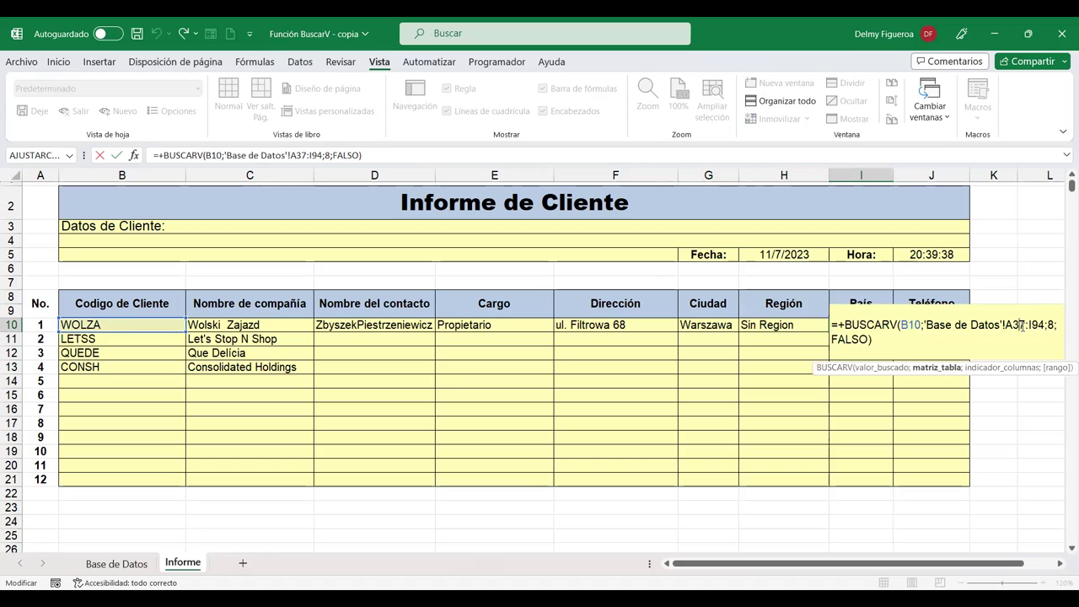
{"action": "key", "text": "F4"}
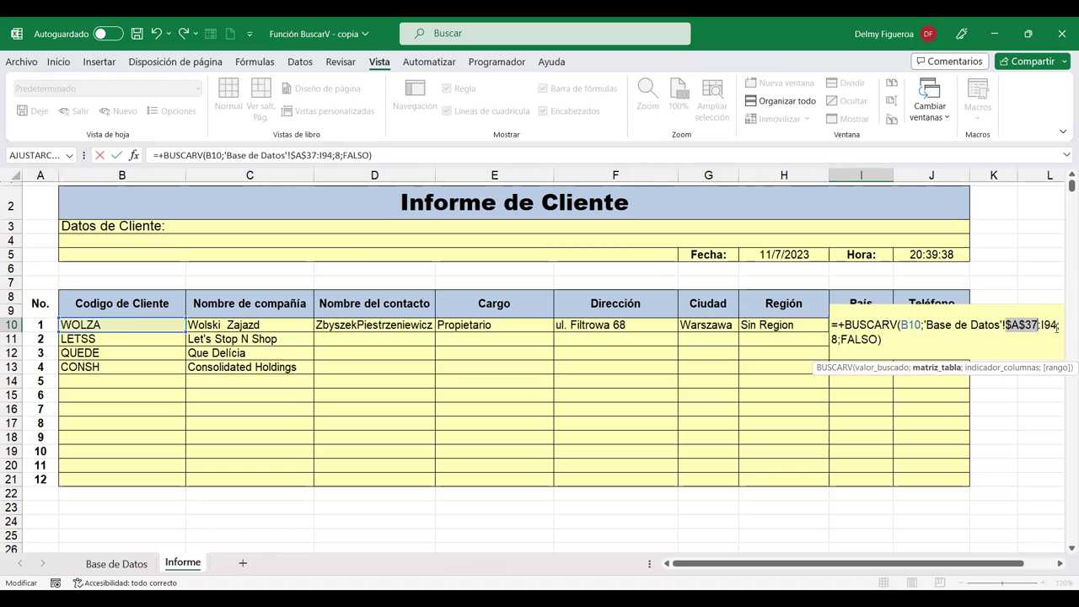
{"action": "left_click", "coordinate": [1056, 326]}
{"action": "key", "text": "F4"}
{"action": "left_click", "coordinate": [927, 325]}
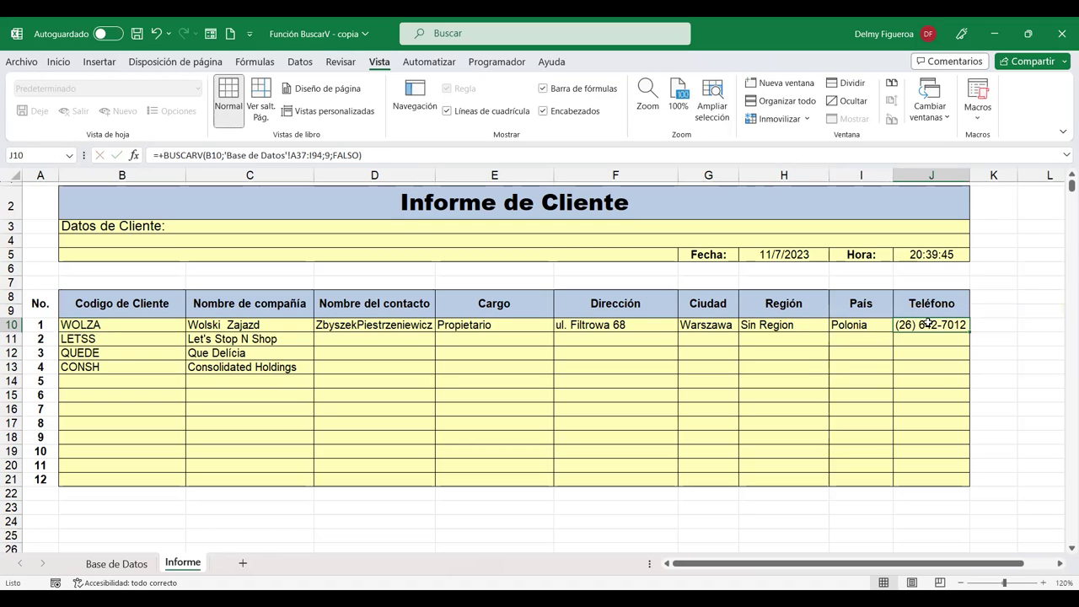
{"action": "double_click", "coordinate": [927, 325]}
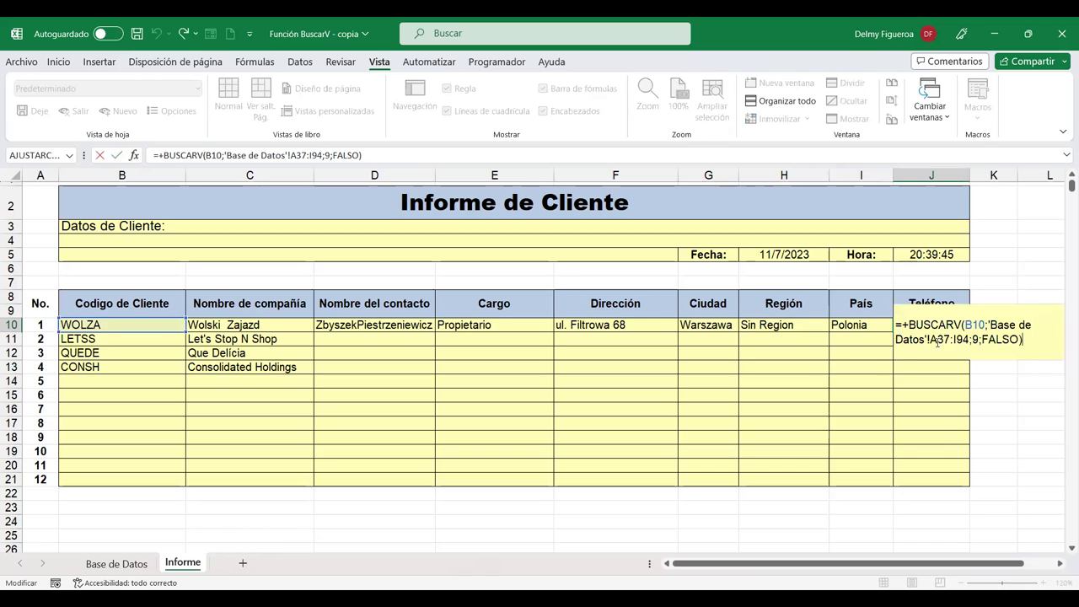
{"action": "left_click", "coordinate": [938, 340]}
{"action": "key", "text": "F4"}
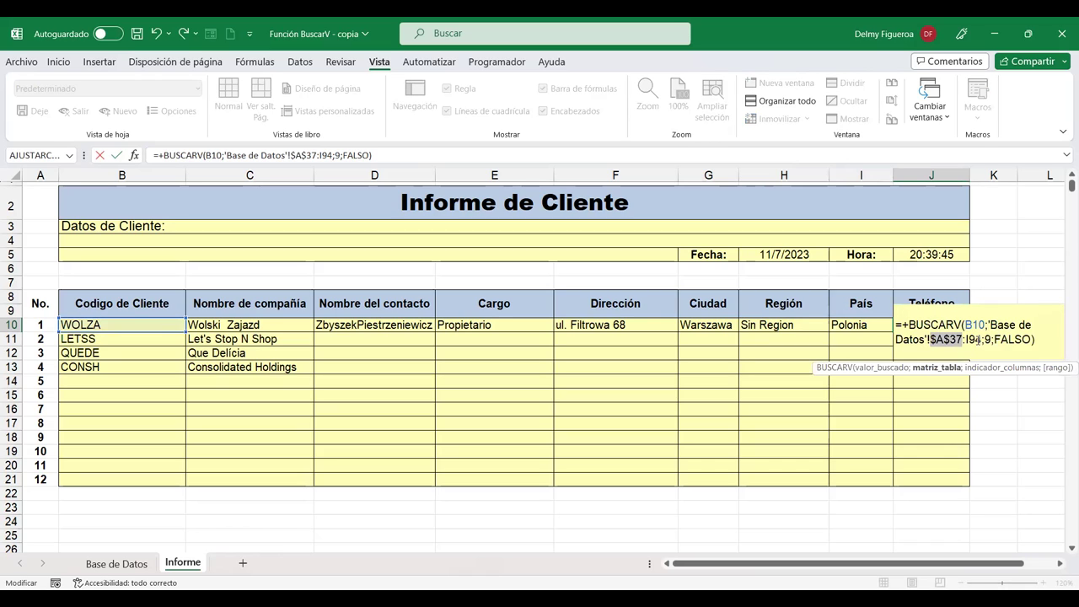
{"action": "left_click", "coordinate": [980, 339]}
{"action": "key", "text": "F4"}
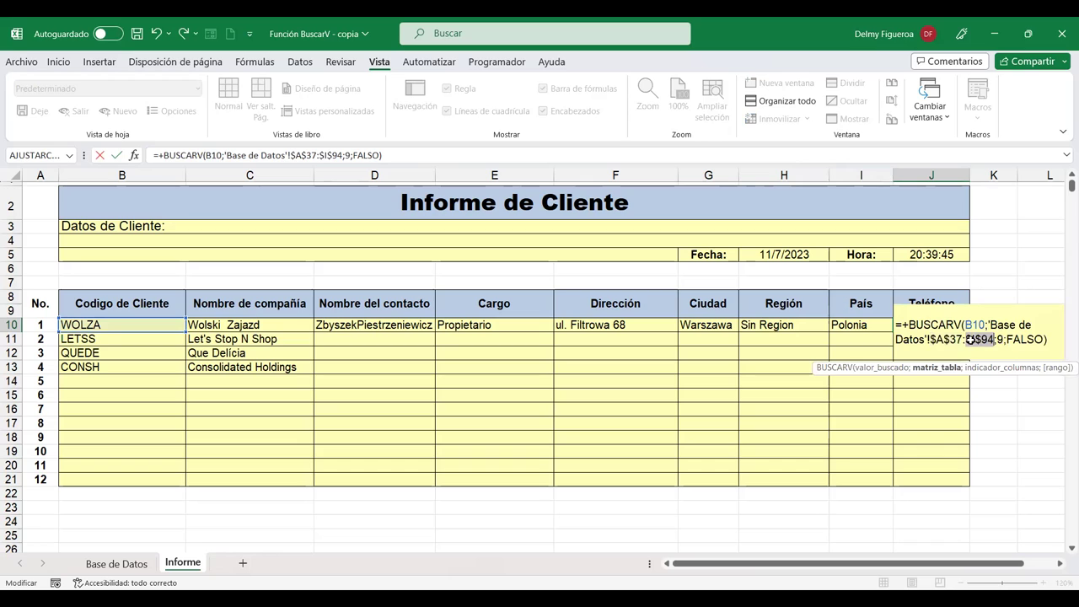
{"action": "key", "text": "Return"}
{"action": "mouse_move", "coordinate": [371, 326]}
{"action": "left_mouse_down"}
{"action": "mouse_move", "coordinate": [963, 347]}
{"action": "mouse_move", "coordinate": [970, 486]}
{"action": "left_mouse_up"}
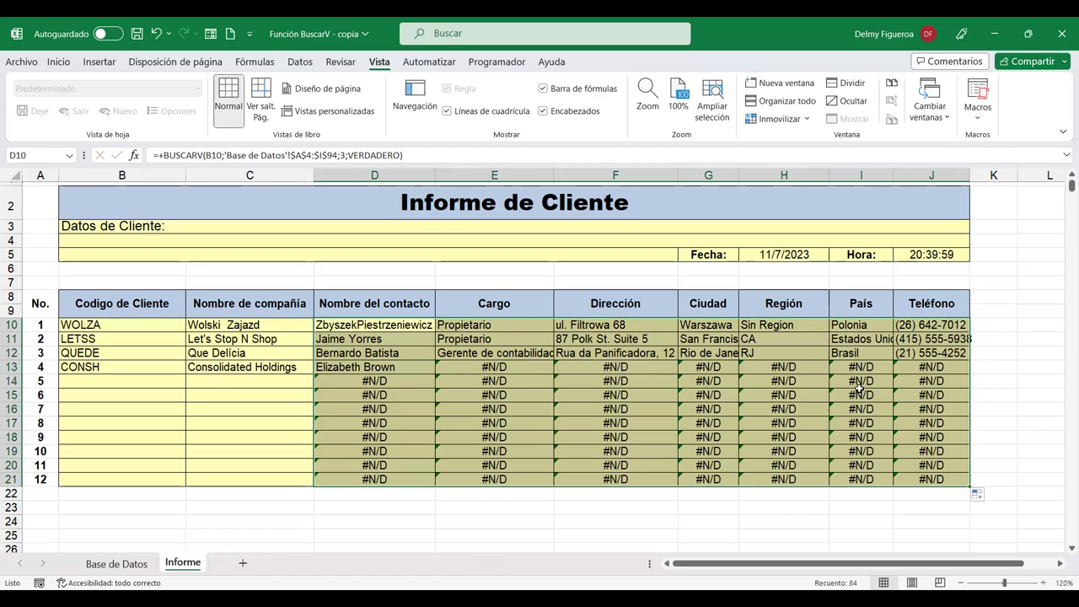
Step: Check the filled-down lookups, inspecting H17's Región formula and D10's contact formula
{"action": "left_click", "coordinate": [132, 381]}
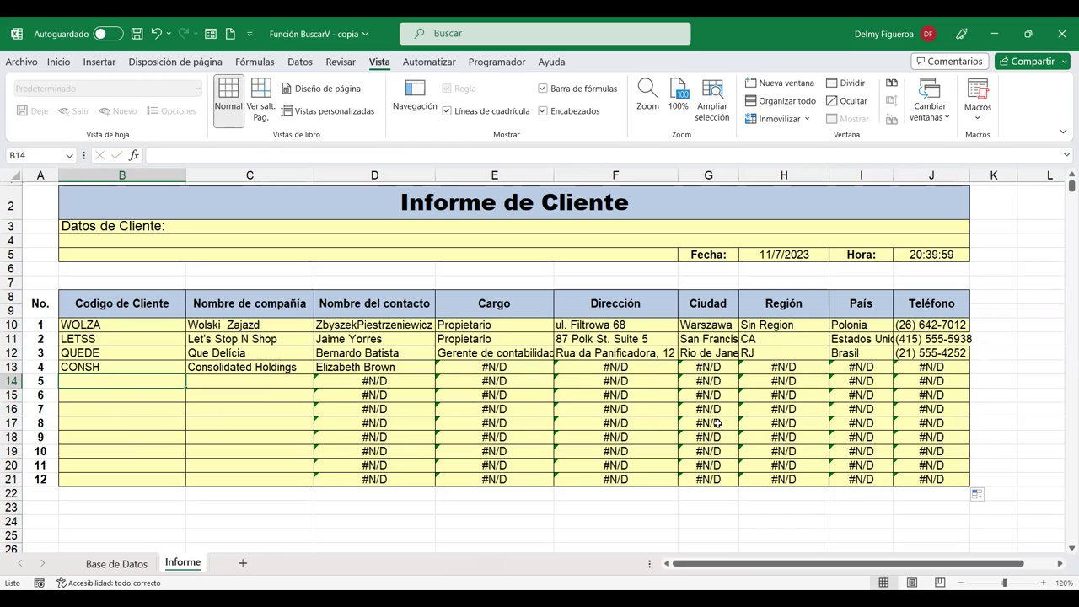
{"action": "left_click", "coordinate": [797, 422]}
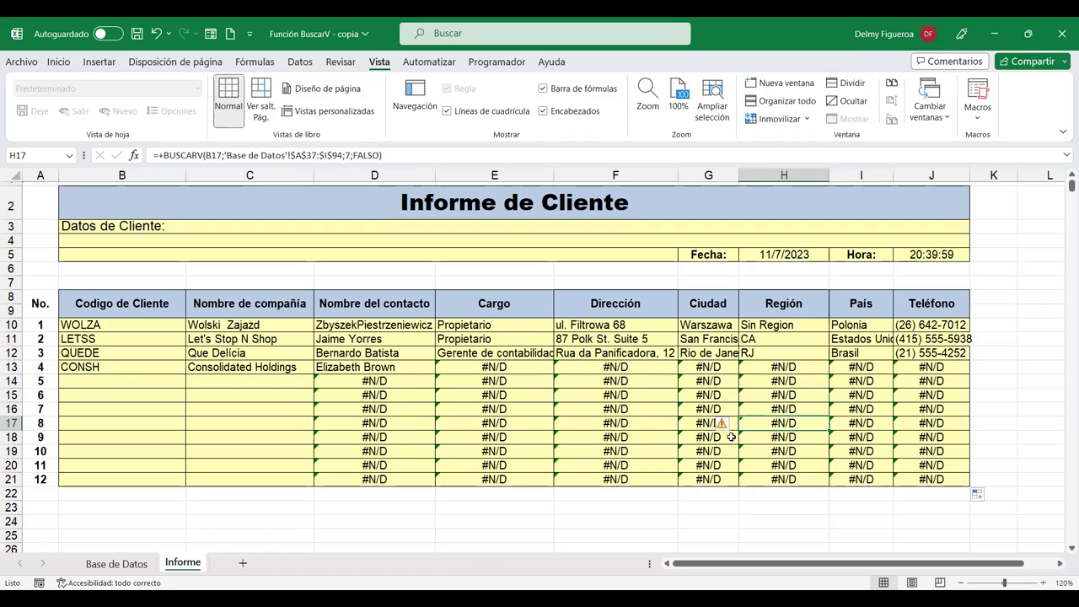
{"action": "left_click", "coordinate": [394, 328]}
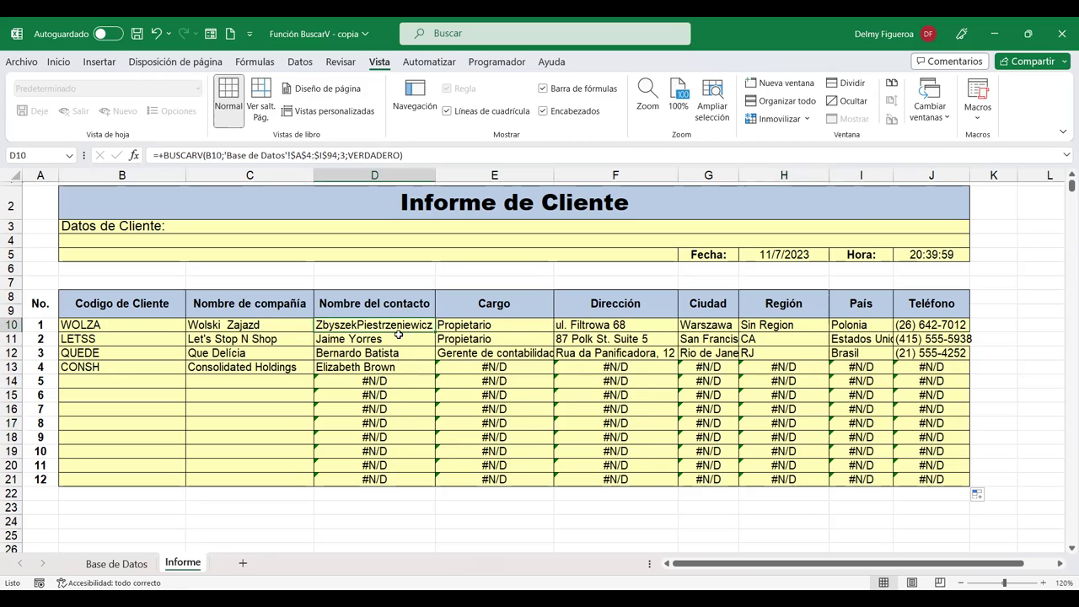
Step: Change D10 to =SI.ERROR(BUSCARV(...);""), replacing the leading plus sign
{"action": "double_click", "coordinate": [398, 331]}
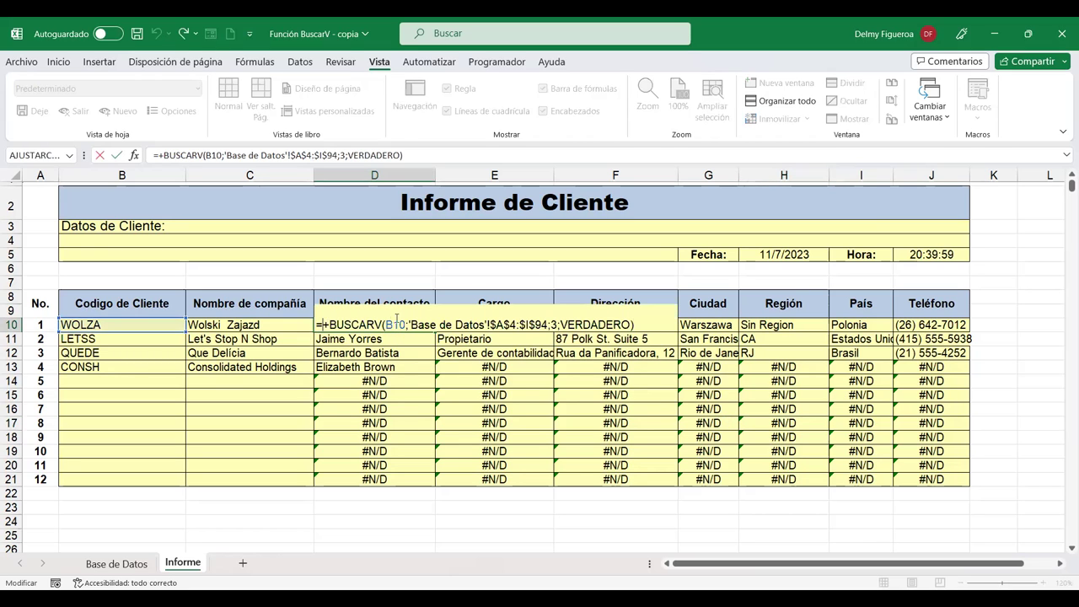
{"action": "key", "text": "Delete"}
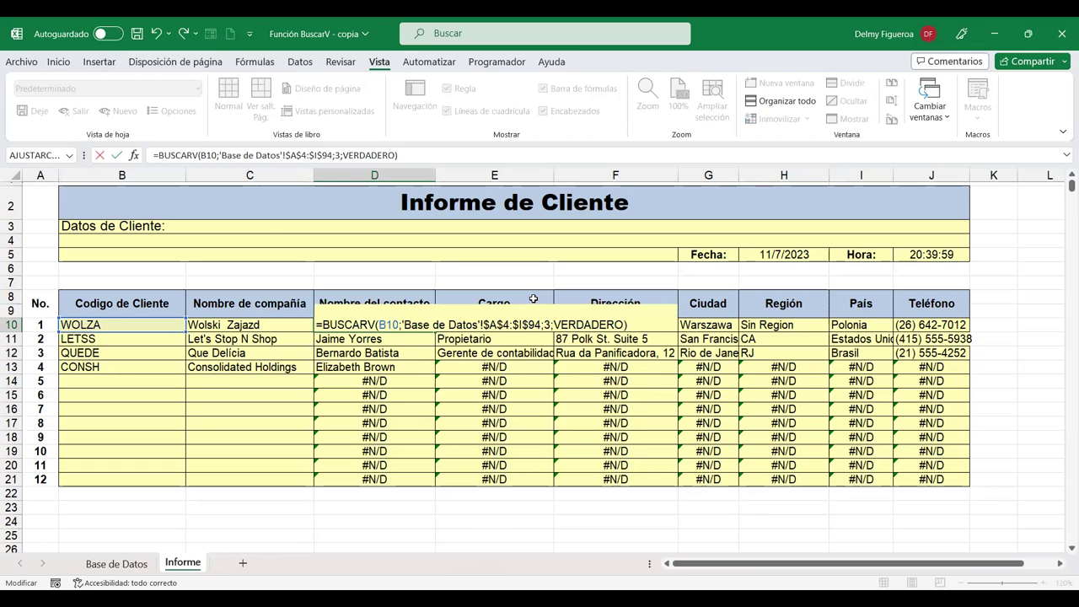
{"action": "type", "text": "SI"}
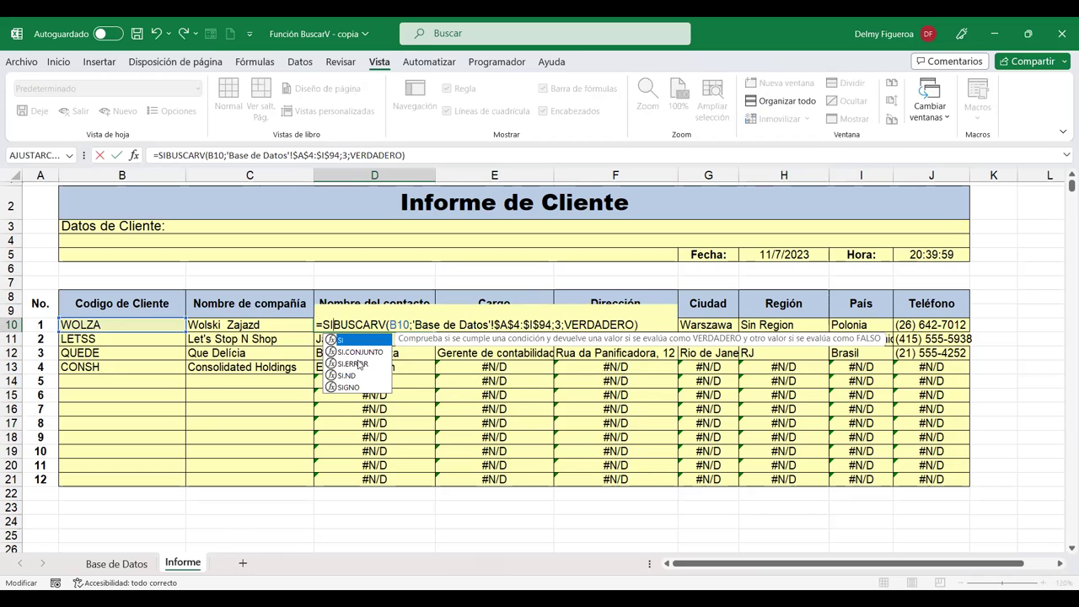
{"action": "double_click", "coordinate": [352, 363]}
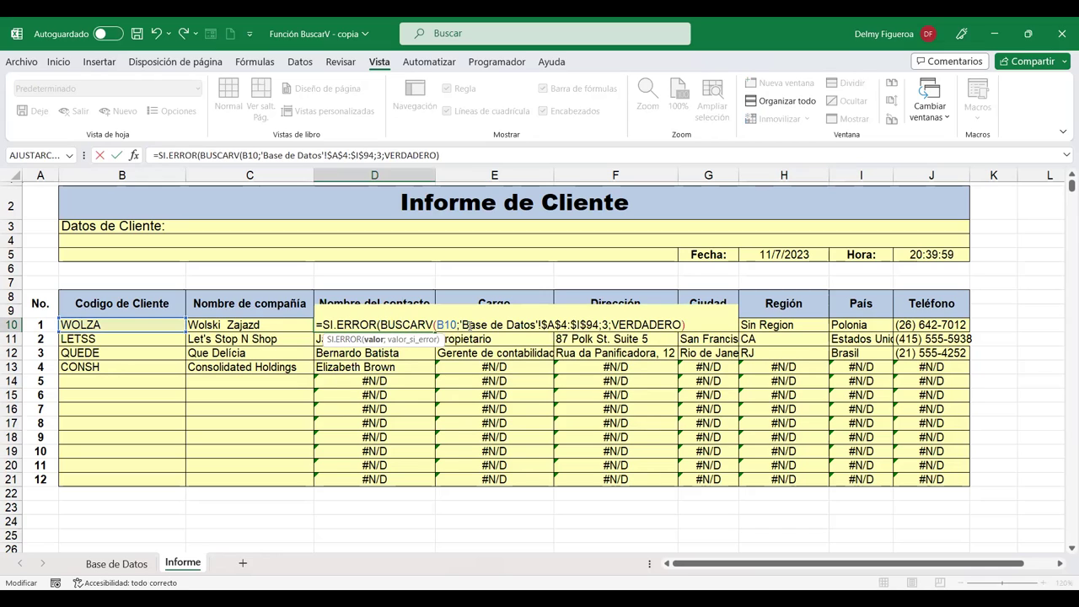
{"action": "left_click", "coordinate": [684, 324]}
{"action": "type", "text": ";"}
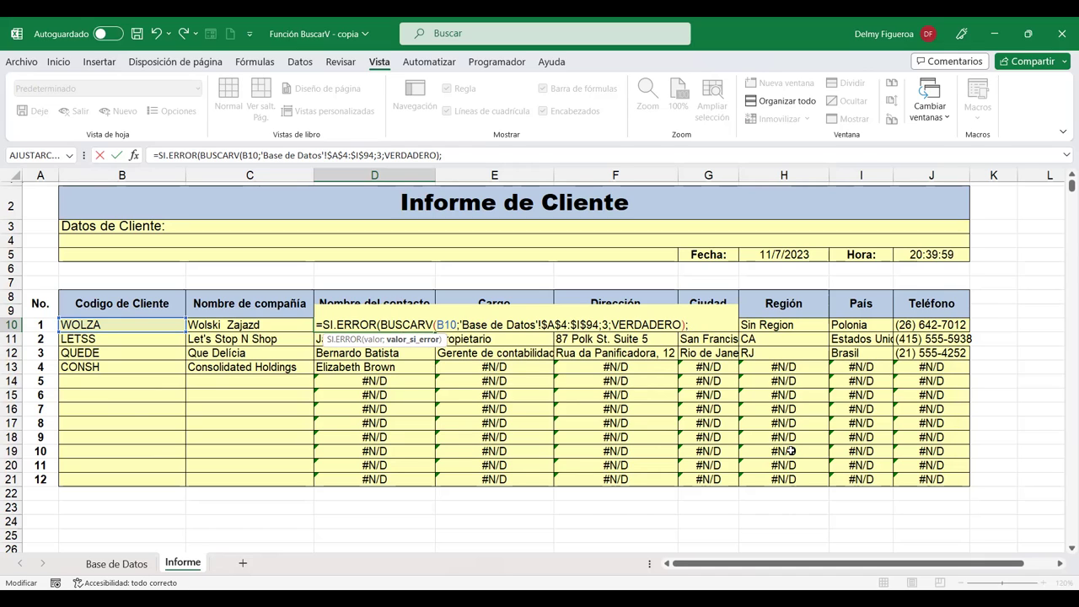
{"action": "type", "text": "\"\""}
{"action": "type", "text": ")"}
{"action": "key", "text": "Return"}
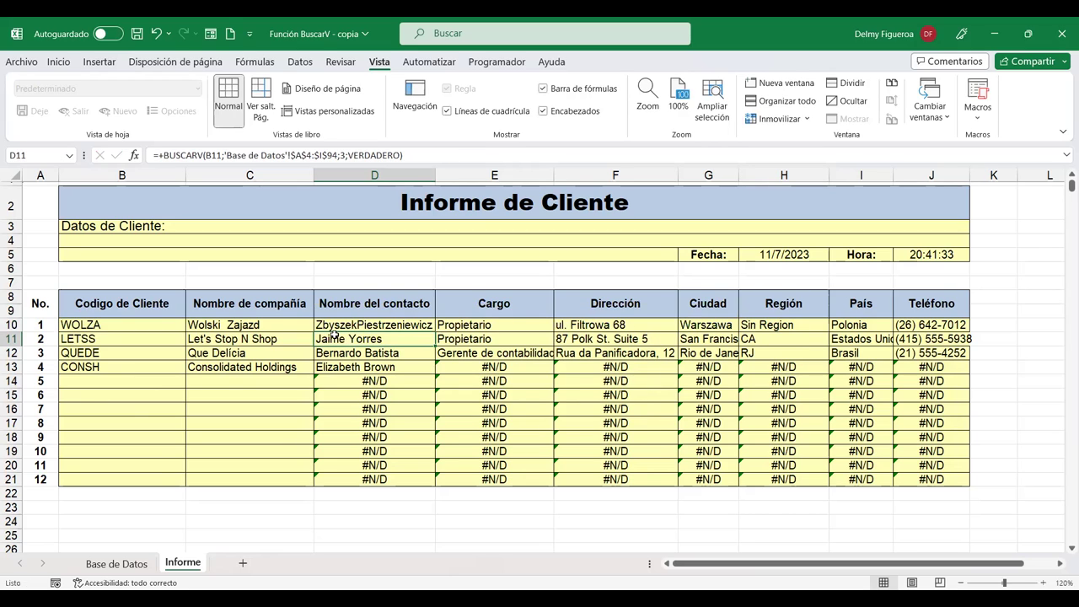
{"action": "left_click", "coordinate": [377, 324]}
Step: Fill D10's SI.ERROR formula down to D21 and confirm D14–D18 come out blank
{"action": "left_click_drag", "start_coordinate": [434, 334], "coordinate": [435, 482]}
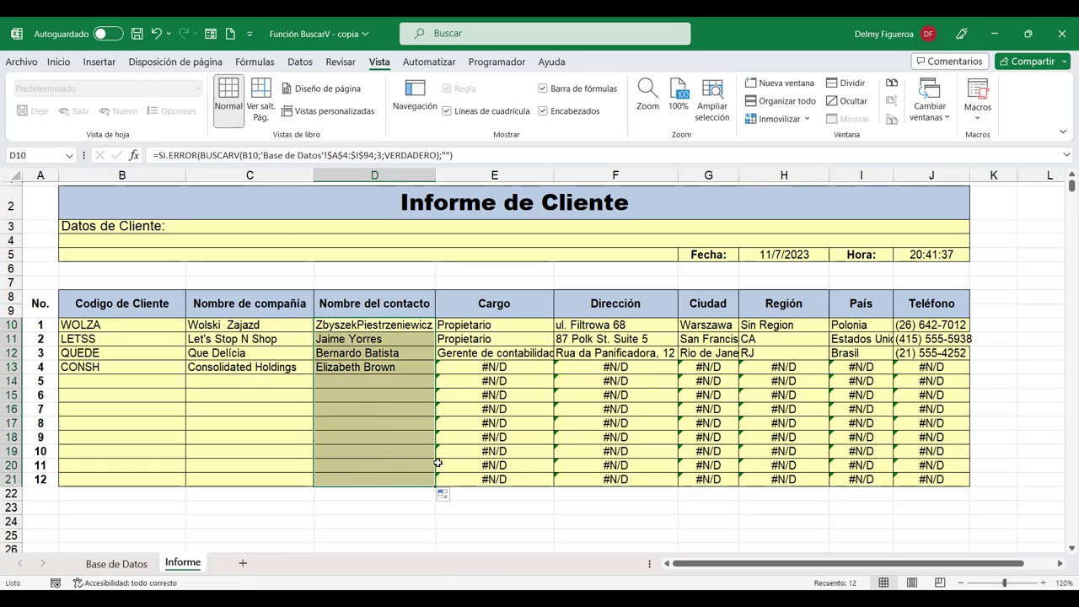
{"action": "left_click", "coordinate": [403, 381]}
{"action": "left_click", "coordinate": [403, 409]}
{"action": "left_click", "coordinate": [402, 423]}
{"action": "left_click", "coordinate": [394, 438]}
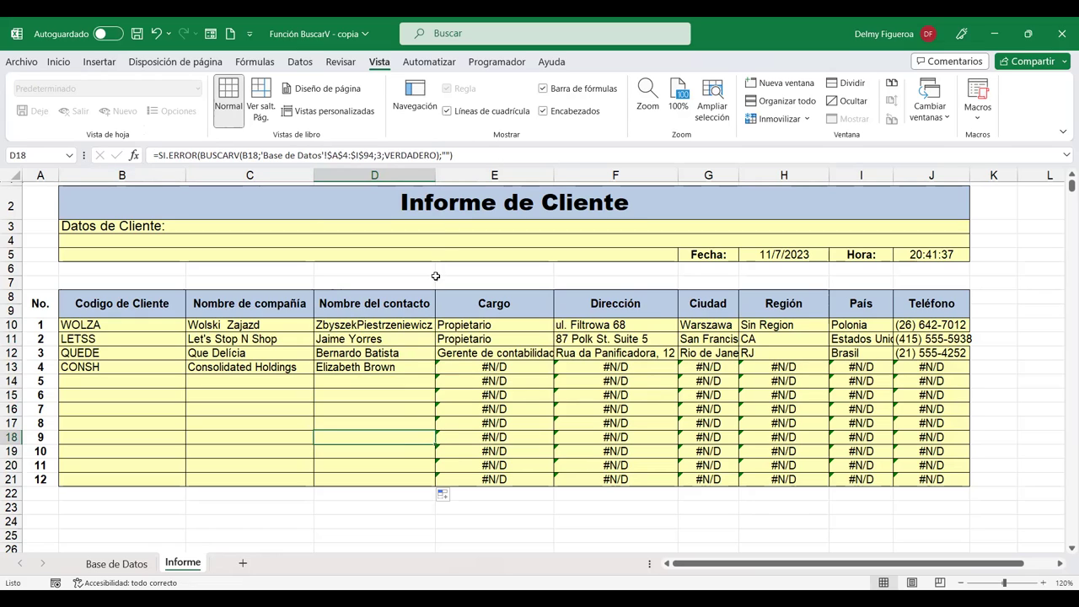
Step: Review D10's formula and its B10 lookup-value argument, leaving it unchanged
{"action": "left_click", "coordinate": [412, 325]}
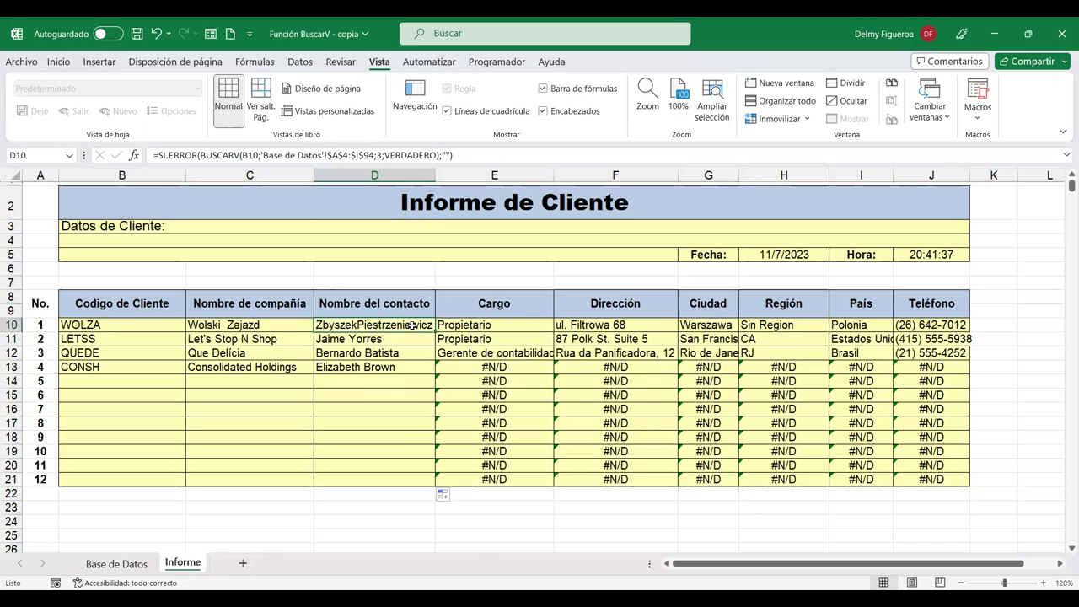
{"action": "double_click", "coordinate": [411, 325]}
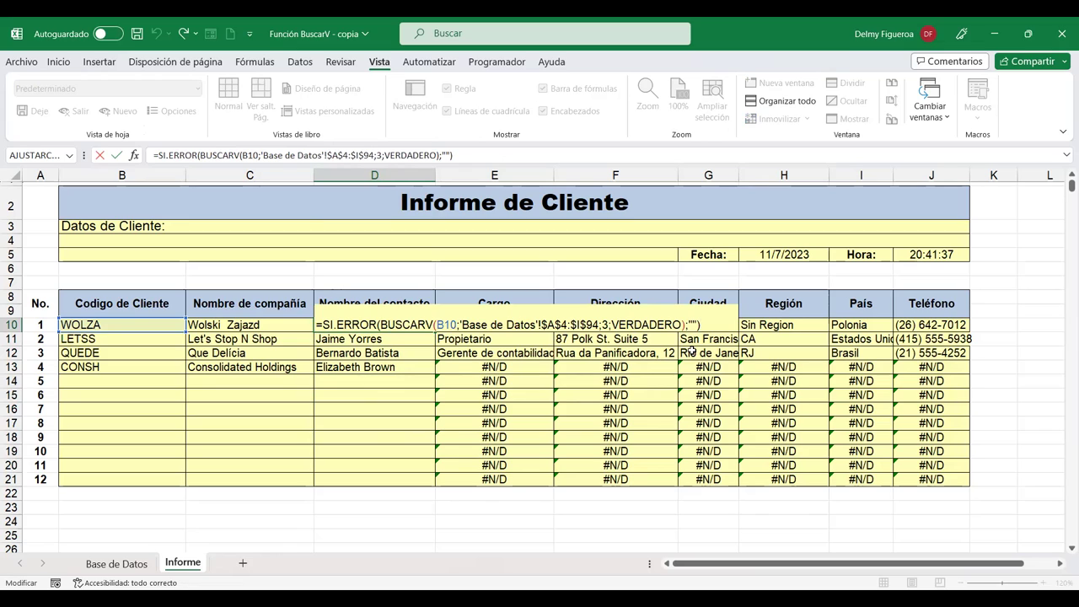
{"action": "left_click", "coordinate": [450, 323]}
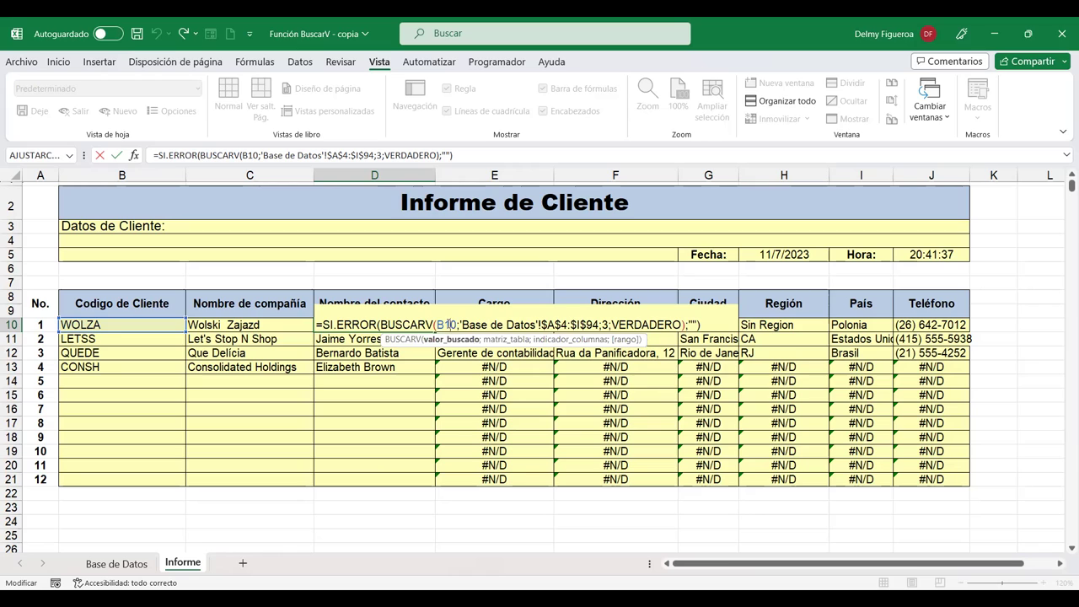
{"action": "key", "text": "Escape"}
{"action": "left_click", "coordinate": [277, 329]}
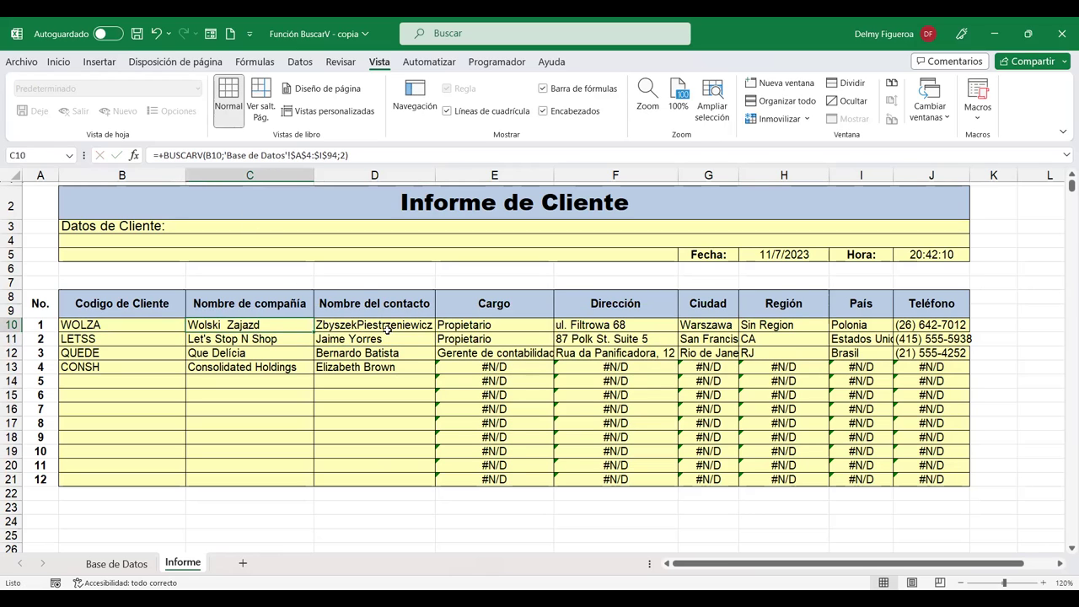
Step: Wrap C10's company-name BUSCARV in SI.ERROR with an empty-text fallback, still showing Wolski Zajazd
{"action": "double_click", "coordinate": [268, 322]}
{"action": "key", "text": "Home"}
{"action": "key", "text": "Right"}
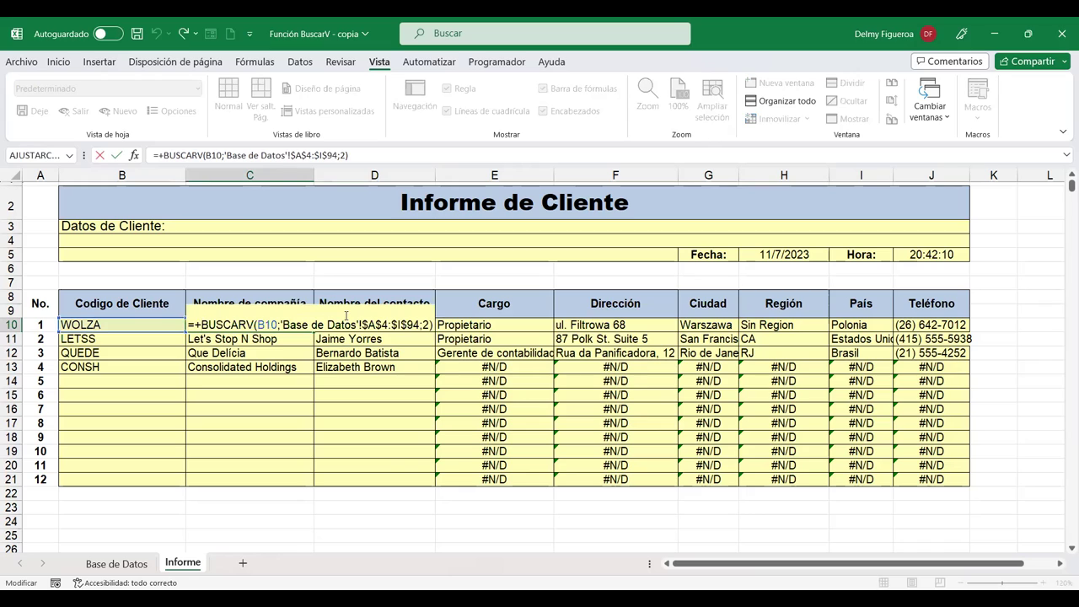
{"action": "key", "text": "BackSpace"}
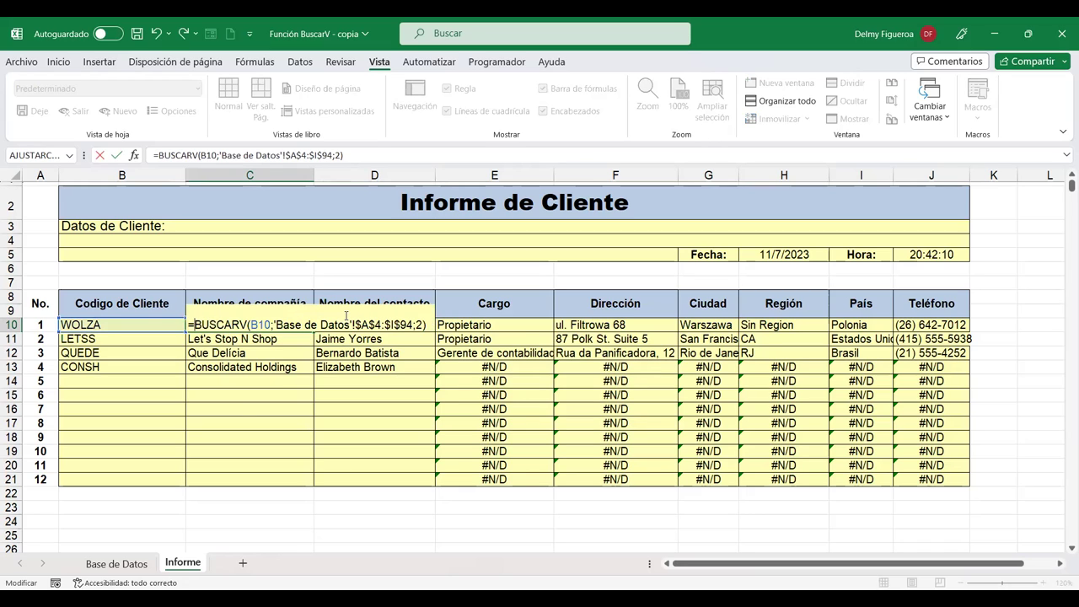
{"action": "type", "text": "SI.ERROR("}
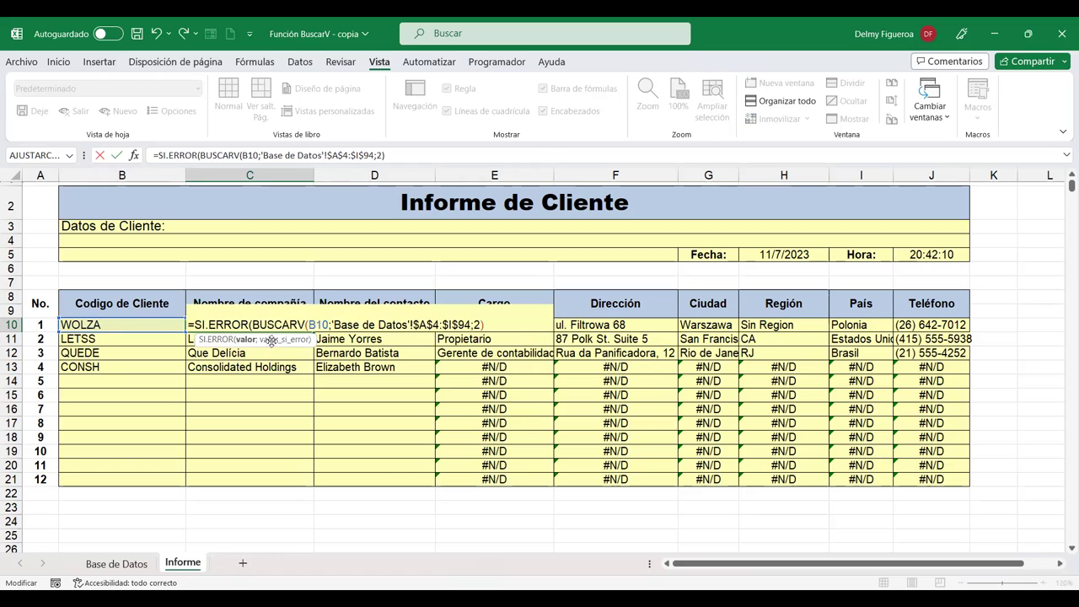
{"action": "double_click", "coordinate": [244, 351]}
{"action": "type", "text": ";\"\""}
{"action": "type", "text": ")"}
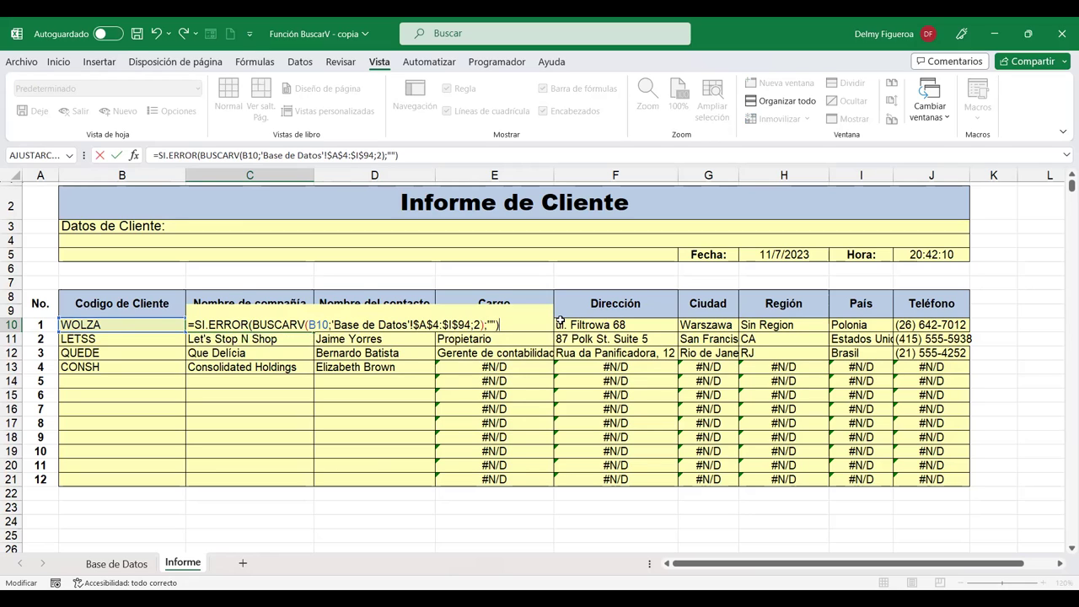
{"action": "key", "text": "Return"}
{"action": "left_click", "coordinate": [295, 328]}
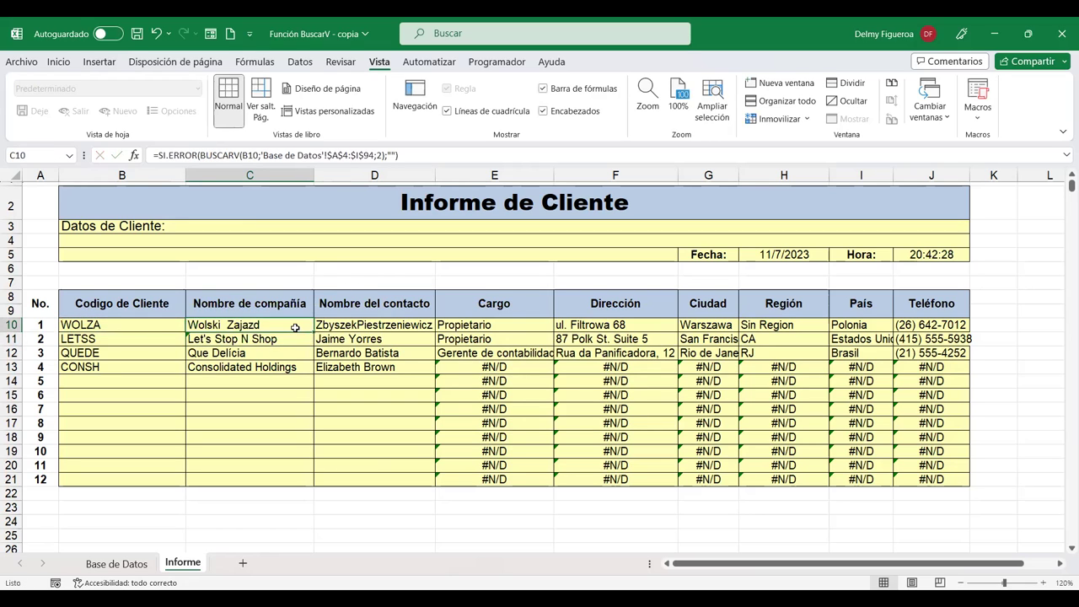
{"action": "double_click", "coordinate": [295, 328]}
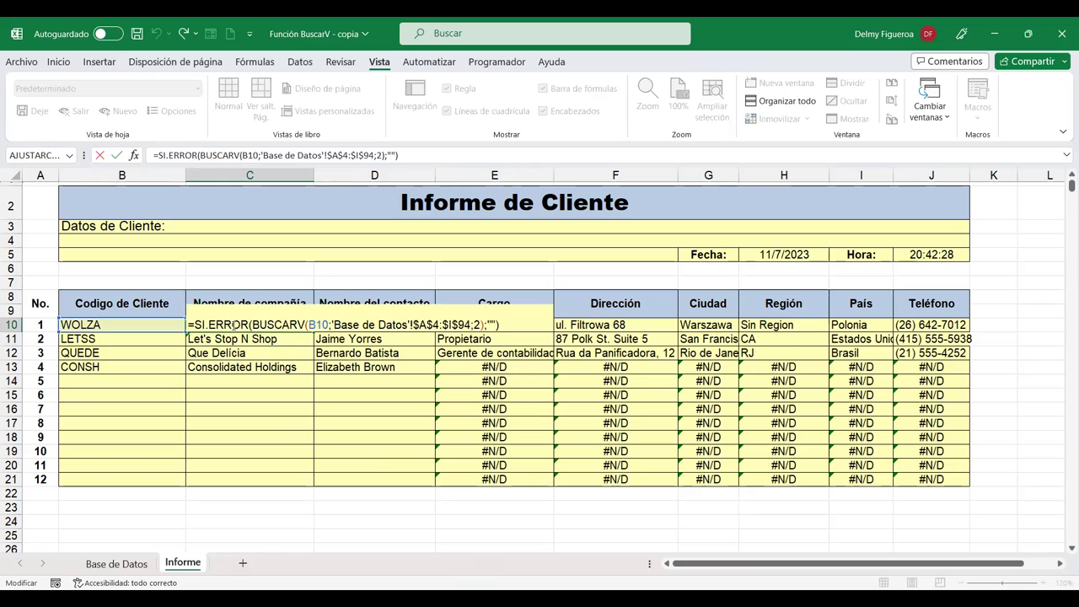
{"action": "left_click", "coordinate": [233, 324]}
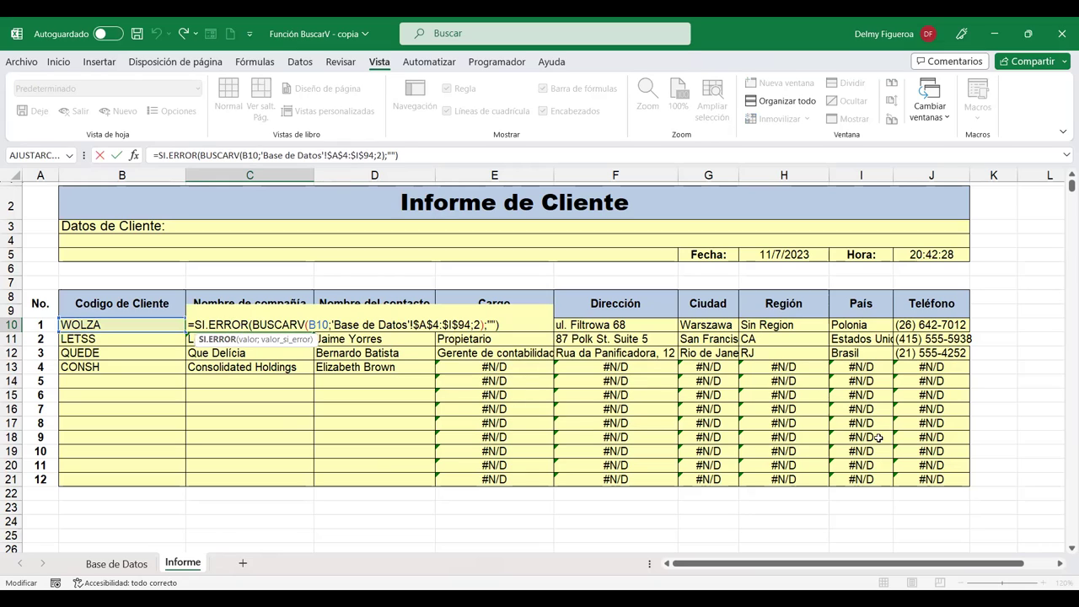
{"action": "left_click", "coordinate": [275, 324]}
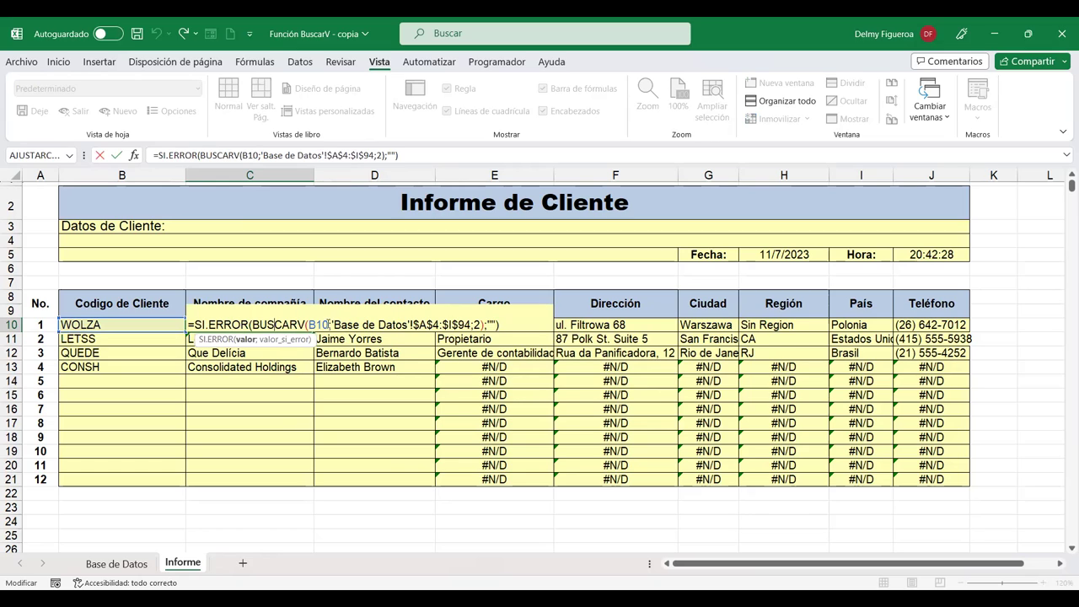
{"action": "left_click", "coordinate": [323, 324]}
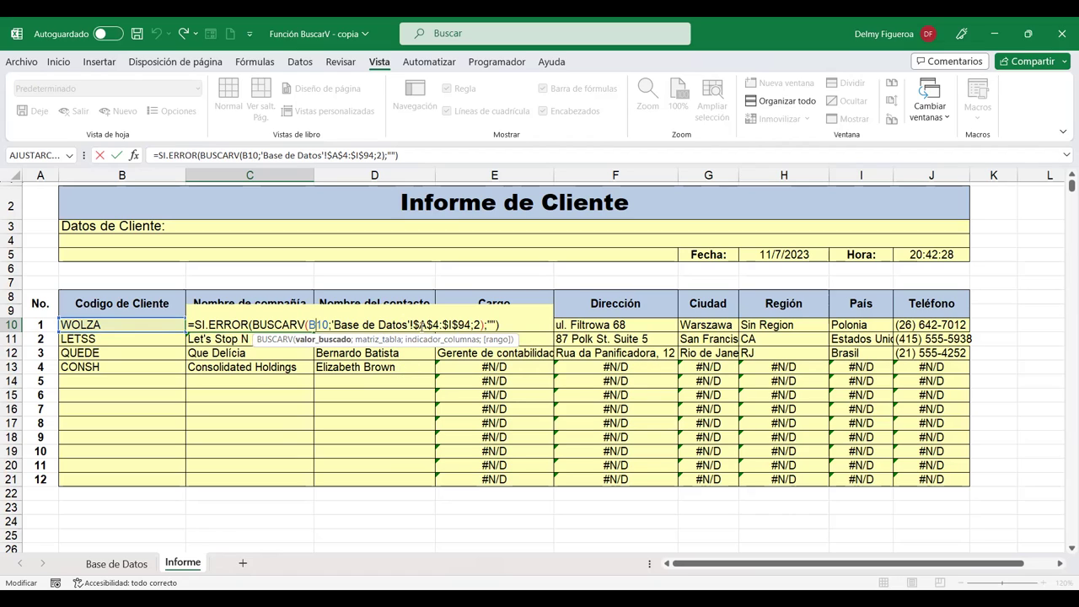
{"action": "left_click", "coordinate": [425, 327]}
{"action": "left_click", "coordinate": [475, 326]}
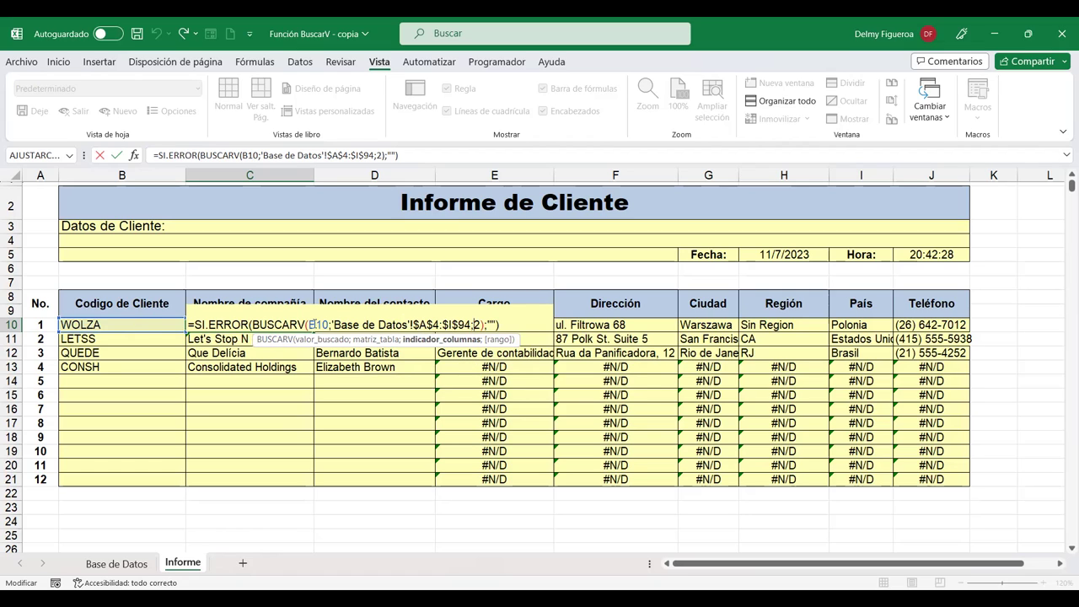
{"action": "left_click", "coordinate": [324, 325]}
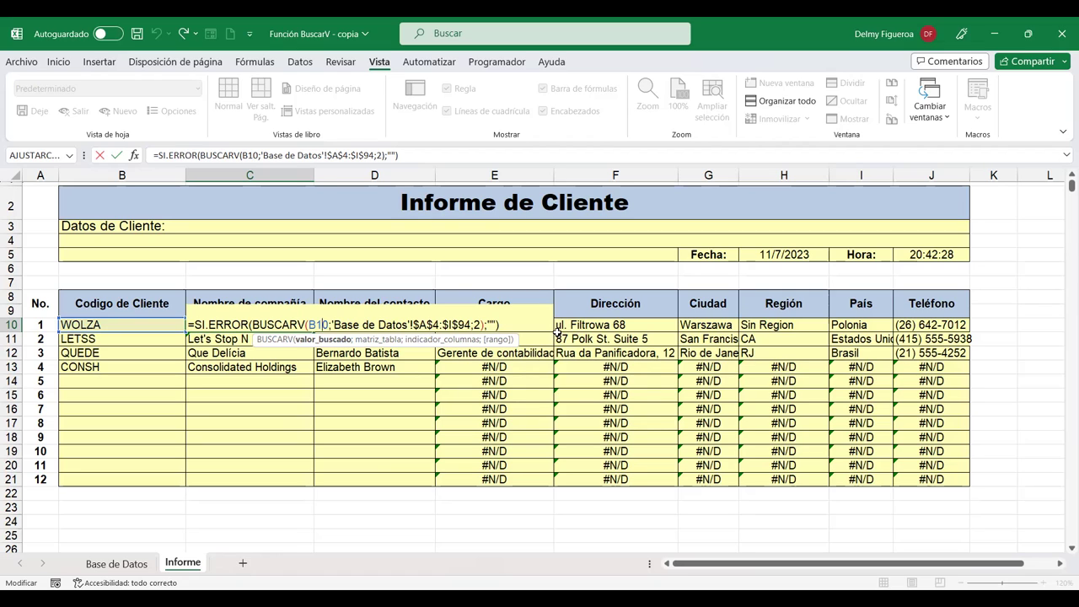
Step: Cycle C10's B10 lookup value through the reference types to the mixed reference $B10
{"action": "key", "text": "F4"}
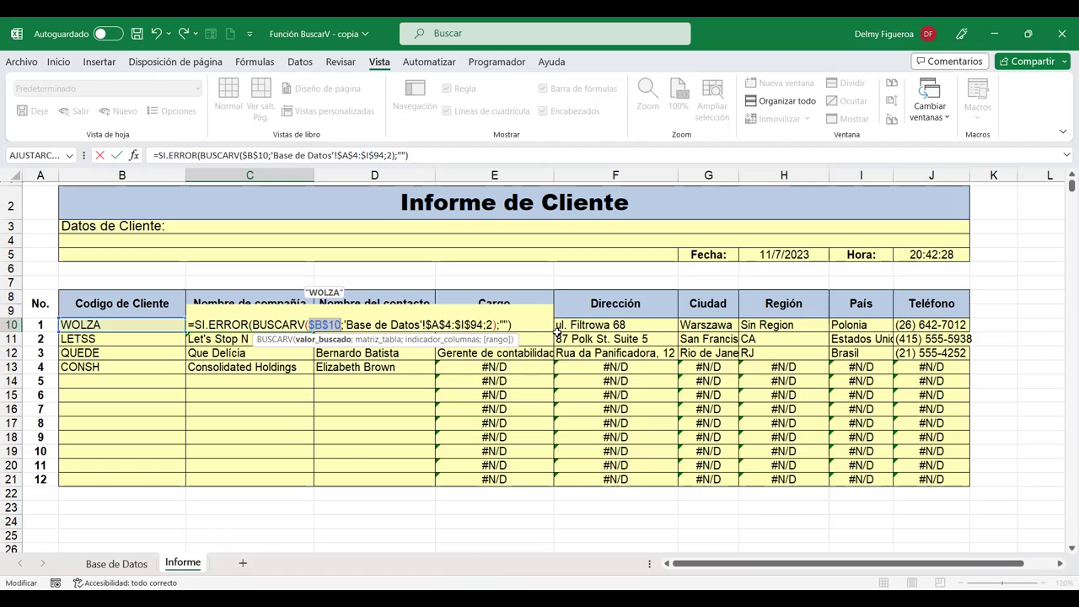
{"action": "key", "text": "F4"}
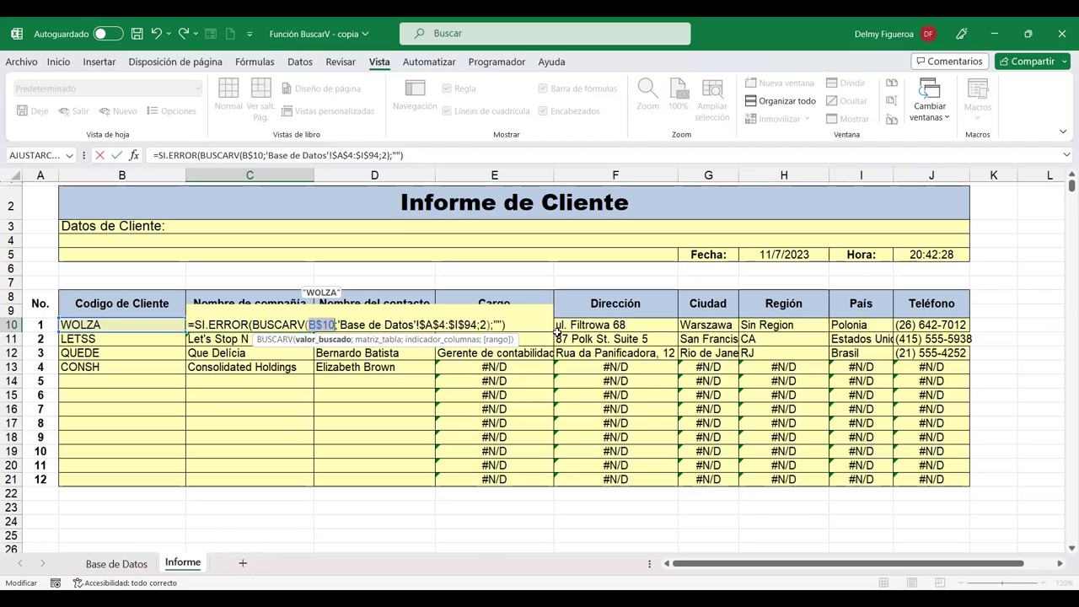
{"action": "key", "text": "F4"}
Step: Fill C10's formula down to C21, check C18's copy, then copy it across to J10
{"action": "key", "text": "ctrl+Return"}
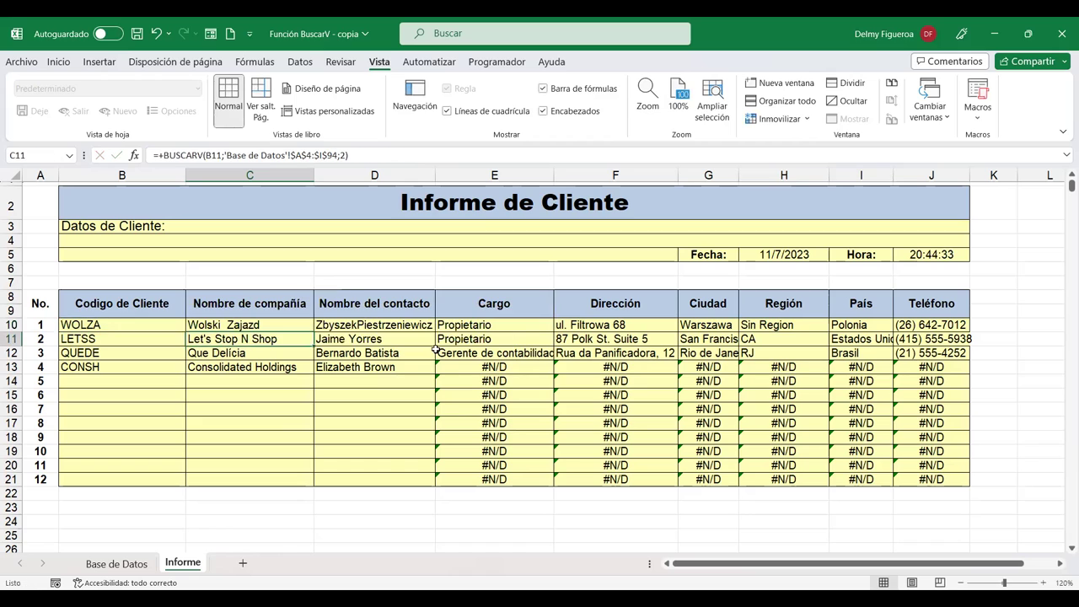
{"action": "left_click_drag", "start_coordinate": [313, 331], "coordinate": [298, 481]}
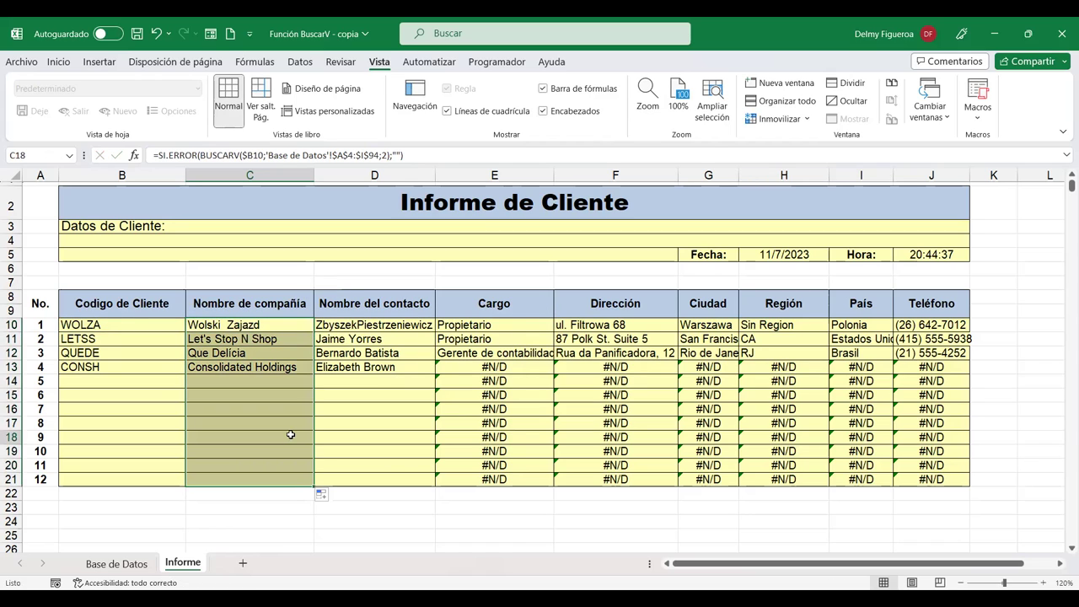
{"action": "left_click", "coordinate": [290, 434]}
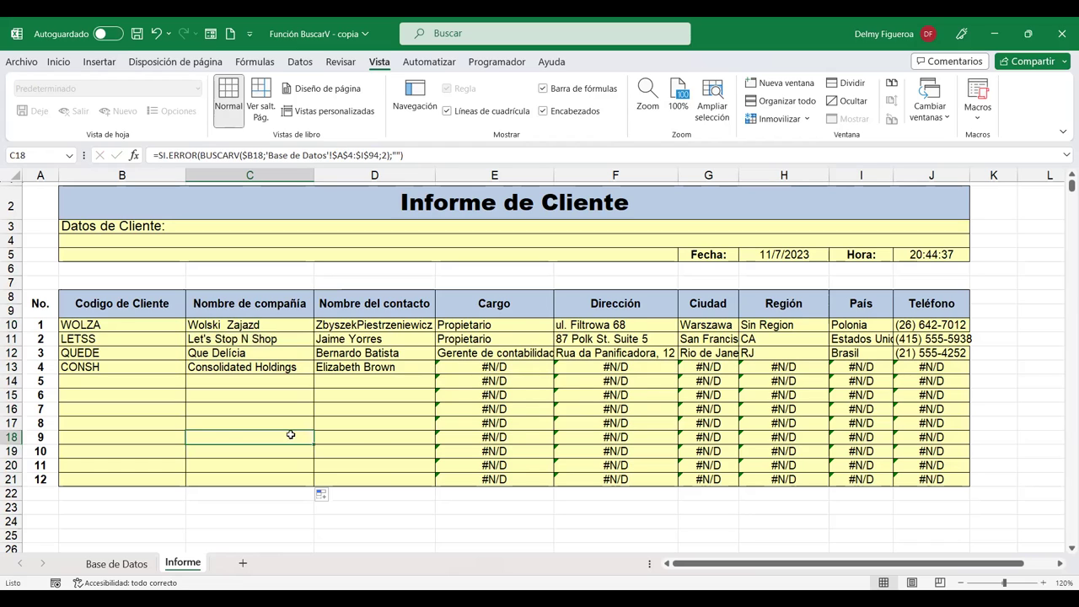
{"action": "double_click", "coordinate": [290, 434]}
{"action": "key", "text": "Escape"}
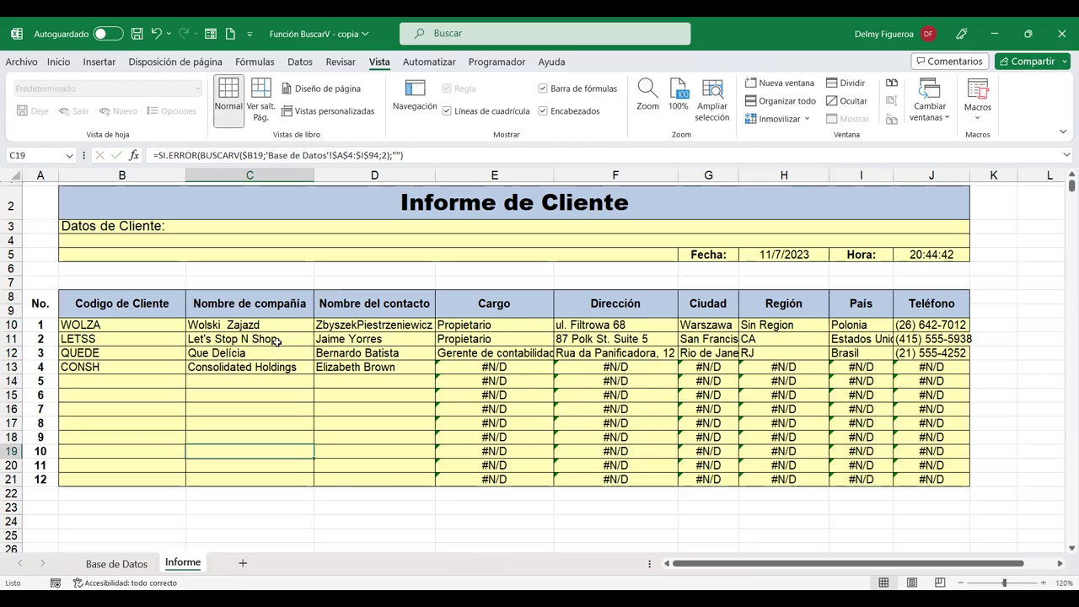
{"action": "left_click", "coordinate": [283, 327]}
{"action": "left_click_drag", "start_coordinate": [313, 332], "coordinate": [956, 331]}
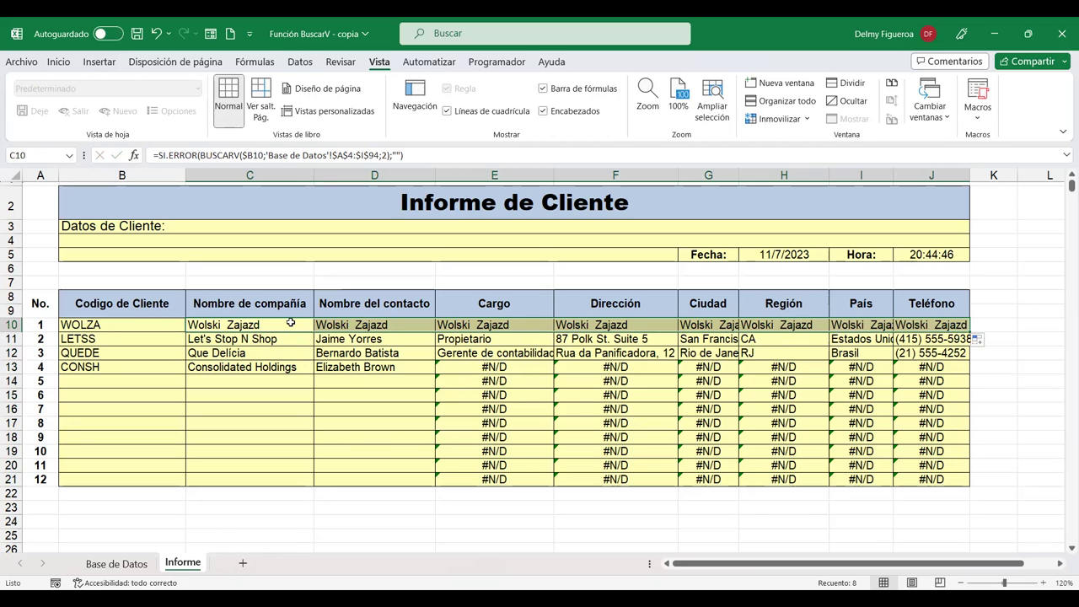
{"action": "left_click", "coordinate": [290, 323]}
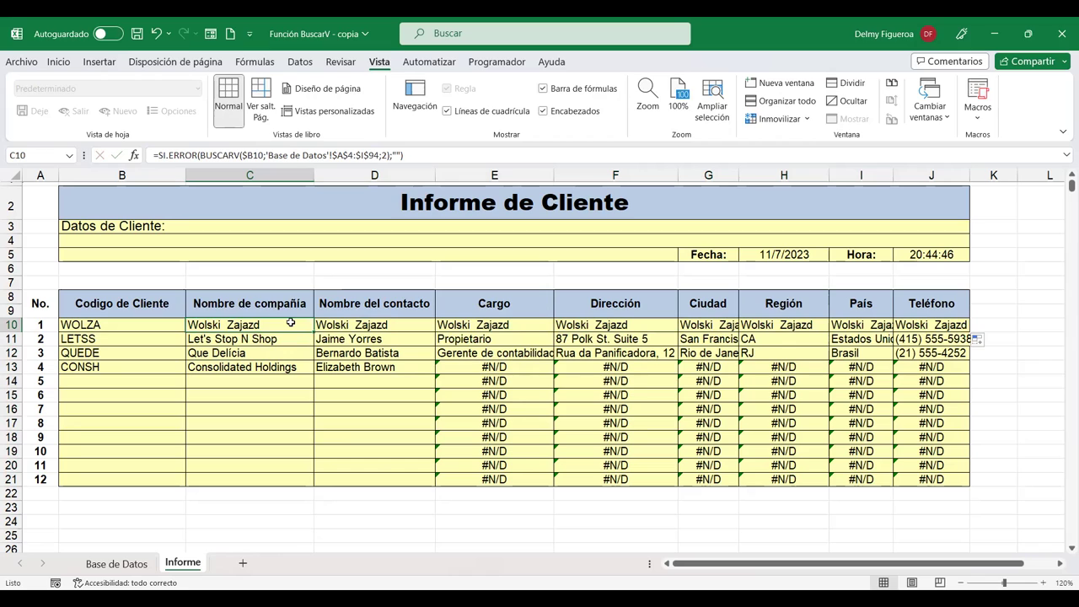
{"action": "double_click", "coordinate": [289, 323]}
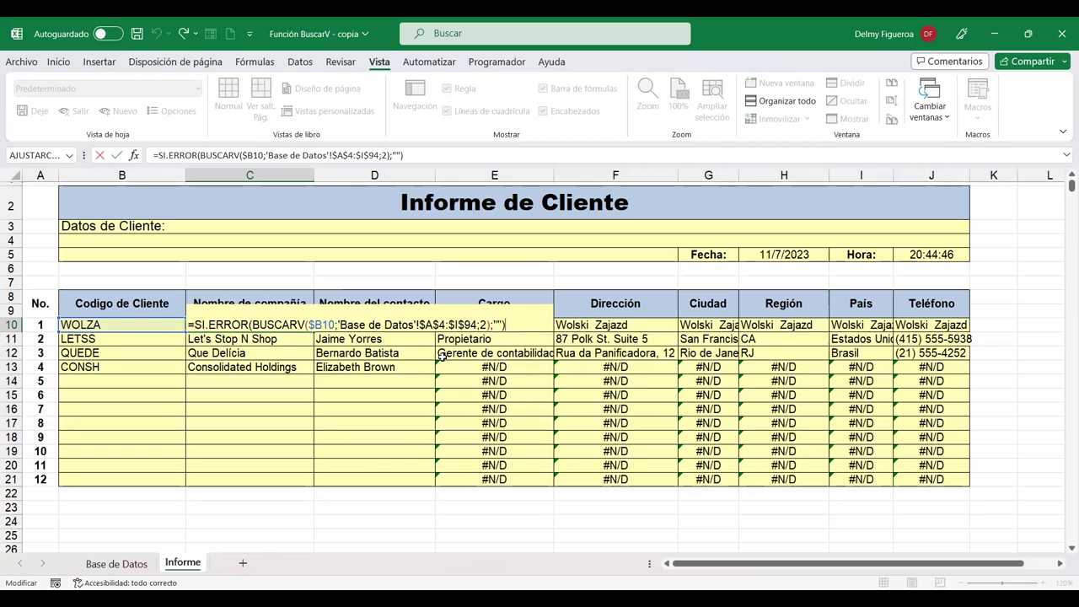
{"action": "key", "text": "Return"}
{"action": "left_click", "coordinate": [274, 322]}
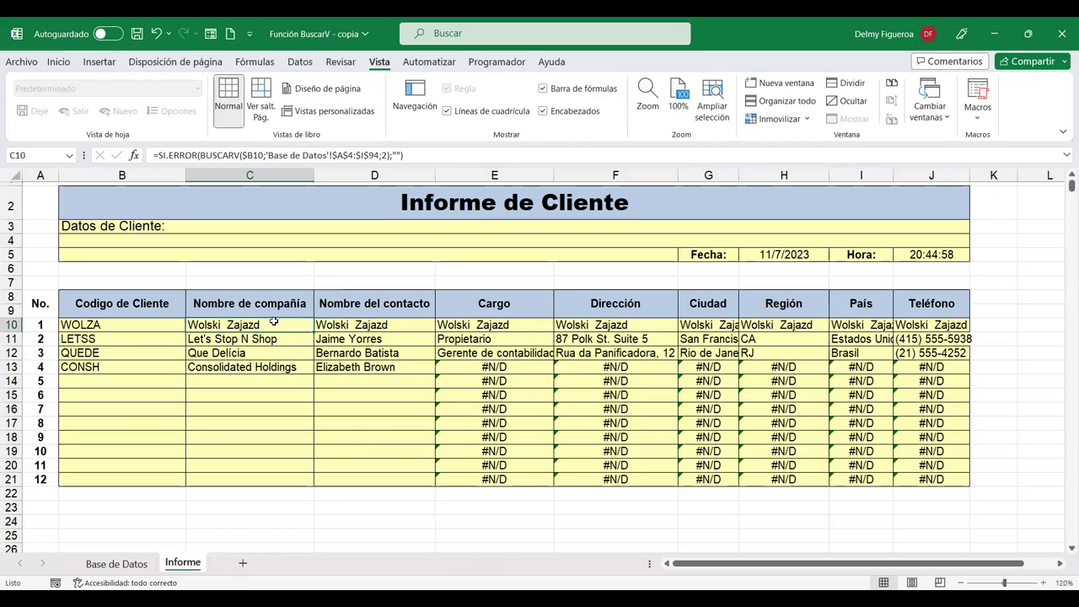
{"action": "key", "text": "F2"}
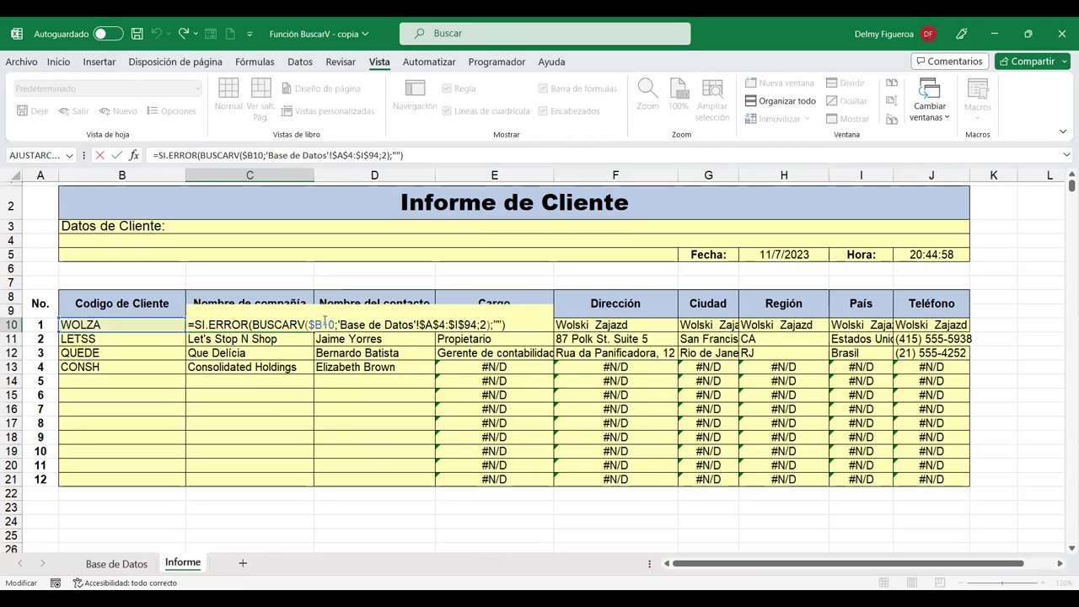
{"action": "left_click", "coordinate": [324, 324]}
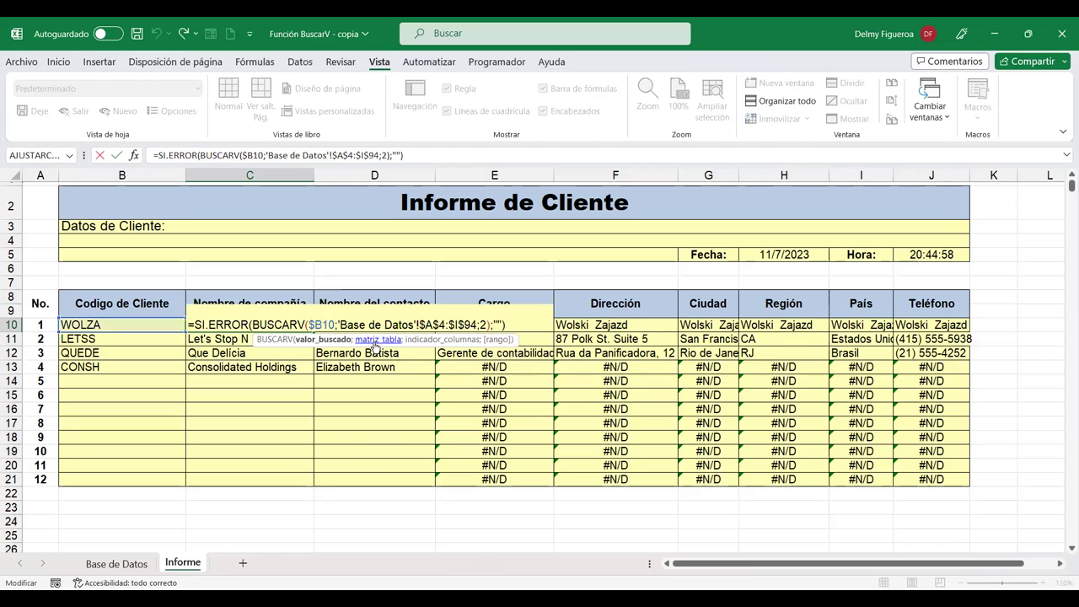
{"action": "left_click", "coordinate": [482, 325]}
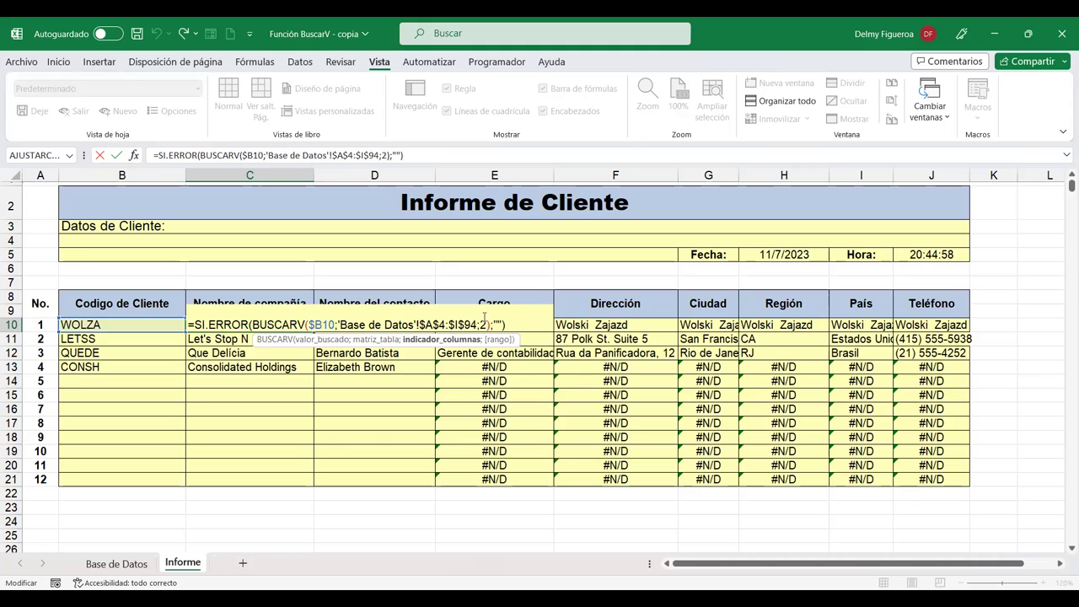
Step: Set the column index to 3 in D10's contact lookup and 4 in E10's Cargo lookup
{"action": "key", "text": "Return"}
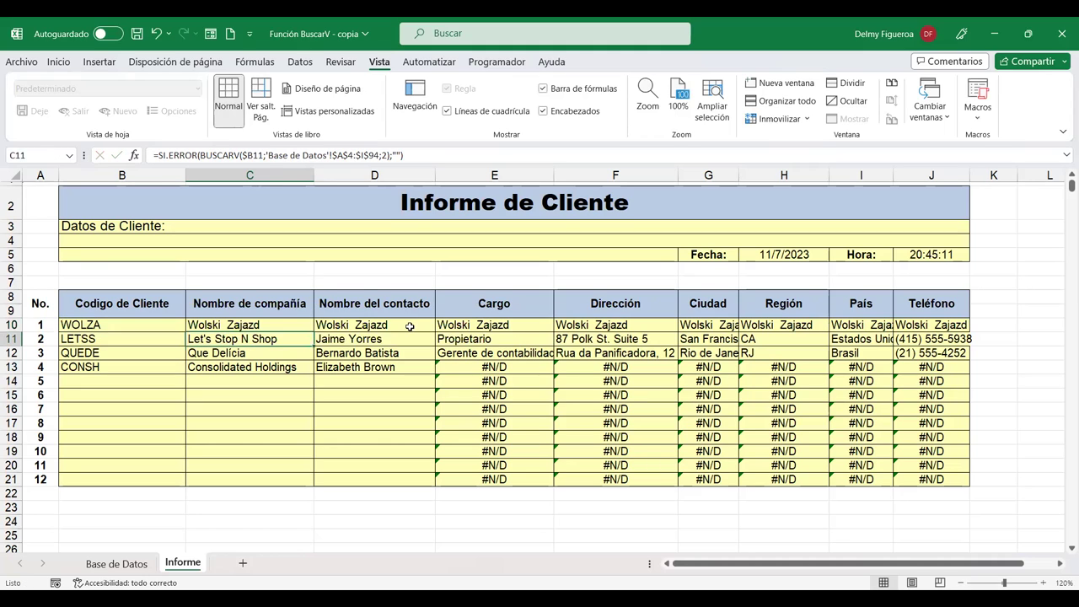
{"action": "left_click", "coordinate": [410, 326]}
{"action": "double_click", "coordinate": [409, 326]}
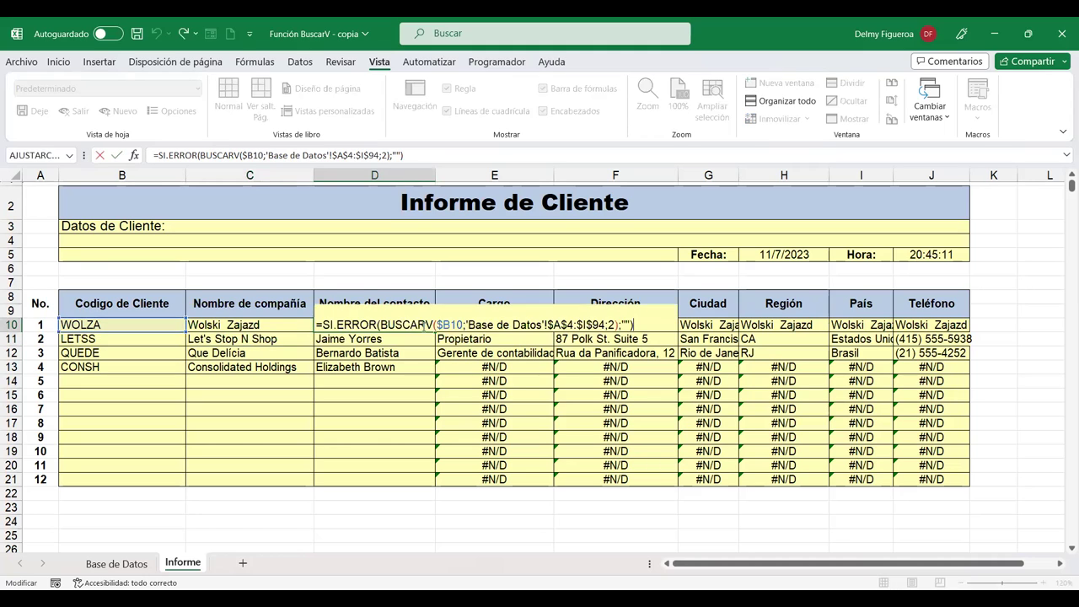
{"action": "left_click", "coordinate": [612, 325]}
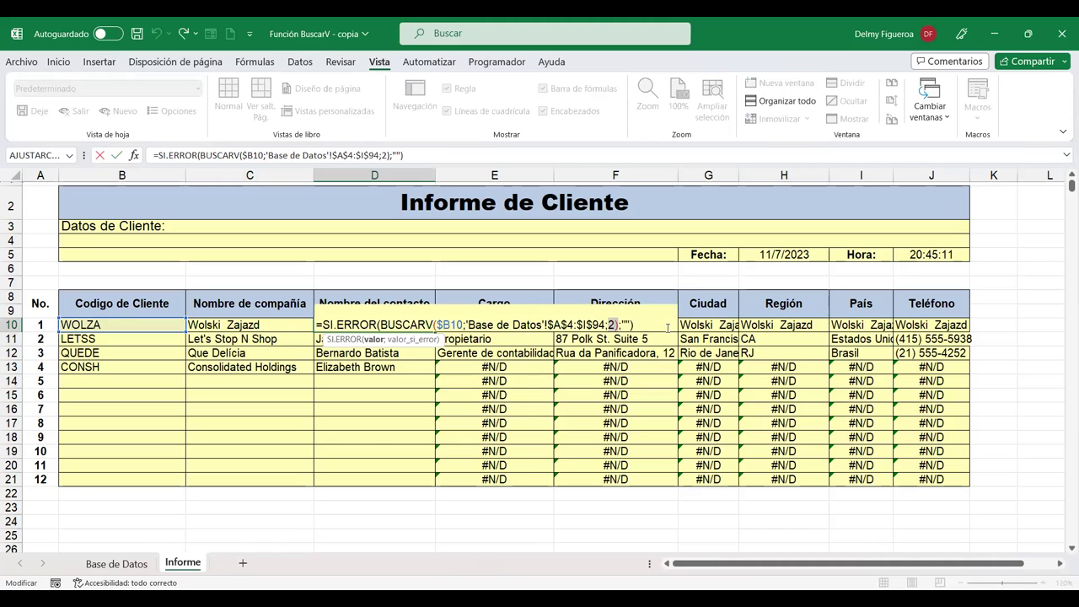
{"action": "key", "text": "Left"}
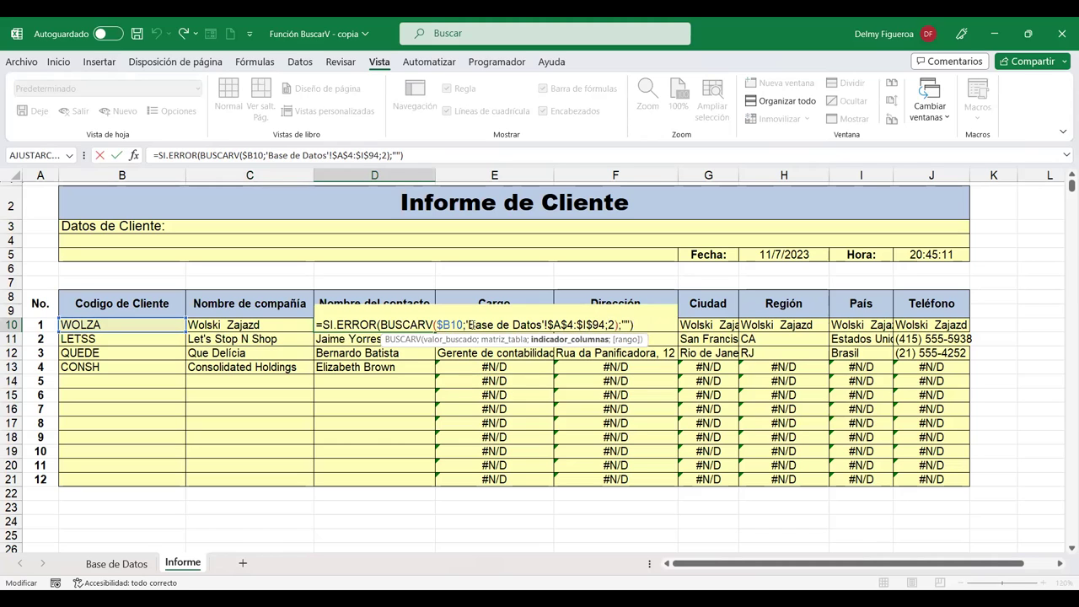
{"action": "key", "text": "BackSpace"}
{"action": "type", "text": "3"}
{"action": "left_click", "coordinate": [516, 326]}
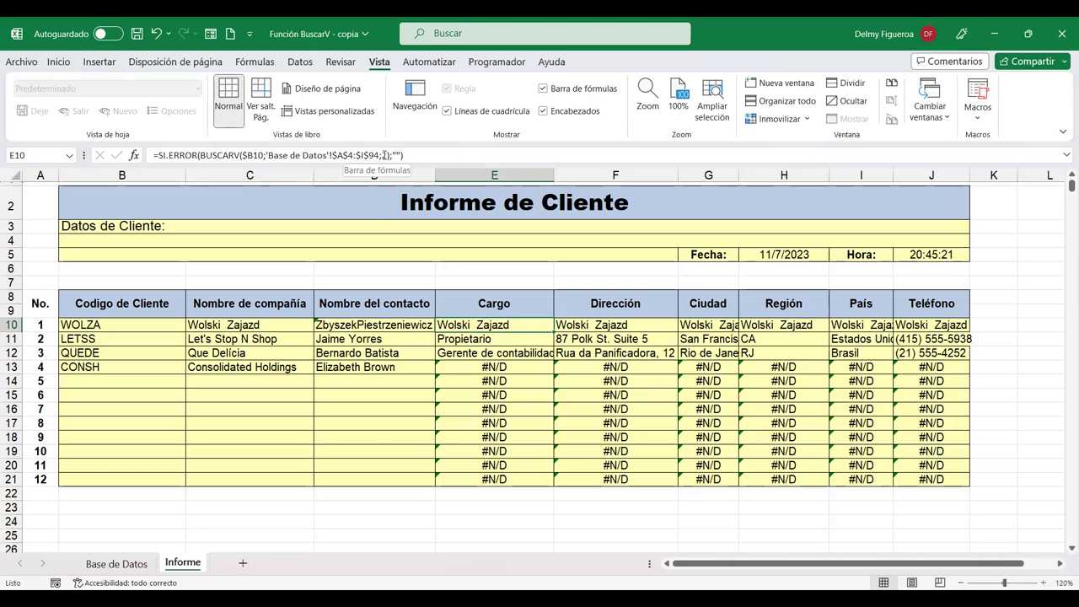
{"action": "left_click", "coordinate": [384, 157]}
{"action": "key", "text": "BackSpace"}
{"action": "type", "text": "4"}
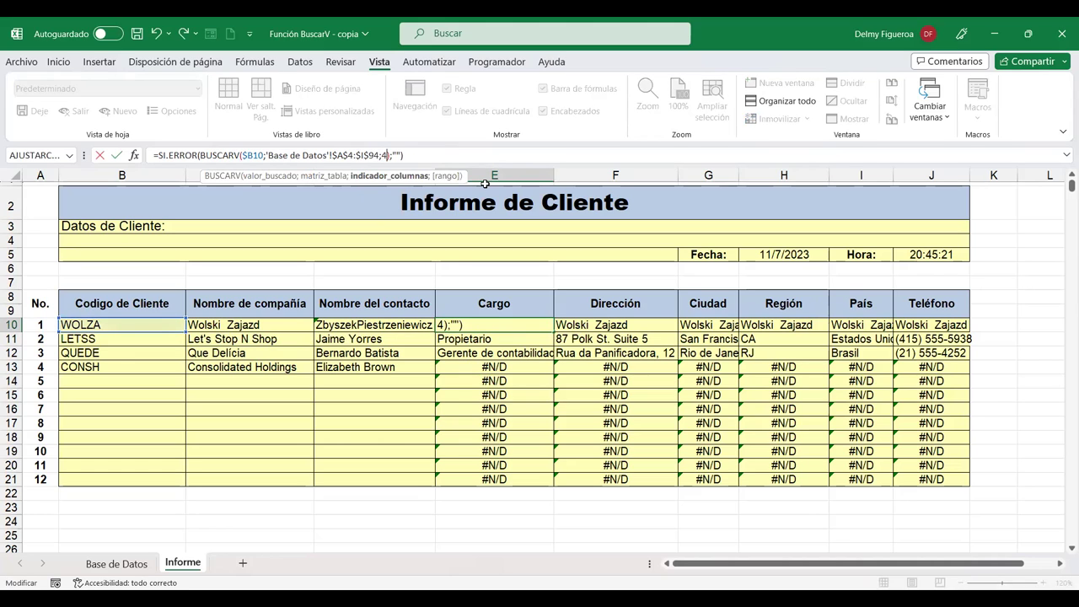
{"action": "key", "text": "Tab"}
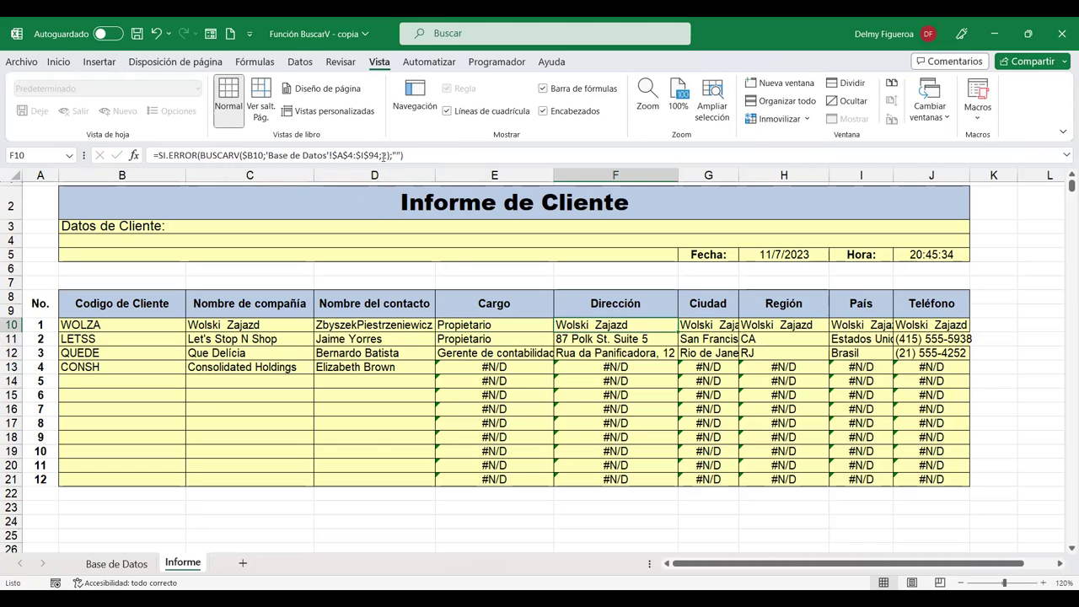
Step: Make the Dirección (F10) and Ciudad (G10) lookups return columns 5 and 6
{"action": "left_click", "coordinate": [384, 156]}
{"action": "key", "text": "BackSpace"}
{"action": "type", "text": "5"}
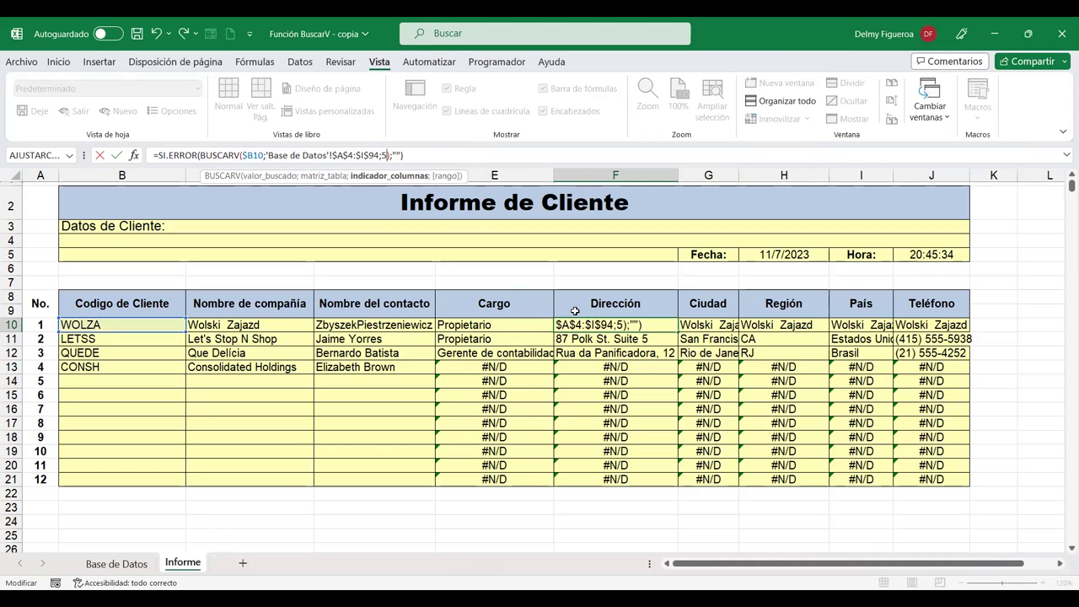
{"action": "key", "text": "Tab"}
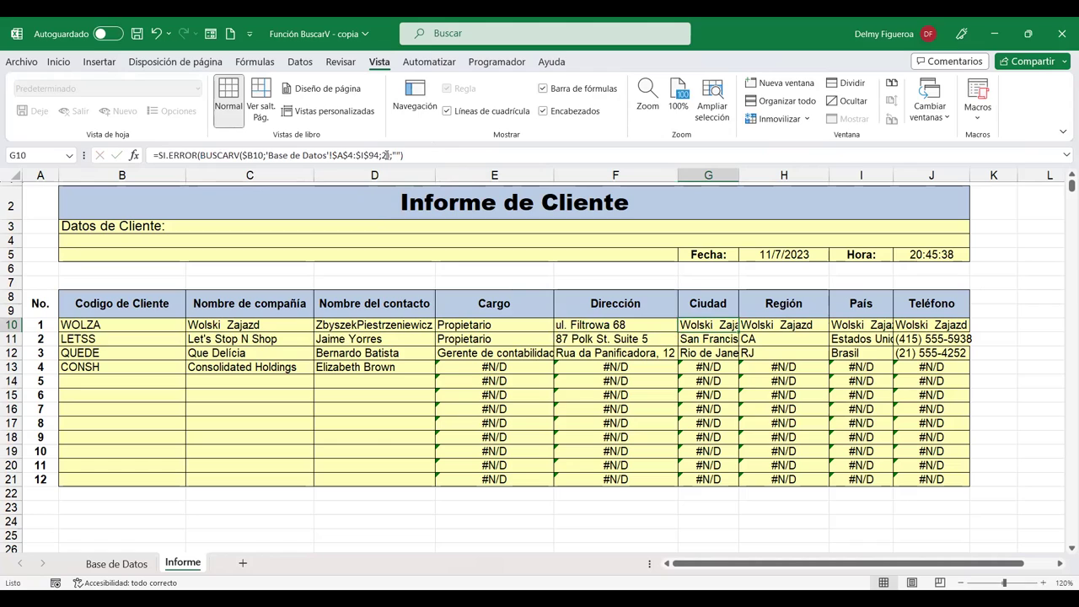
{"action": "left_click", "coordinate": [386, 155]}
{"action": "key", "text": "BackSpace"}
{"action": "type", "text": "6"}
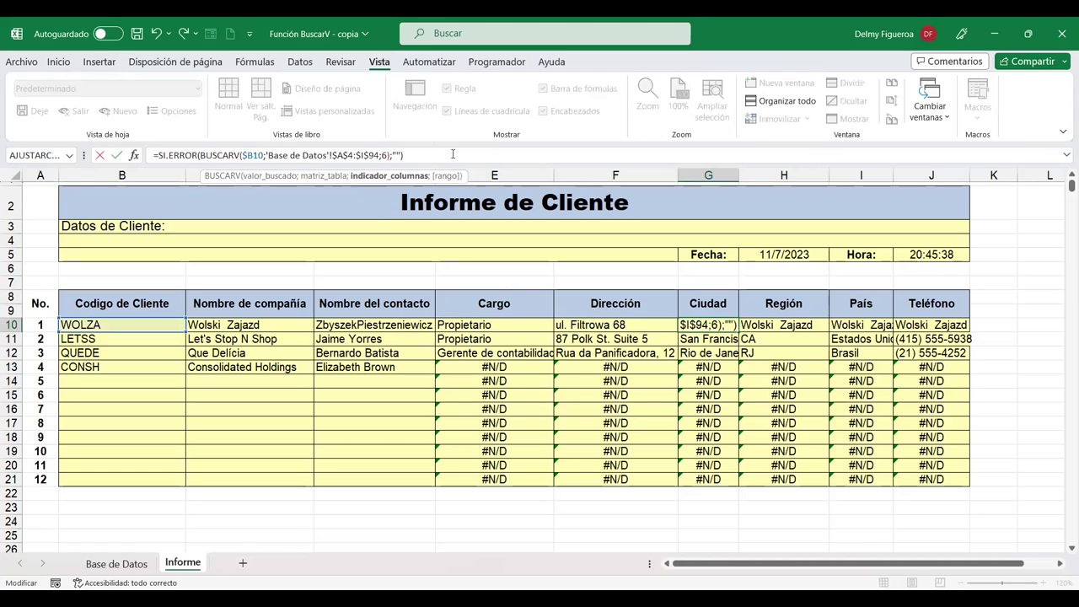
{"action": "key", "text": "ctrl+Return"}
{"action": "key", "text": "Tab"}
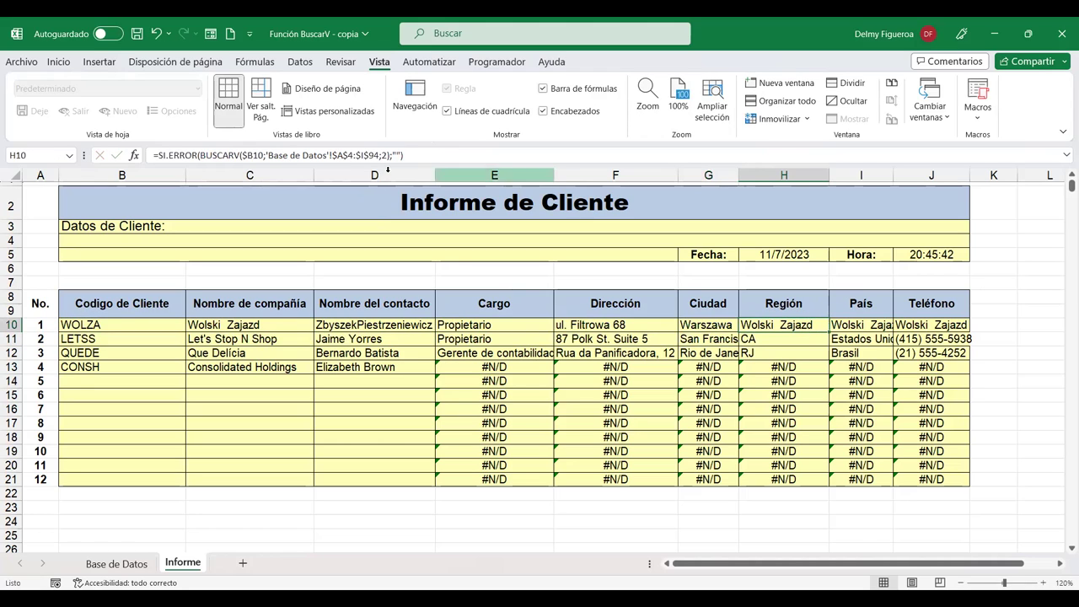
Step: Set the Región, País and Teléfono lookups' column numbers to 7, 9 and 9
{"action": "left_click", "coordinate": [423, 152]}
{"action": "key", "text": "BackSpace"}
{"action": "type", "text": "7"}
{"action": "key", "text": "Tab"}
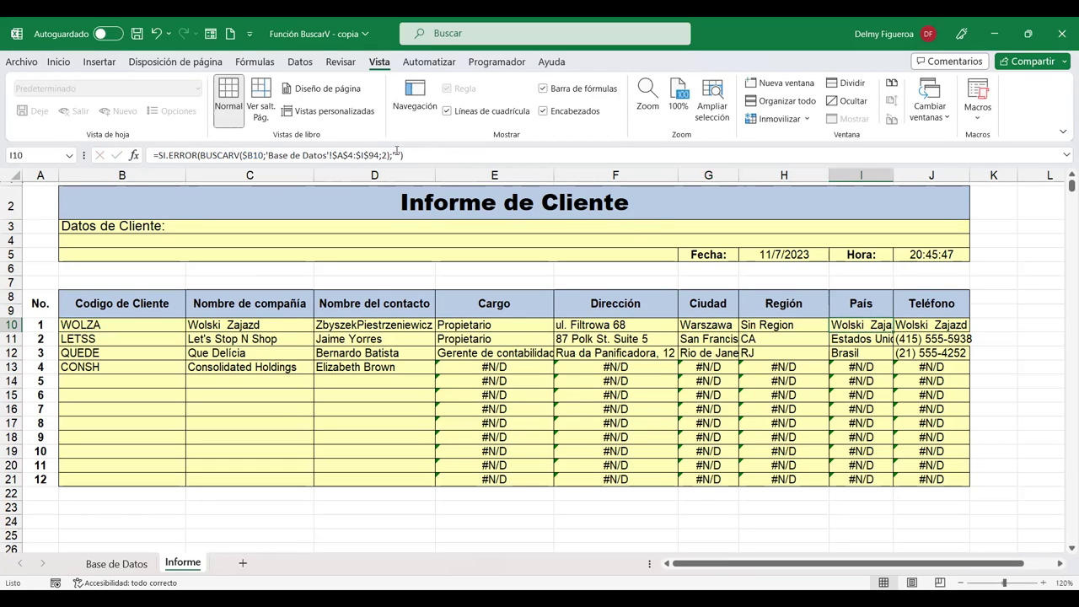
{"action": "key", "text": "BackSpace"}
{"action": "type", "text": "9"}
{"action": "left_click", "coordinate": [944, 325]}
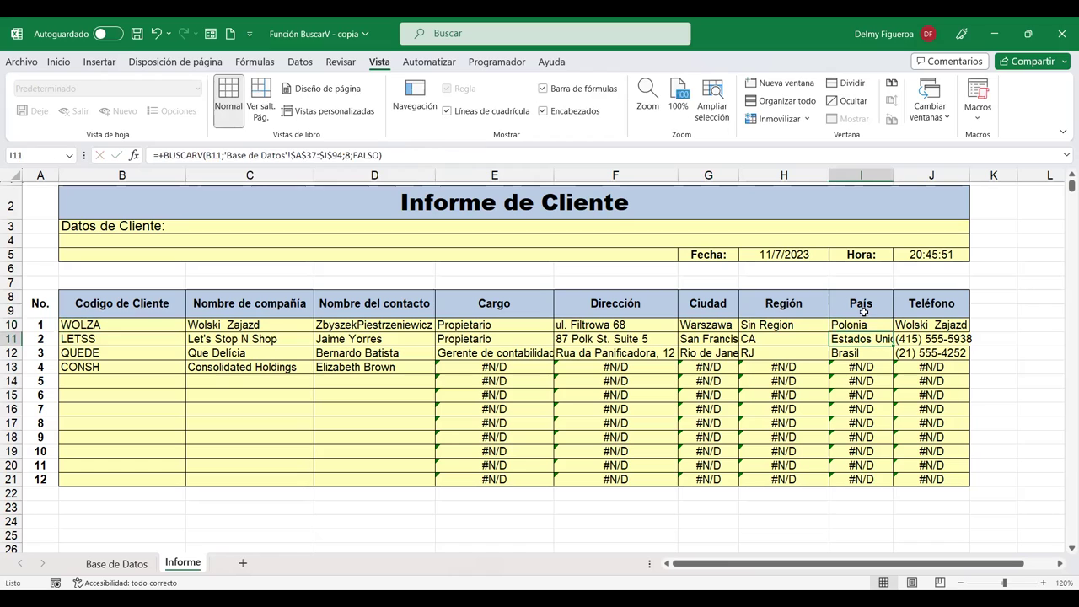
{"action": "left_click", "coordinate": [430, 153]}
{"action": "key", "text": "Left"}
{"action": "key", "text": "Left"}
{"action": "key", "text": "Left"}
{"action": "key", "text": "BackSpace"}
{"action": "type", "text": "9"}
{"action": "key", "text": "Return"}
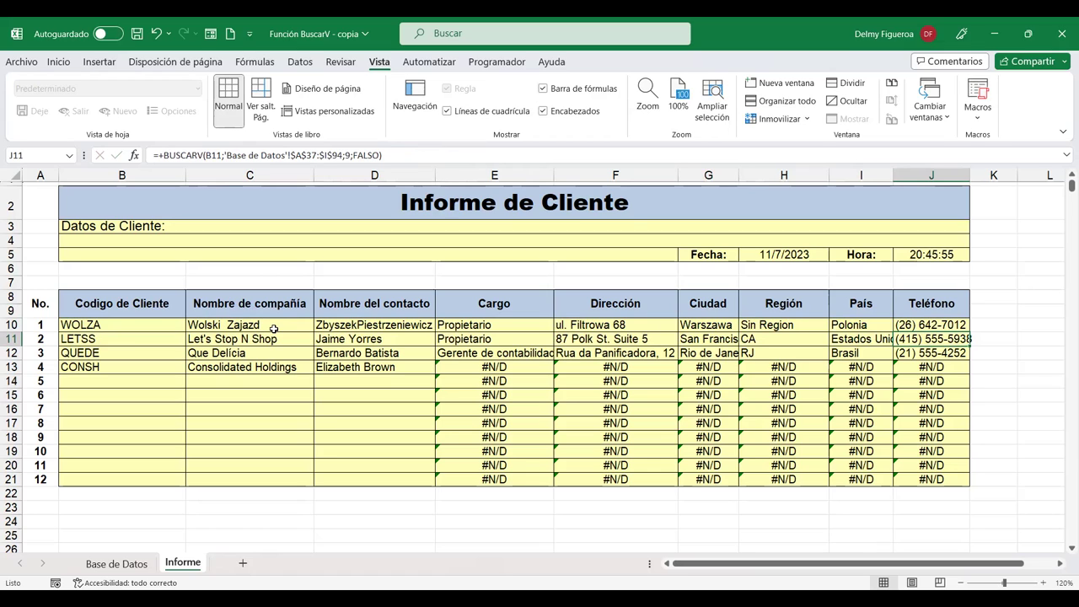
{"action": "left_click", "coordinate": [273, 327]}
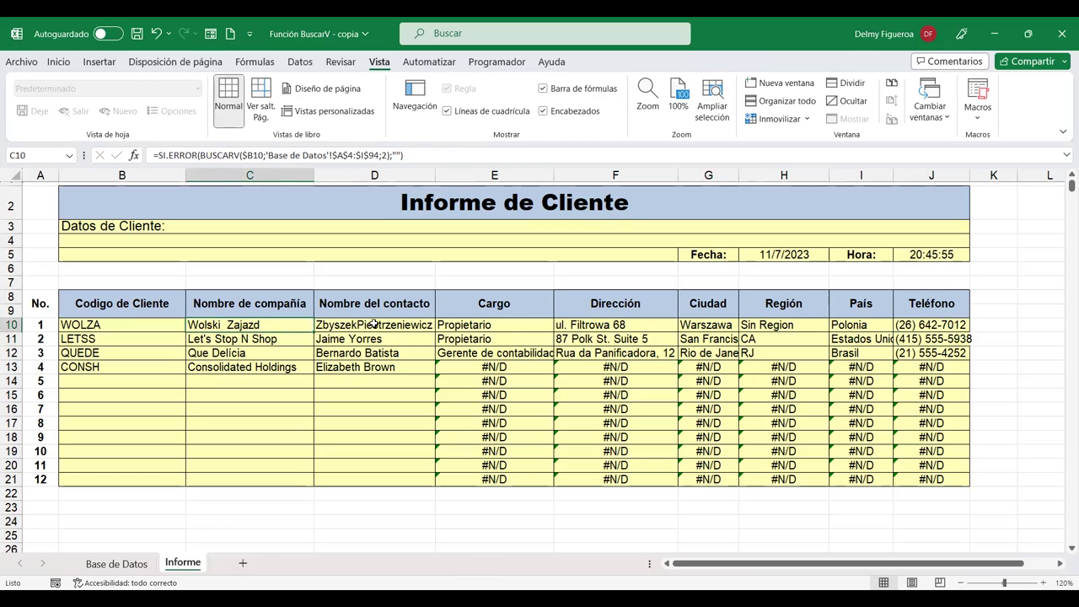
{"action": "left_click_drag", "start_coordinate": [374, 326], "coordinate": [931, 326]}
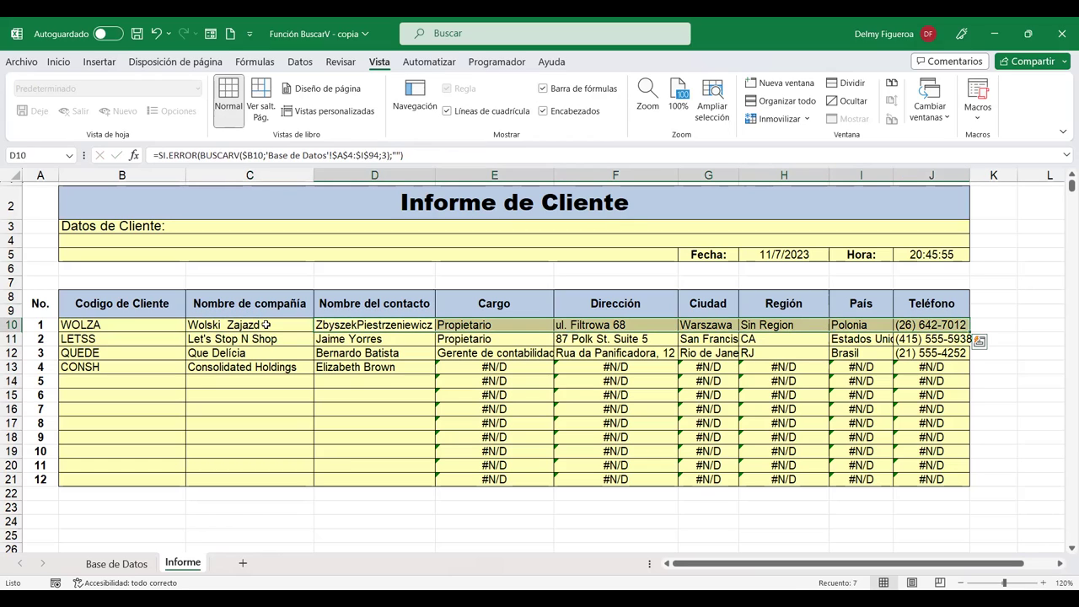
Step: Fill the row-10 lookups down to row 21, then paste Franchi S.p.A.'s code FRANS from Base de Datos A30 into B14
{"action": "left_click_drag", "start_coordinate": [969, 334], "coordinate": [974, 485]}
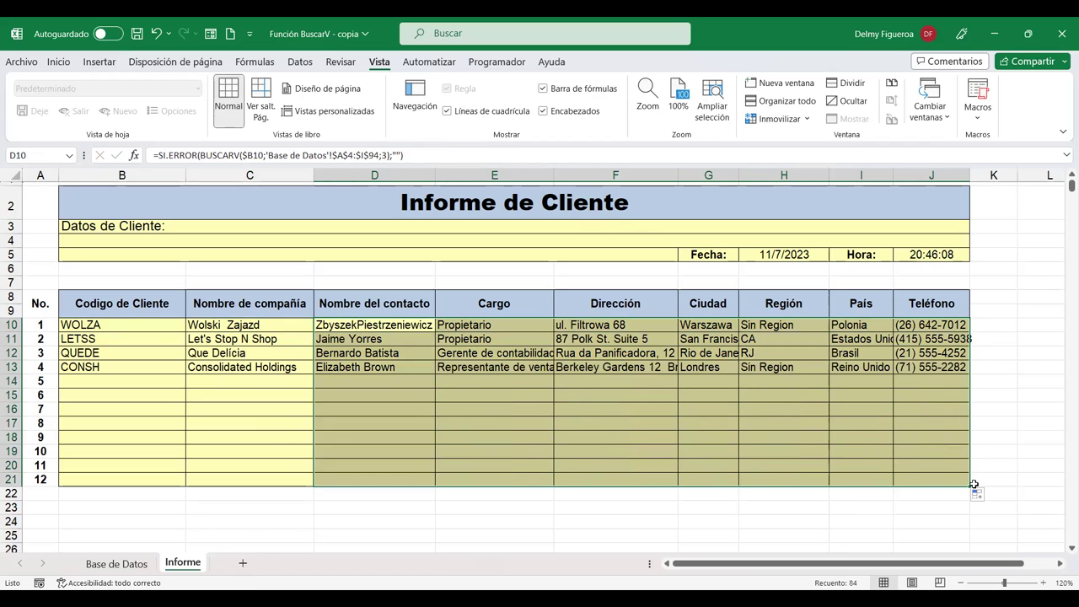
{"action": "left_click", "coordinate": [153, 381]}
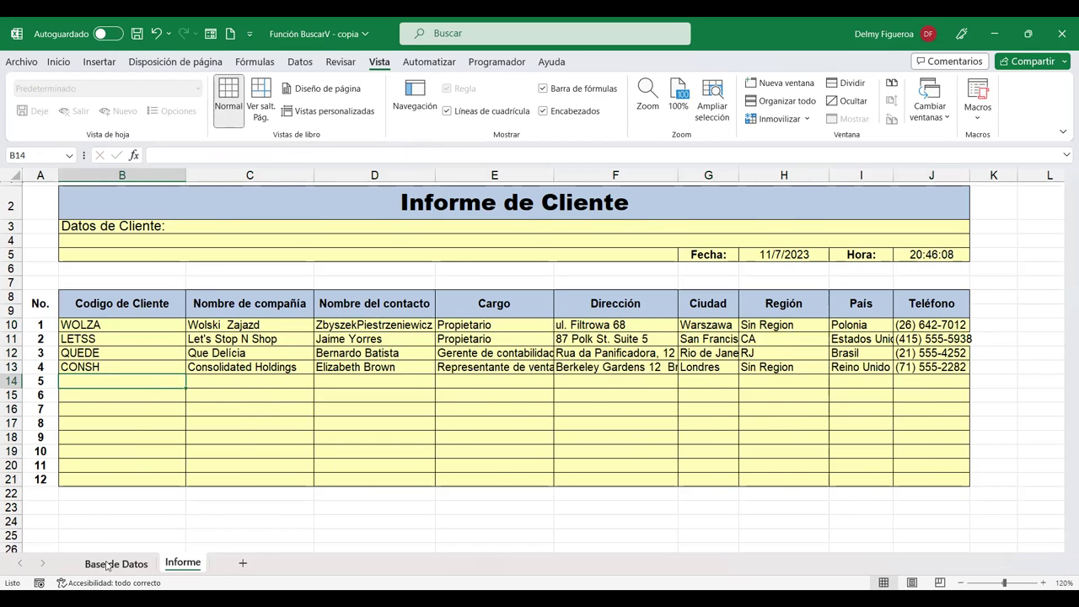
{"action": "left_click", "coordinate": [117, 563]}
{"action": "scroll", "coordinate": [116, 413], "scroll_direction": "down", "scroll_amount": 4}
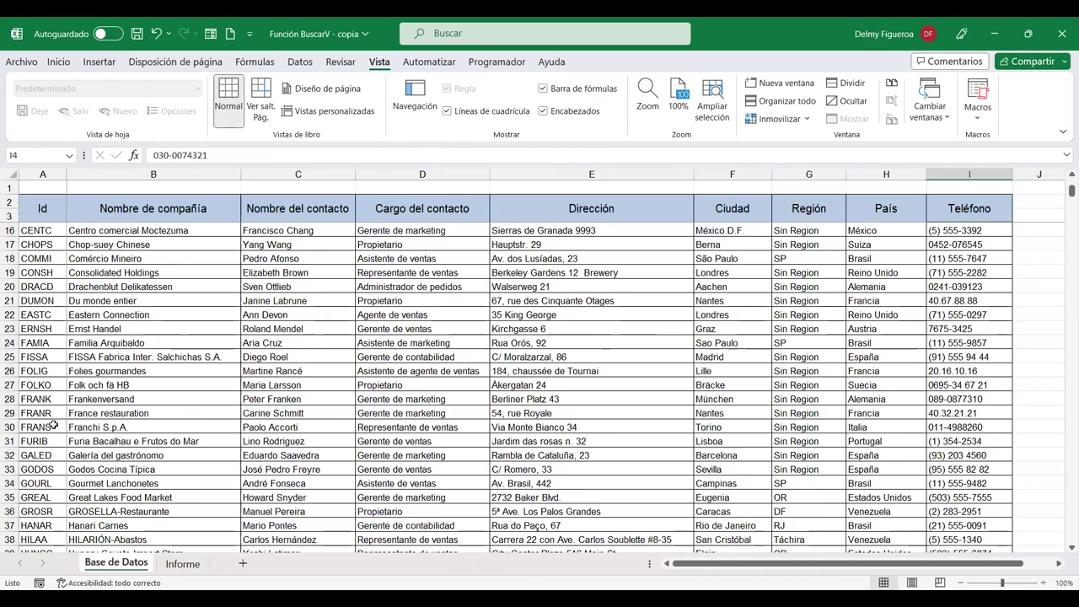
{"action": "left_click", "coordinate": [49, 429]}
{"action": "left_click_drag", "start_coordinate": [186, 155], "coordinate": [106, 145]}
{"action": "key", "text": "ctrl+c"}
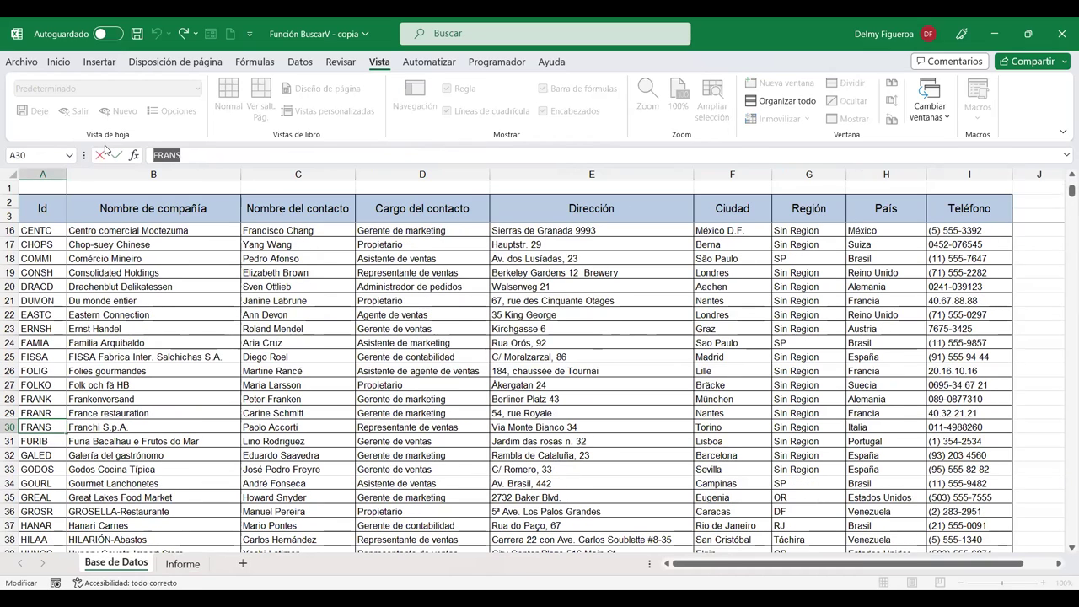
{"action": "left_click", "coordinate": [182, 563]}
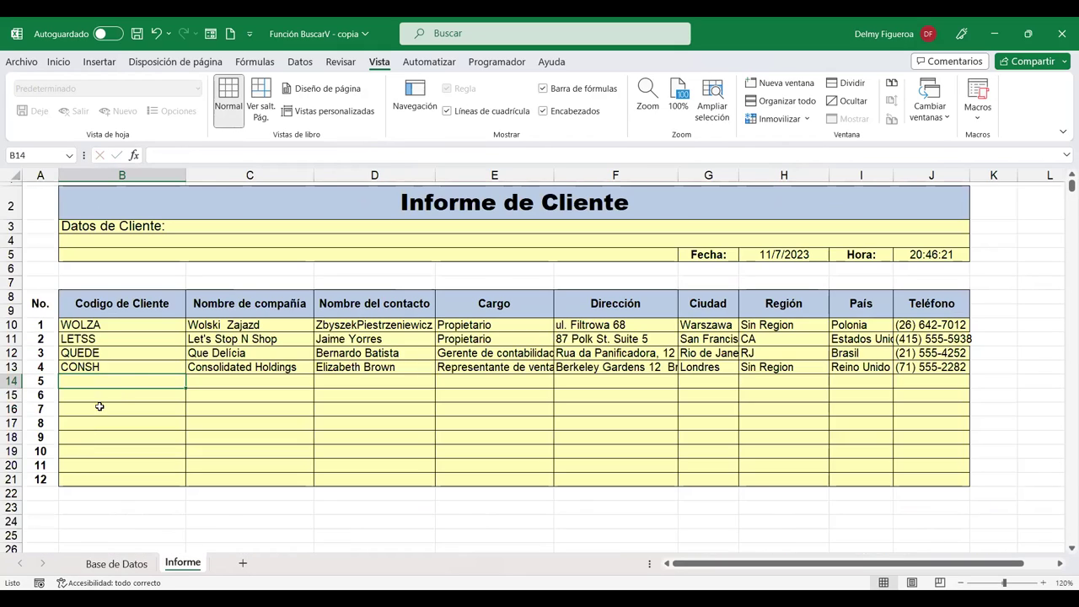
{"action": "key", "text": "ctrl+v"}
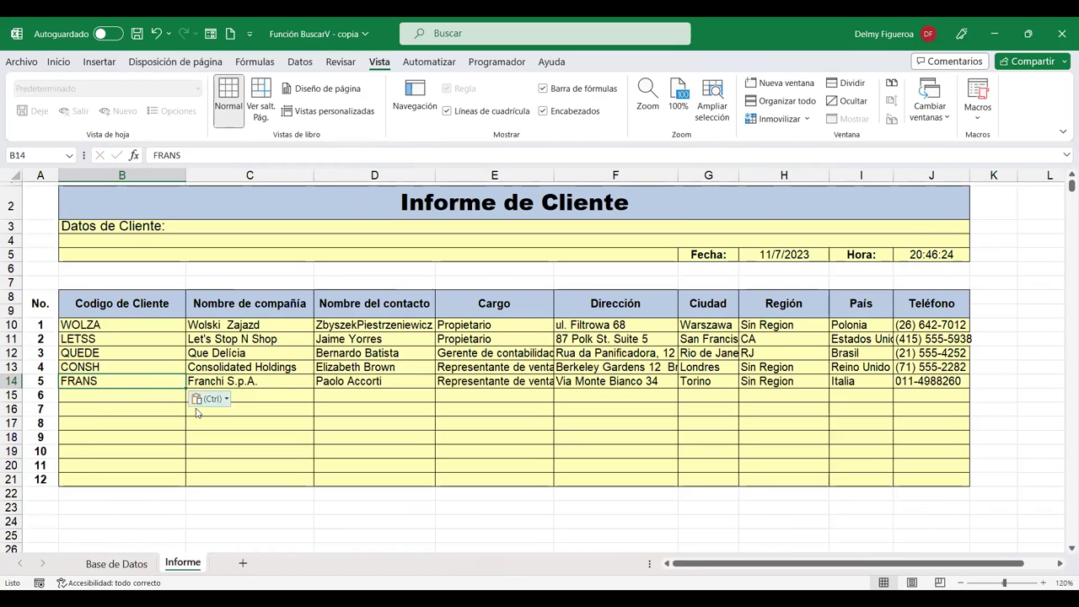
Step: Compare Franchi's Base de Datos row with the Cargo (E14) and Teléfono (J14) results
{"action": "left_click", "coordinate": [116, 563]}
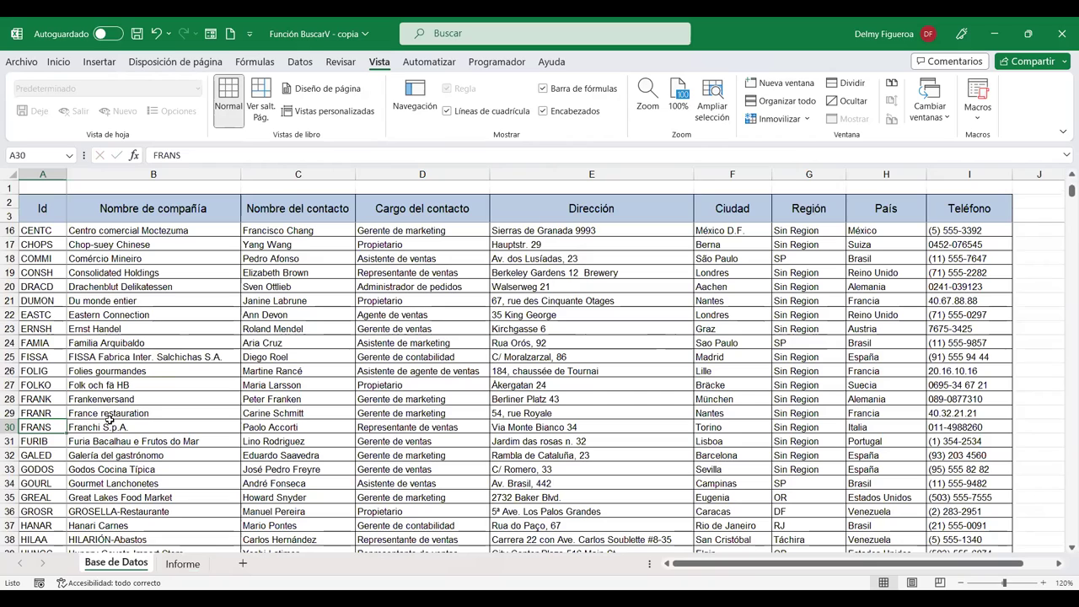
{"action": "left_click", "coordinate": [371, 428]}
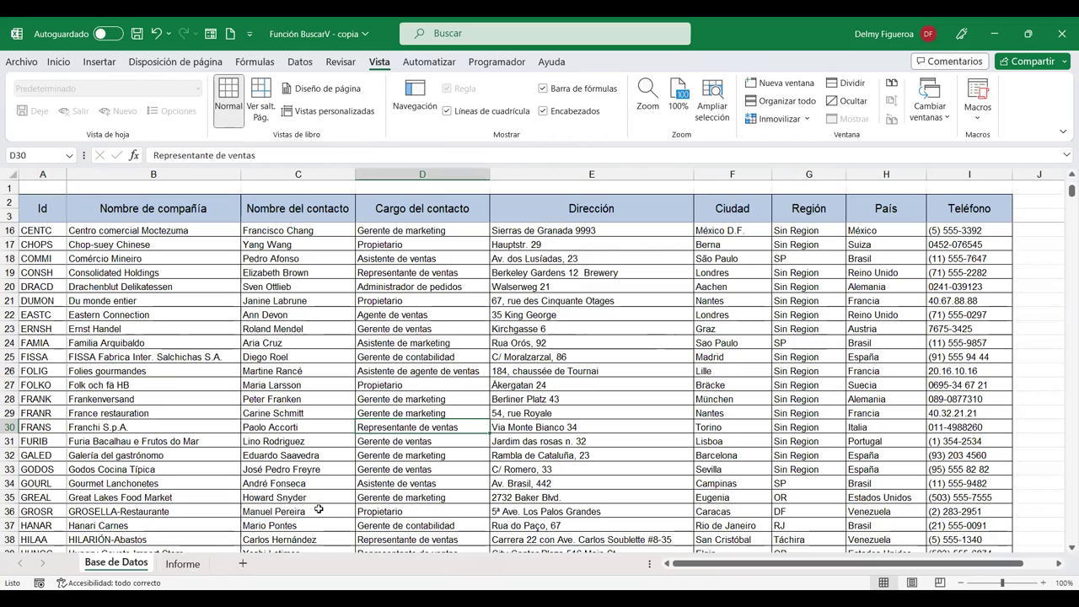
{"action": "left_click", "coordinate": [182, 563]}
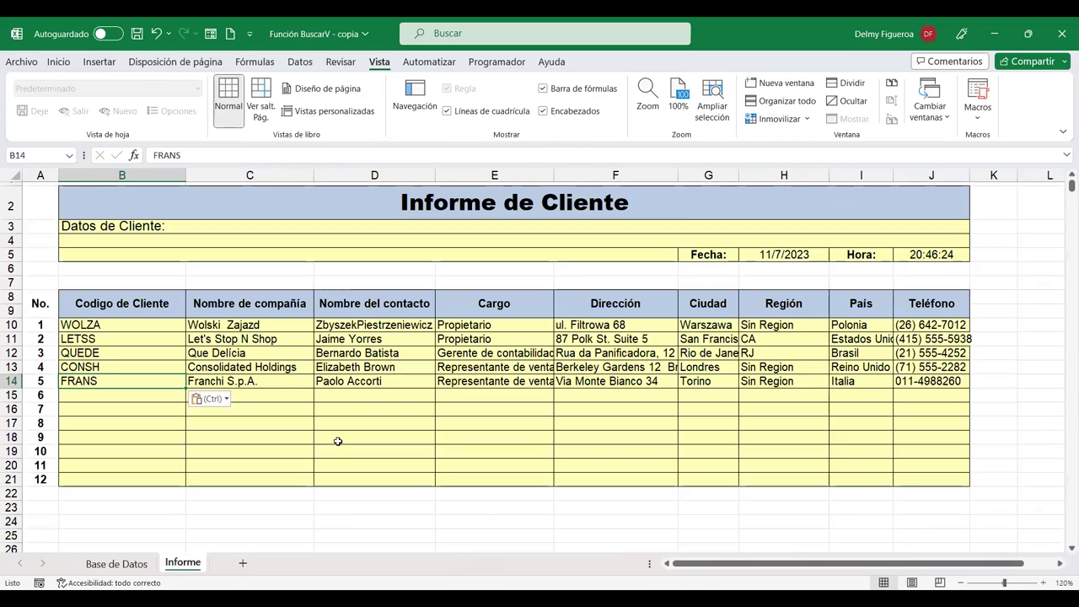
{"action": "left_click", "coordinate": [529, 384]}
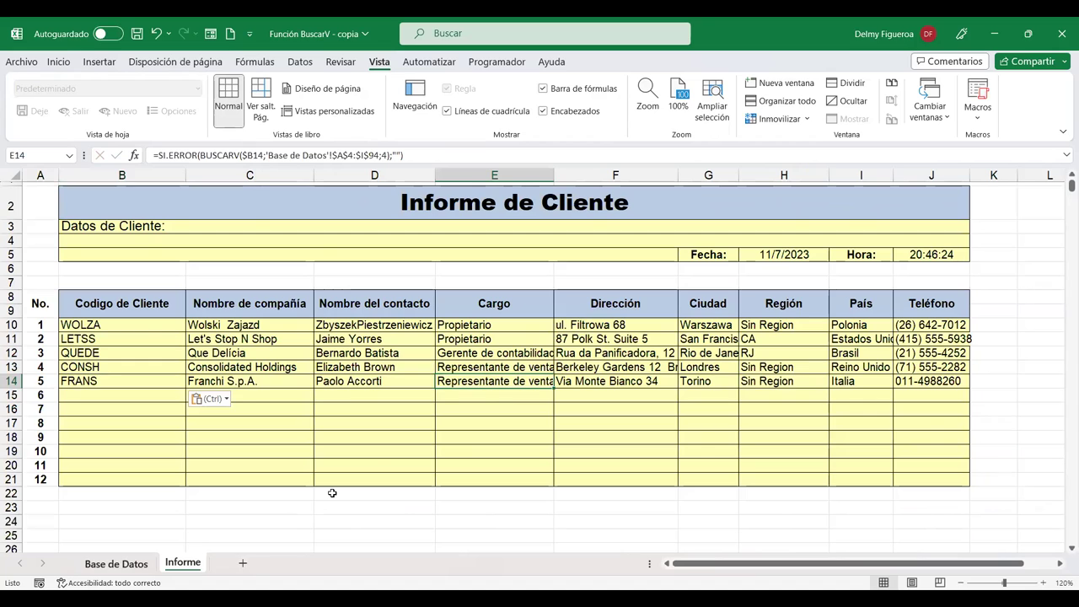
{"action": "key", "text": "ctrl+Page_Up"}
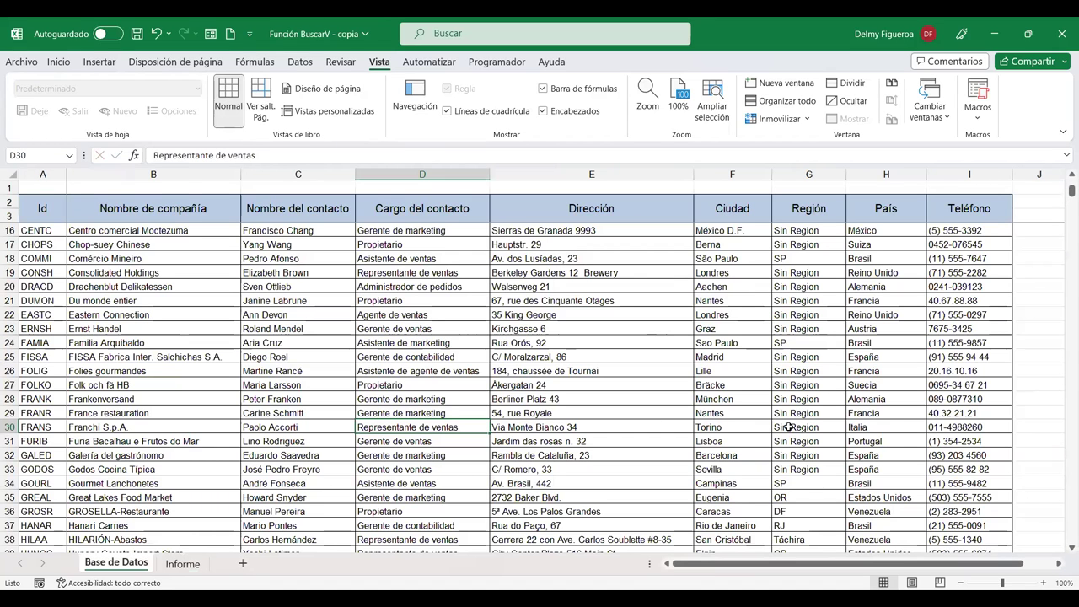
{"action": "key", "text": "ctrl+Page_Down"}
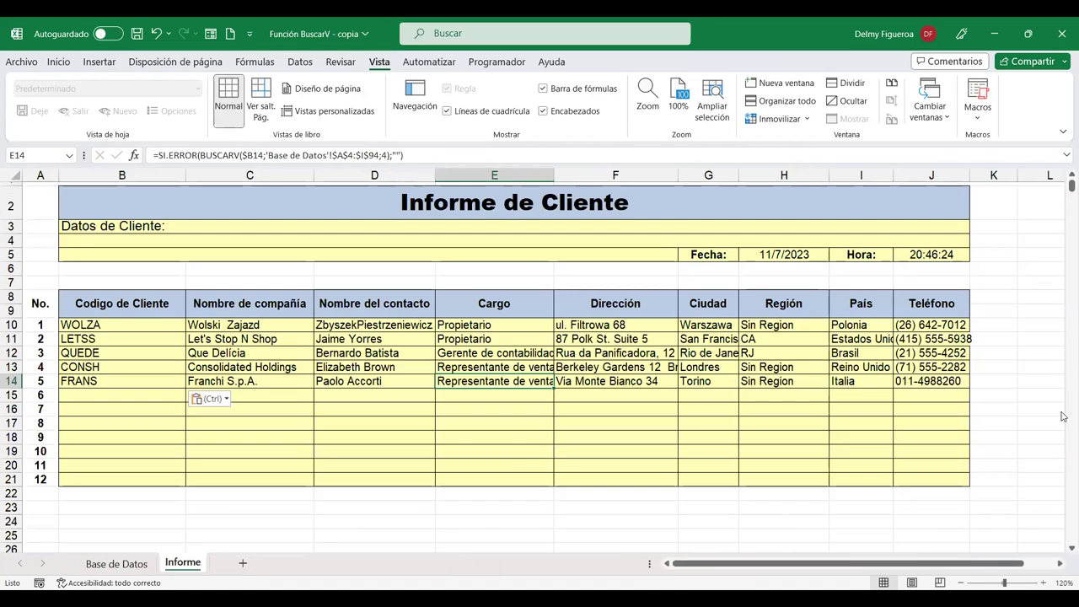
{"action": "left_click", "coordinate": [943, 381]}
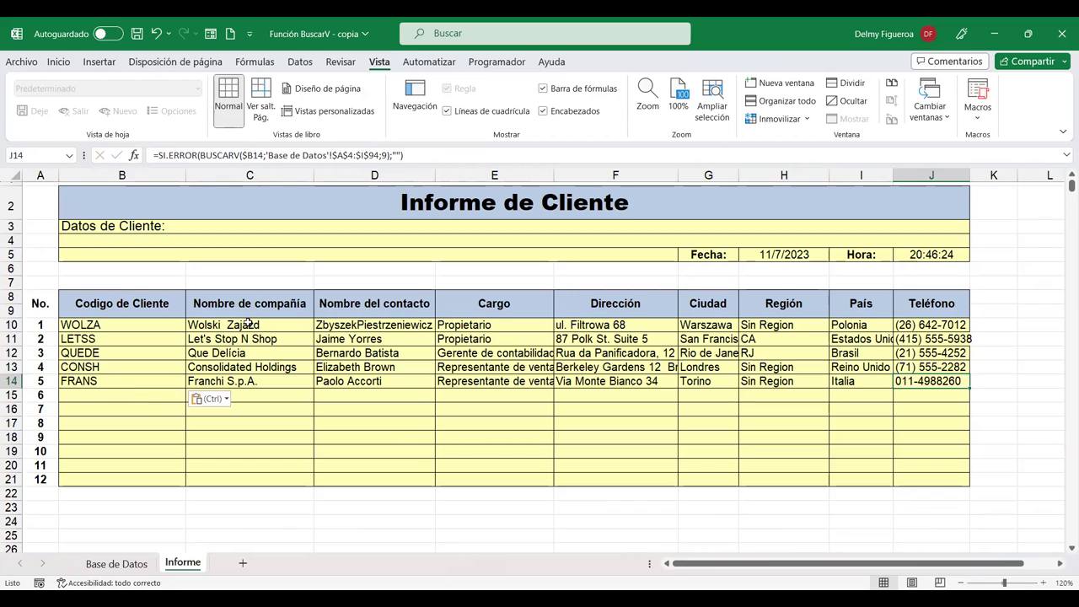
{"action": "left_click", "coordinate": [253, 433]}
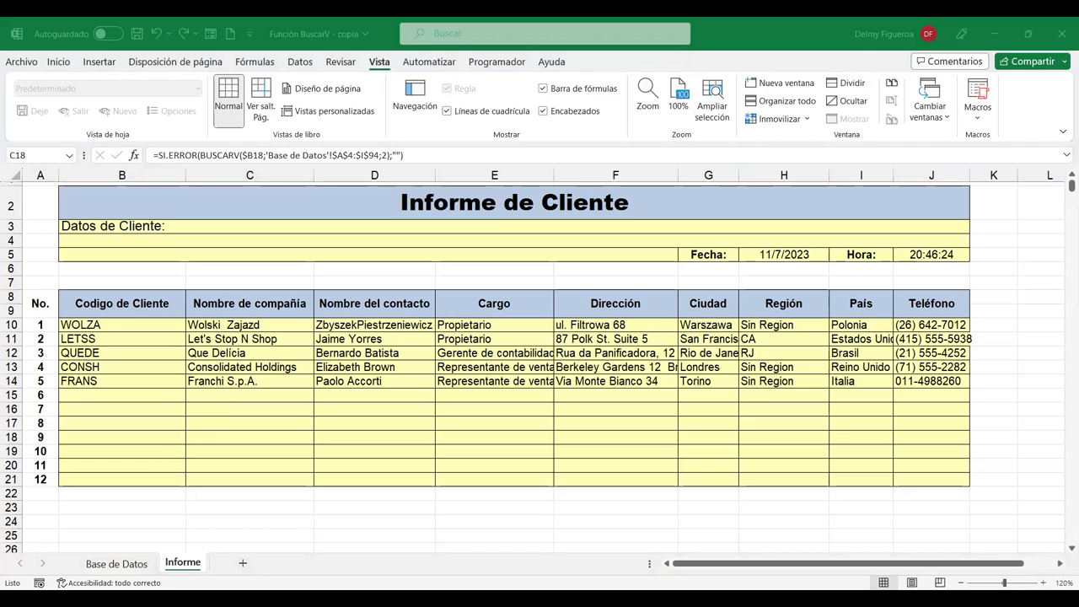
{"action": "key", "text": "alt+Tab"}
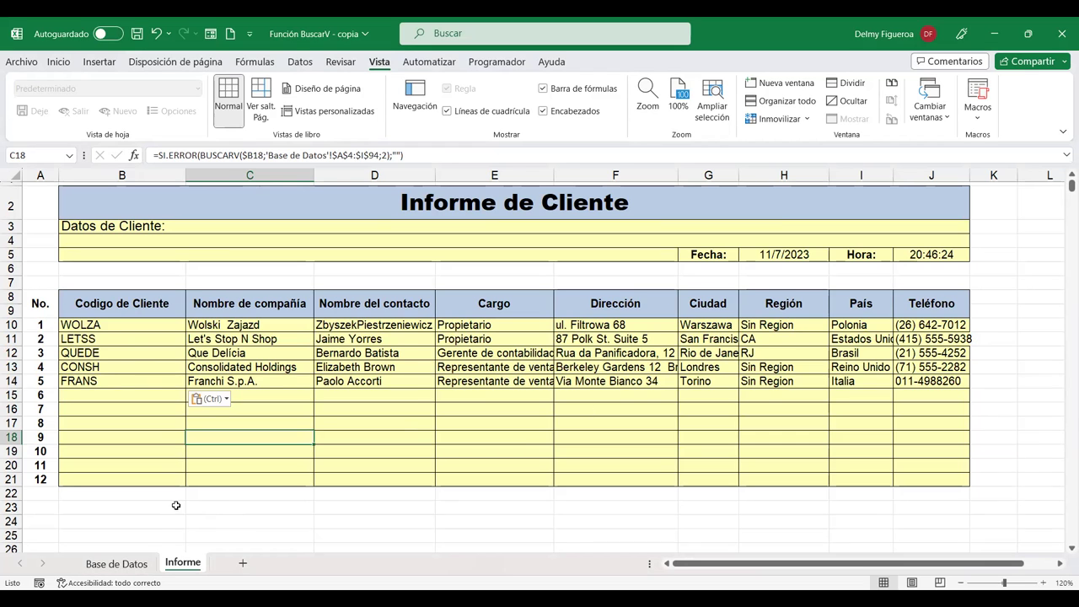
{"action": "scroll", "coordinate": [176, 505], "scroll_direction": "down", "scroll_amount": 1}
{"action": "scroll", "coordinate": [176, 497], "scroll_direction": "down", "scroll_amount": 1}
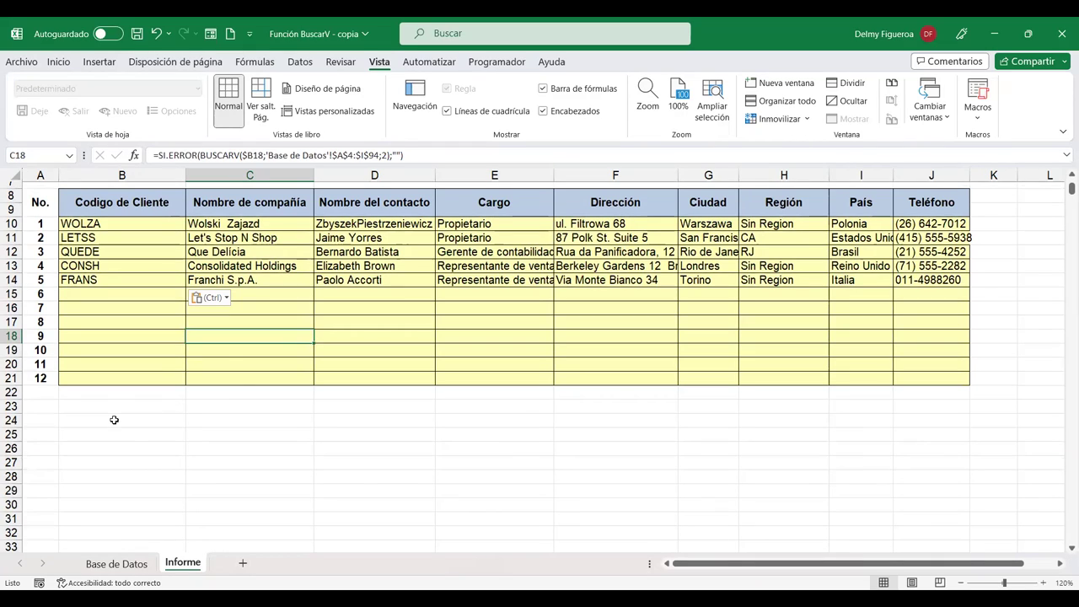
{"action": "left_click", "coordinate": [114, 420]}
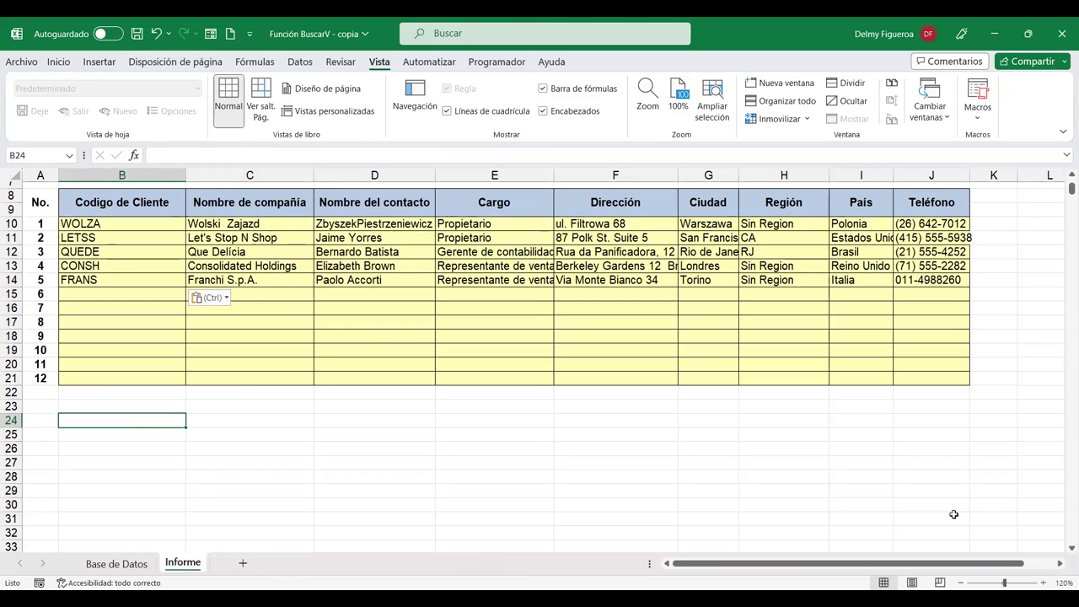
Step: Enter the prompt label 'Digite nombre de cía.' in B24
{"action": "type", "text": "dIGITE"}
{"action": "key", "text": "BackSpace"}
{"action": "key", "text": "BackSpace"}
{"action": "key", "text": "BackSpace"}
{"action": "key", "text": "BackSpace"}
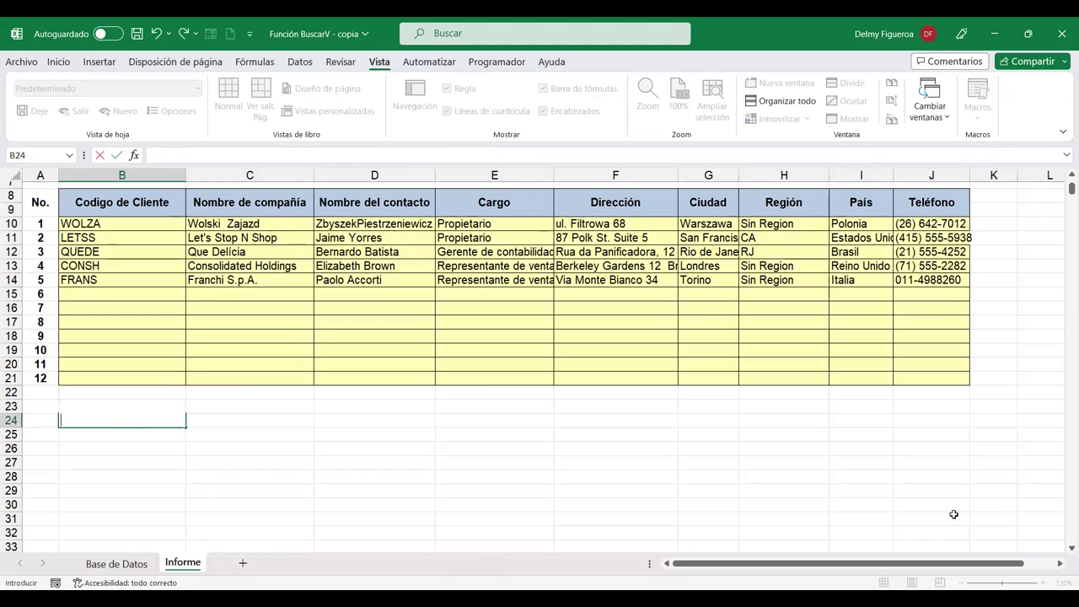
{"action": "key", "text": "Return"}
{"action": "key", "text": "Up"}
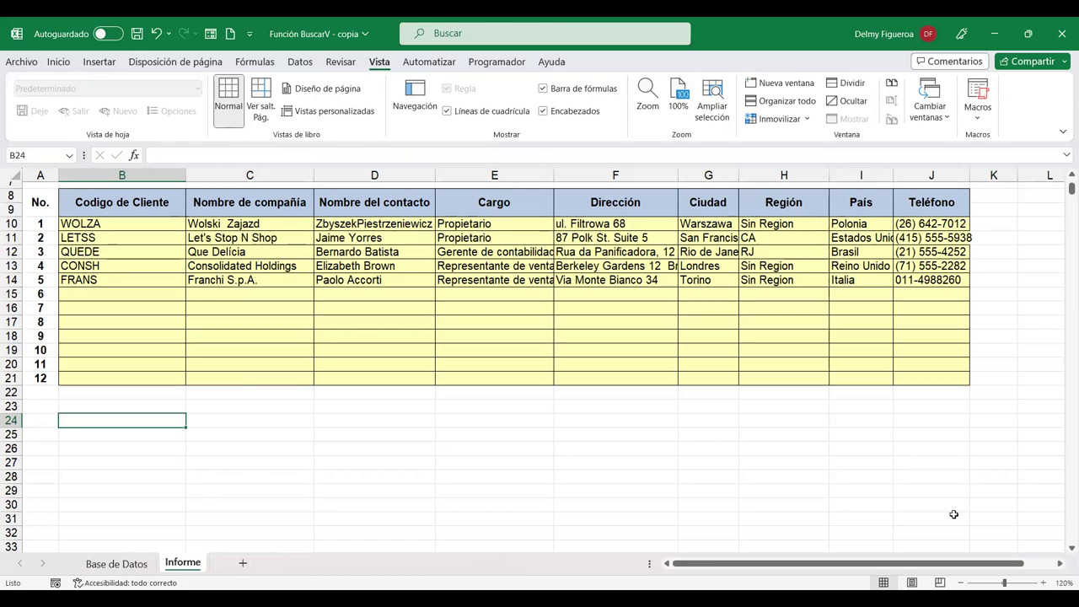
{"action": "type", "text": "="}
{"action": "key", "text": "BackSpace"}
{"action": "type", "text": "Digite nombre de com"}
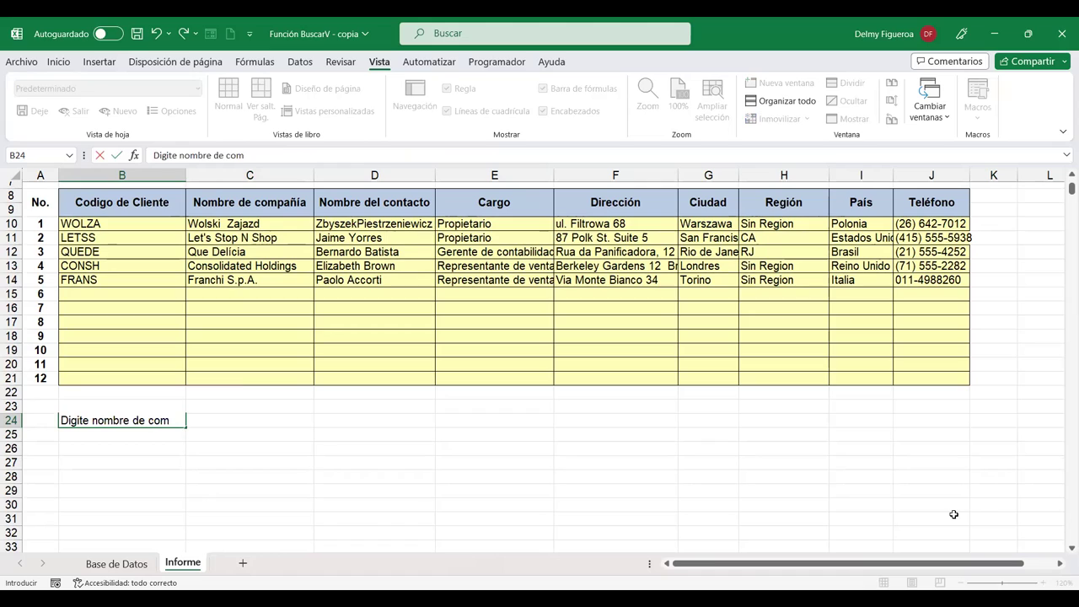
{"action": "key", "text": "BackSpace"}
{"action": "key", "text": "BackSpace"}
{"action": "type", "text": "ía."}
{"action": "key", "text": "Tab"}
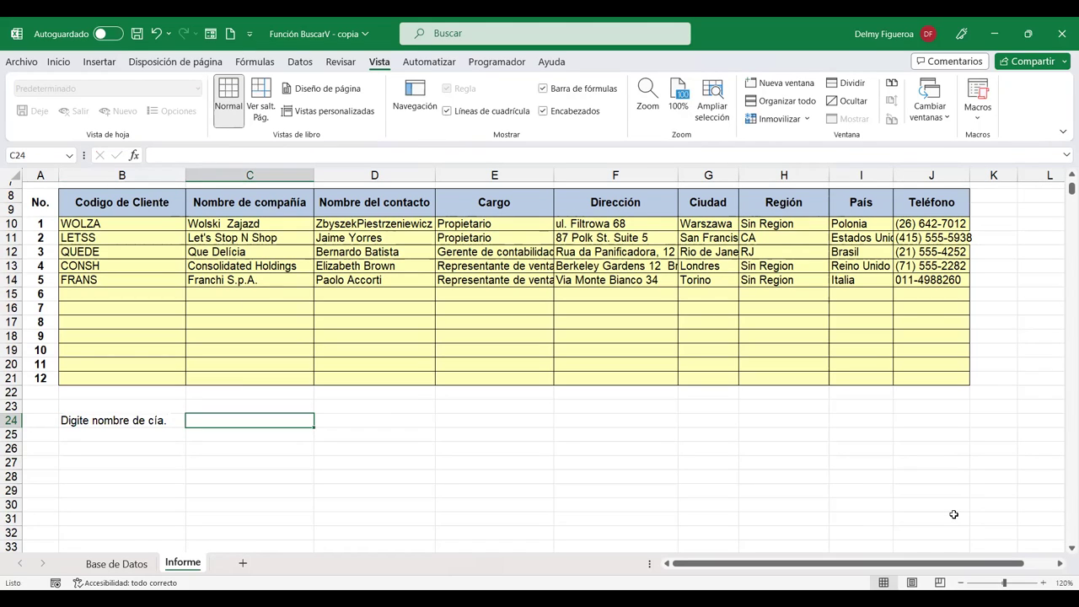
Step: Add the label 'El código es:' in B25, leaving C24 selected for the company name
{"action": "key", "text": "Left"}
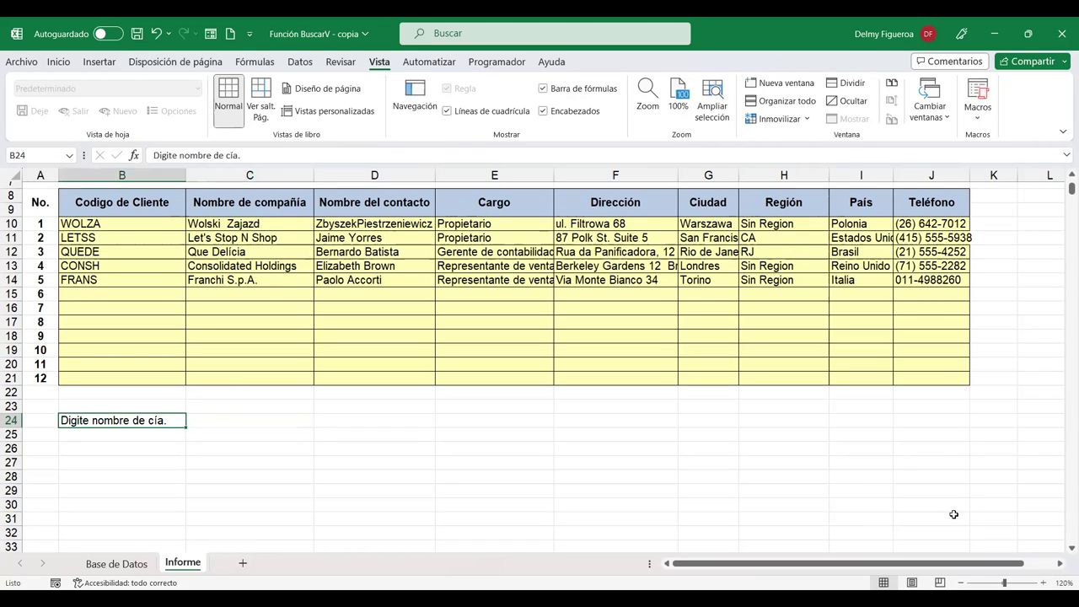
{"action": "key", "text": "Right"}
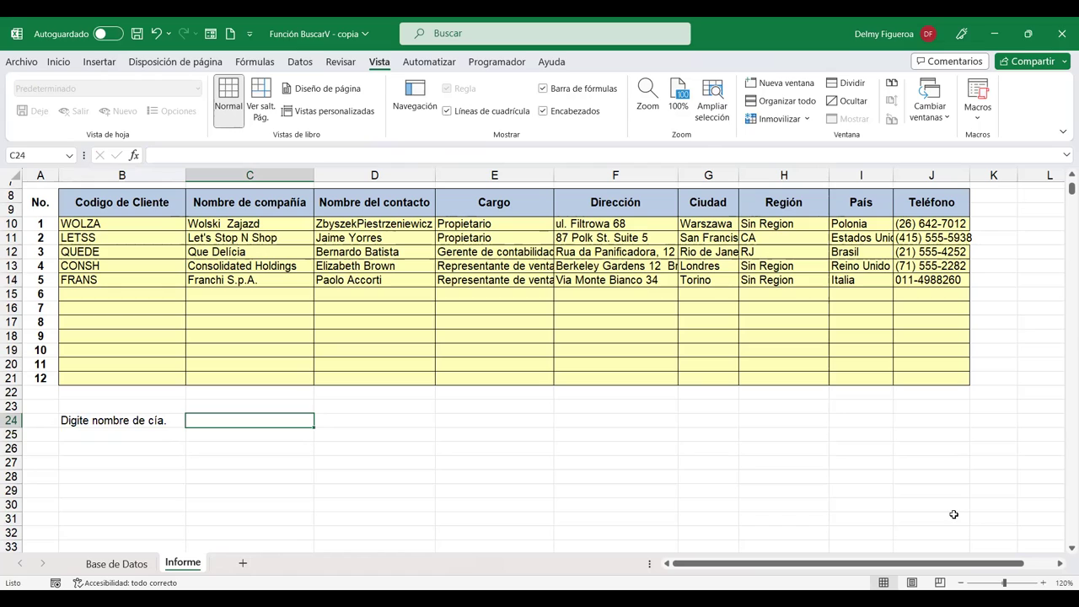
{"action": "key", "text": "Down"}
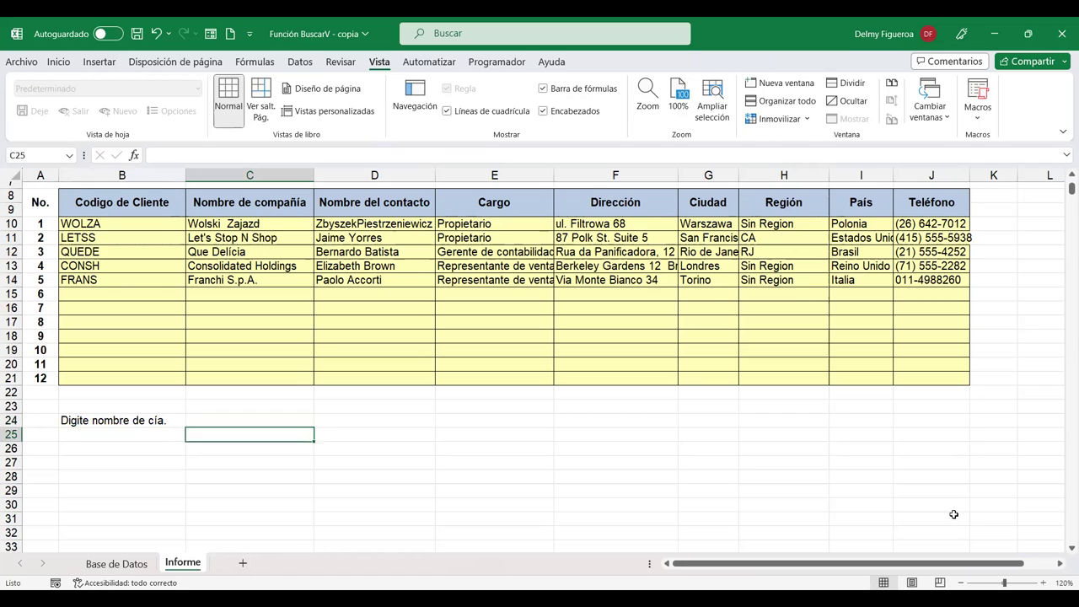
{"action": "key", "text": "Left"}
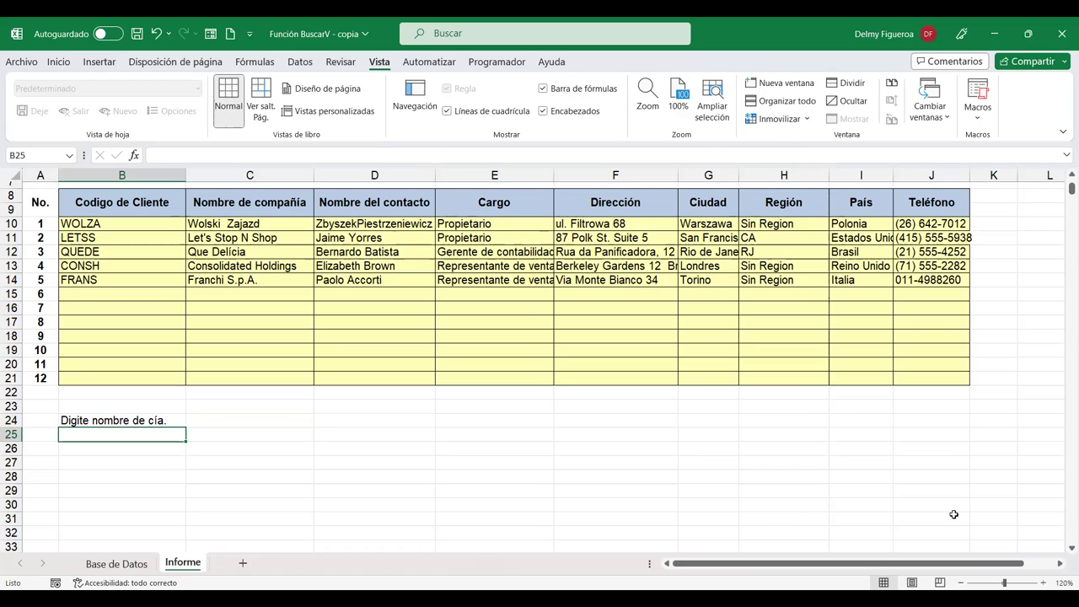
{"action": "type", "text": "El código es:"}
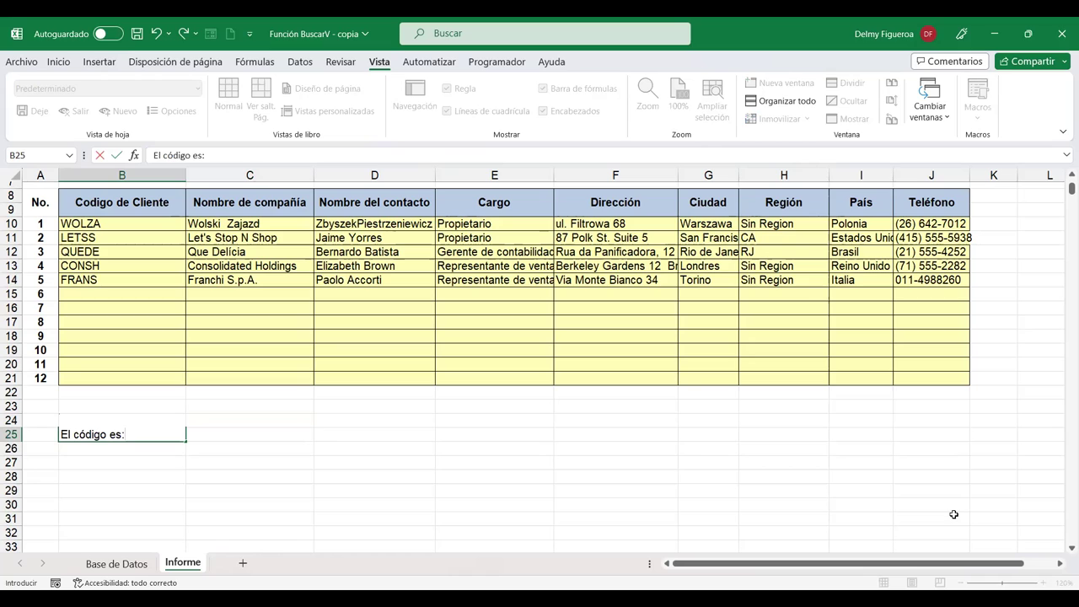
{"action": "key", "text": "Return"}
{"action": "key", "text": "Up"}
{"action": "key", "text": "Up"}
{"action": "key", "text": "Right"}
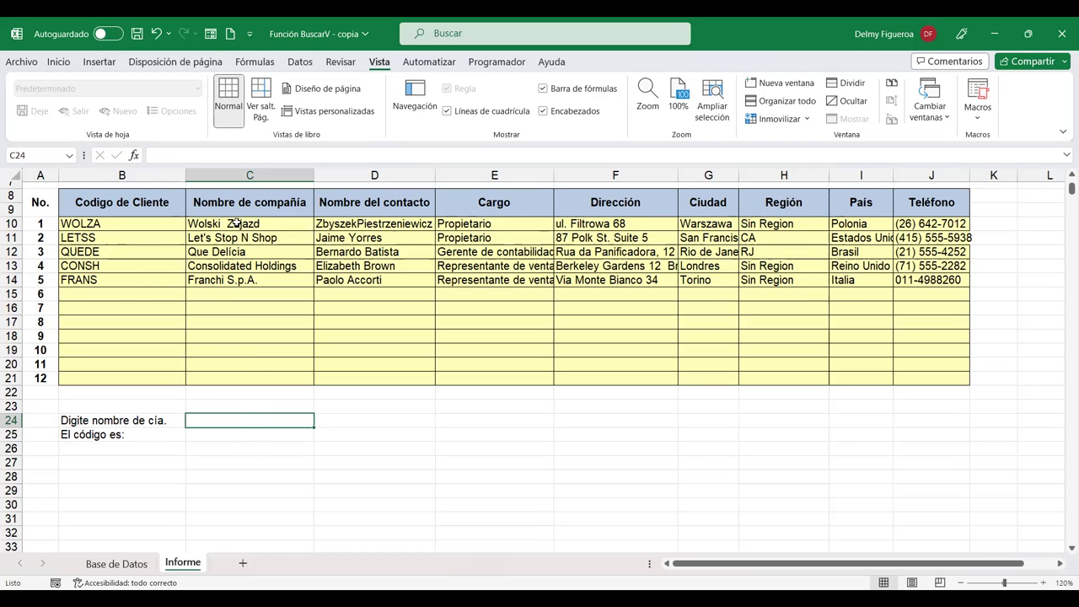
Step: Copy the company name Berglunds snabbköp from Base de Datos into C24 on Informe
{"action": "key", "text": "ctrl+Page_Up"}
{"action": "scroll", "coordinate": [219, 404], "scroll_direction": "up", "scroll_amount": 4}
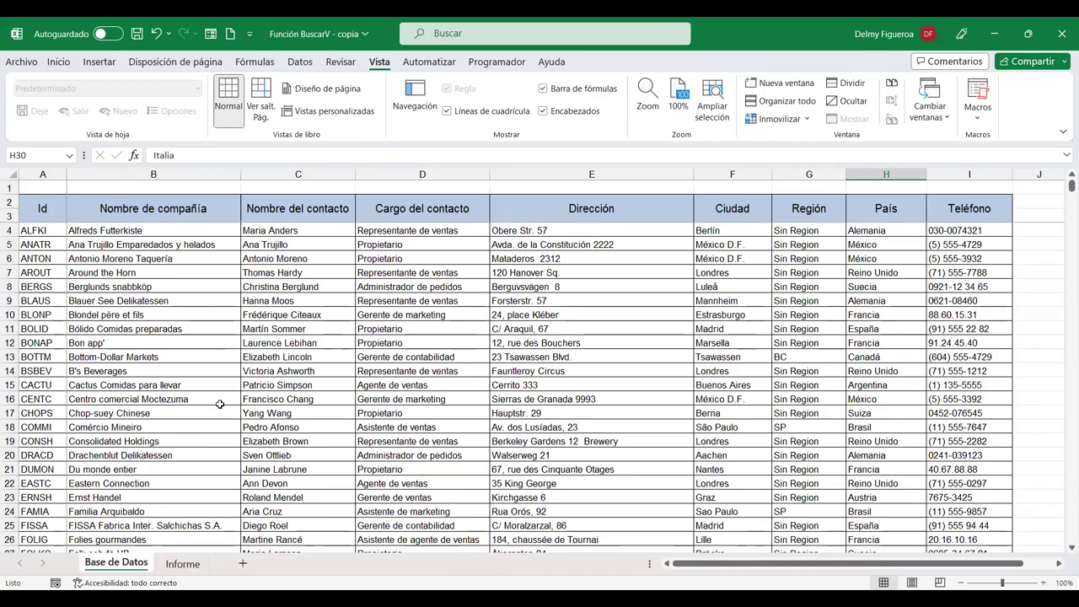
{"action": "key", "text": "ctrl+Home"}
{"action": "left_click", "coordinate": [151, 288]}
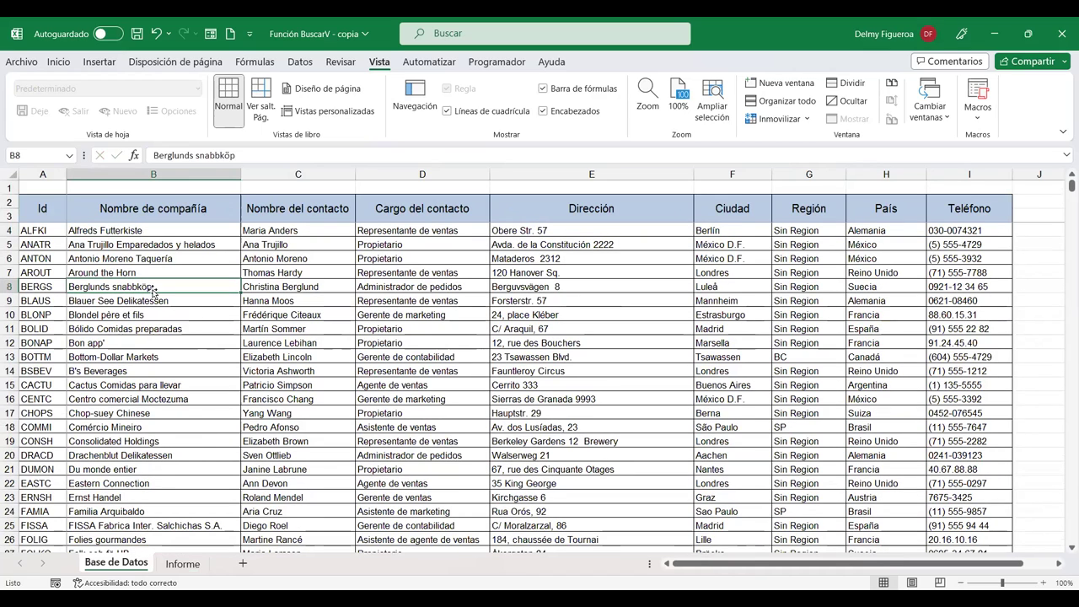
{"action": "left_click_drag", "start_coordinate": [255, 159], "coordinate": [74, 168]}
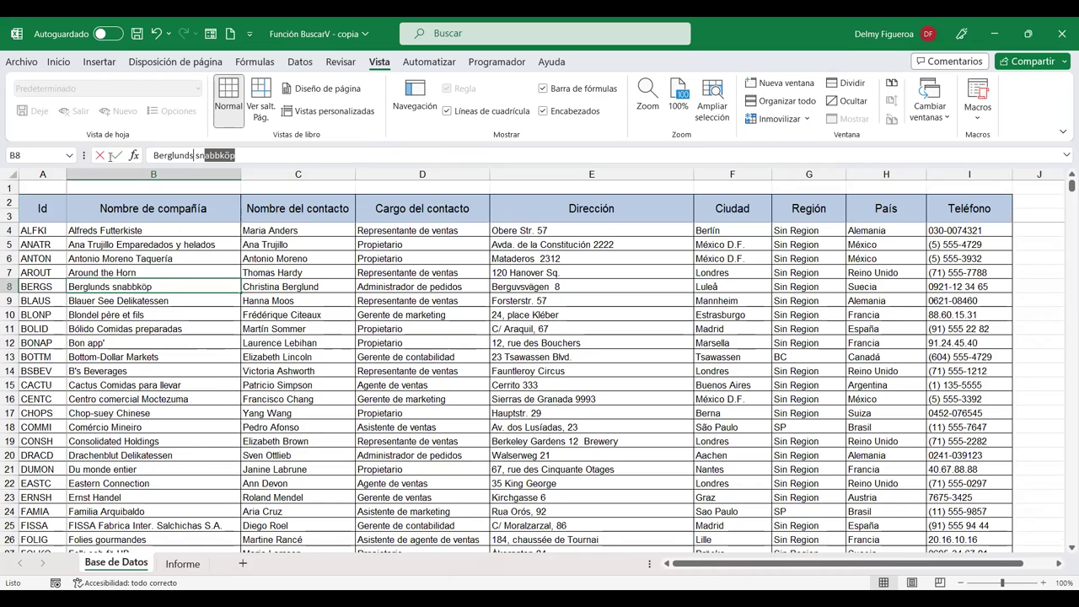
{"action": "key", "text": "ctrl+c"}
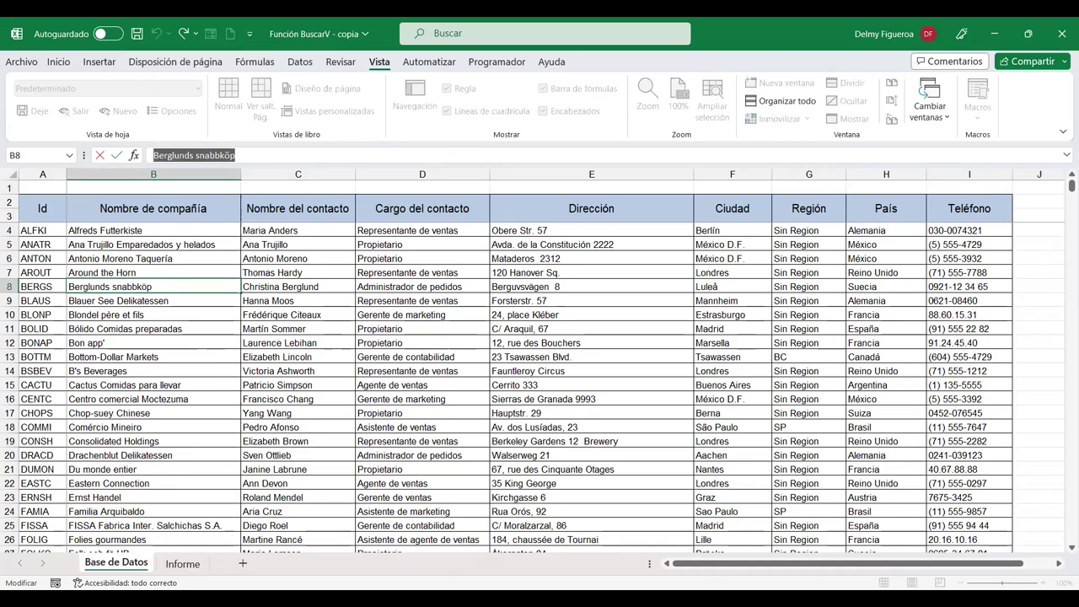
{"action": "left_click", "coordinate": [182, 563]}
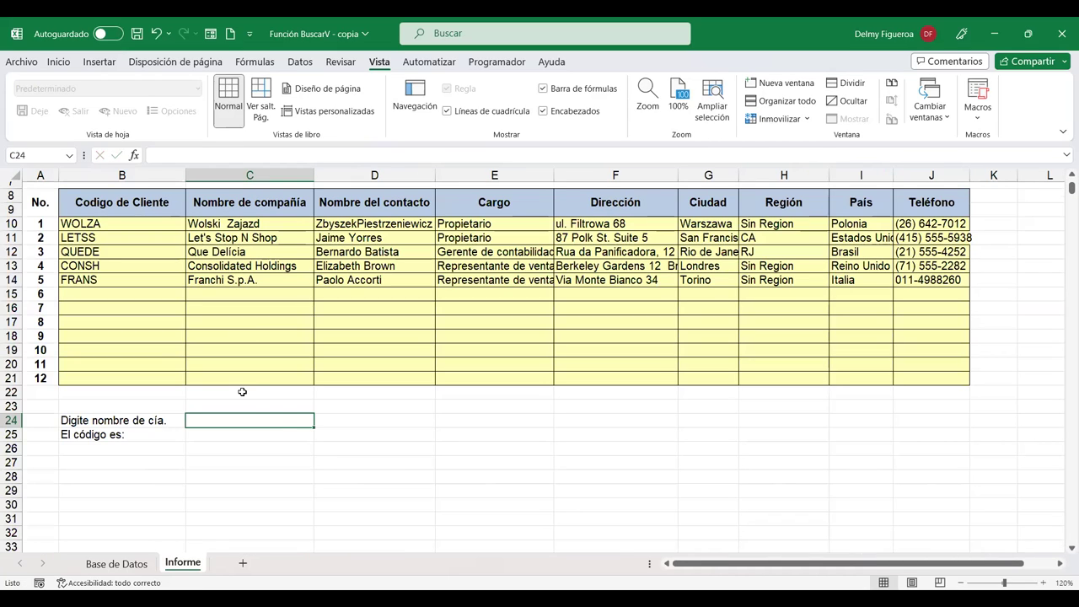
{"action": "key", "text": "ctrl+v"}
Step: Begin a BUSCARV in C25 looking up C24 in 'Base de Datos'!A4:I94
{"action": "left_click", "coordinate": [250, 436]}
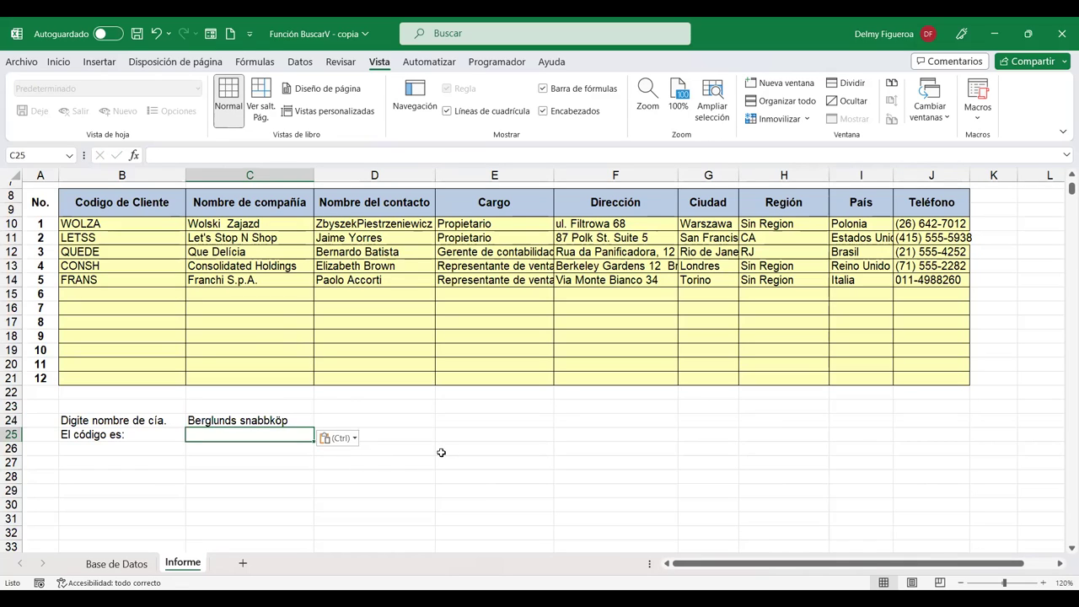
{"action": "type", "text": "+"}
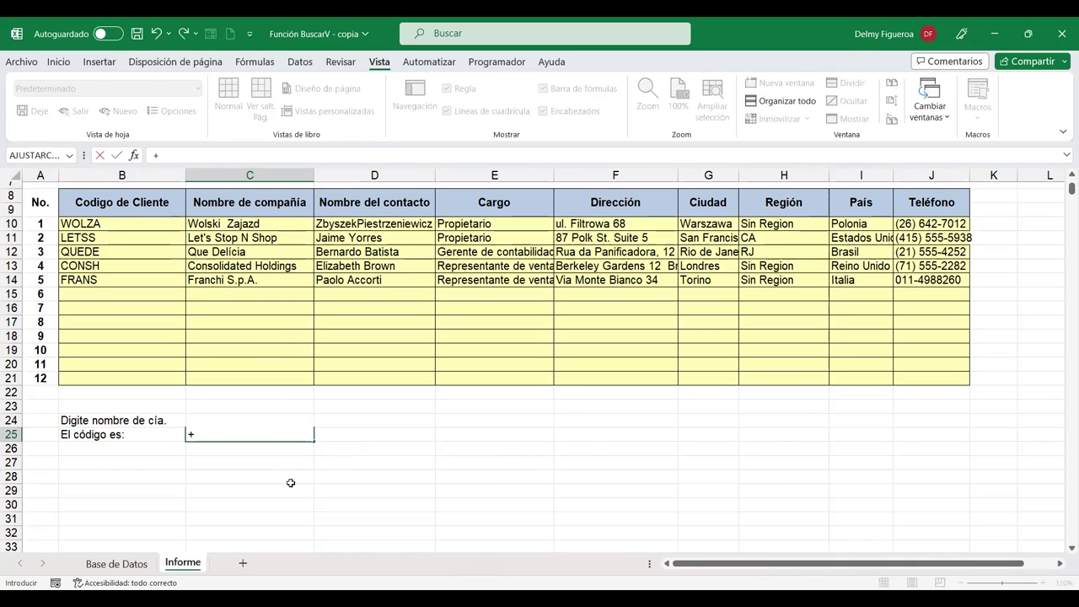
{"action": "type", "text": "busc"}
{"action": "double_click", "coordinate": [233, 471]}
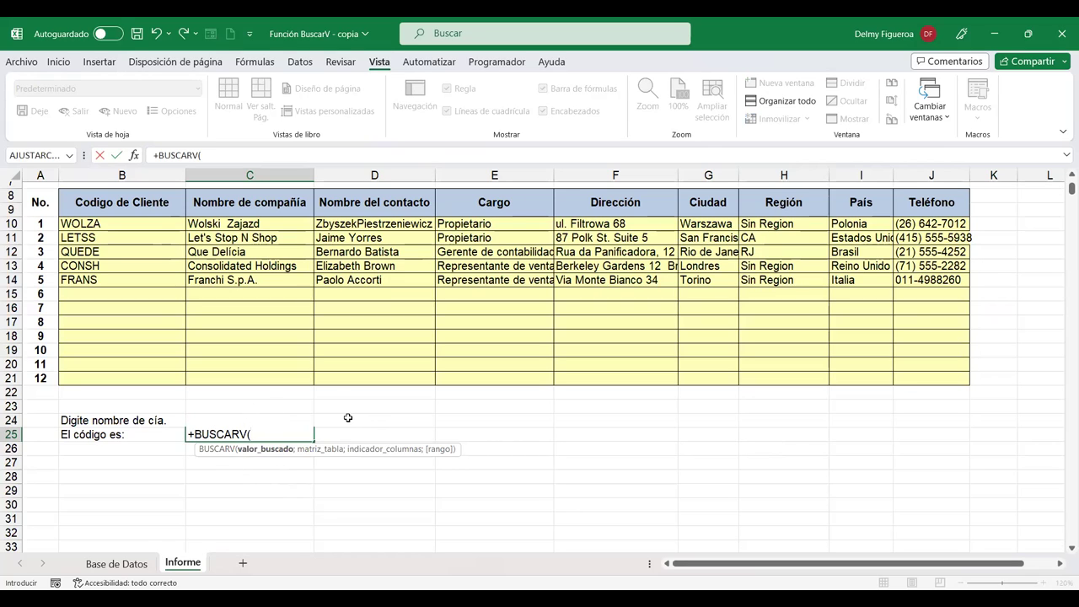
{"action": "key", "text": "Up"}
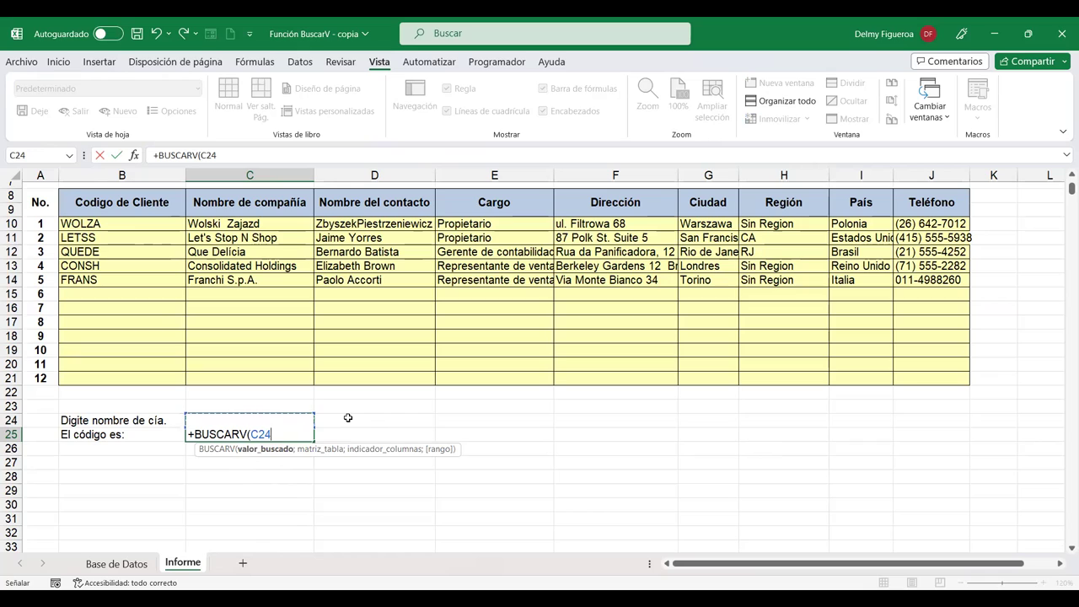
{"action": "type", "text": ";"}
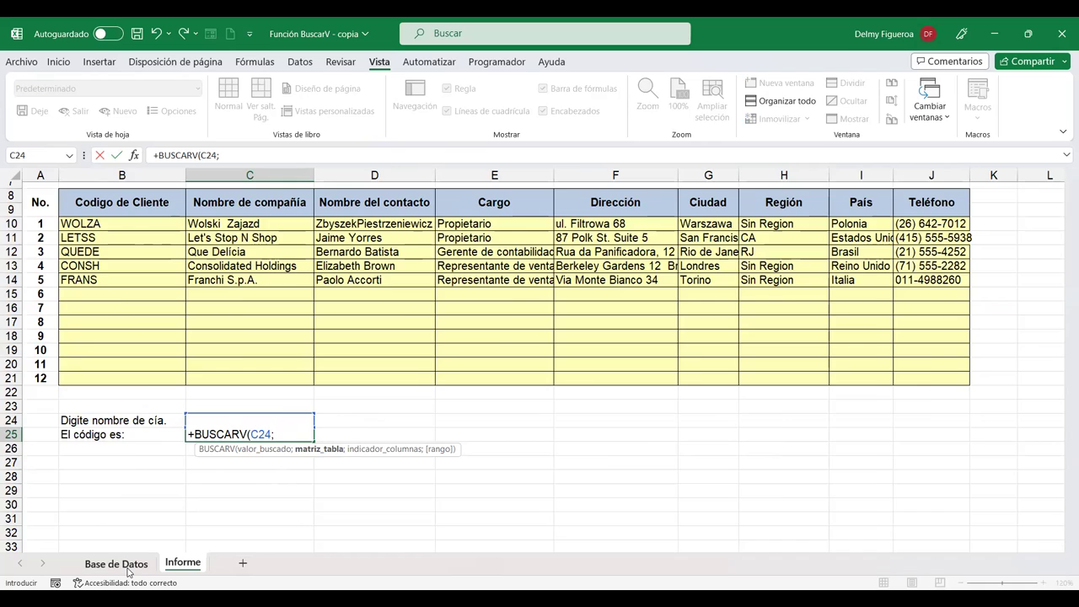
{"action": "left_click", "coordinate": [128, 571]}
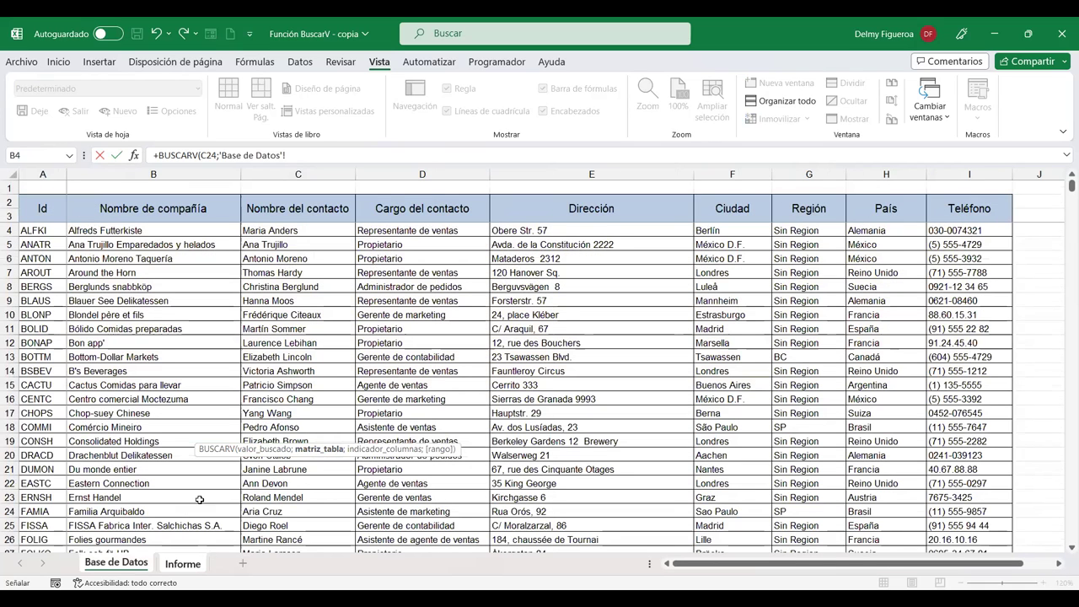
{"action": "left_click", "coordinate": [51, 229]}
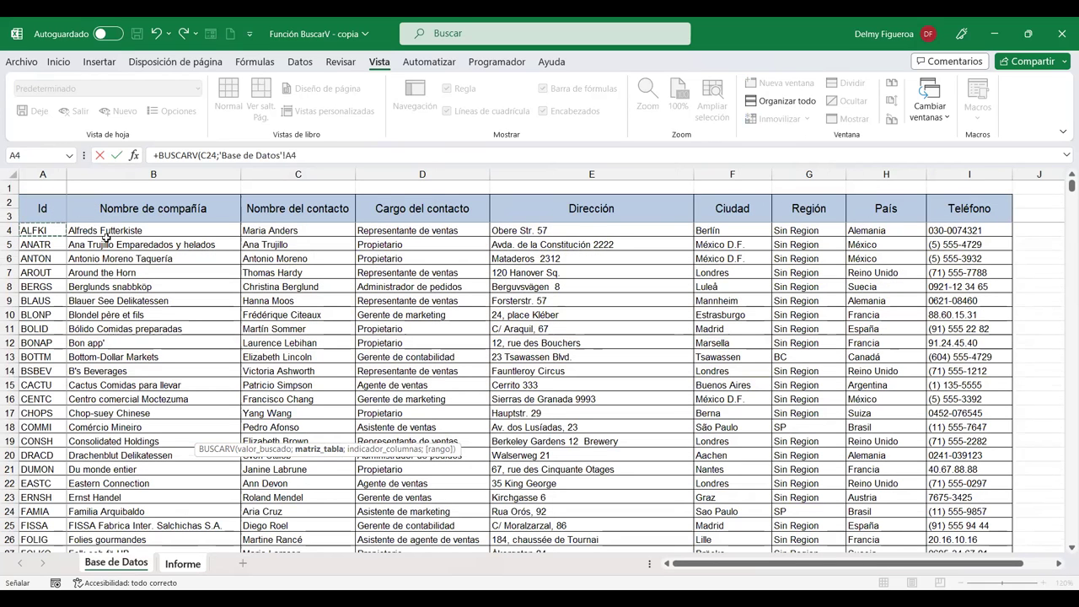
{"action": "key", "text": "ctrl+shift+Right"}
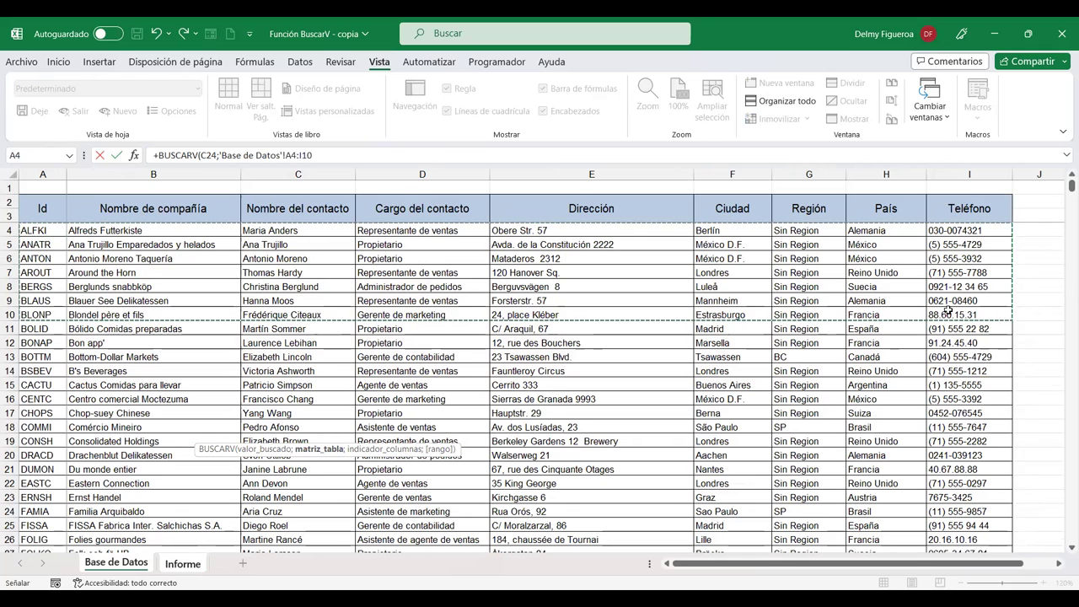
{"action": "key", "text": "ctrl+shift+Down"}
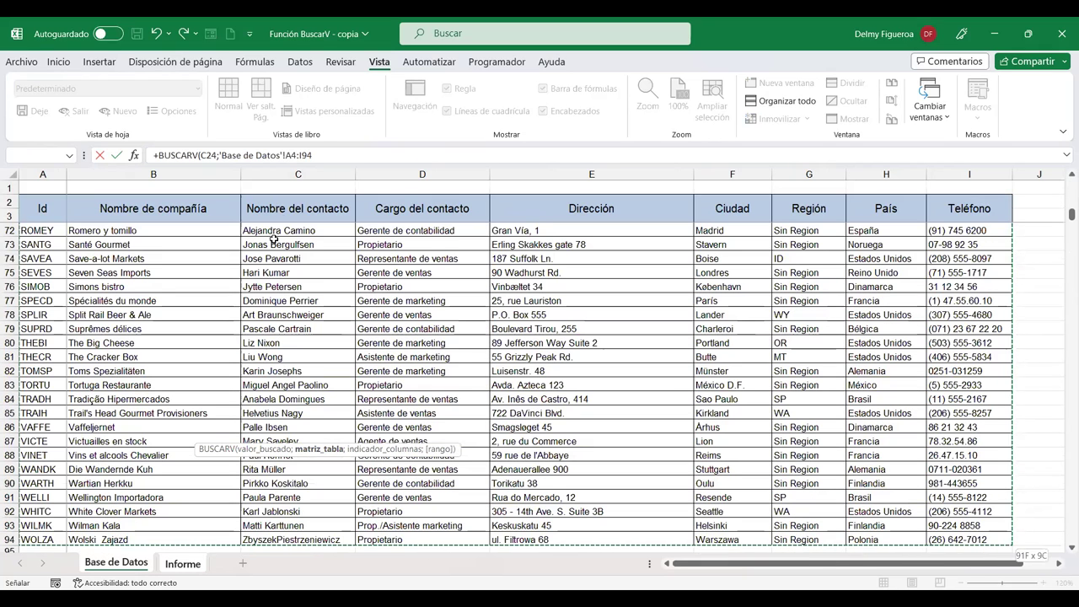
{"action": "key", "text": "F2"}
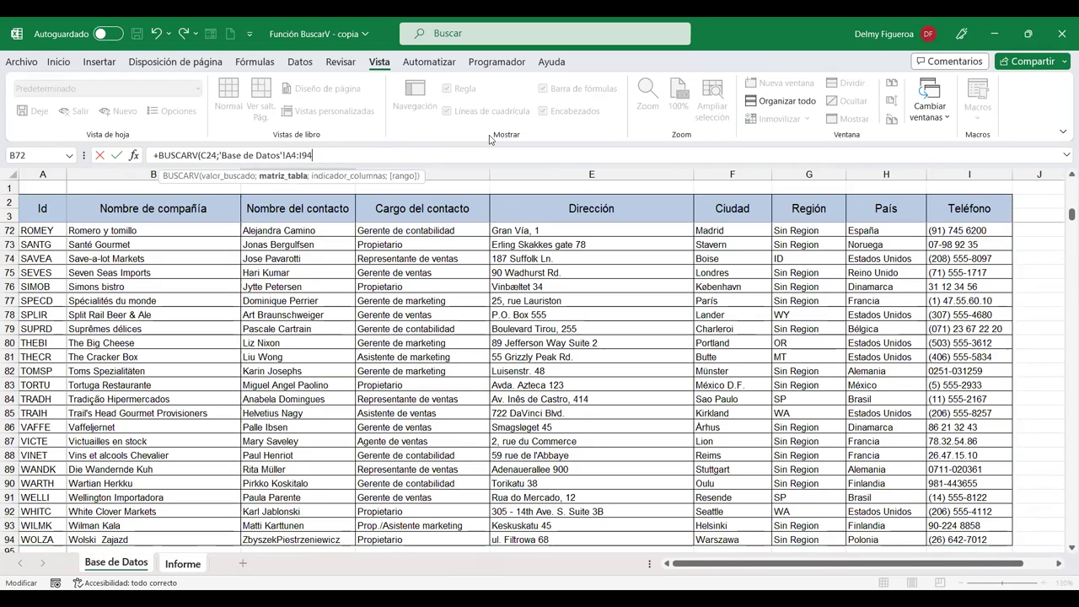
{"action": "type", "text": ";1;"}
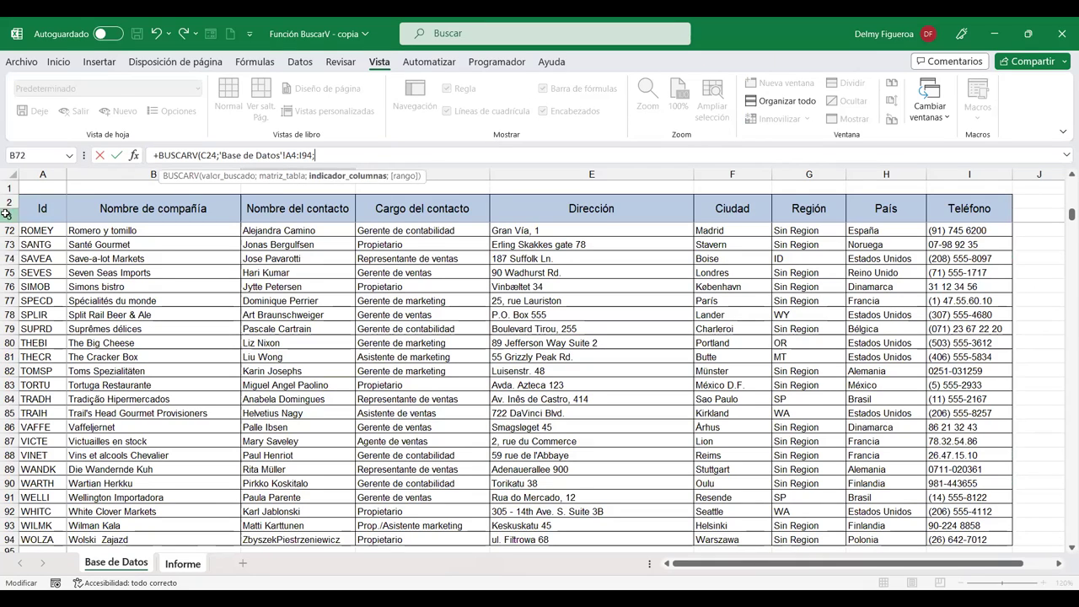
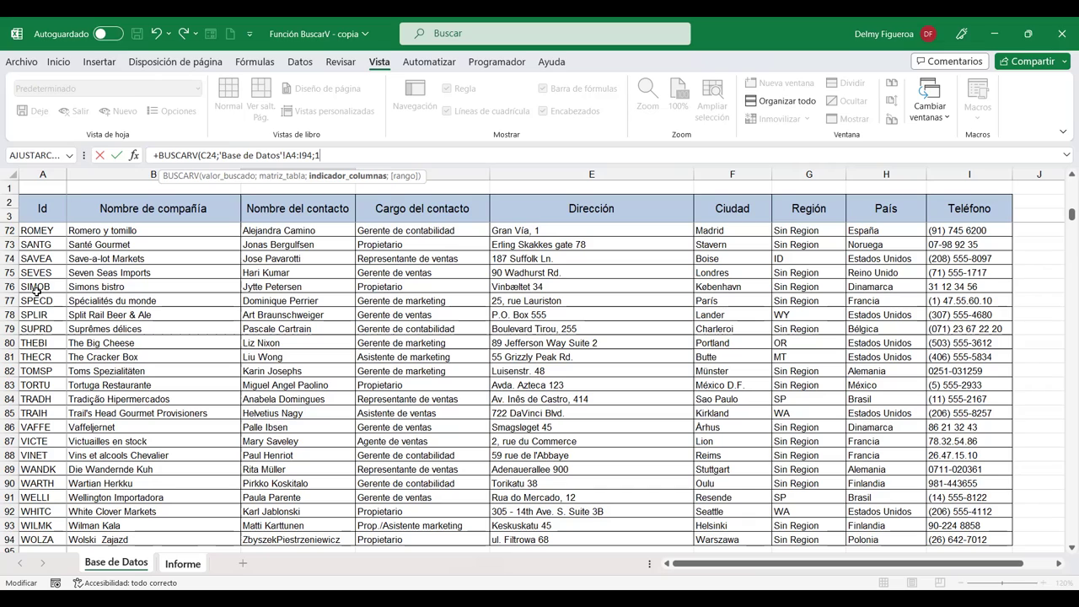
Step: Add ;FALSO to C25's BUSCARV for exact matching and commit it
{"action": "type", "text": ";"}
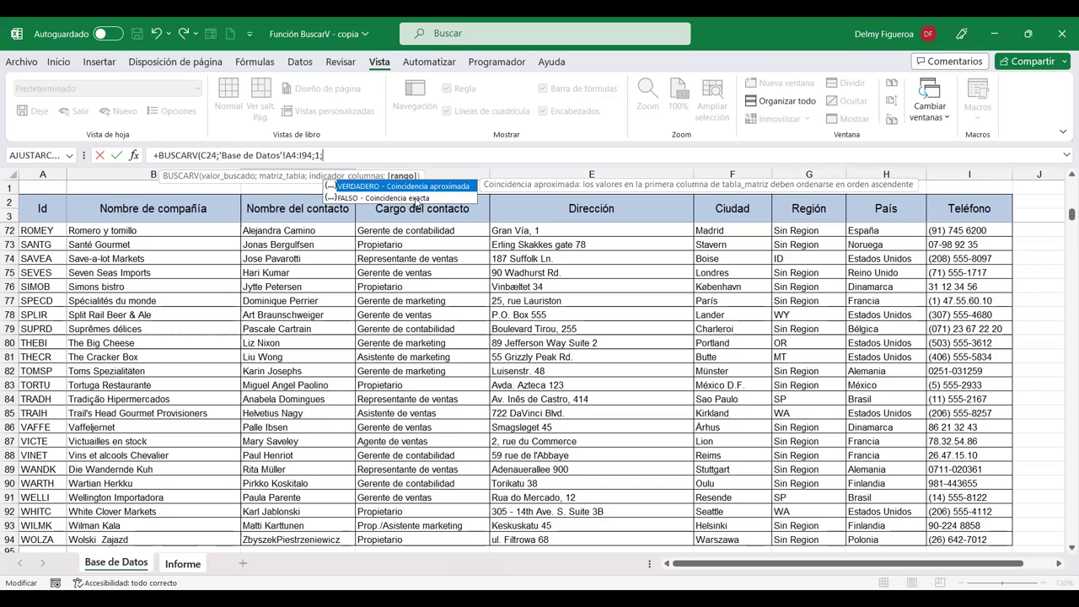
{"action": "double_click", "coordinate": [416, 199]}
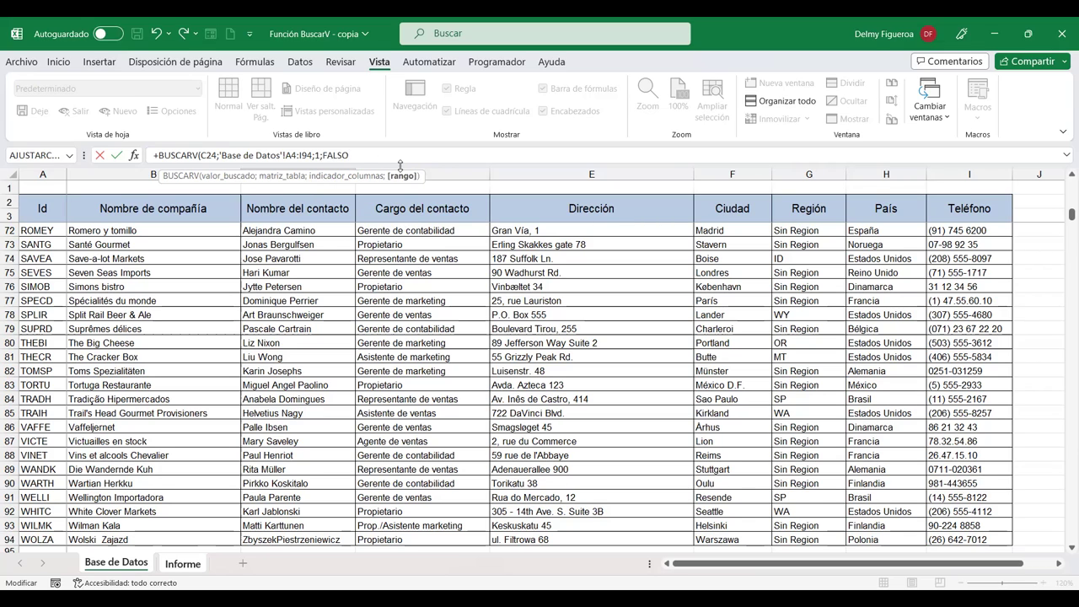
{"action": "key", "text": "Return"}
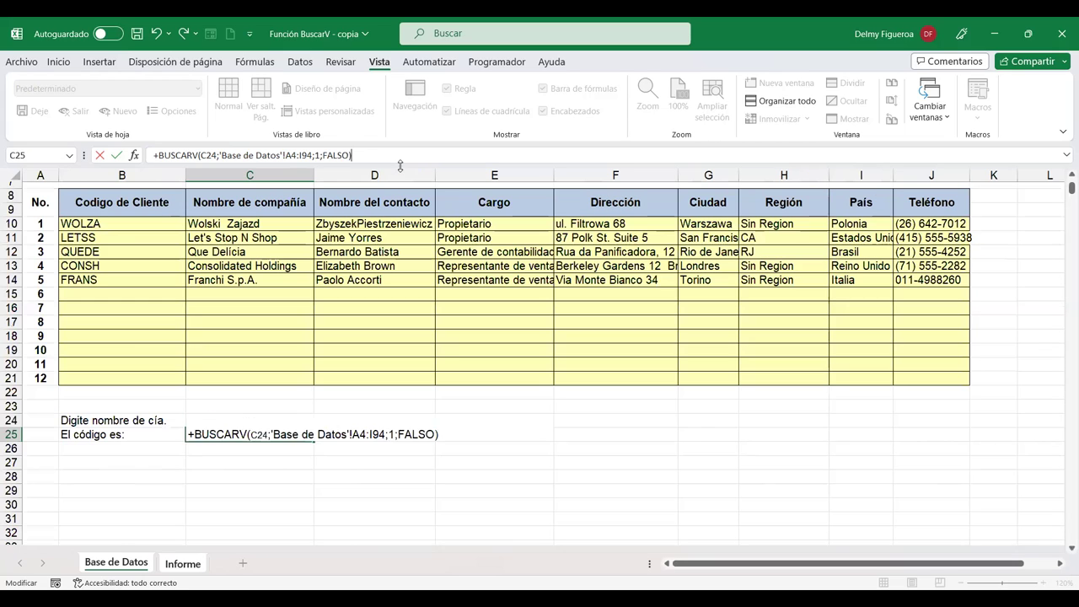
Step: Compare C25's lookup with the H19 formula, recommit C25, and check company names in Base de Datos
{"action": "left_click", "coordinate": [270, 435]}
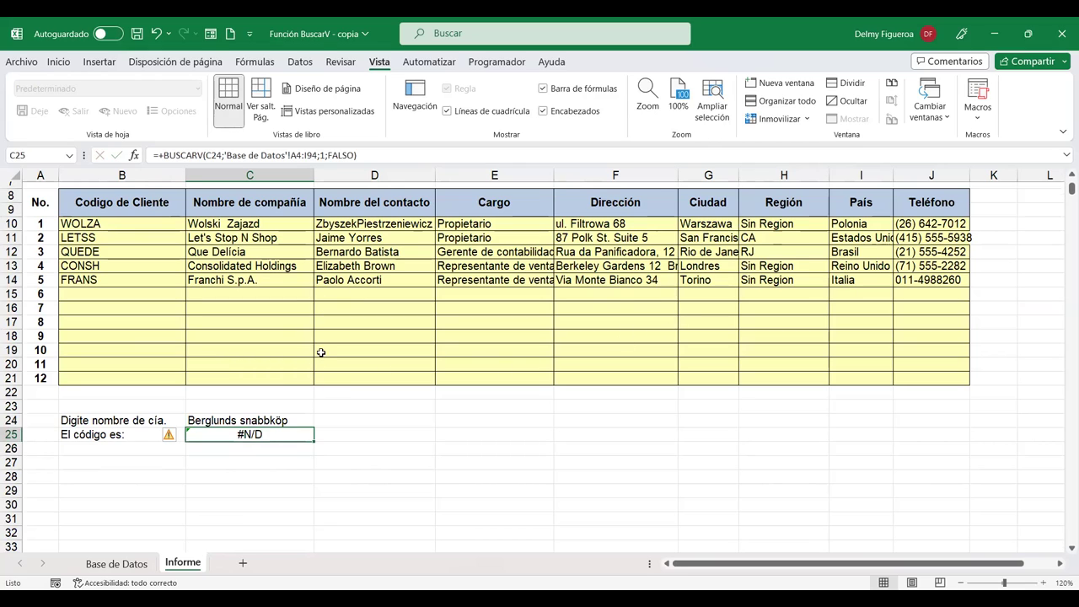
{"action": "left_click", "coordinate": [381, 307]}
{"action": "left_click", "coordinate": [797, 347]}
{"action": "left_click", "coordinate": [878, 336]}
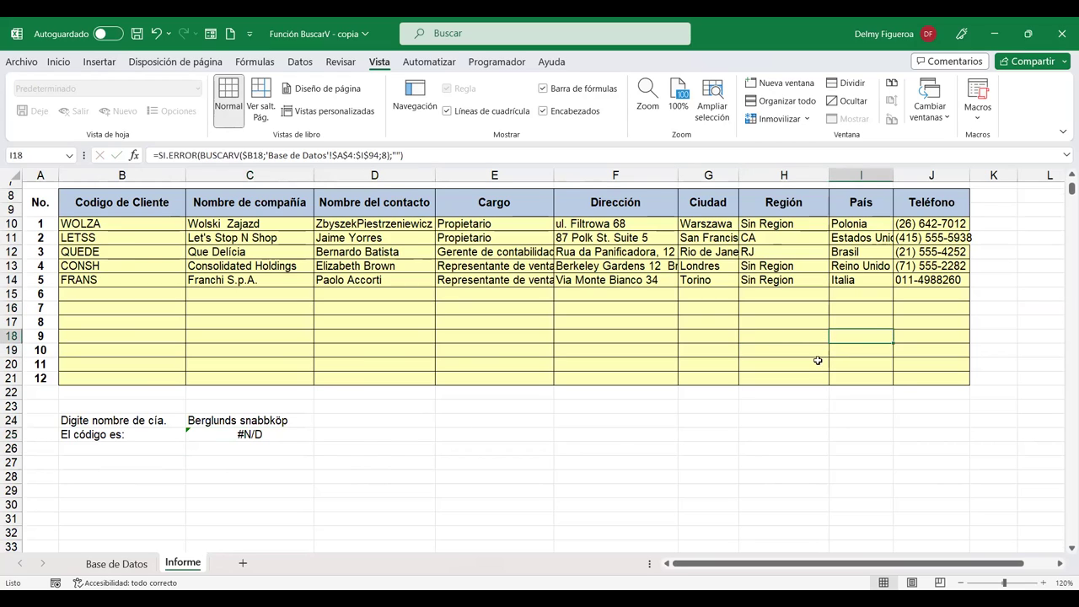
{"action": "left_click", "coordinate": [279, 436]}
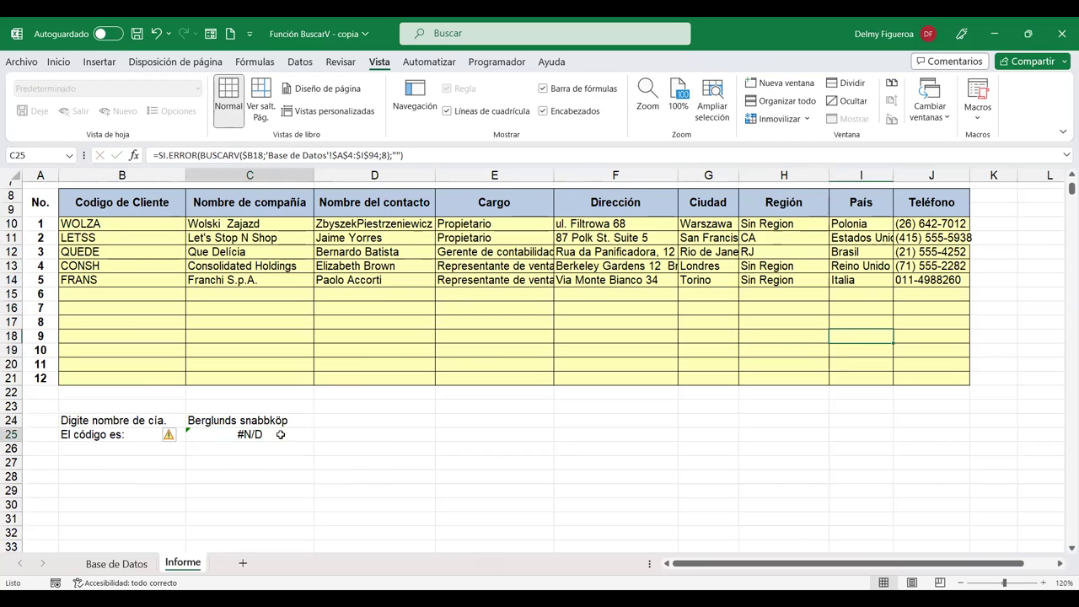
{"action": "double_click", "coordinate": [190, 430]}
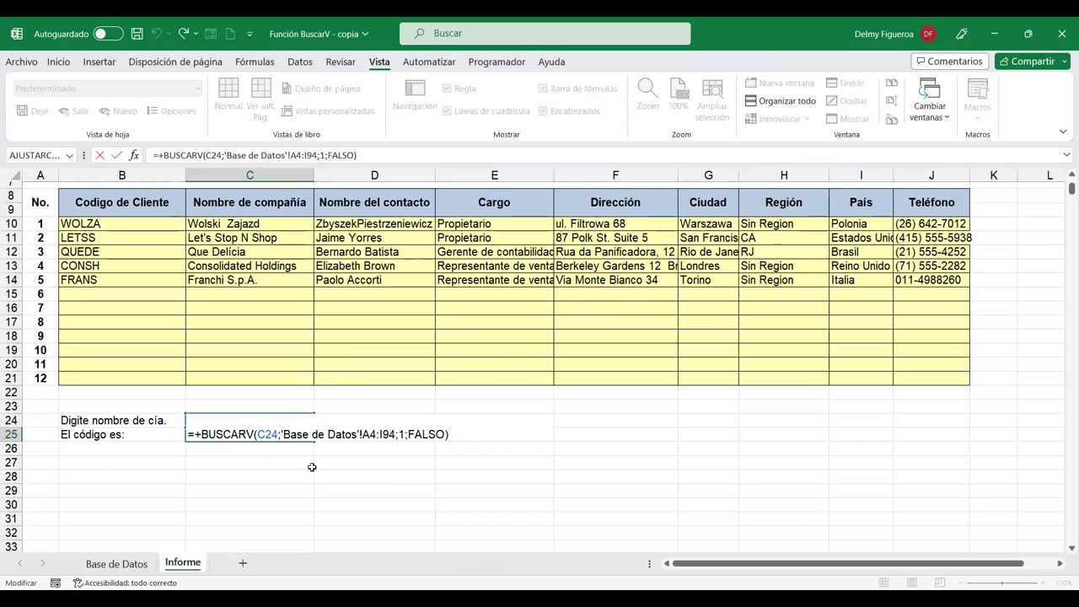
{"action": "left_click", "coordinate": [271, 435]}
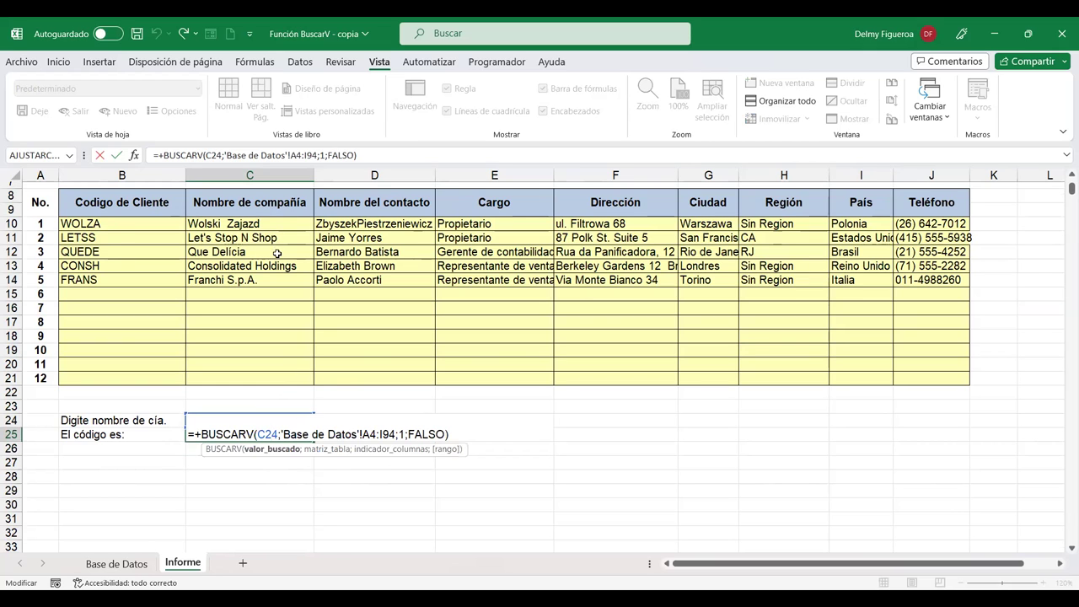
{"action": "key", "text": "Return"}
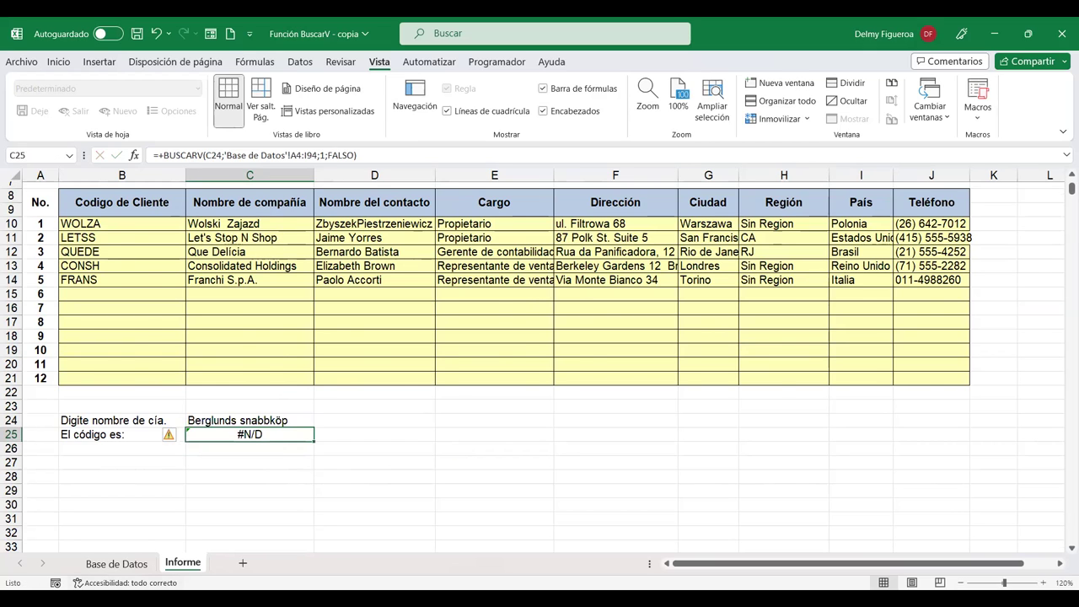
{"action": "left_click", "coordinate": [116, 563]}
{"action": "left_click", "coordinate": [191, 245]}
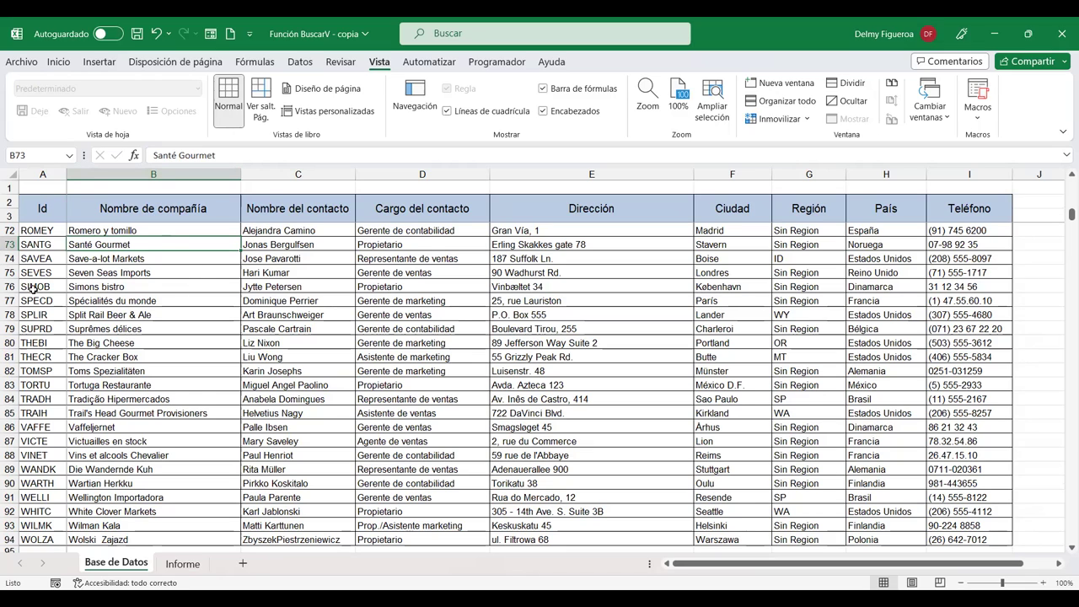
Step: Check Romero y tomillo's code ROMEY in Base de Datos, then recommit C25 on Informe
{"action": "left_click", "coordinate": [190, 226]}
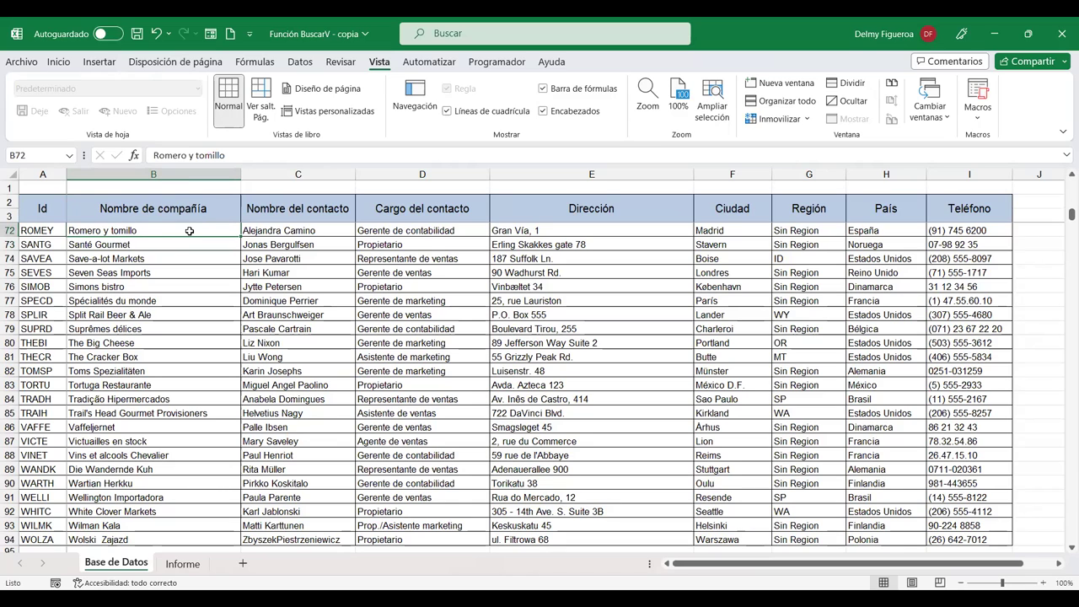
{"action": "left_click", "coordinate": [41, 229]}
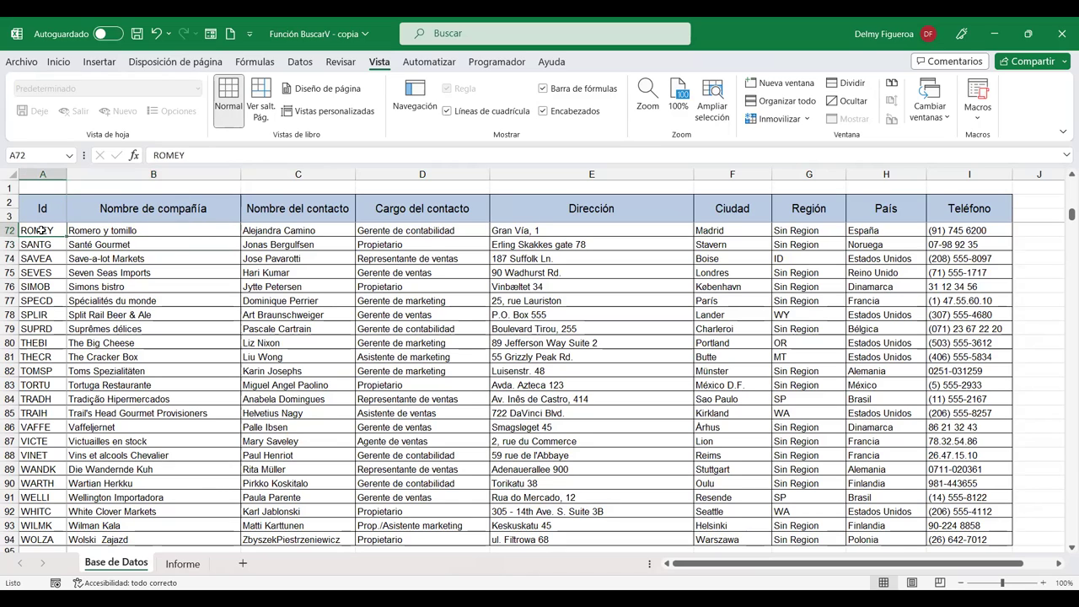
{"action": "left_click", "coordinate": [182, 563]}
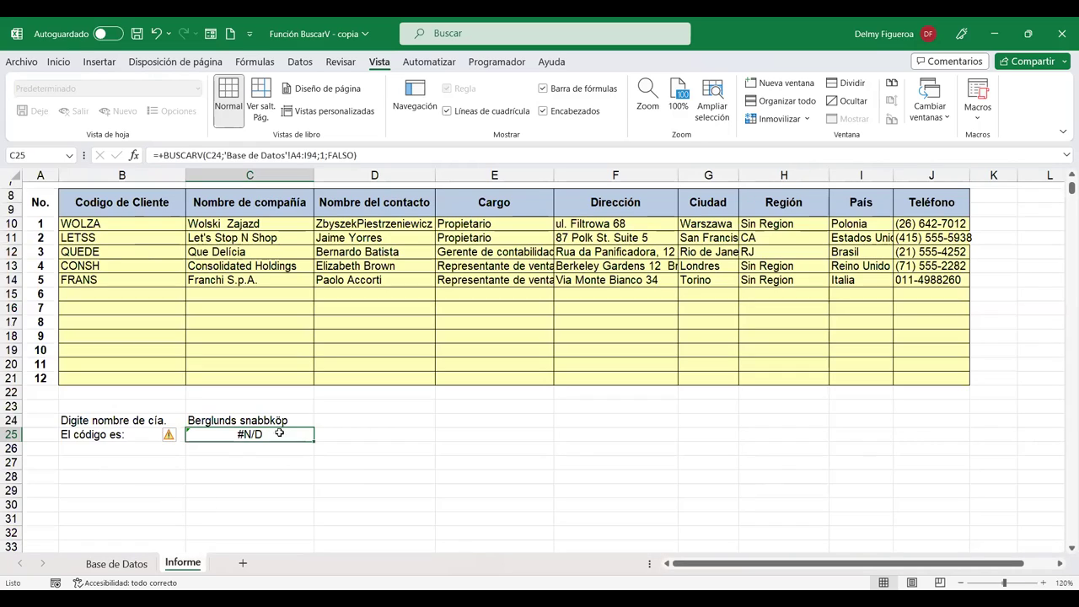
{"action": "key", "text": "F2"}
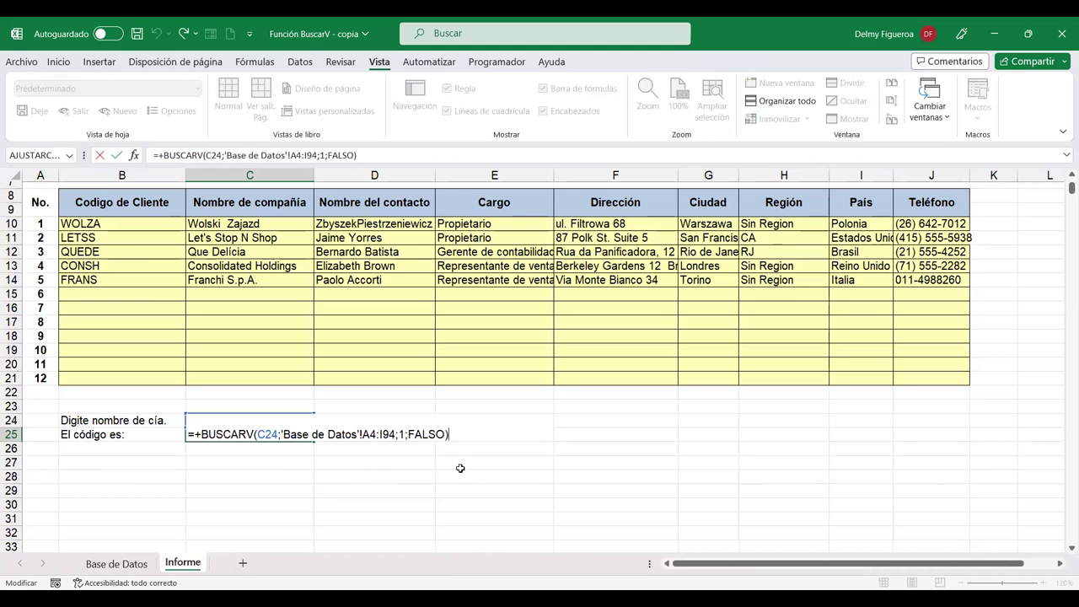
{"action": "key", "text": "Return"}
{"action": "scroll", "coordinate": [452, 445], "scroll_direction": "up", "scroll_amount": 2}
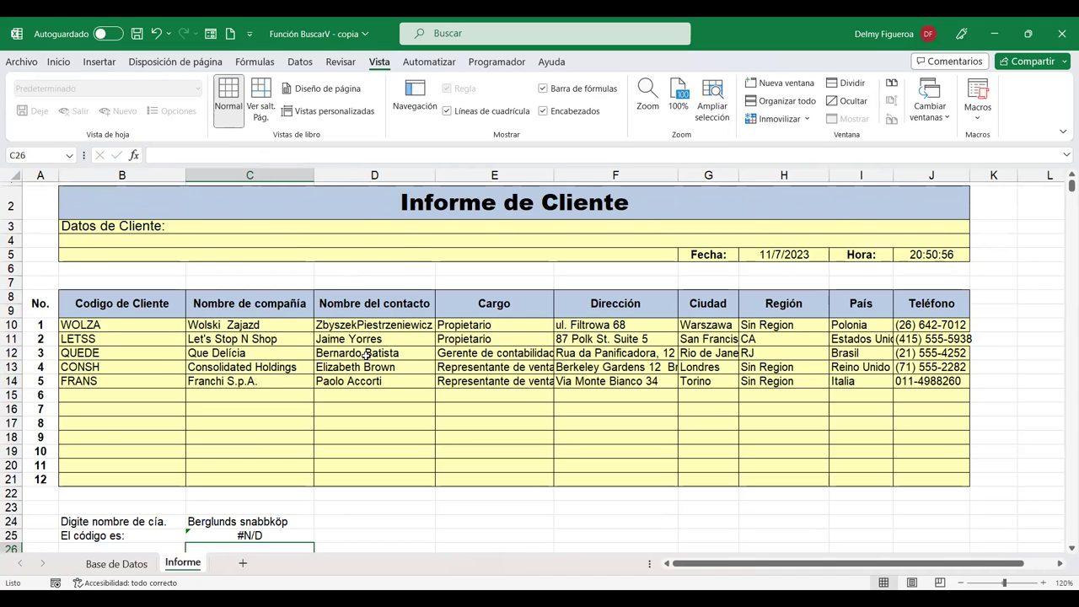
{"action": "scroll", "coordinate": [358, 367], "scroll_direction": "down", "scroll_amount": 2}
Step: Enter the label 'Nombre de contacto:' in B26
{"action": "left_click", "coordinate": [146, 447]}
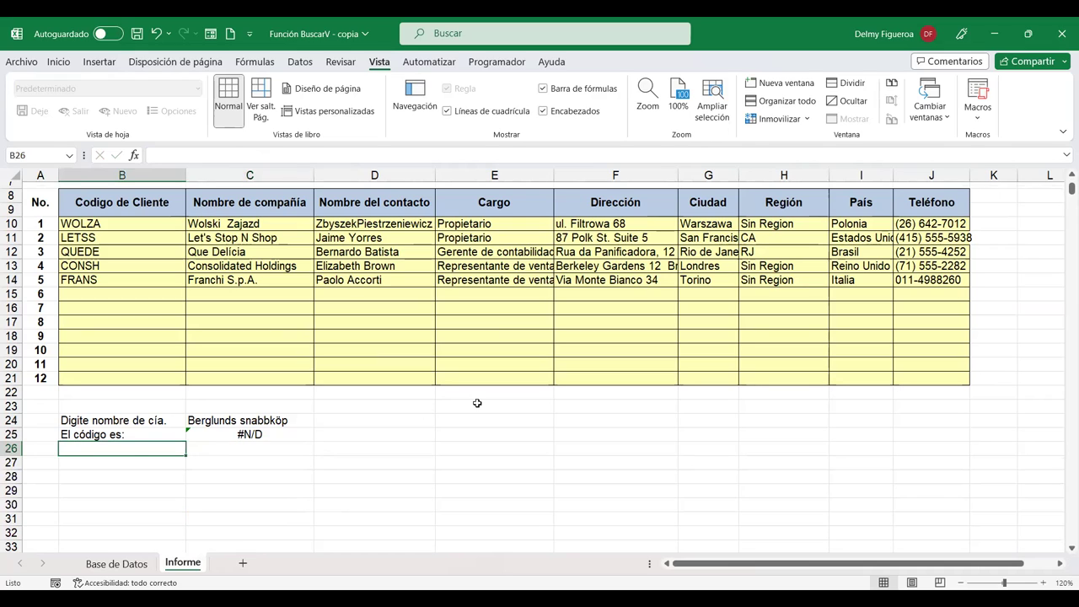
{"action": "key", "text": "ctrl+z"}
{"action": "key", "text": "BackSpace"}
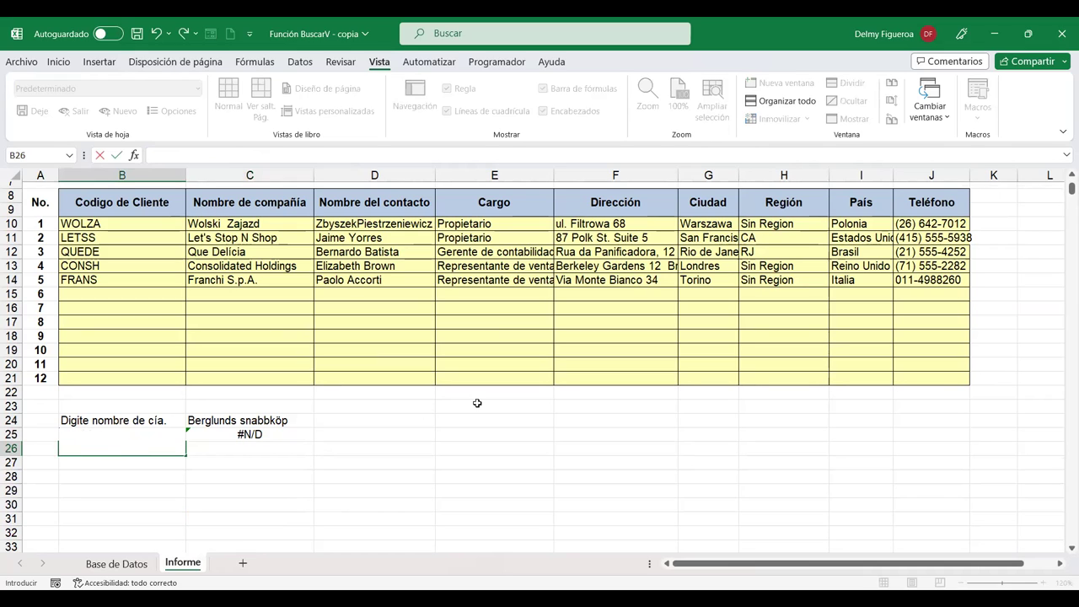
{"action": "type", "text": "Nombre de contacto:"}
{"action": "key", "text": "Return"}
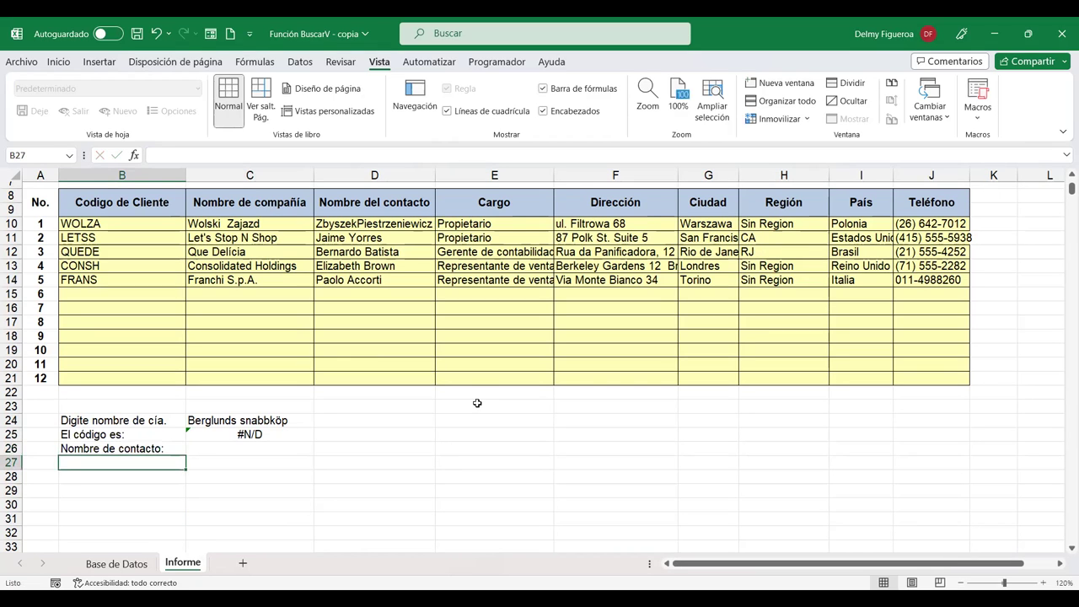
Step: Start +BUSCARV(C24; in C26, heading to Base de Datos for the table
{"action": "key", "text": "Up"}
{"action": "key", "text": "Right"}
{"action": "type", "text": "+"}
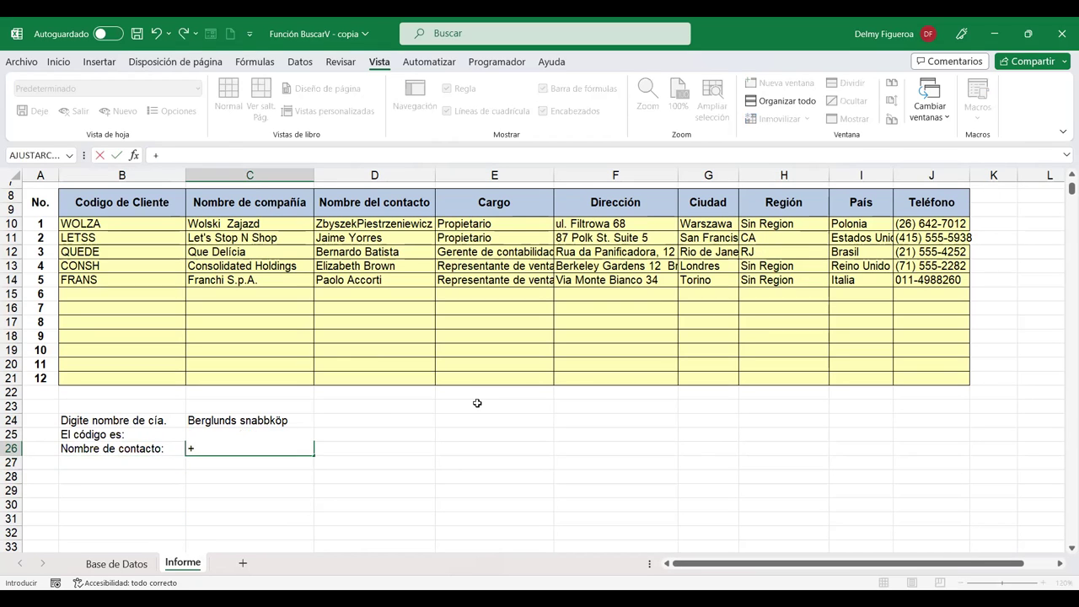
{"action": "type", "text": "busc"}
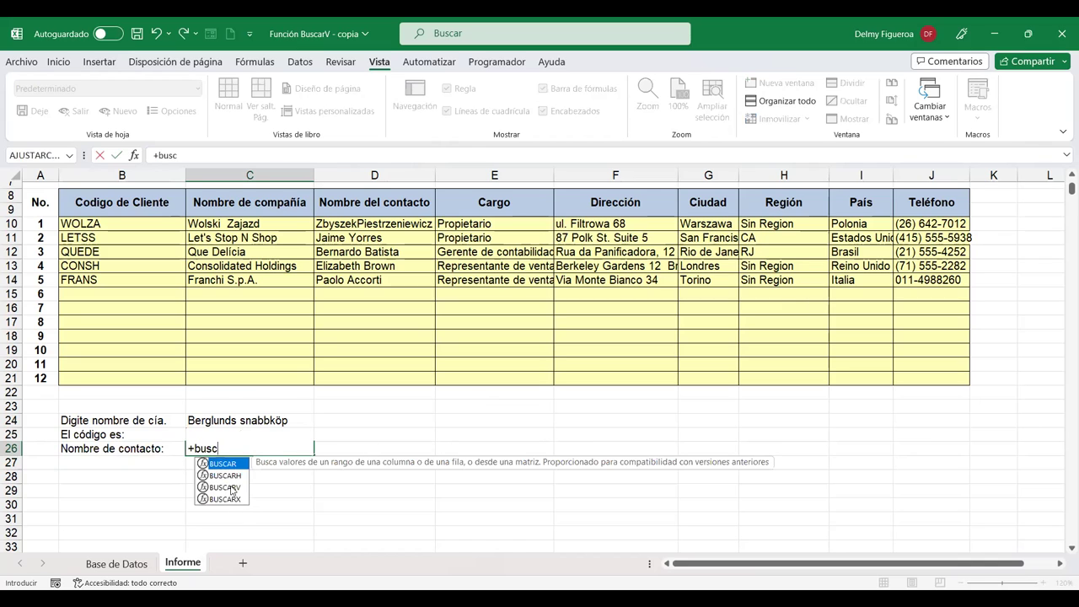
{"action": "double_click", "coordinate": [231, 487]}
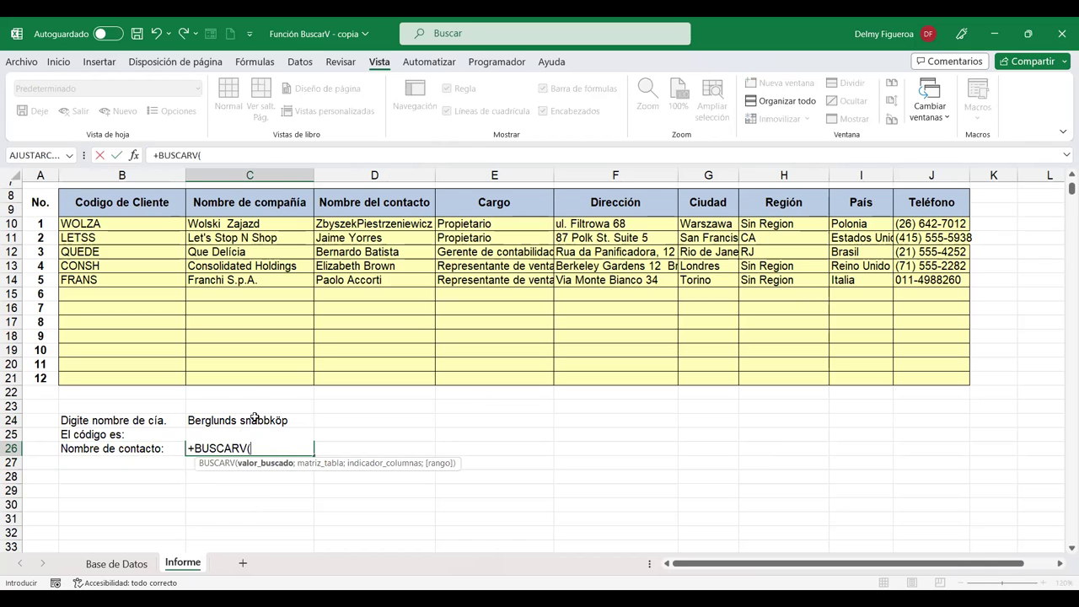
{"action": "left_click", "coordinate": [254, 419]}
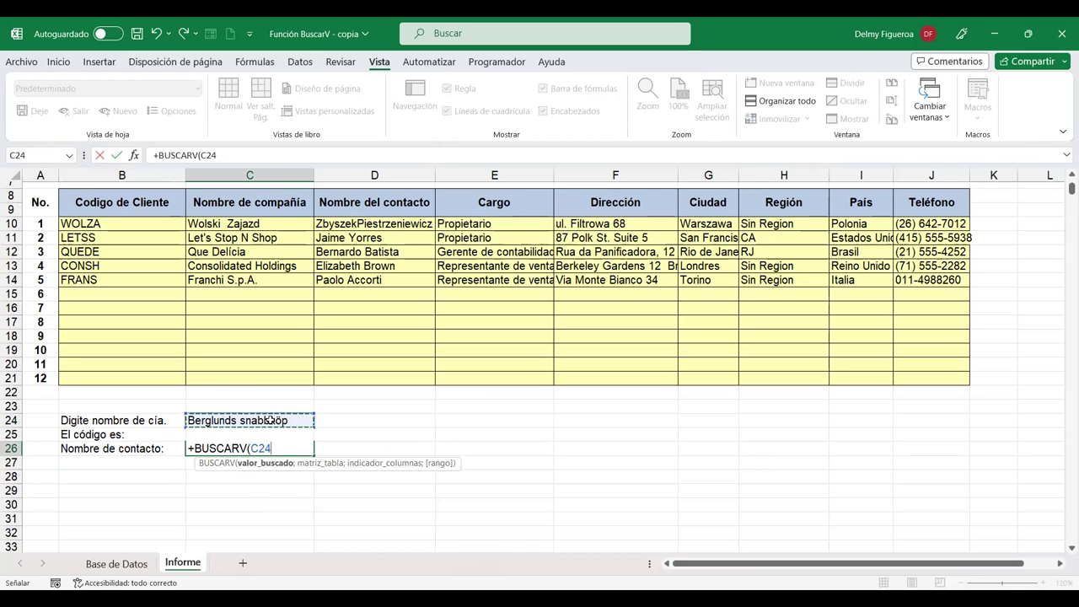
{"action": "type", "text": ";"}
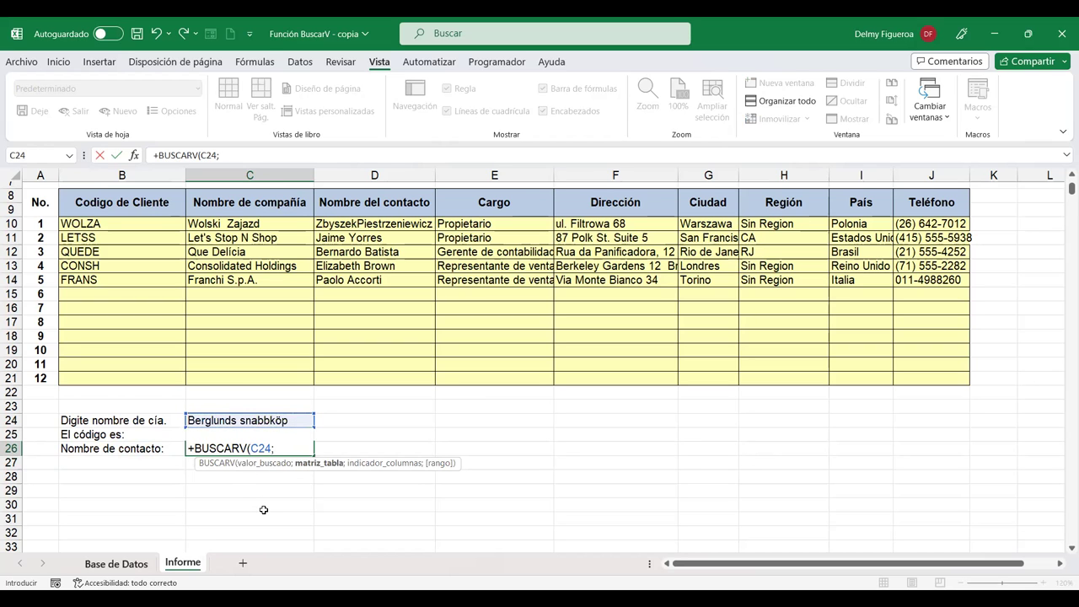
{"action": "key", "text": "ctrl+Page_Up"}
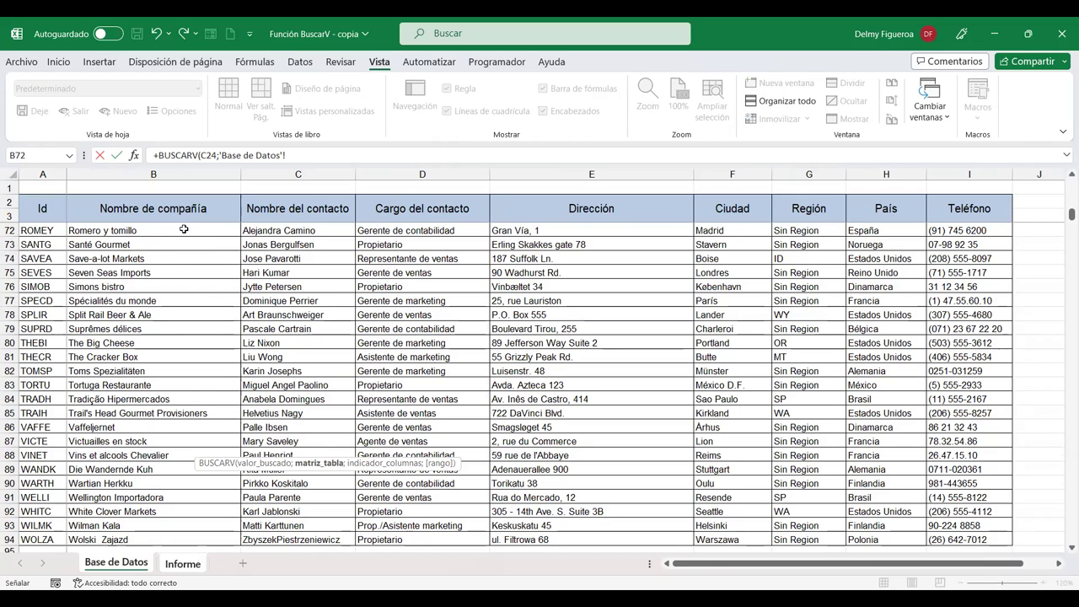
Step: Complete C26 as +BUSCARV(C24;'Base de Datos'!B72:I94;2;FALSO) and commit it
{"action": "left_click_drag", "start_coordinate": [183, 229], "coordinate": [513, 287]}
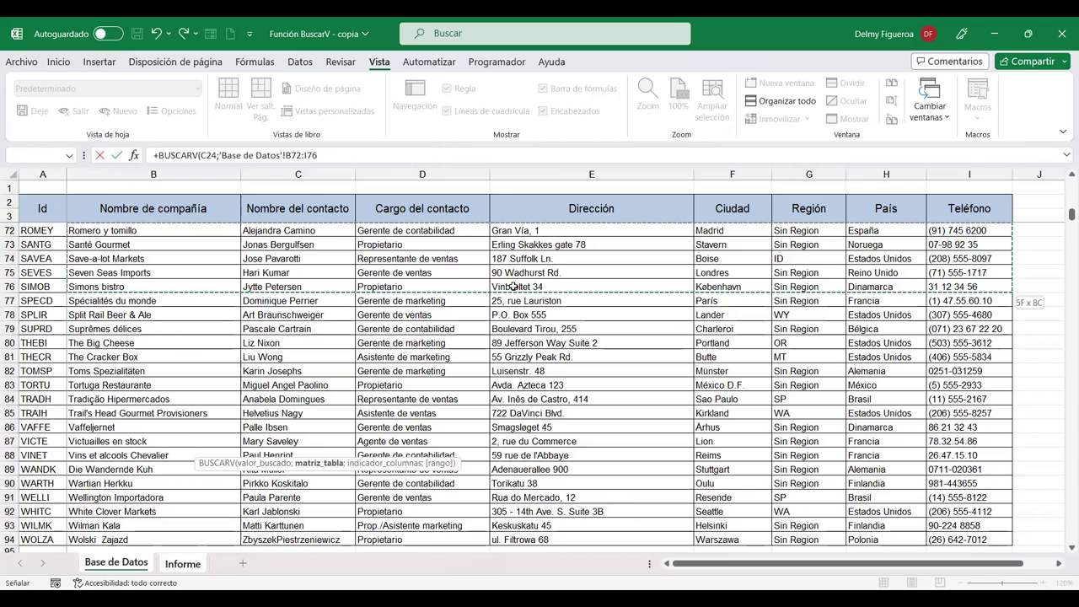
{"action": "left_click_drag", "start_coordinate": [513, 286], "coordinate": [1003, 540]}
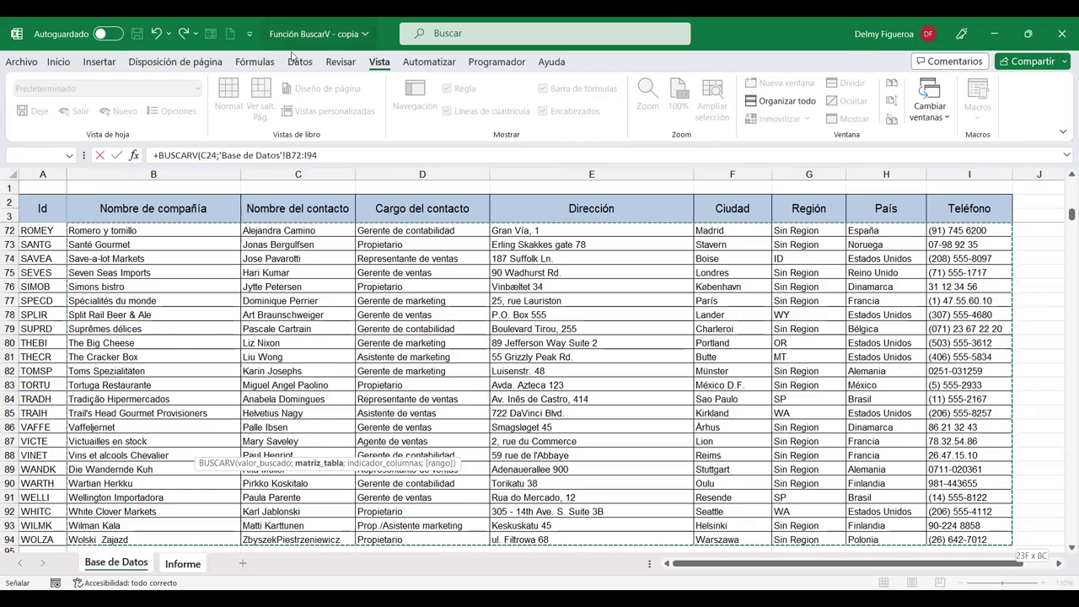
{"action": "left_click", "coordinate": [332, 157]}
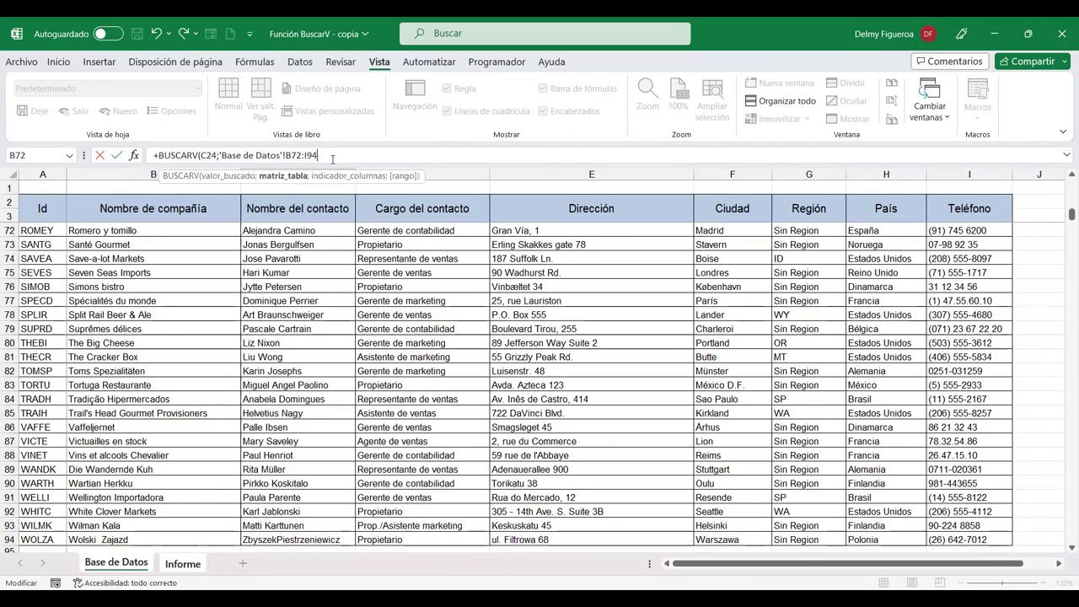
{"action": "type", "text": ";2"}
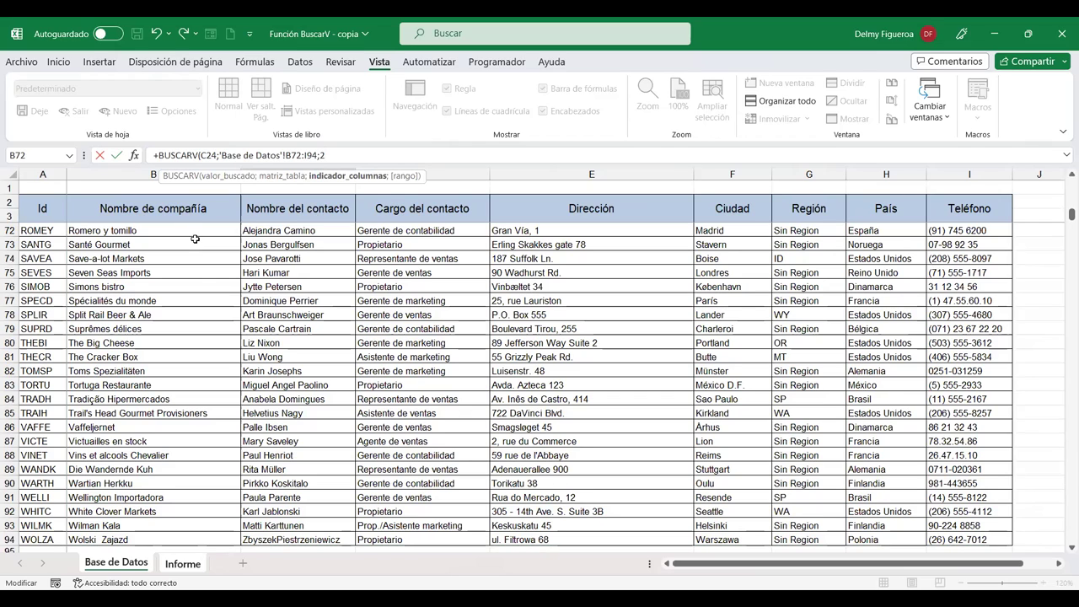
{"action": "type", "text": ";"}
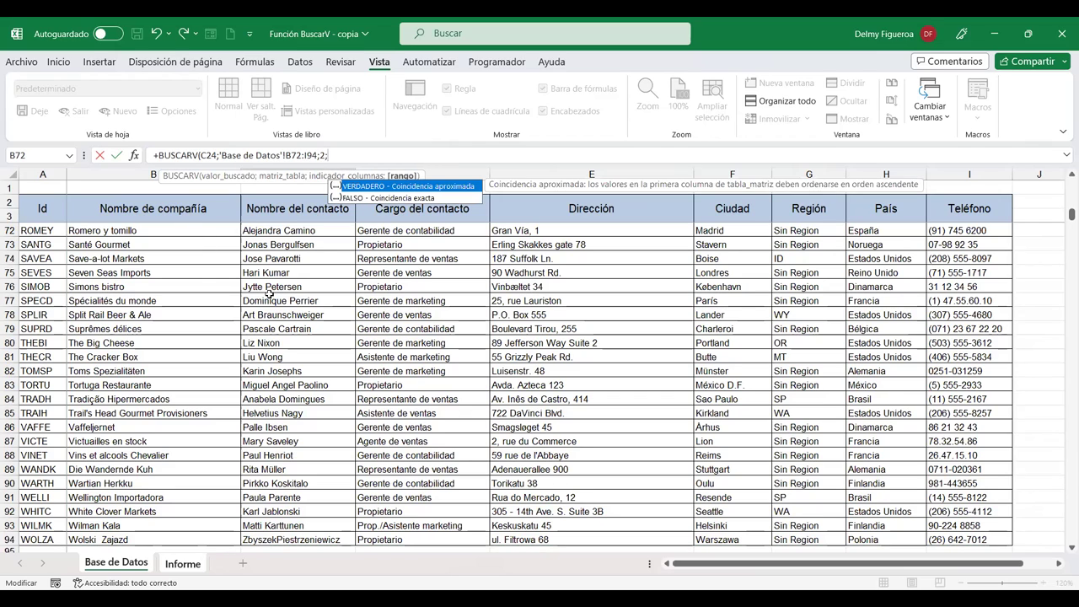
{"action": "left_click", "coordinate": [384, 197]}
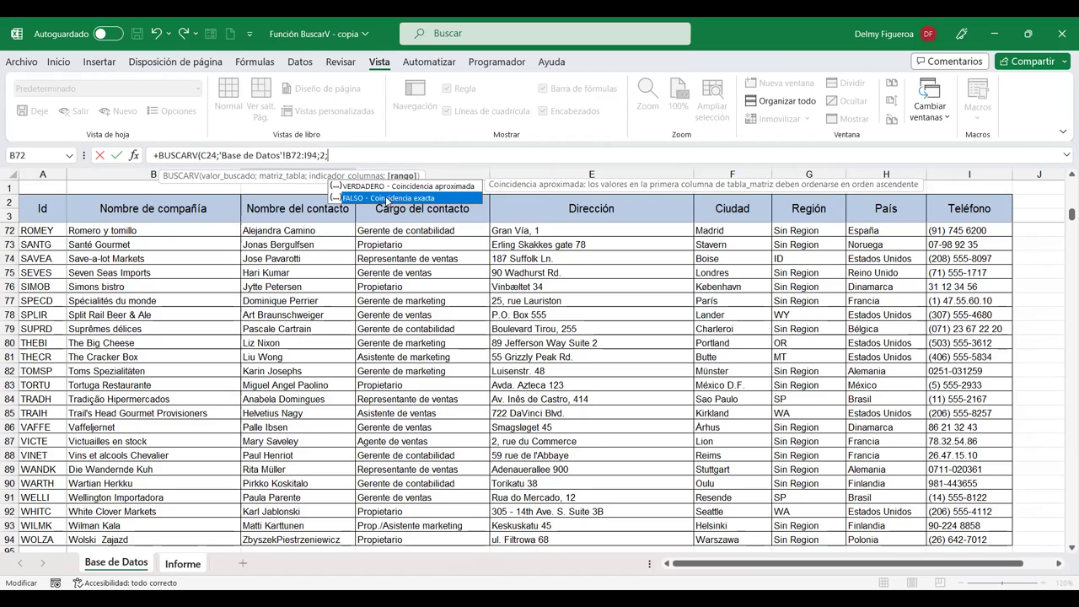
{"action": "double_click", "coordinate": [385, 197]}
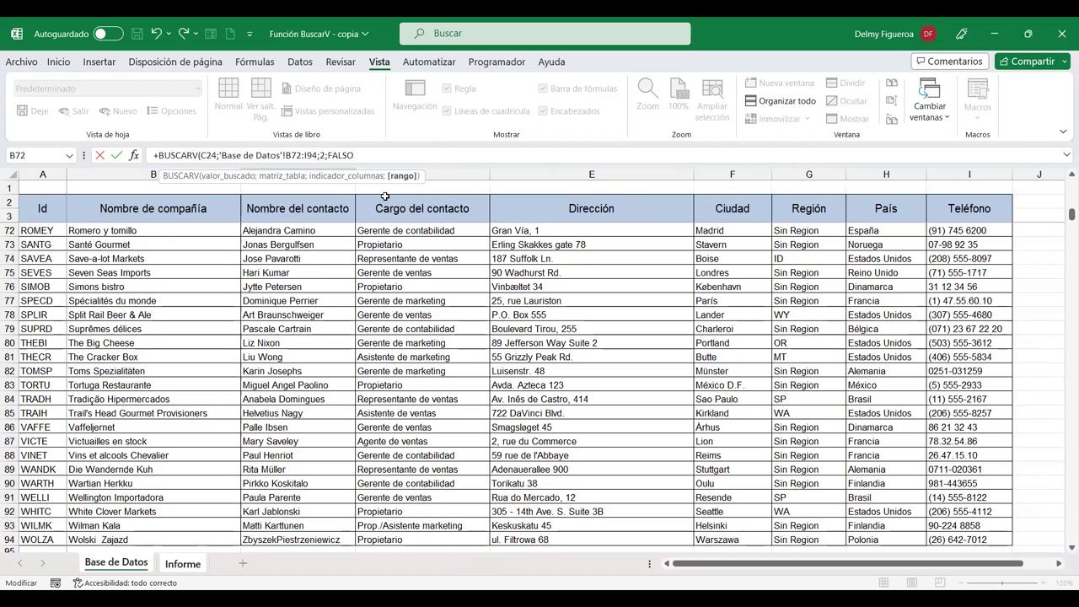
{"action": "key", "text": "Return"}
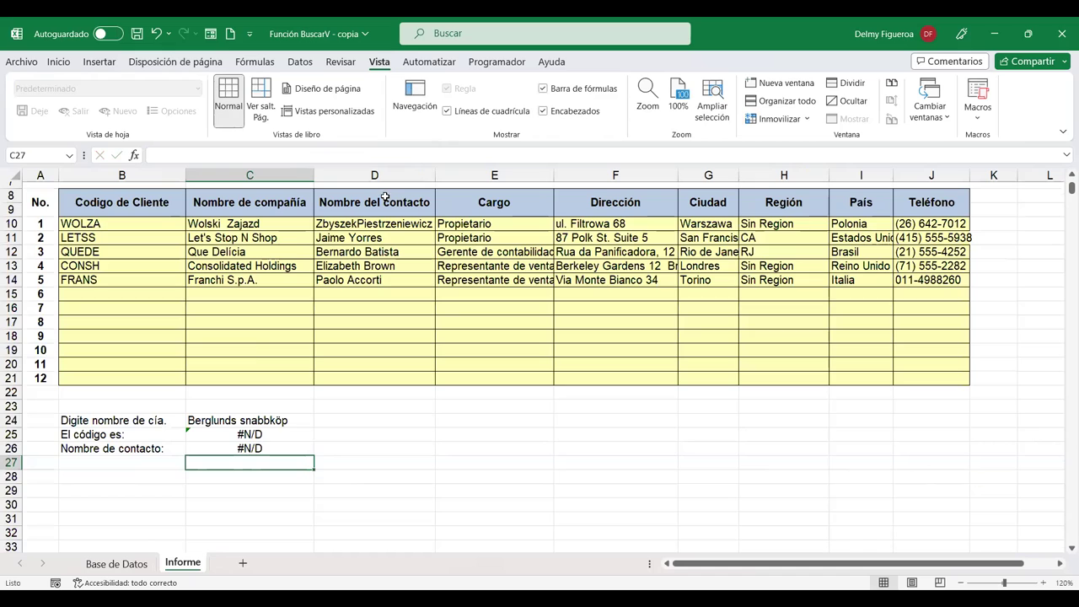
Step: Undo an accidental move of C26 and confirm Berglunds snabbköp's contact is Christina Berglund
{"action": "left_click", "coordinate": [259, 451]}
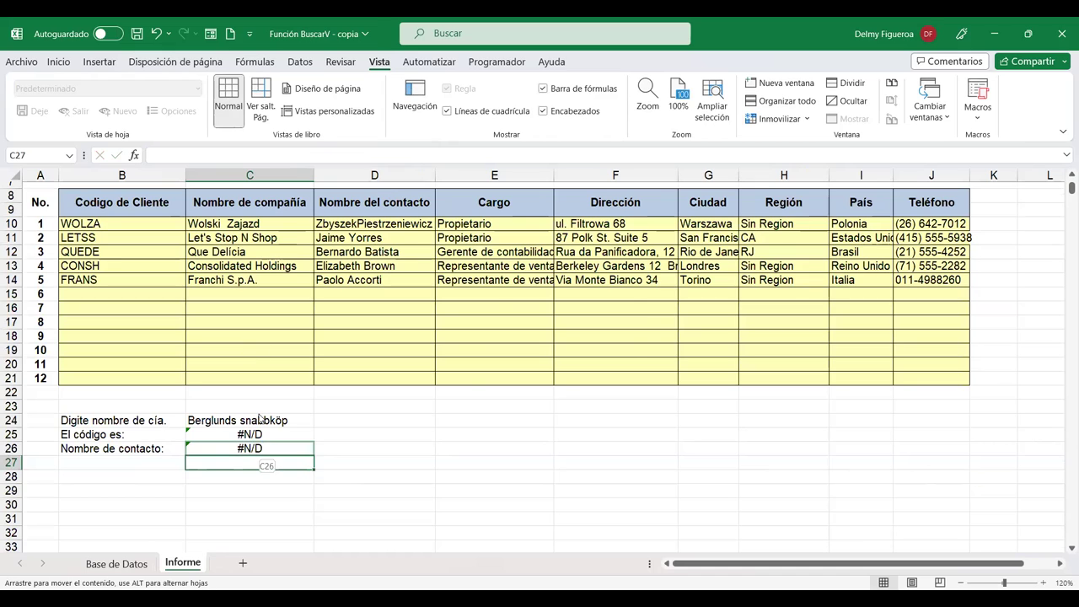
{"action": "left_click_drag", "start_coordinate": [258, 455], "coordinate": [262, 418]}
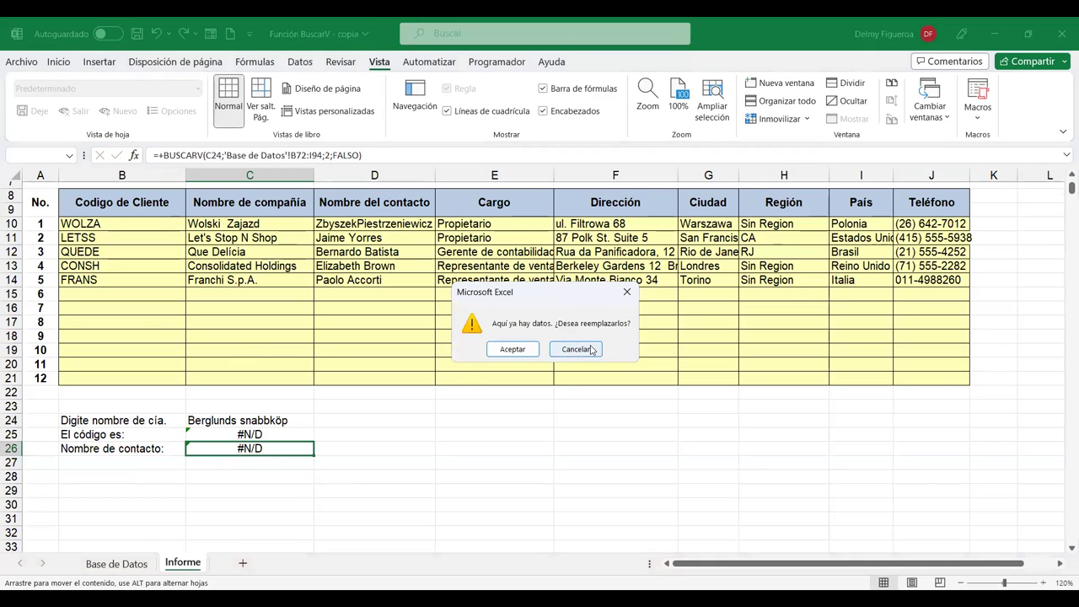
{"action": "left_click", "coordinate": [591, 349]}
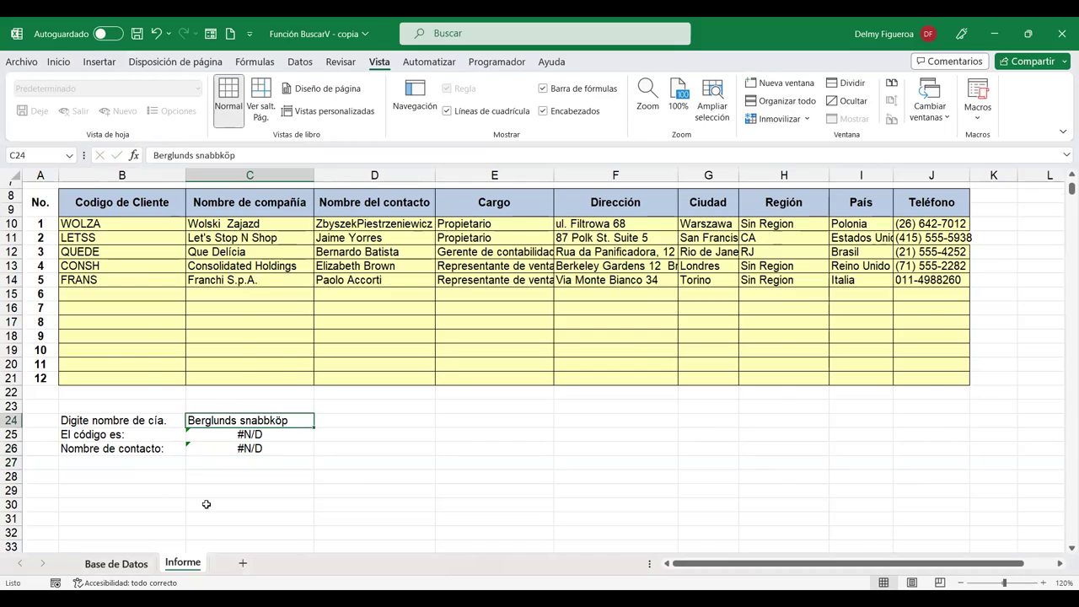
{"action": "key", "text": "ctrl+Page_Up"}
{"action": "scroll", "coordinate": [164, 388], "scroll_direction": "up", "scroll_amount": 6}
{"action": "scroll", "coordinate": [164, 389], "scroll_direction": "up", "scroll_amount": 2}
{"action": "scroll", "coordinate": [163, 389], "scroll_direction": "up", "scroll_amount": 4}
{"action": "scroll", "coordinate": [164, 389], "scroll_direction": "up", "scroll_amount": 8}
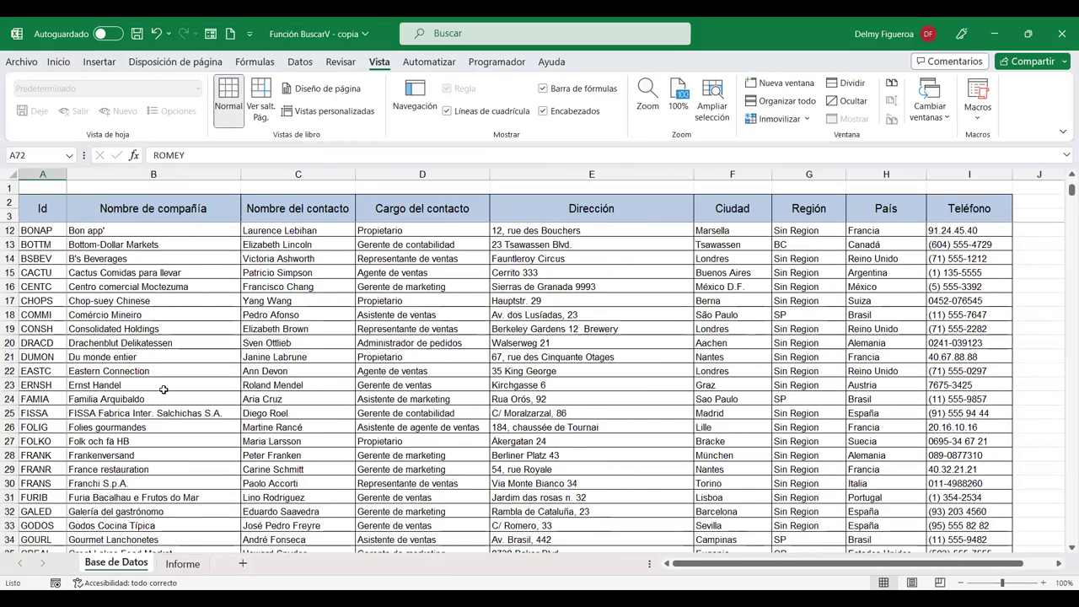
{"action": "scroll", "coordinate": [161, 365], "scroll_direction": "up", "scroll_amount": 3}
{"action": "left_click", "coordinate": [139, 287]}
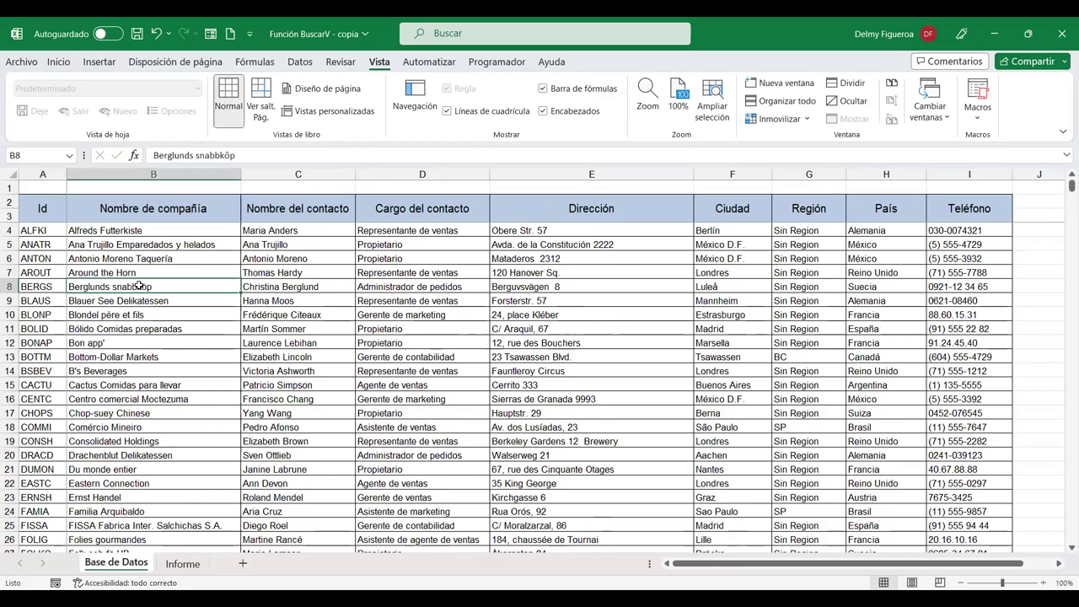
{"action": "left_click", "coordinate": [315, 287]}
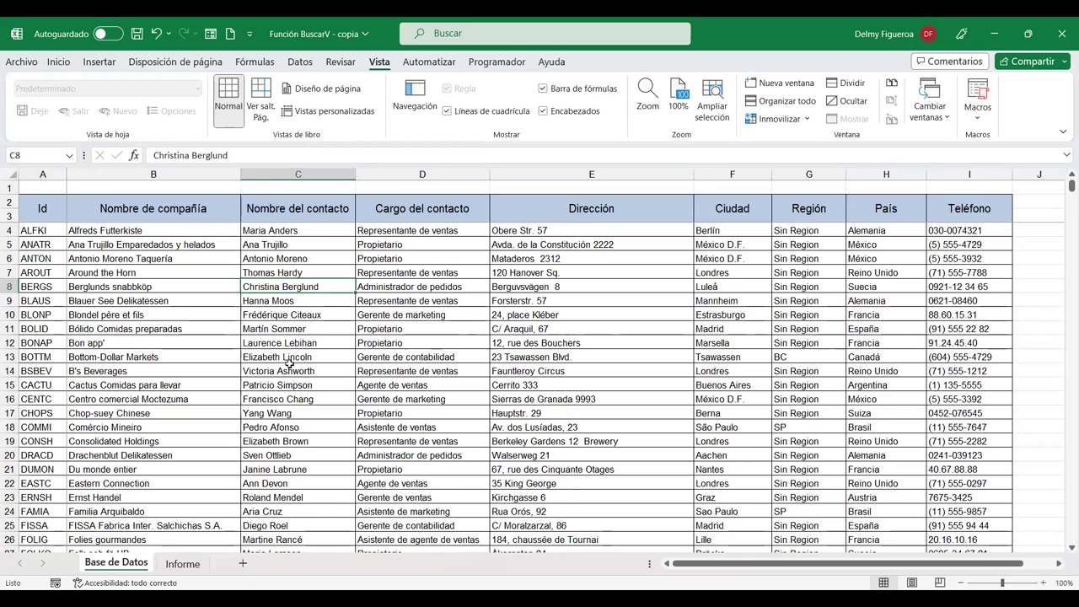
Step: Inspect C26's table range and confirm client data starts at row 4 of Base de Datos
{"action": "left_click", "coordinate": [182, 563]}
{"action": "left_click", "coordinate": [257, 449]}
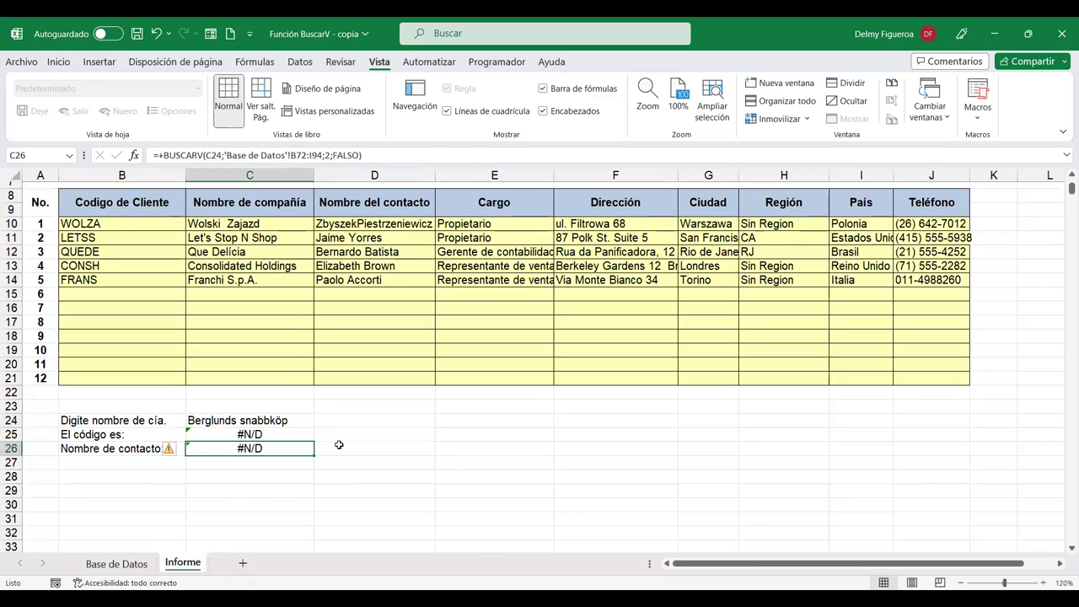
{"action": "double_click", "coordinate": [309, 449]}
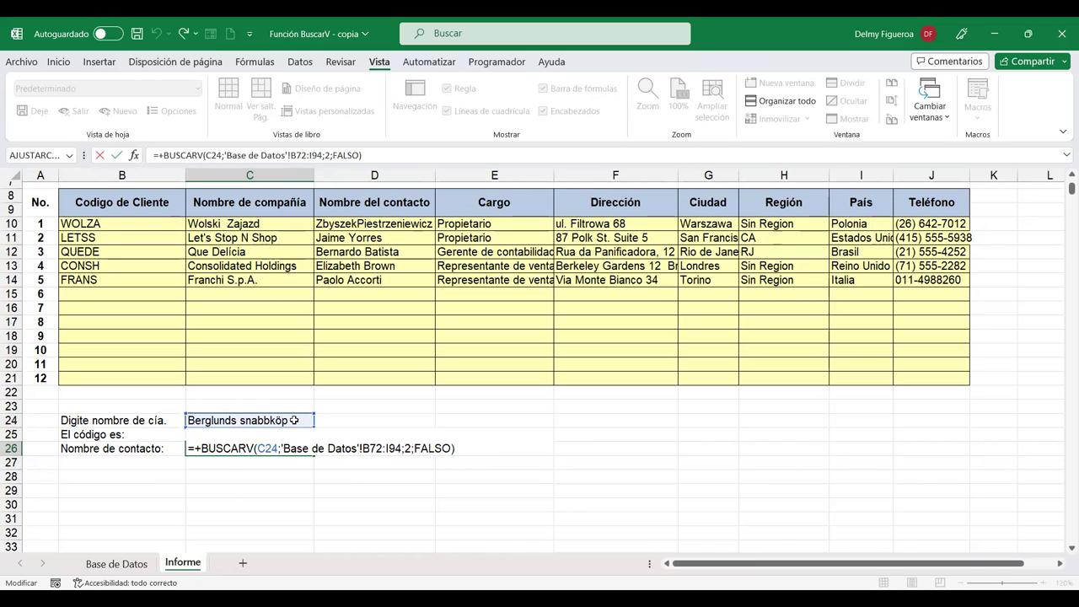
{"action": "left_click", "coordinate": [341, 446]}
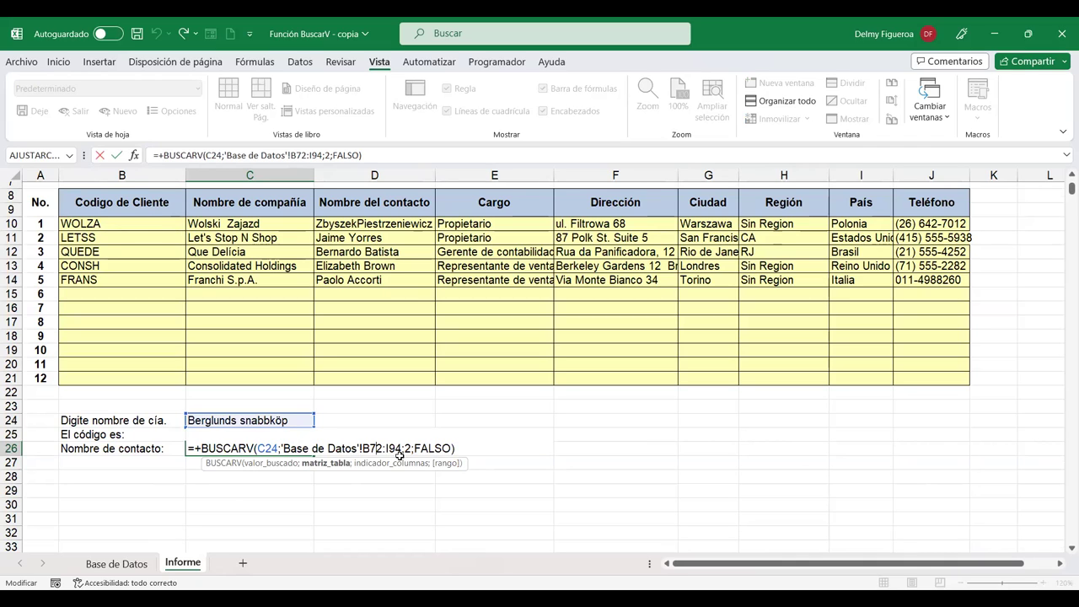
{"action": "key", "text": "Return"}
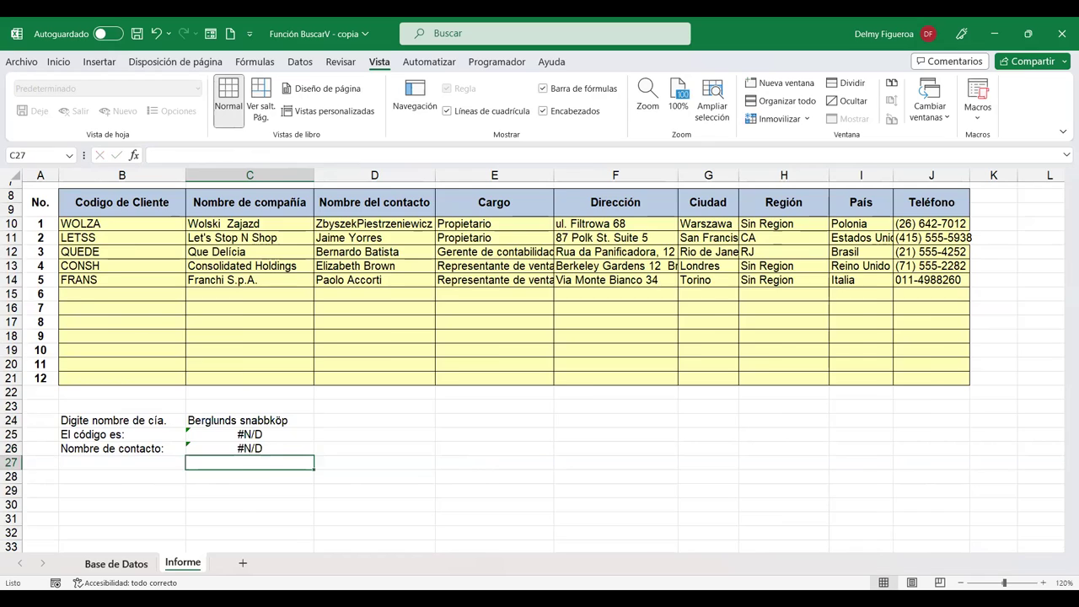
{"action": "left_click", "coordinate": [116, 563]}
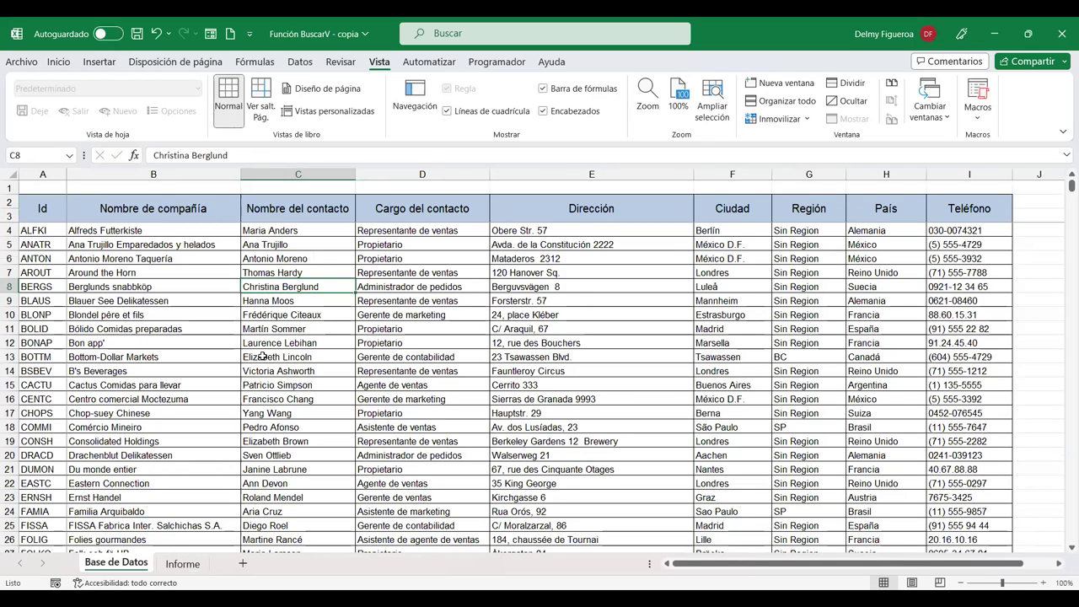
{"action": "left_click", "coordinate": [182, 563]}
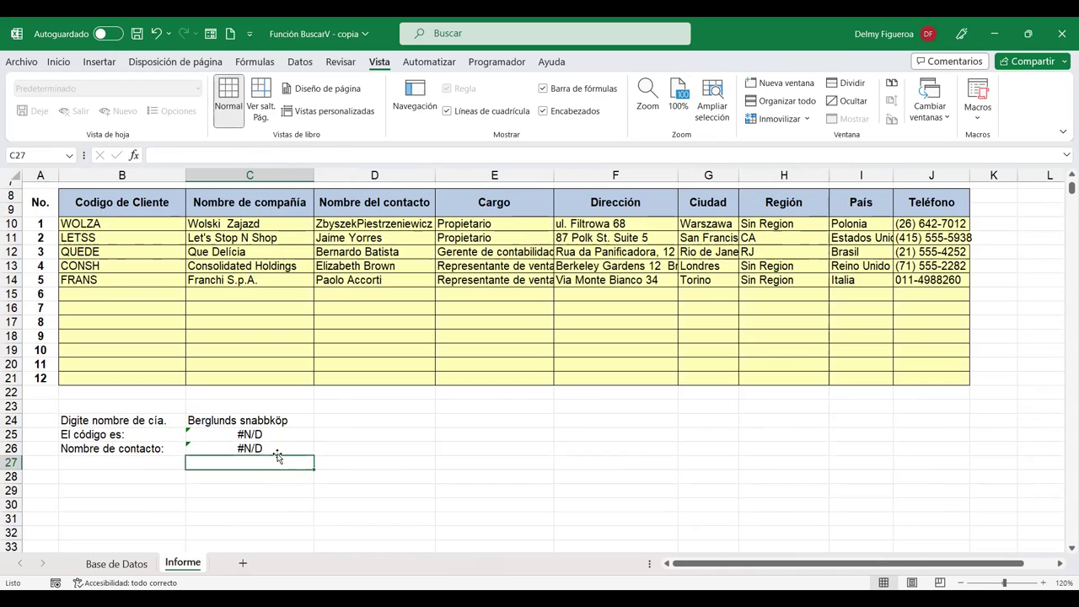
{"action": "double_click", "coordinate": [278, 448]}
{"action": "double_click", "coordinate": [278, 449]}
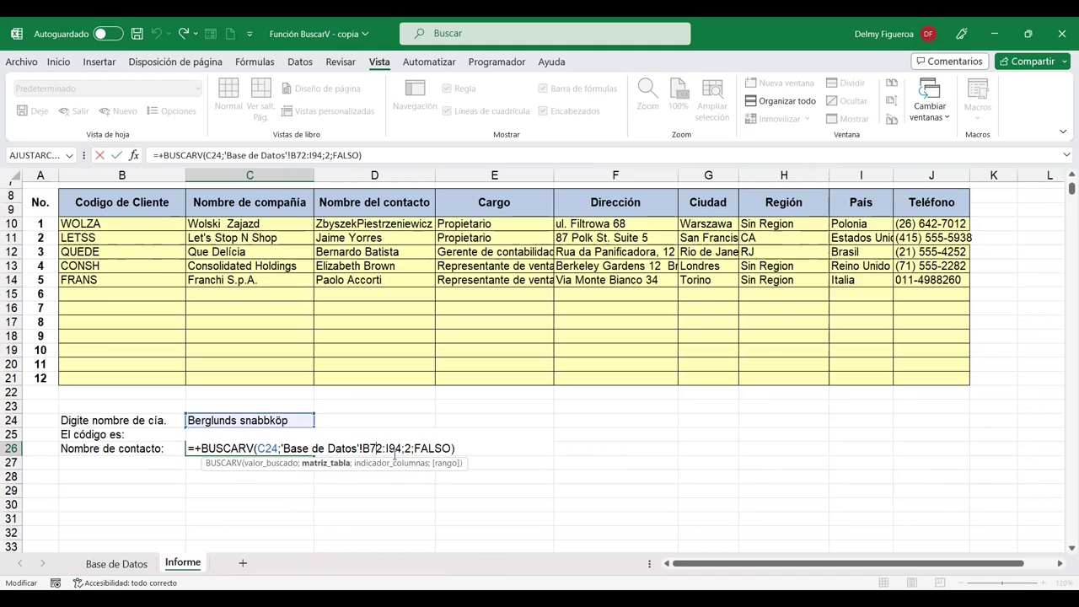
{"action": "key", "text": "Return"}
{"action": "left_click", "coordinate": [116, 563]}
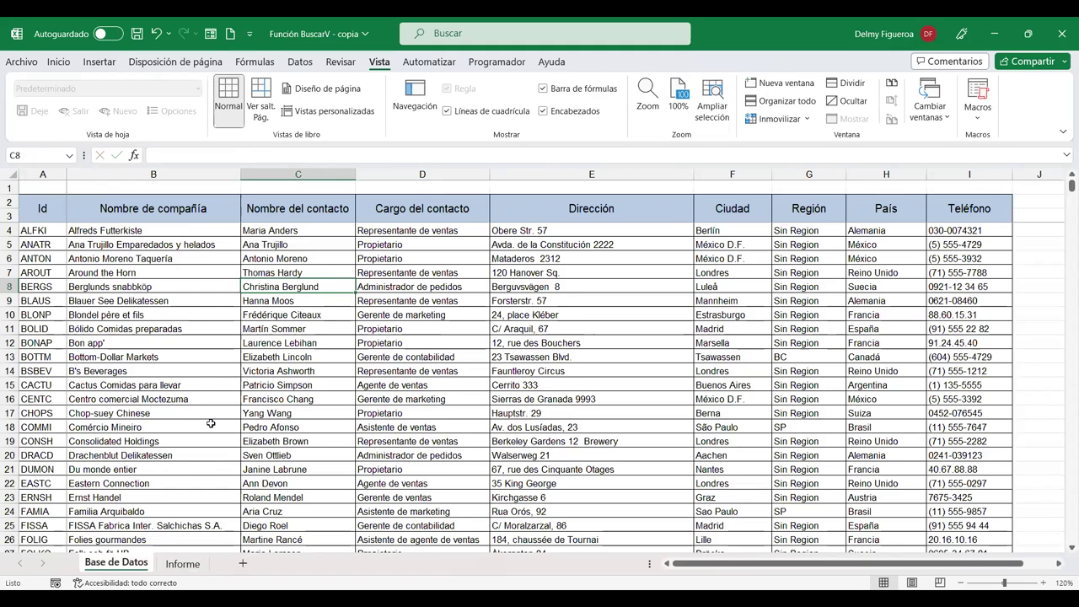
{"action": "left_click", "coordinate": [184, 230]}
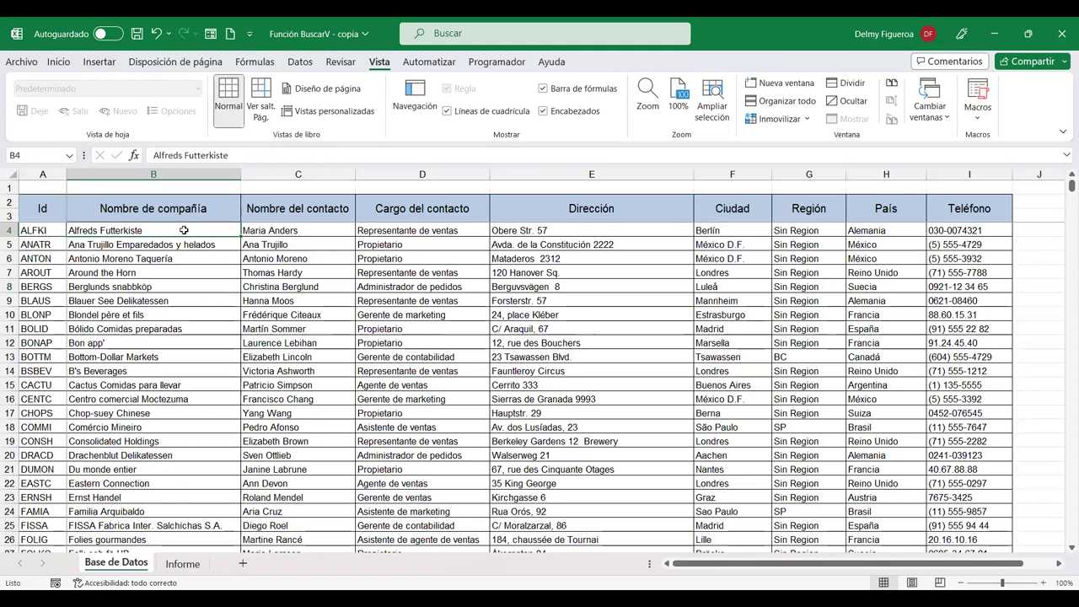
{"action": "key", "text": "ctrl+Page_Down"}
Step: Change C26's lookup range to 'Base de Datos'!B4:I94 so it returns the contact name
{"action": "left_click", "coordinate": [245, 448]}
{"action": "double_click", "coordinate": [246, 448]}
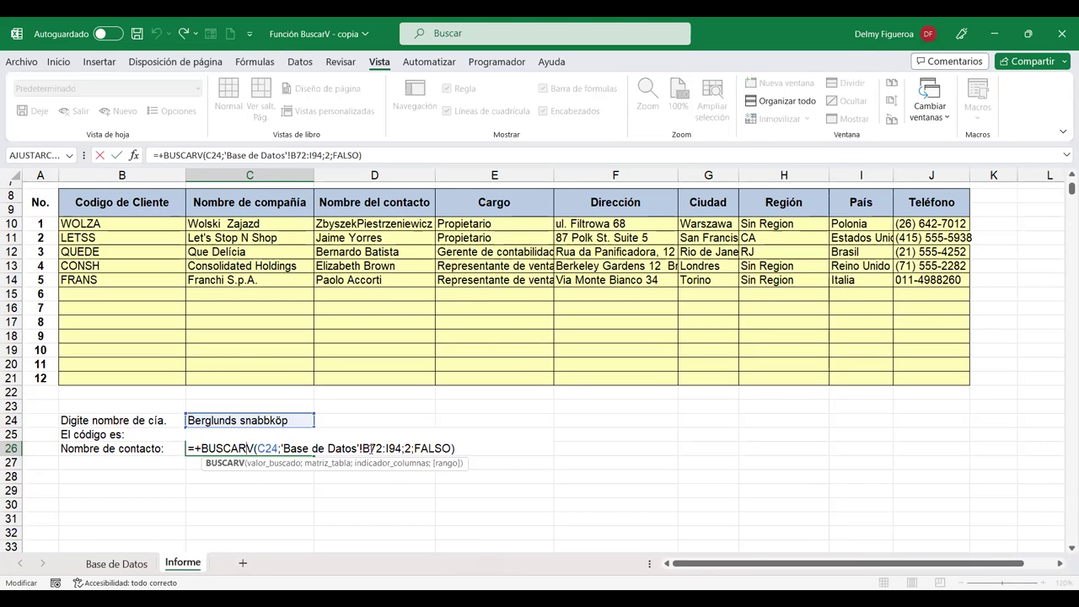
{"action": "key", "text": "BackSpace"}
{"action": "key", "text": "BackSpace"}
{"action": "type", "text": "4"}
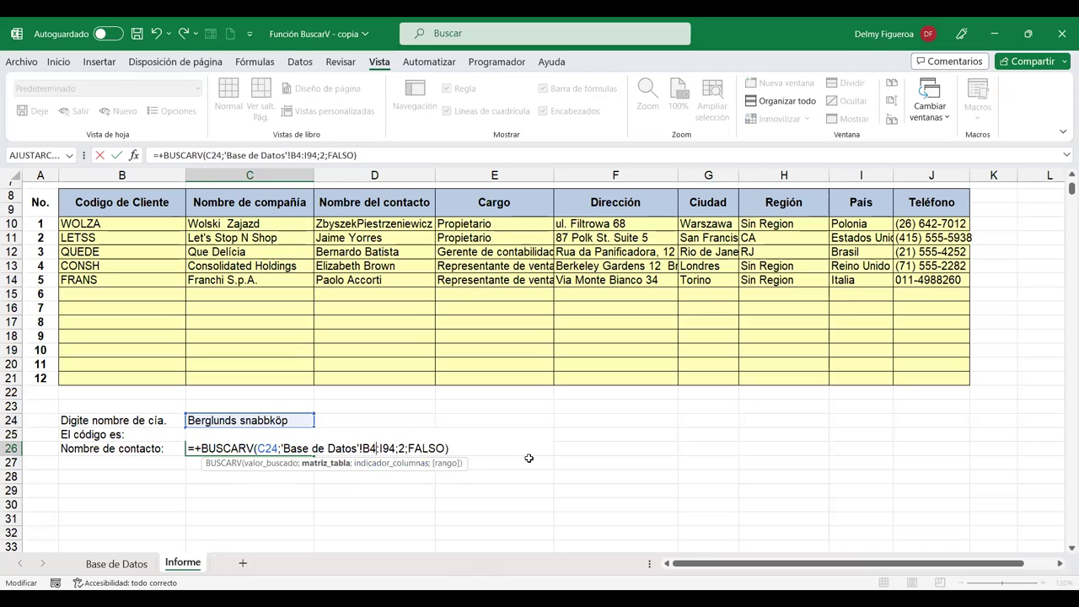
{"action": "key", "text": "Return"}
Step: Reopen and recommit C25's code lookup, which still shows #N/D
{"action": "left_click", "coordinate": [269, 434]}
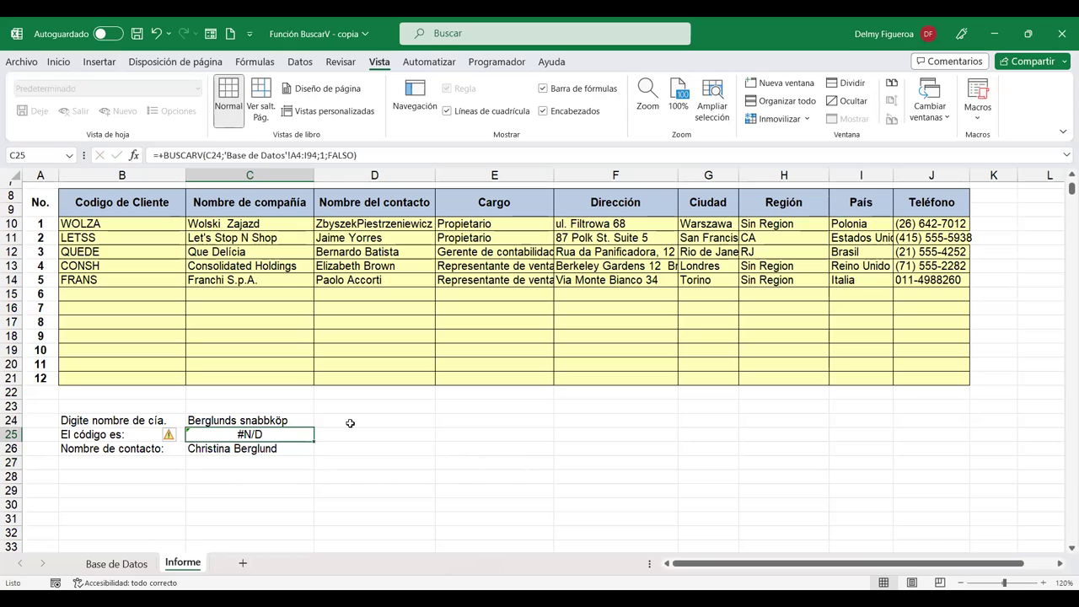
{"action": "key", "text": "F2"}
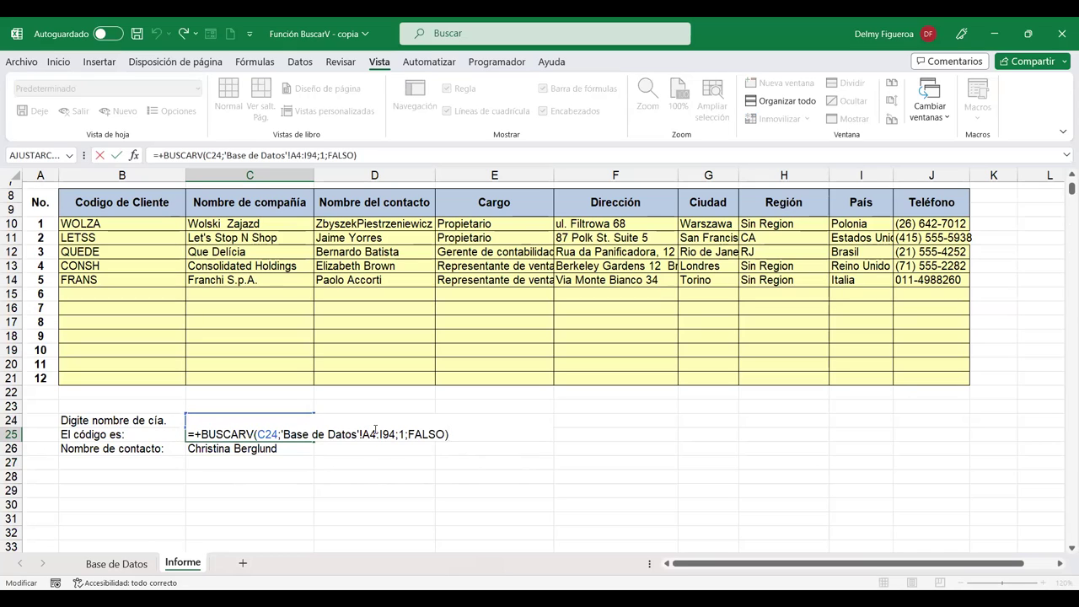
{"action": "key", "text": "Return"}
{"action": "left_click", "coordinate": [295, 429]}
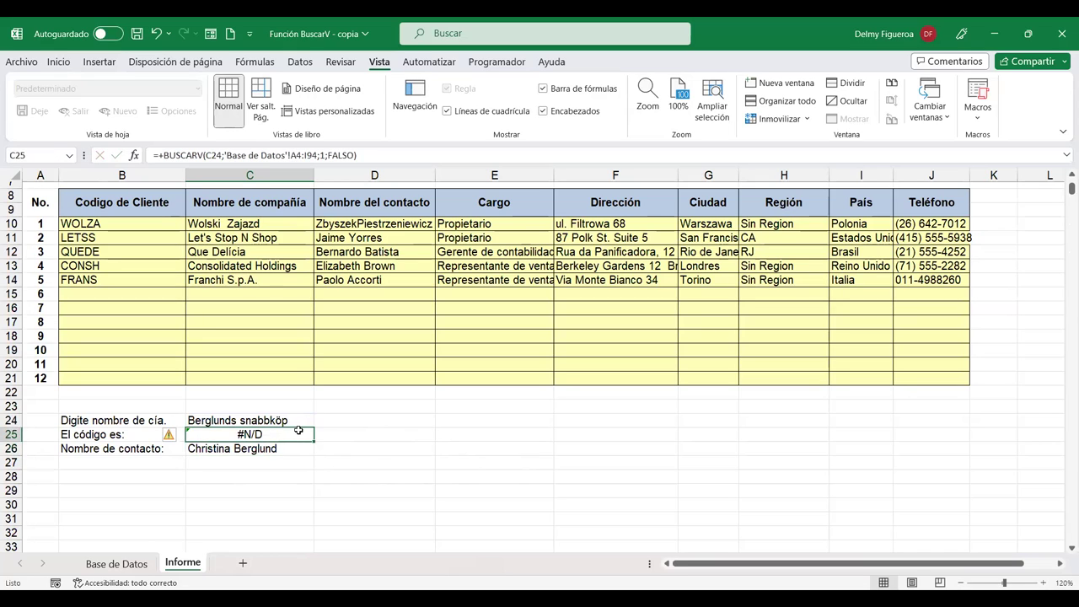
{"action": "key", "text": "F2"}
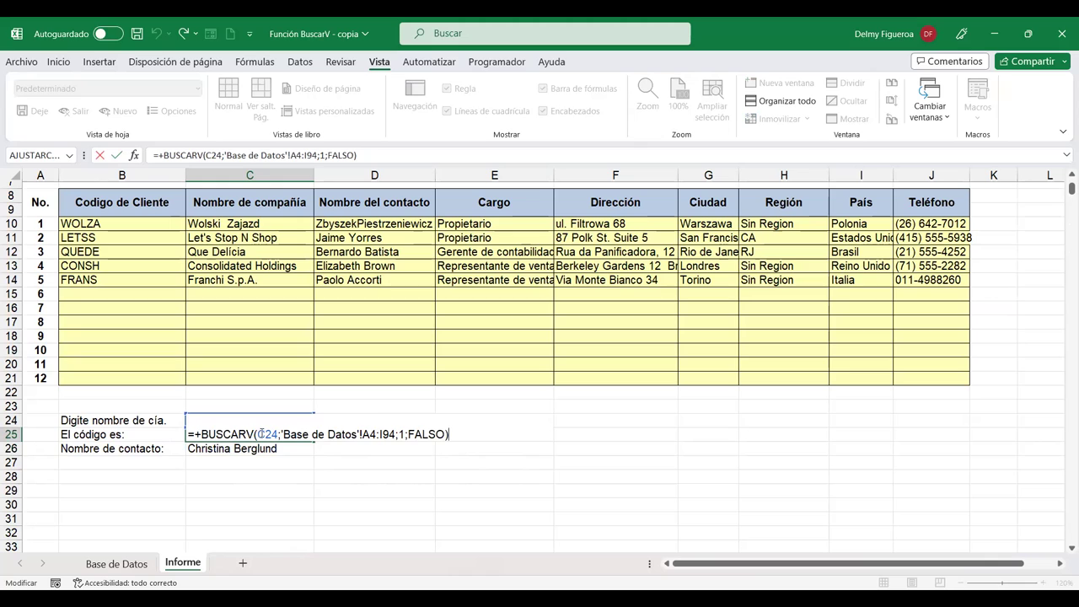
{"action": "key", "text": "Return"}
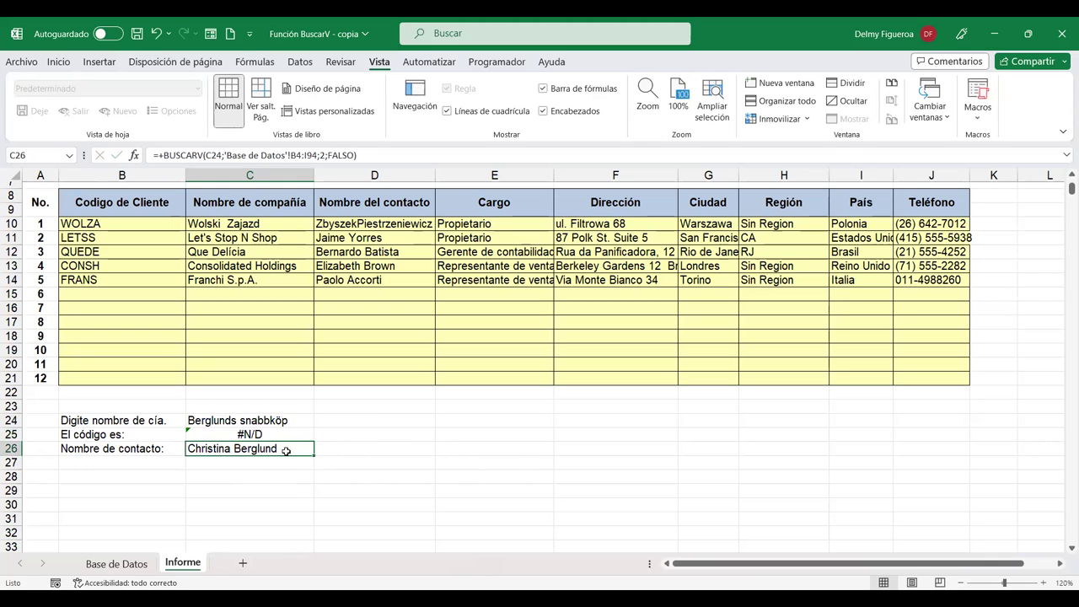
{"action": "scroll", "coordinate": [274, 446], "scroll_direction": "up", "scroll_amount": 2}
Step: Review D10's SI.ERROR formula and the C24 and C26 entries on Informe
{"action": "left_click", "coordinate": [371, 327]}
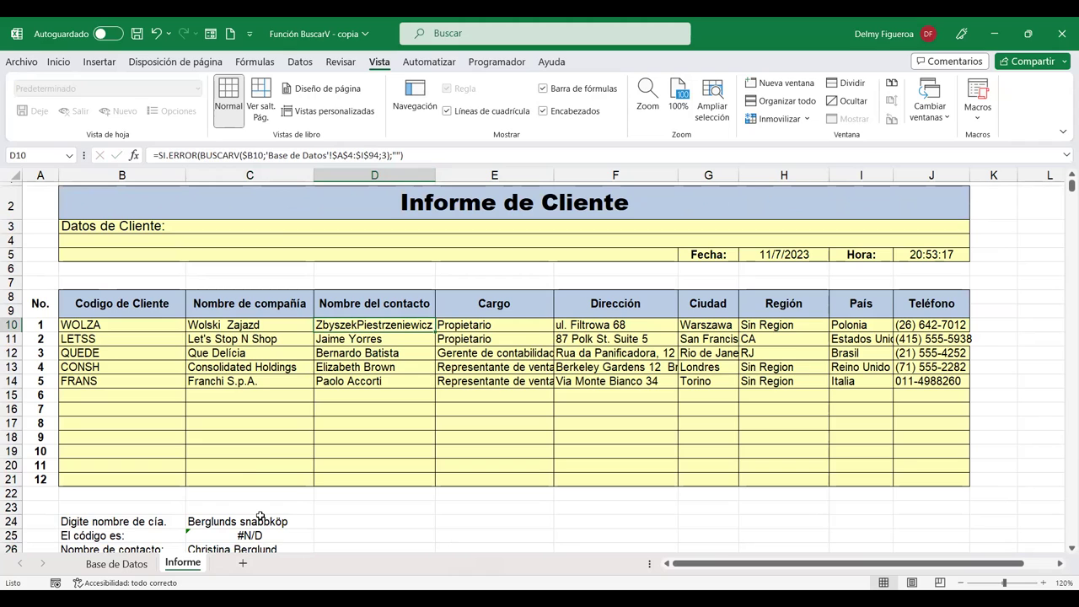
{"action": "scroll", "coordinate": [341, 454], "scroll_direction": "down", "scroll_amount": 1}
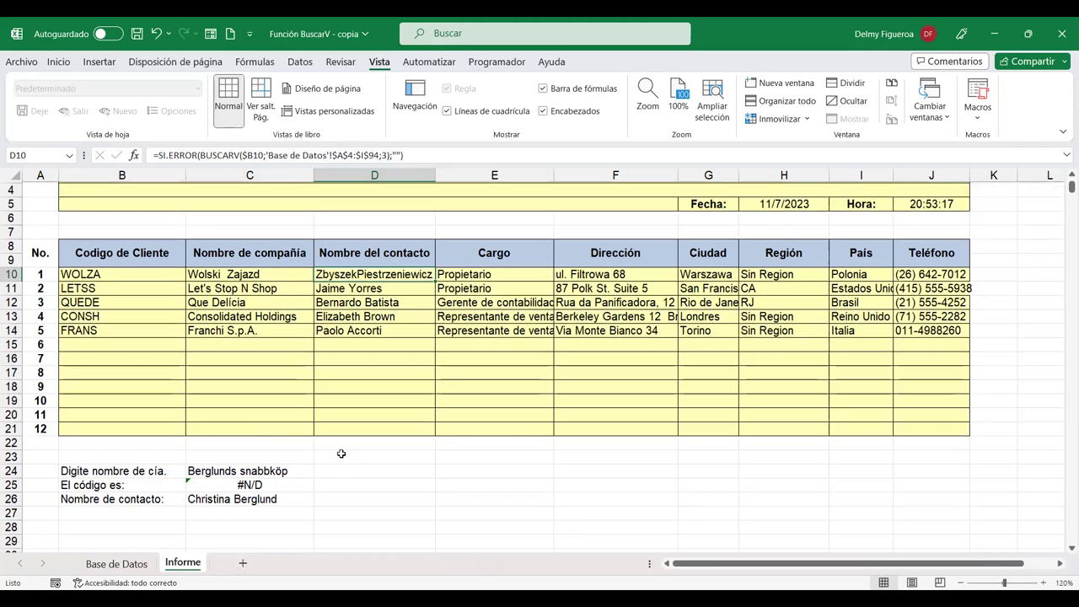
{"action": "left_click", "coordinate": [236, 467]}
{"action": "key", "text": "Down"}
{"action": "key", "text": "Down"}
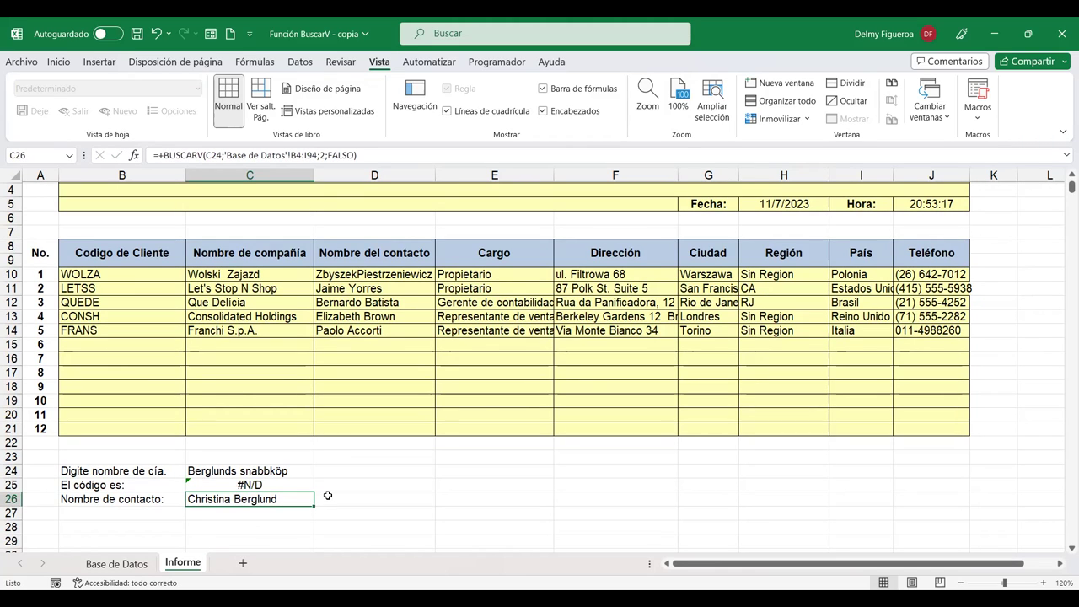
{"action": "scroll", "coordinate": [255, 508], "scroll_direction": "down", "scroll_amount": 2}
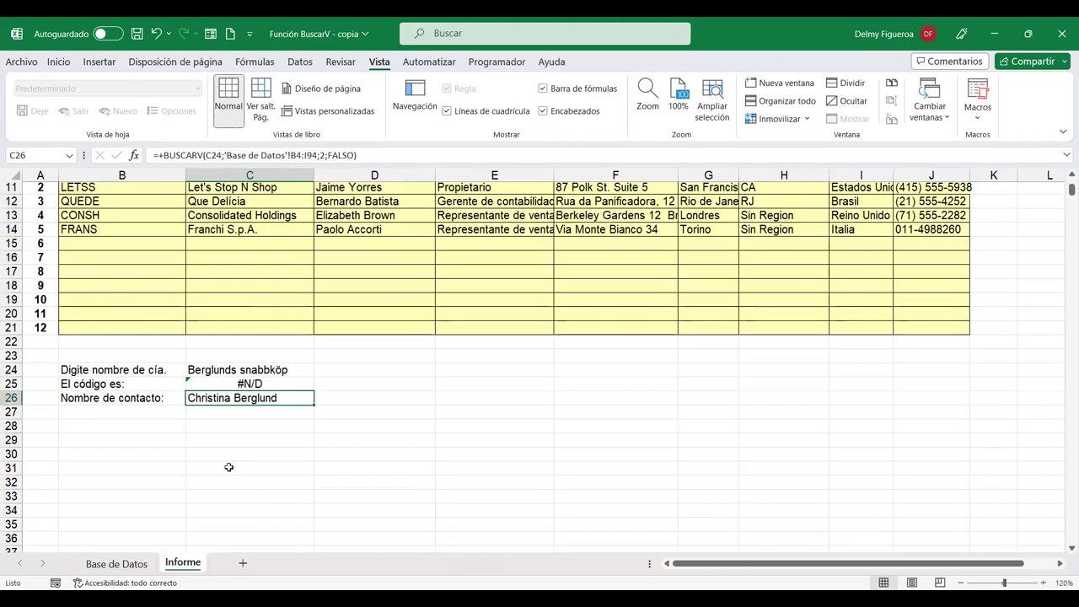
{"action": "left_click", "coordinate": [147, 426]}
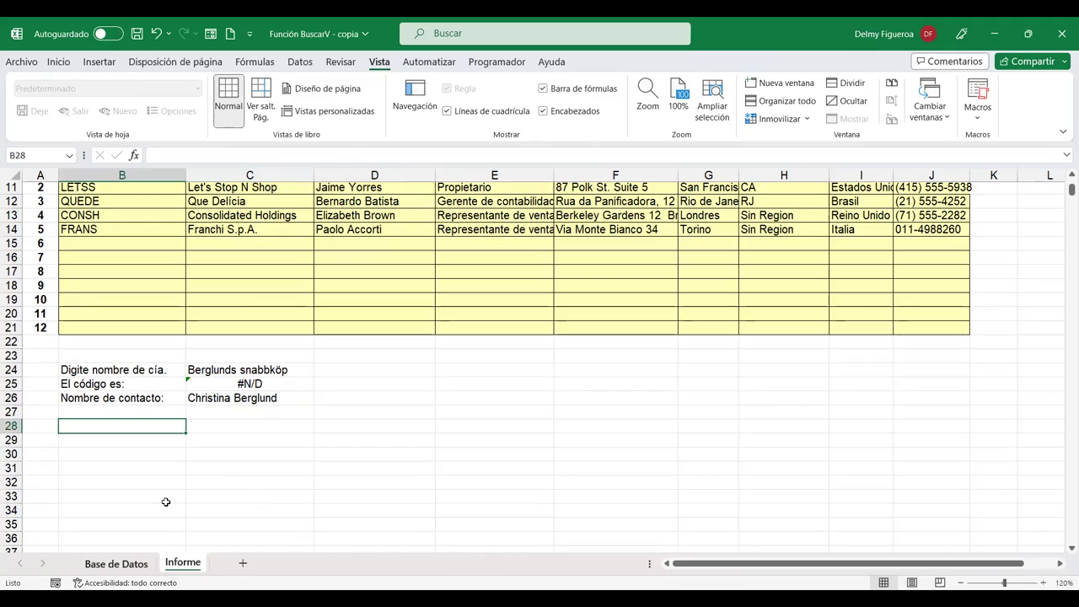
Step: Scroll through the Base de Datos client list, then return to Informe and select C28
{"action": "key", "text": "ctrl+Page_Up"}
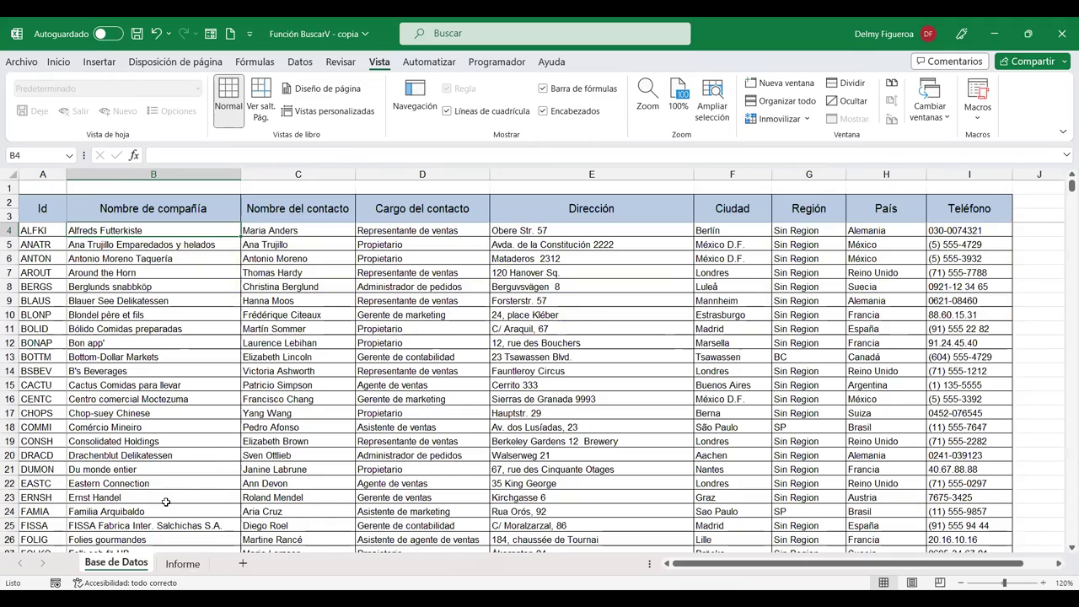
{"action": "scroll", "coordinate": [217, 462], "scroll_direction": "down", "scroll_amount": 4}
{"action": "scroll", "coordinate": [216, 462], "scroll_direction": "down", "scroll_amount": 1}
{"action": "scroll", "coordinate": [217, 462], "scroll_direction": "down", "scroll_amount": 2}
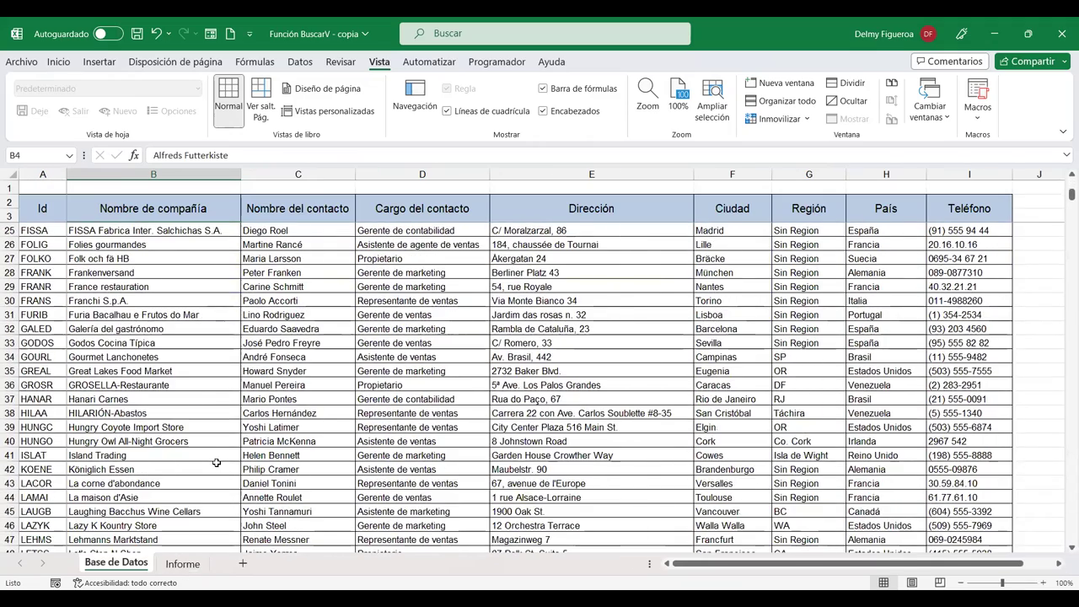
{"action": "scroll", "coordinate": [216, 462], "scroll_direction": "down", "scroll_amount": 2}
{"action": "scroll", "coordinate": [216, 463], "scroll_direction": "down", "scroll_amount": 6}
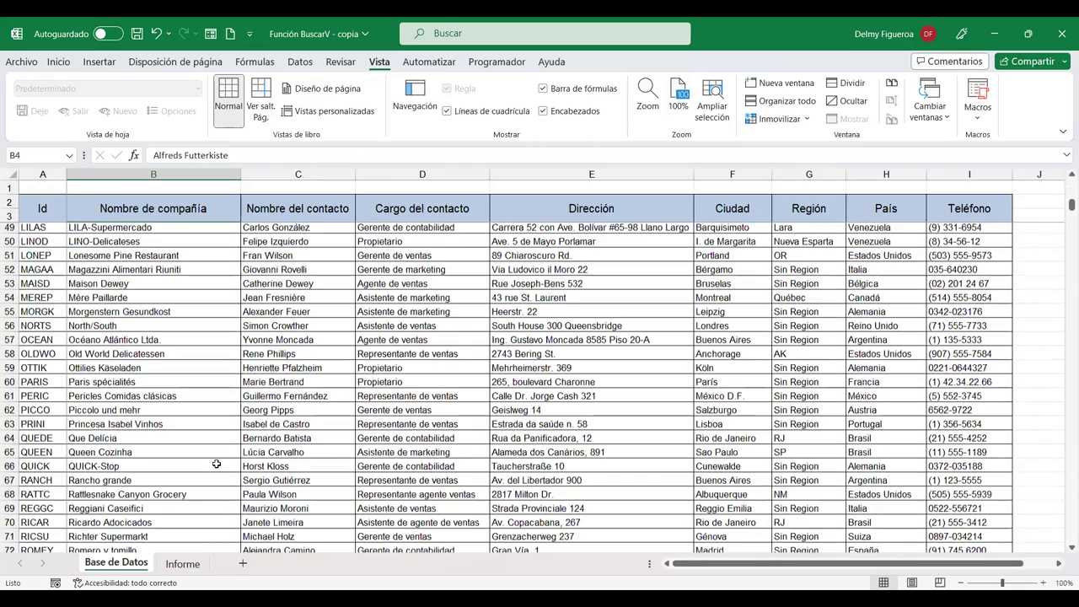
{"action": "scroll", "coordinate": [216, 463], "scroll_direction": "up", "scroll_amount": 15}
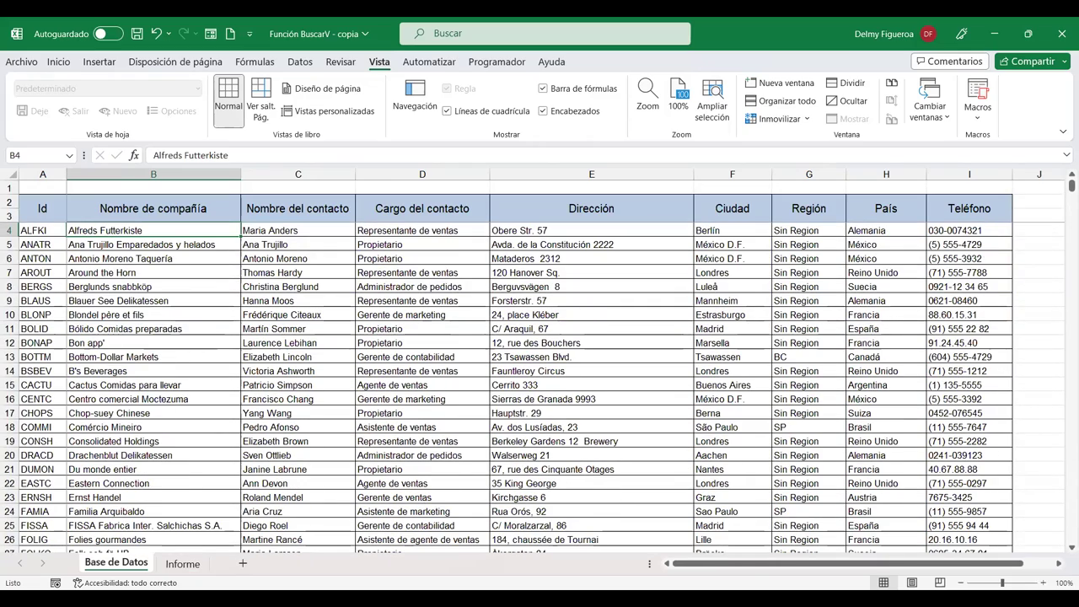
{"action": "key", "text": "ctrl+Page_Down"}
{"action": "scroll", "coordinate": [150, 456], "scroll_direction": "up", "scroll_amount": 3}
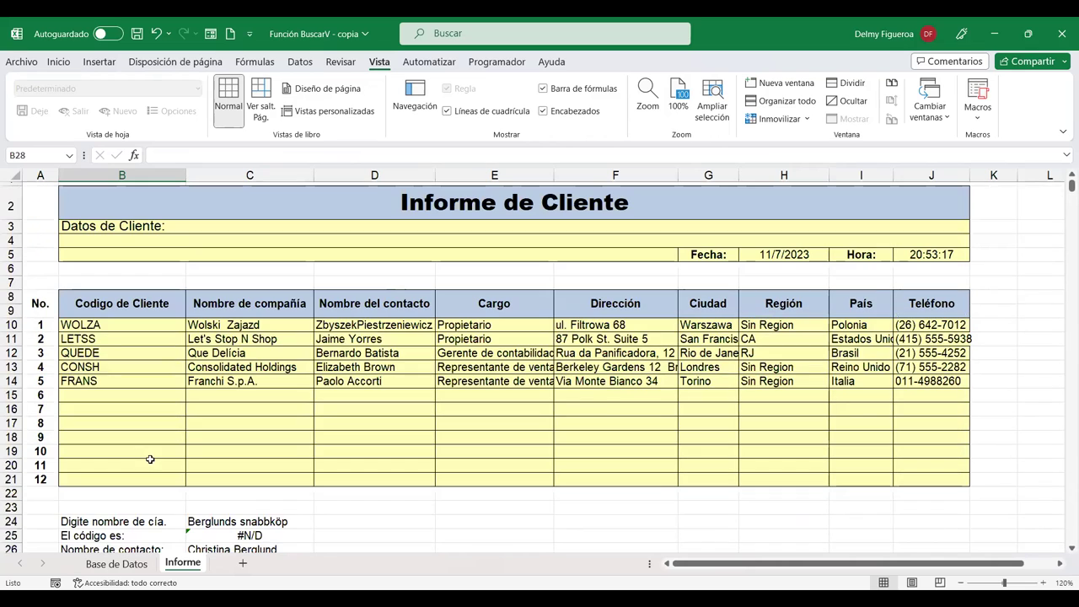
{"action": "scroll", "coordinate": [417, 437], "scroll_direction": "down", "scroll_amount": 1}
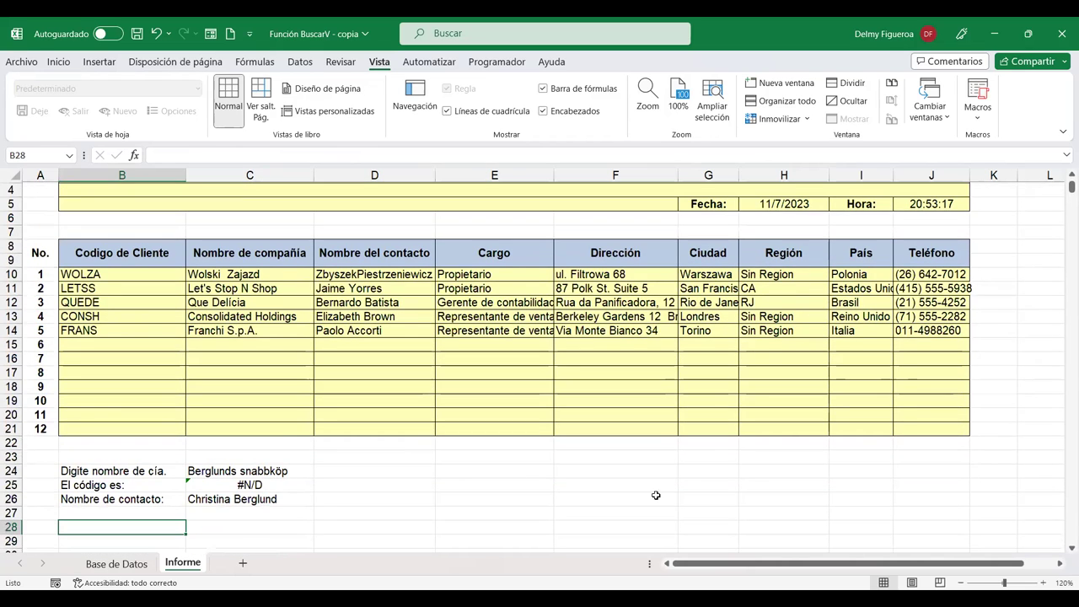
{"action": "left_click", "coordinate": [204, 526]}
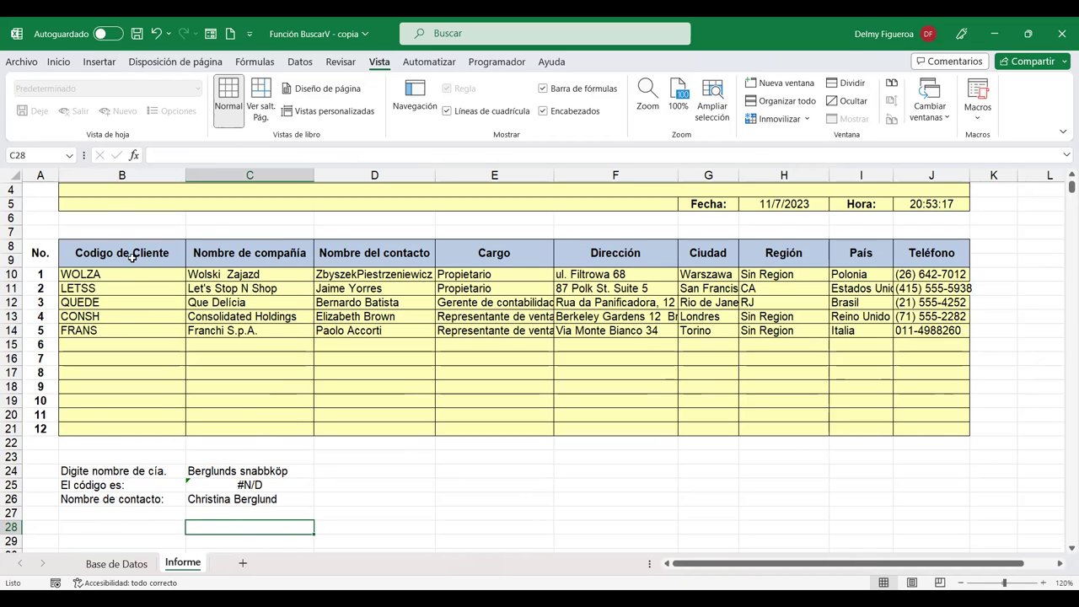
Step: Copy the header row B8:J9 and paste it at B28
{"action": "left_click", "coordinate": [132, 257]}
{"action": "key", "text": "ctrl+c"}
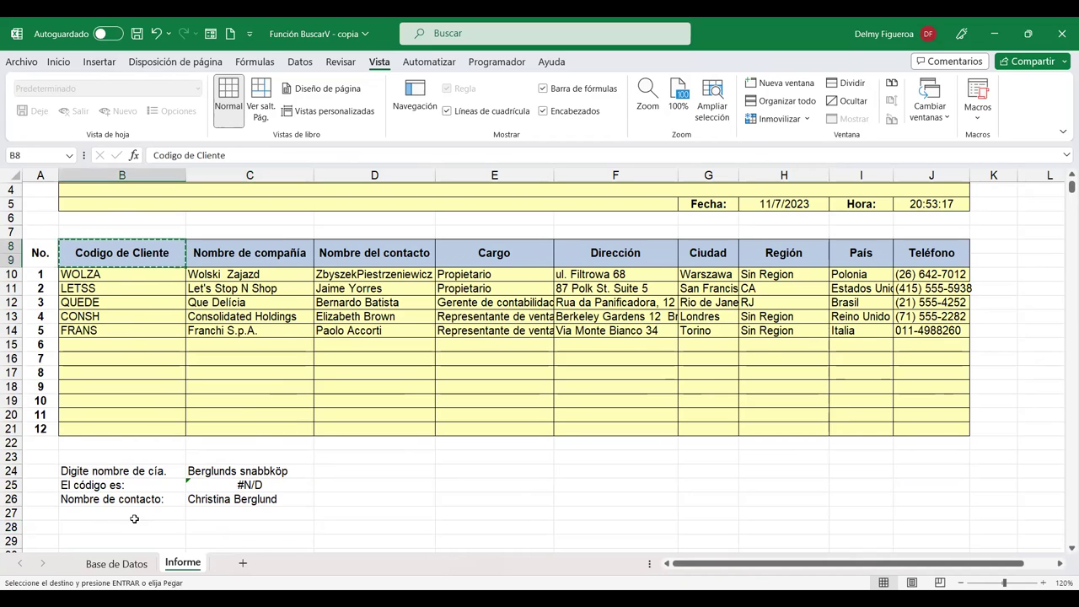
{"action": "left_click", "coordinate": [138, 527]}
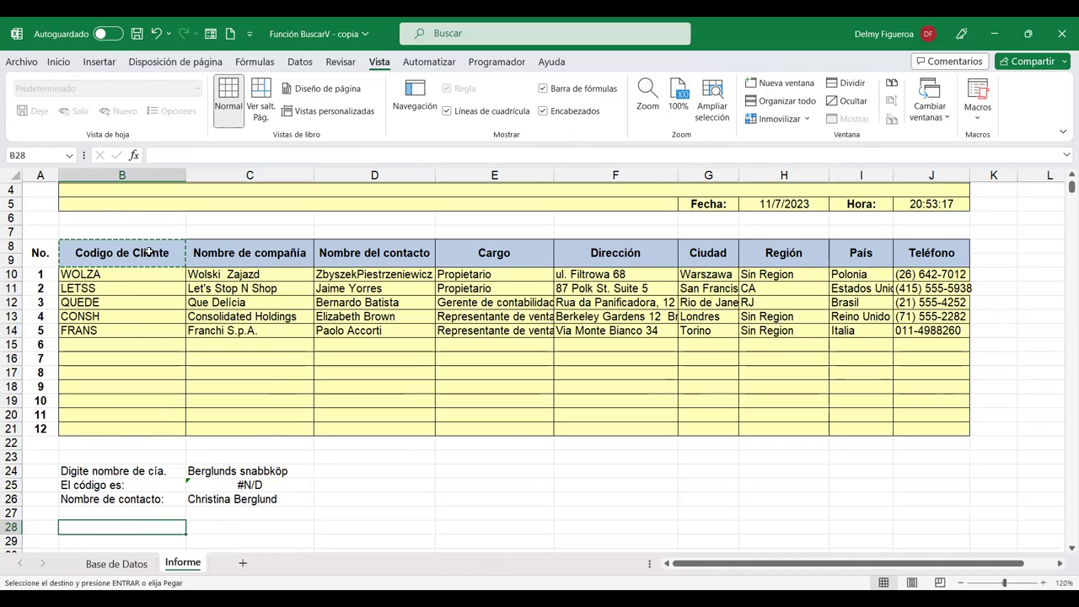
{"action": "left_click_drag", "start_coordinate": [149, 253], "coordinate": [919, 257]}
{"action": "key", "text": "ctrl+c"}
{"action": "left_click", "coordinate": [131, 526]}
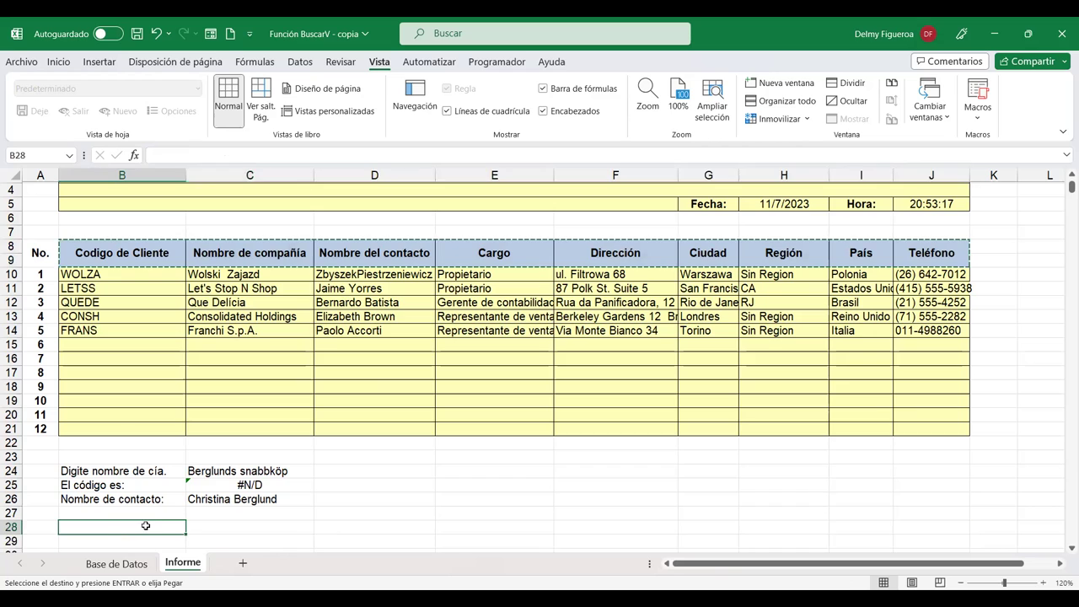
{"action": "key", "text": "ctrl+v"}
Step: Enter client code FRANS in B30
{"action": "scroll", "coordinate": [205, 527], "scroll_direction": "down", "scroll_amount": 1}
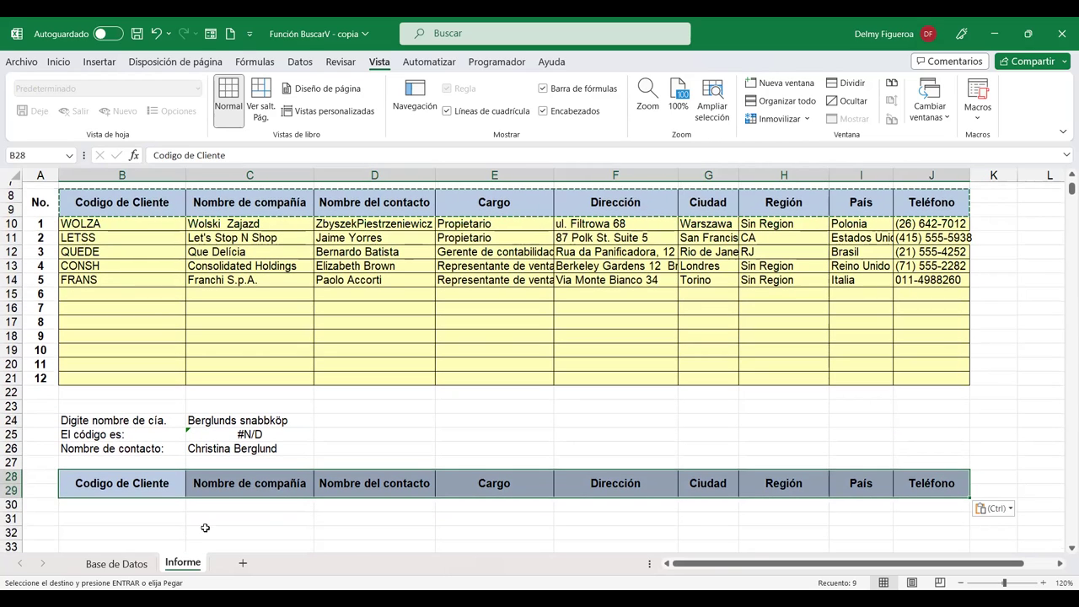
{"action": "left_click", "coordinate": [156, 504]}
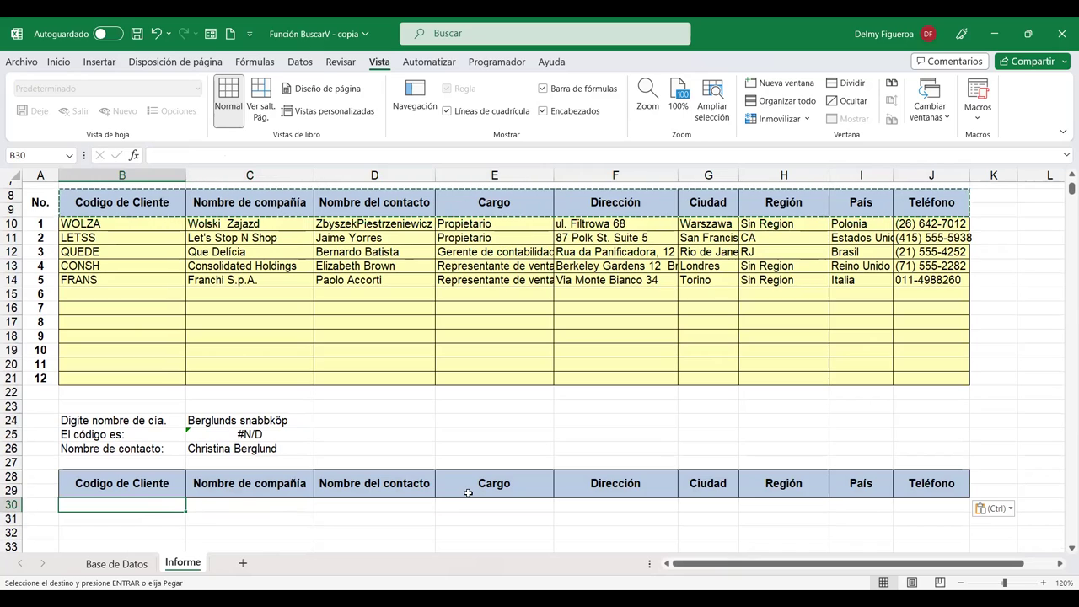
{"action": "type", "text": "FRANS"}
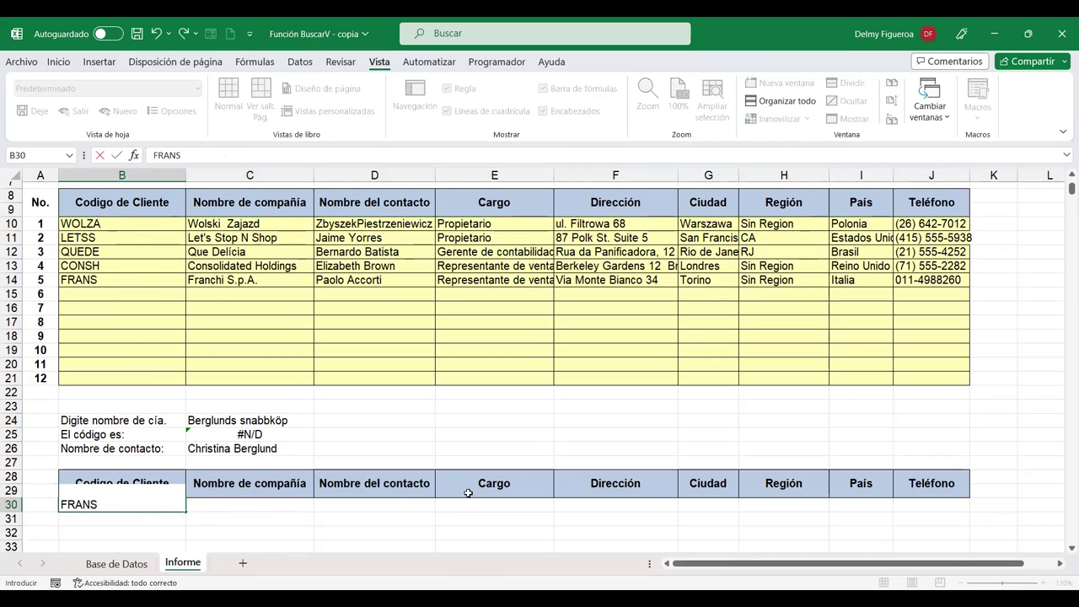
{"action": "key", "text": "Return"}
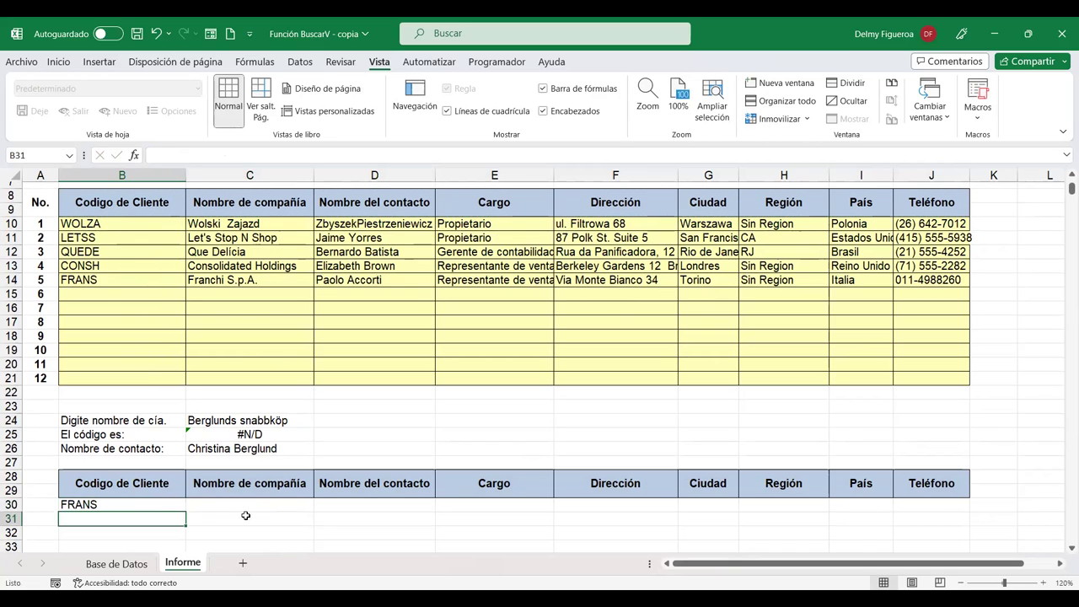
Step: Start +BUSCARV(B30; in C30, heading to Base de Datos for the table
{"action": "left_click", "coordinate": [241, 504]}
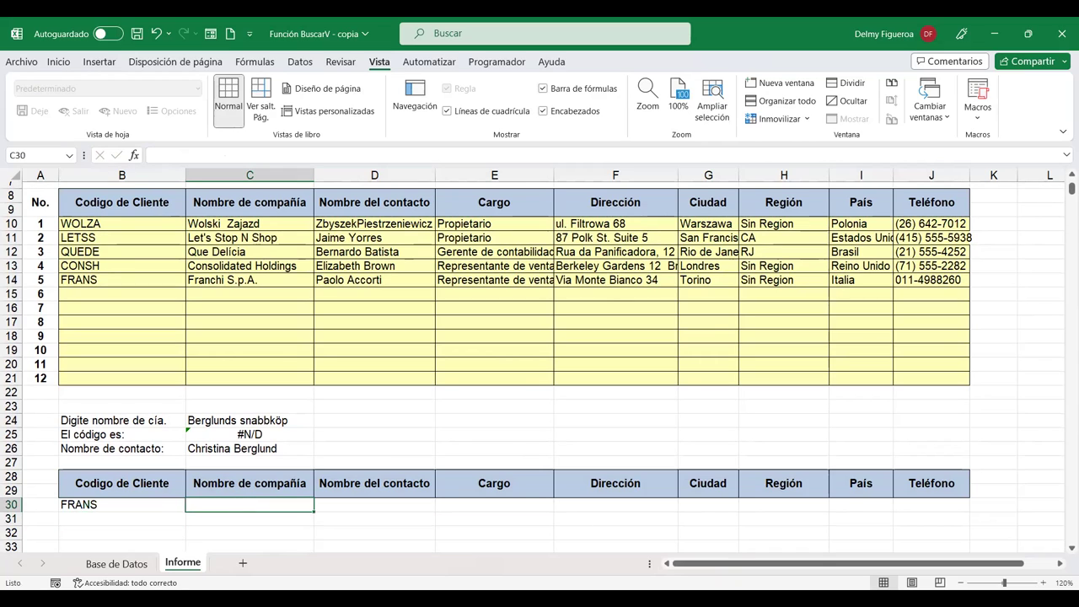
{"action": "type", "text": "+"}
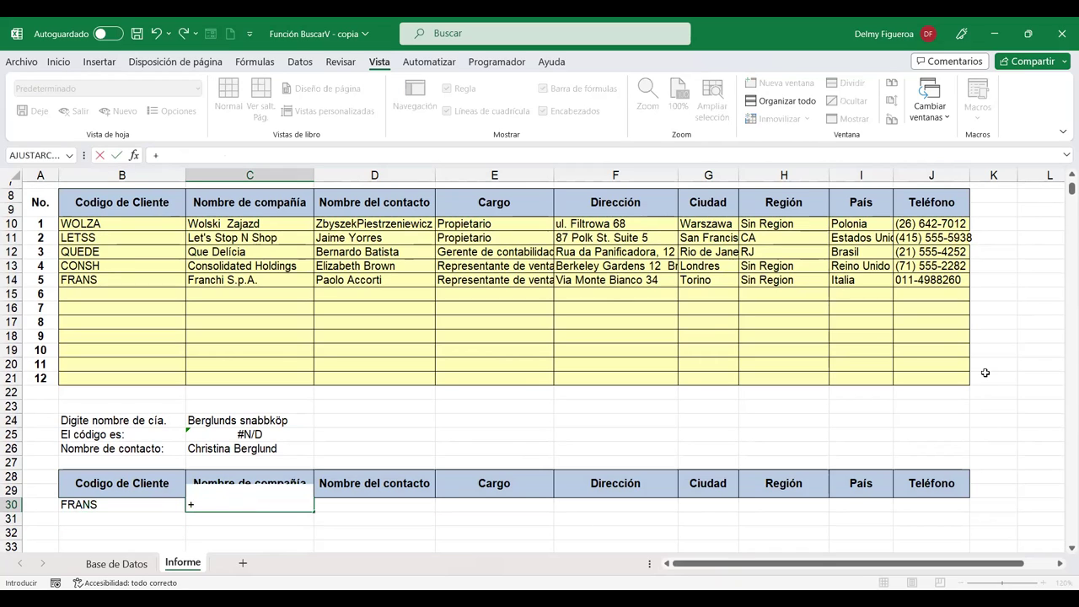
{"action": "type", "text": "BUS"}
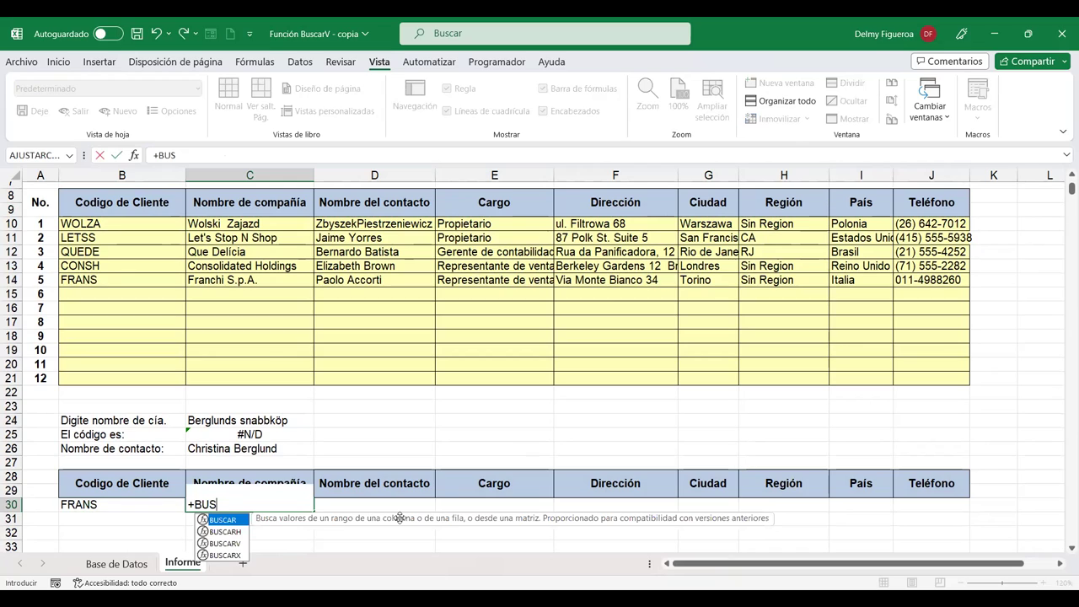
{"action": "type", "text": "CARV("}
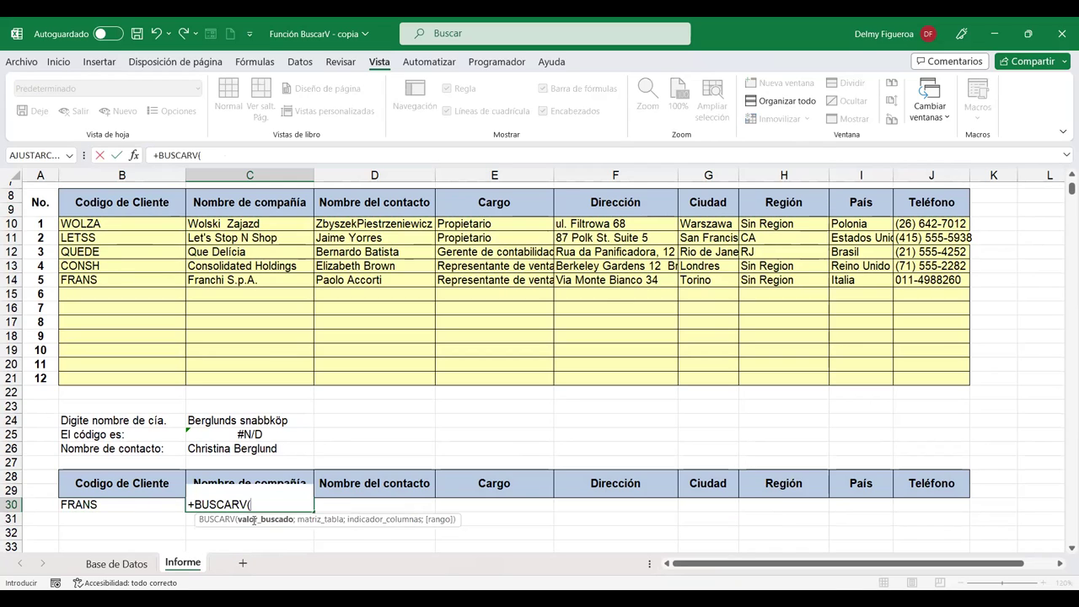
{"action": "left_click", "coordinate": [99, 504]}
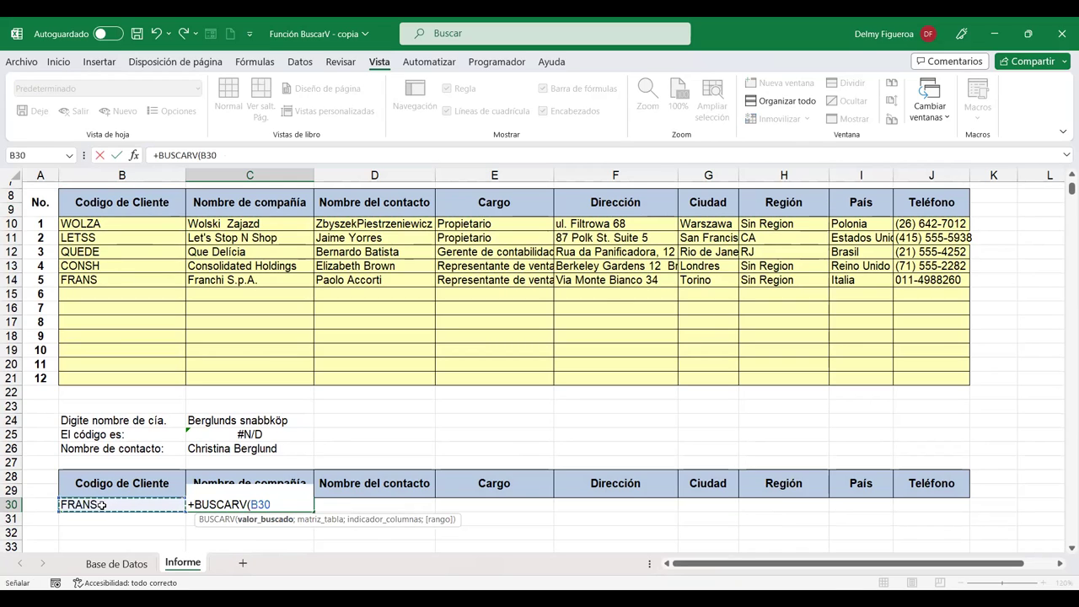
{"action": "type", "text": ";"}
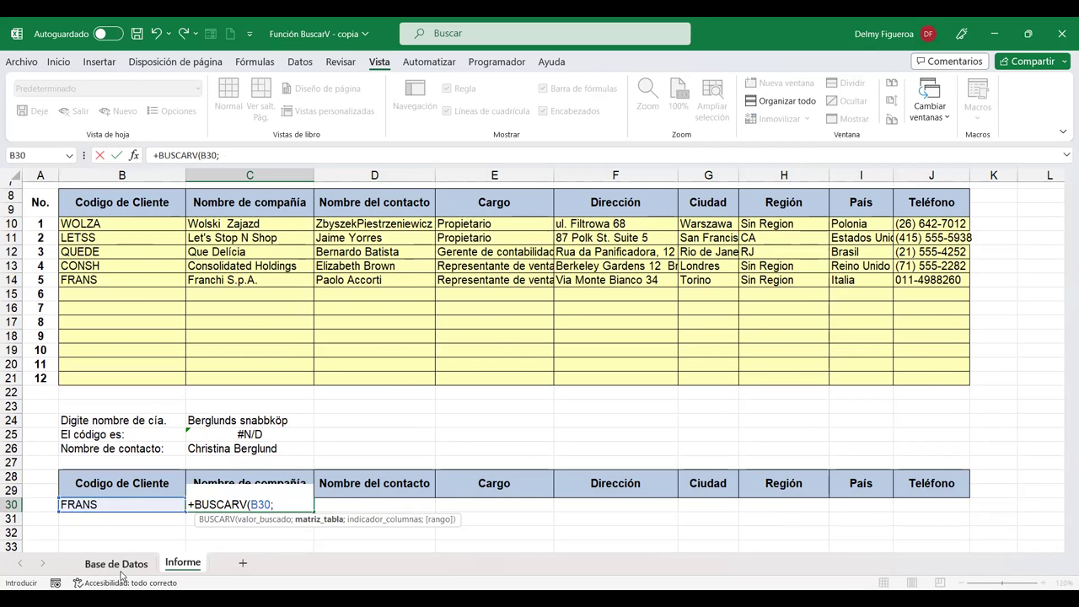
{"action": "left_click", "coordinate": [105, 563]}
Step: Give C30 the table 'Base de Datos'!A4:I94, a {2\3\4} column array and FALSO matching
{"action": "left_click", "coordinate": [53, 230]}
{"action": "key", "text": "ctrl+shift+Right"}
{"action": "key", "text": "ctrl+shift+Down"}
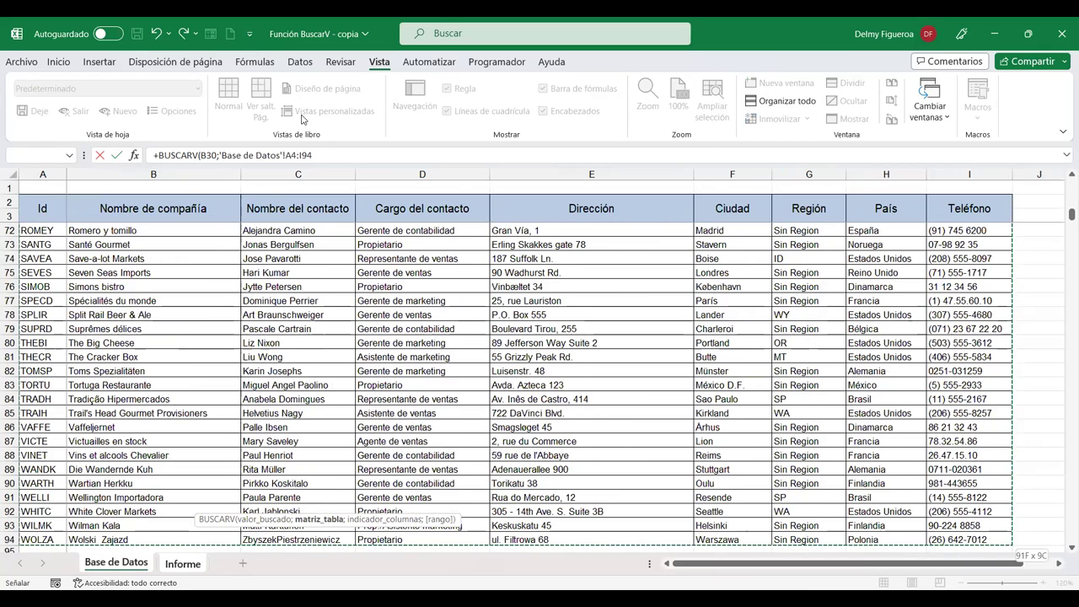
{"action": "left_click", "coordinate": [364, 154]}
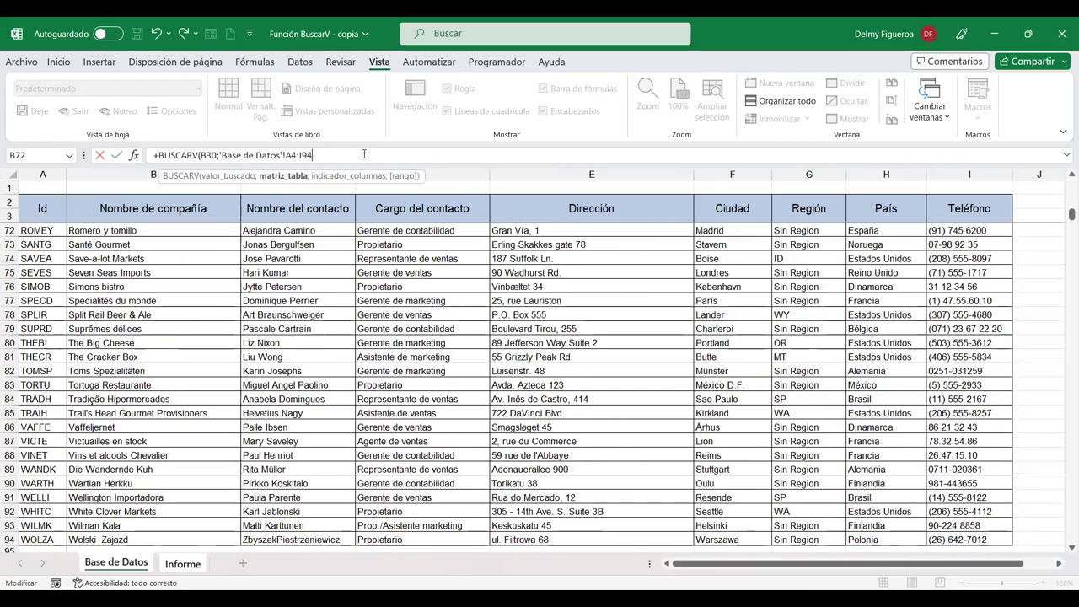
{"action": "type", "text": ";"}
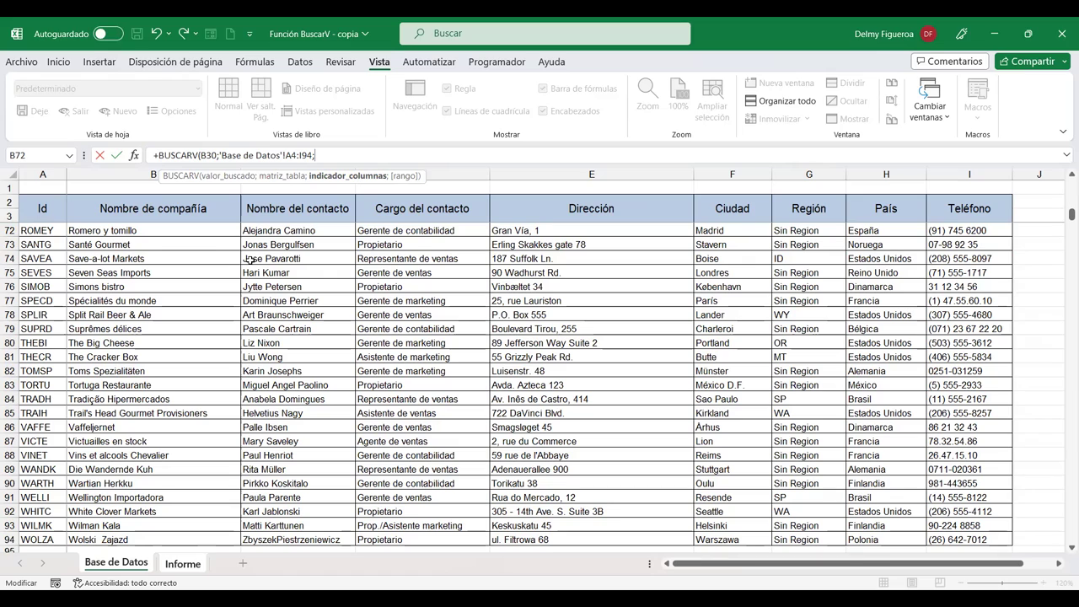
{"action": "type", "text": "{"}
{"action": "type", "text": "2\\3\\4"}
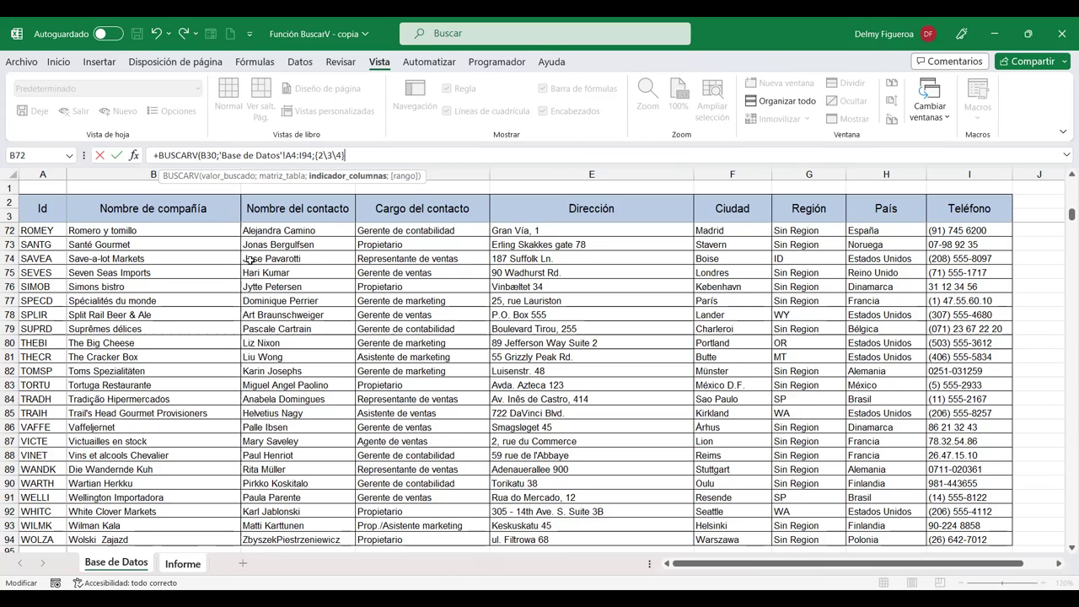
{"action": "type", "text": ";"}
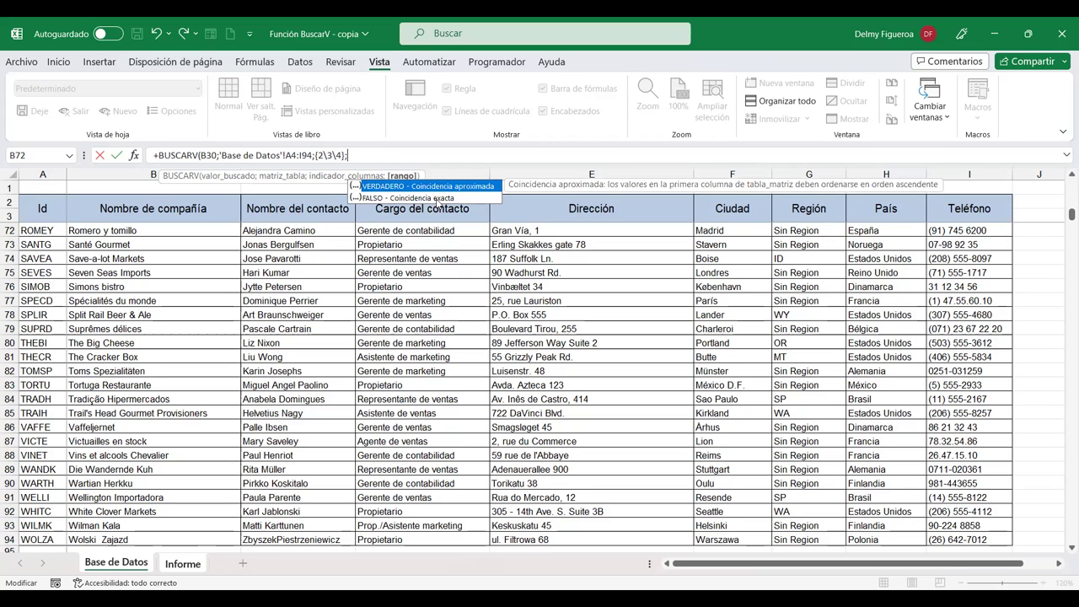
{"action": "double_click", "coordinate": [437, 198]}
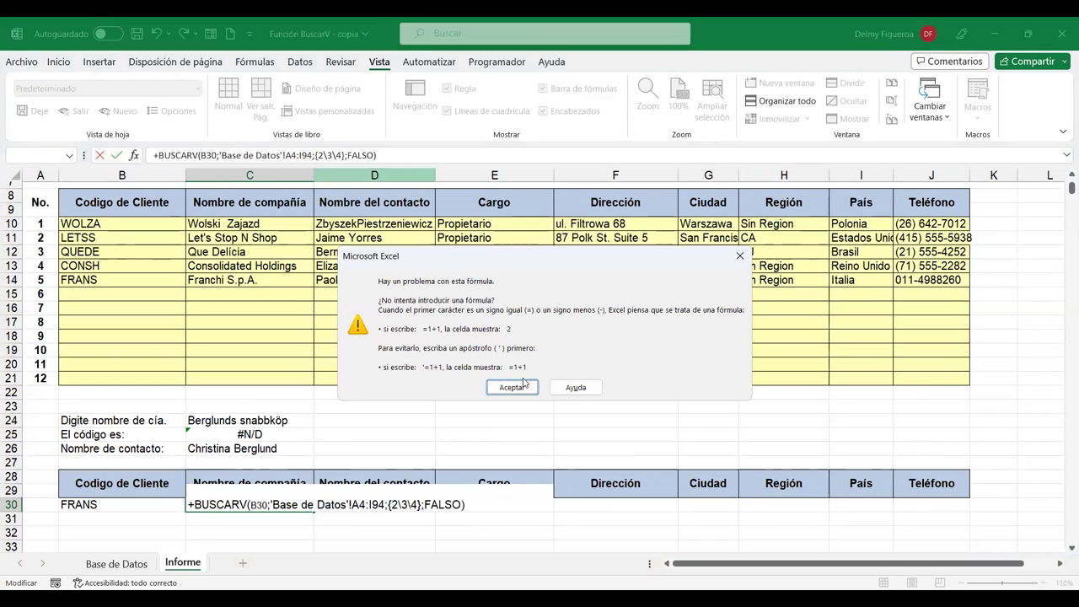
Step: Dismiss the formula error and step through C30's arguments before retrying the commit
{"action": "left_click", "coordinate": [513, 387]}
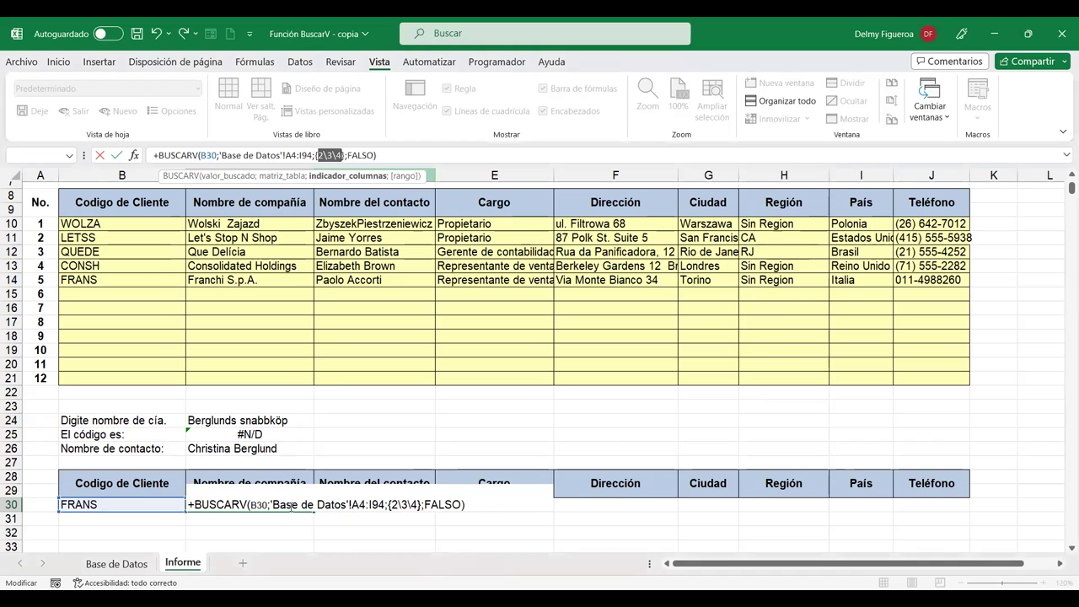
{"action": "left_click", "coordinate": [260, 505]}
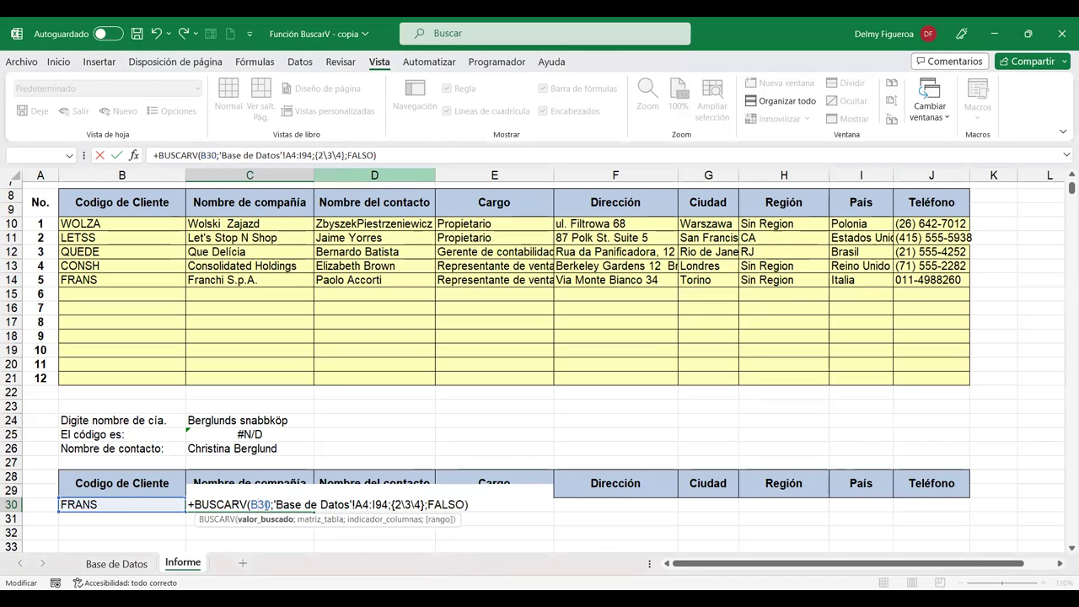
{"action": "left_click", "coordinate": [360, 505]}
{"action": "left_click", "coordinate": [423, 505]}
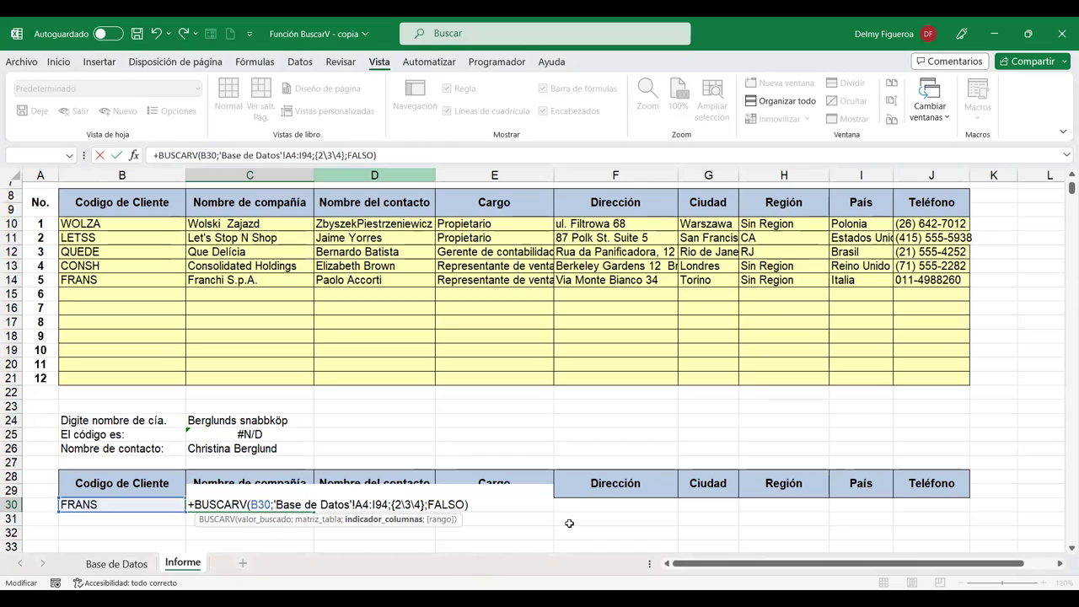
{"action": "key", "text": "Right"}
{"action": "key", "text": "Return"}
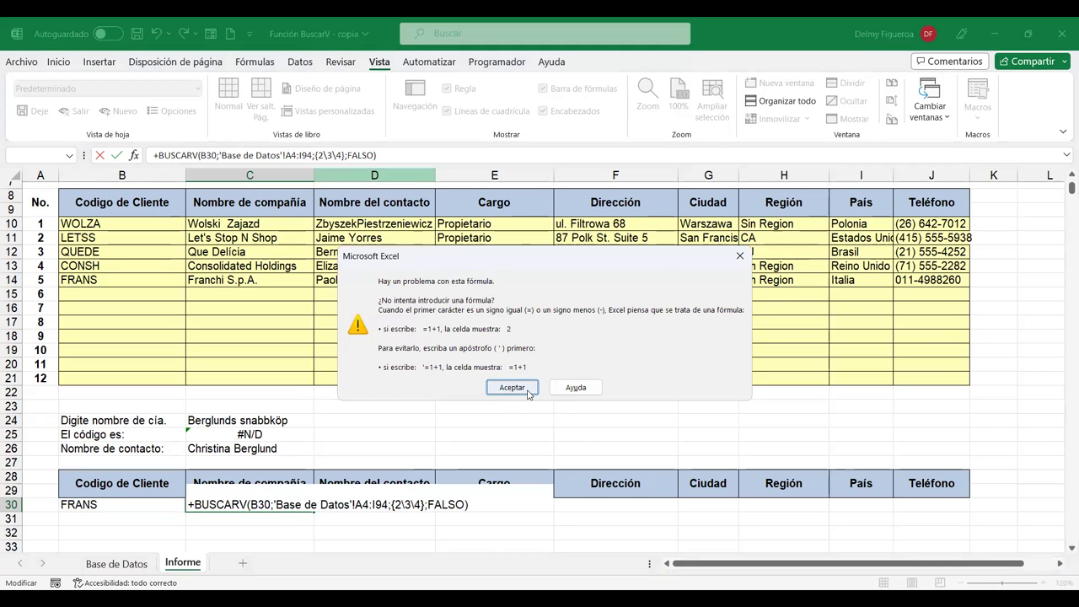
Step: Fix the array separators to {2;3;4} so Franchi S.p.A.'s details spill into C30:C32
{"action": "left_click", "coordinate": [512, 387]}
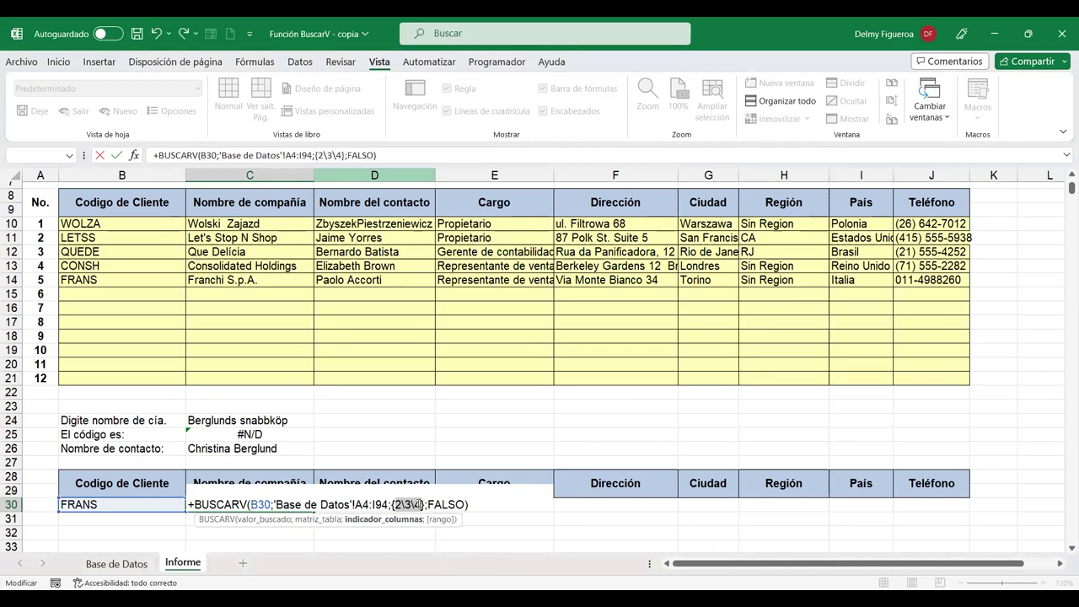
{"action": "left_click", "coordinate": [406, 502]}
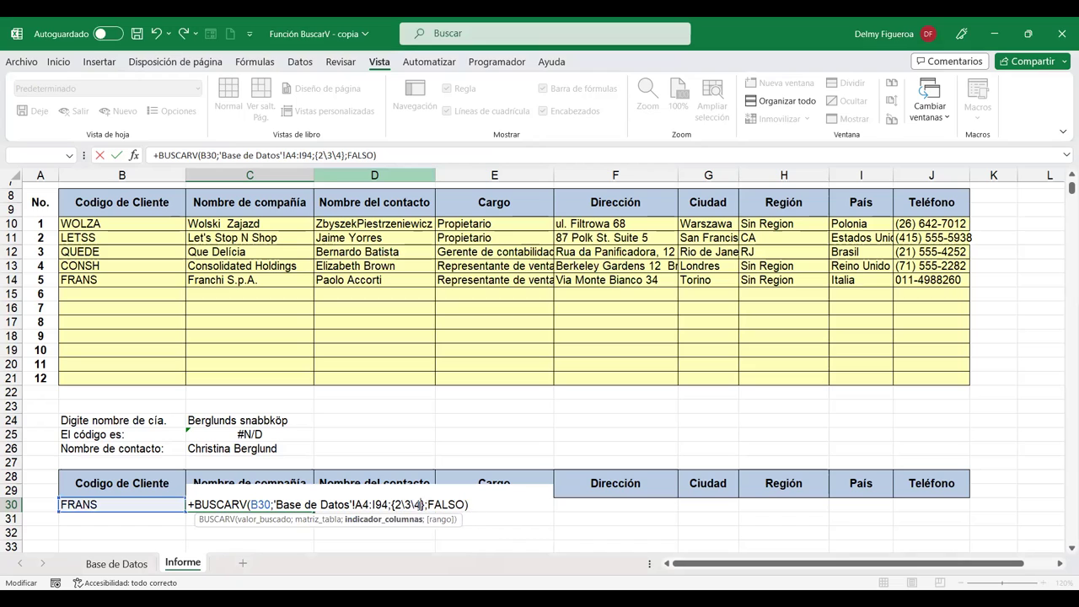
{"action": "key", "text": "BackSpace"}
{"action": "type", "text": ";"}
{"action": "key", "text": "Delete"}
{"action": "type", "text": ";3;"}
{"action": "key", "text": "Return"}
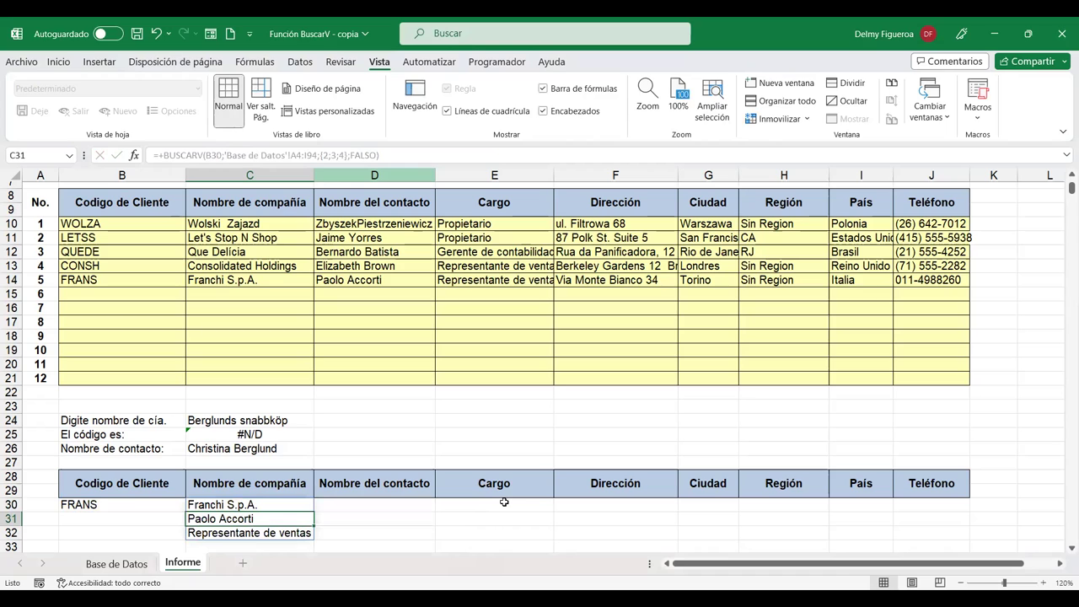
{"action": "scroll", "coordinate": [368, 446], "scroll_direction": "down", "scroll_amount": 3}
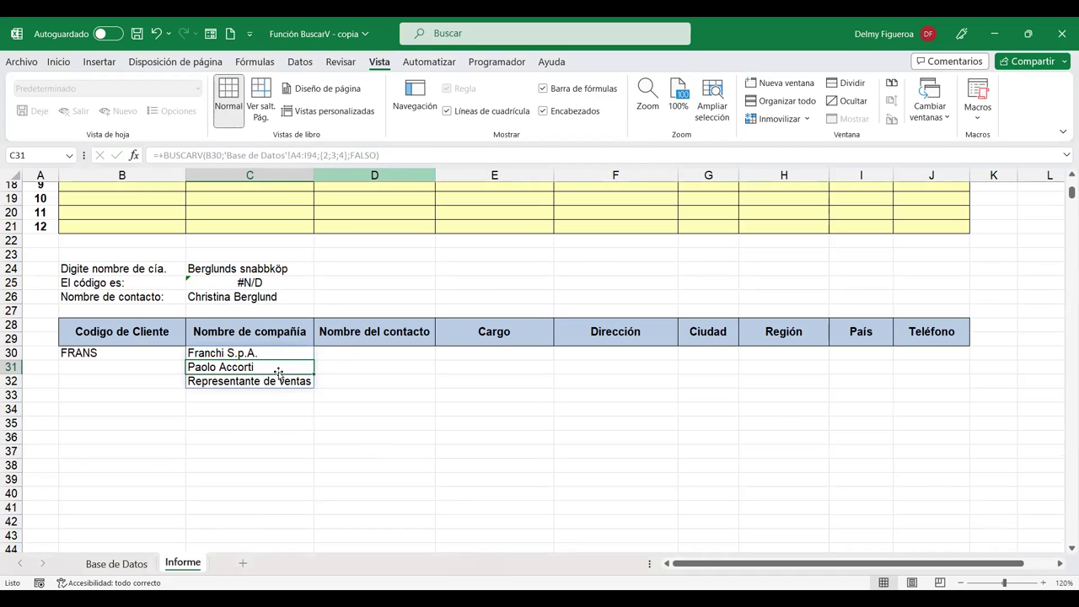
{"action": "left_click", "coordinate": [277, 351]}
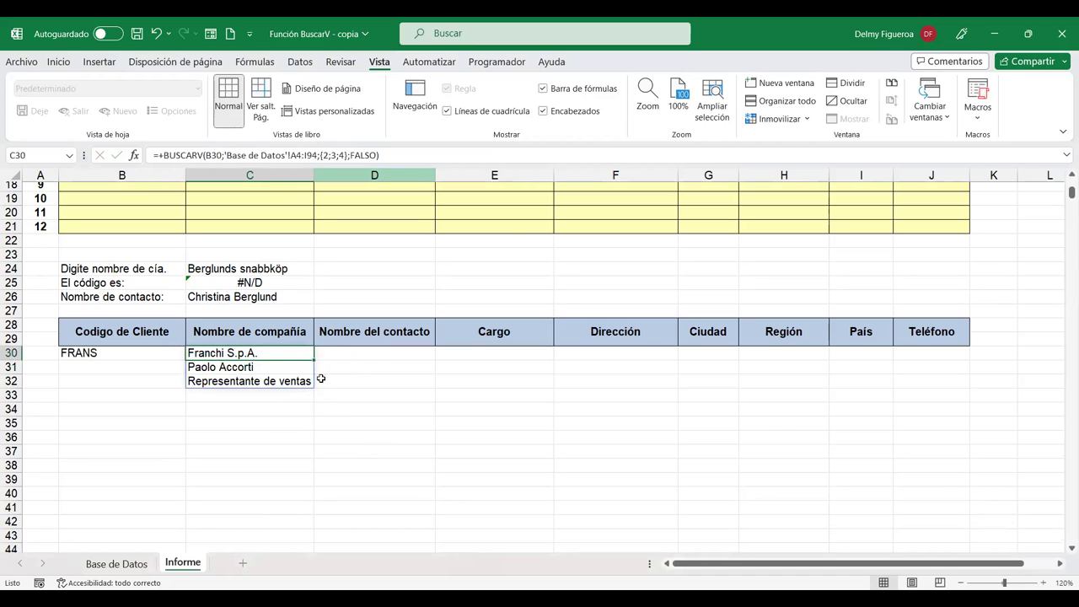
Step: Copy the header row from row 28 and paste it transposed down B35:B43
{"action": "left_click", "coordinate": [151, 330]}
{"action": "left_click_drag", "start_coordinate": [152, 331], "coordinate": [942, 338]}
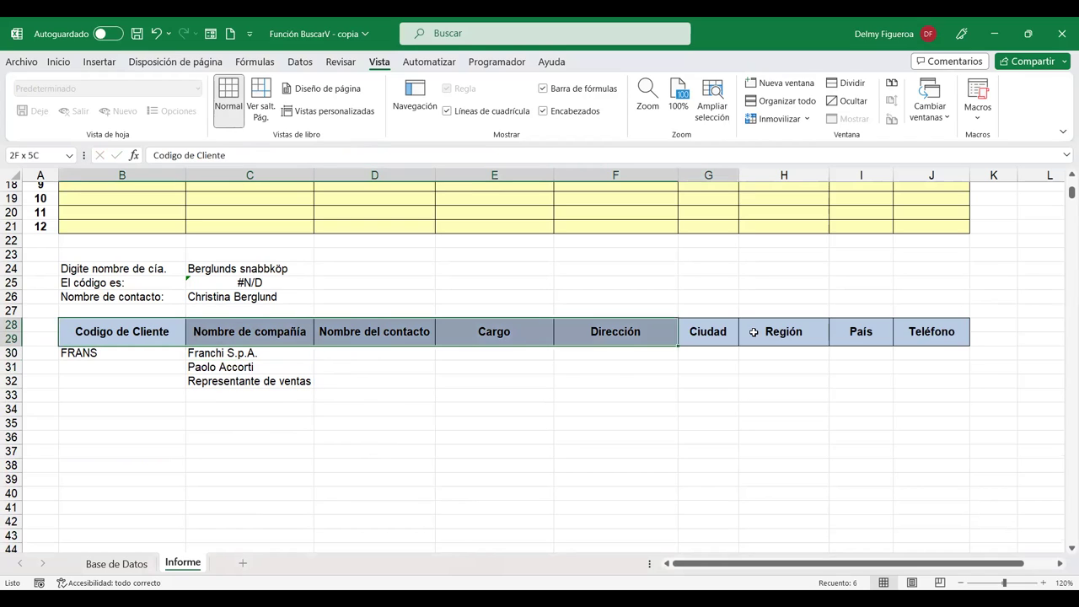
{"action": "key", "text": "ctrl+c"}
{"action": "left_click", "coordinate": [139, 426]}
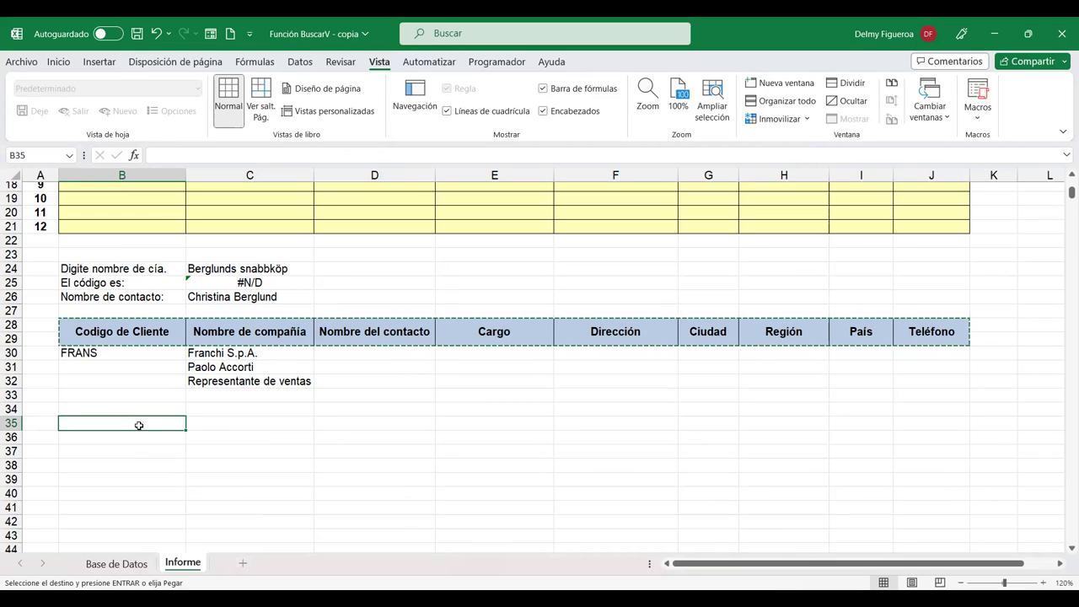
{"action": "right_click", "coordinate": [139, 426]}
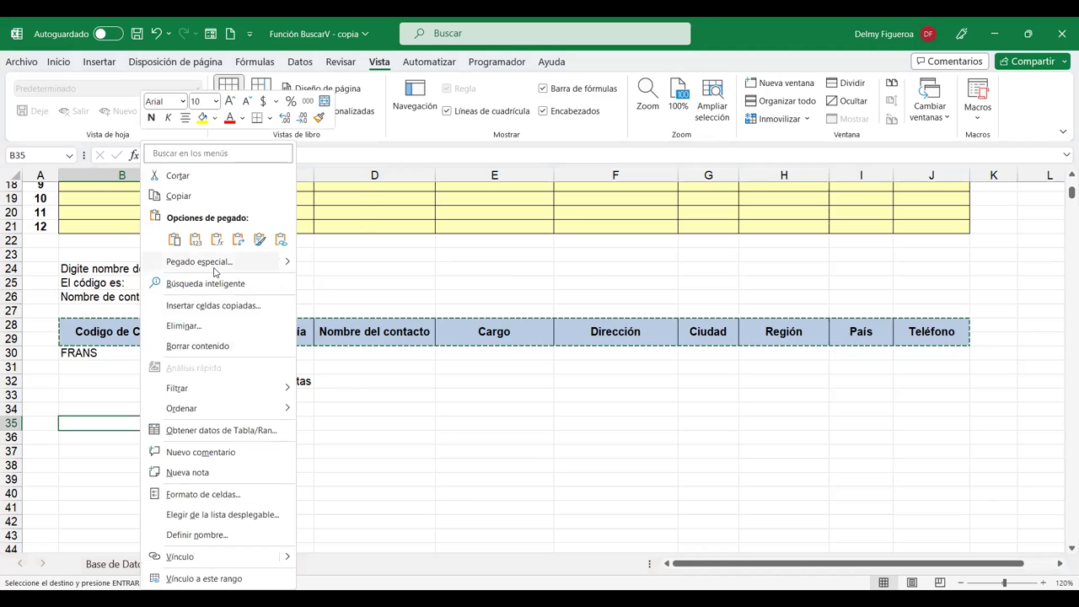
{"action": "left_click", "coordinate": [215, 268]}
{"action": "left_click", "coordinate": [226, 364]}
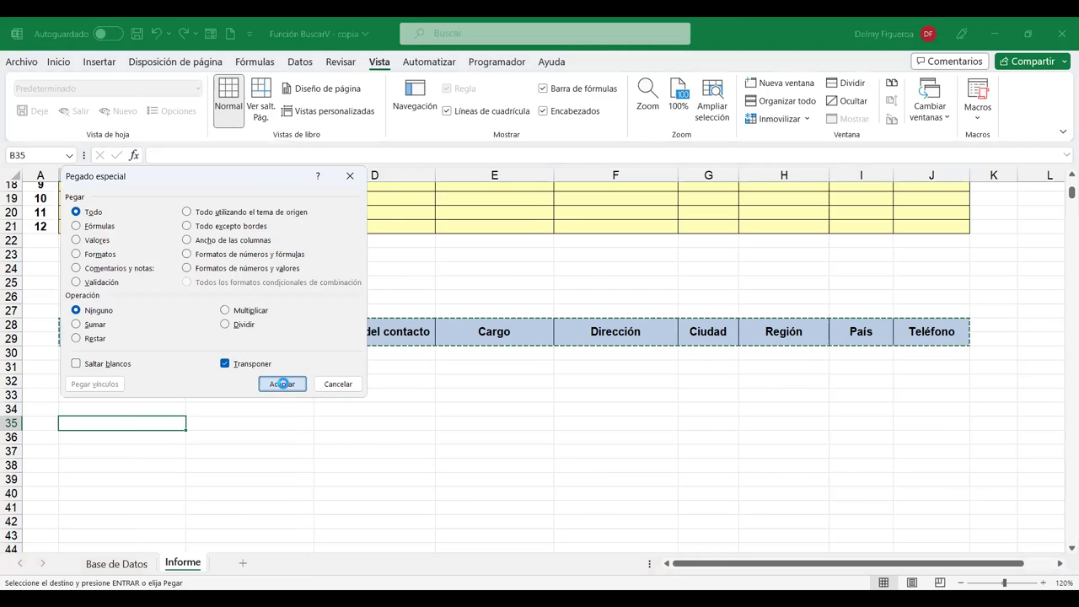
{"action": "left_click", "coordinate": [281, 384]}
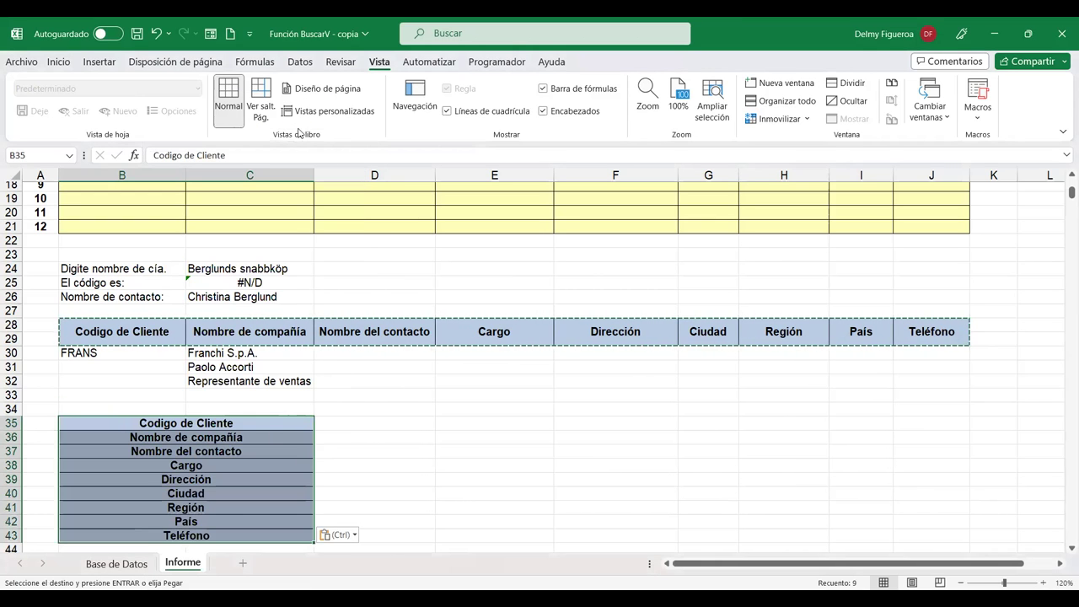
Step: Left-align the transposed header labels, Codigo de Cliente through Teléfono
{"action": "left_click", "coordinate": [58, 62]}
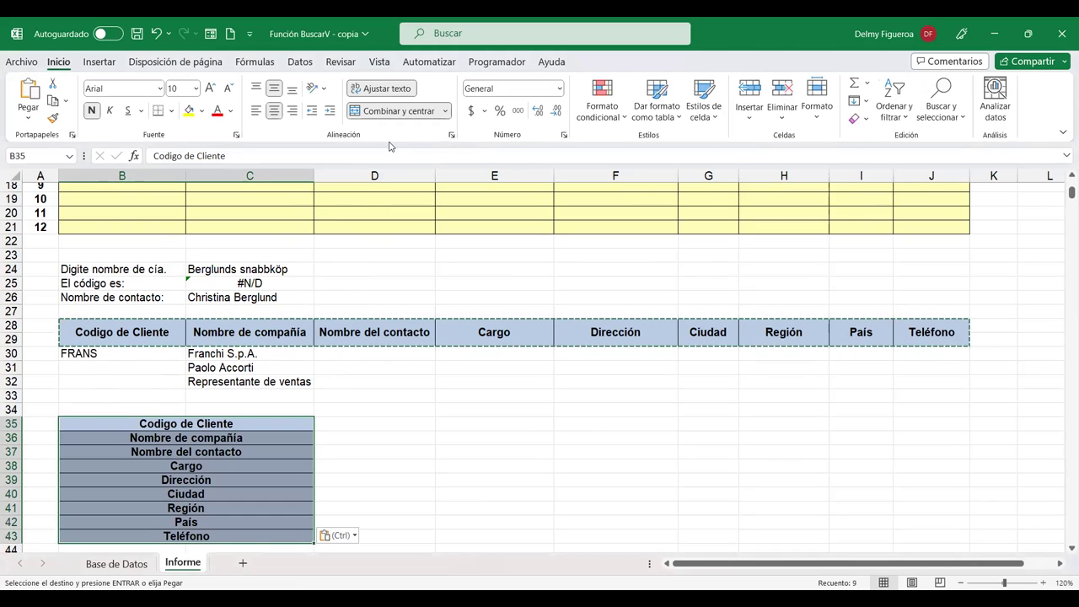
{"action": "left_click", "coordinate": [255, 110]}
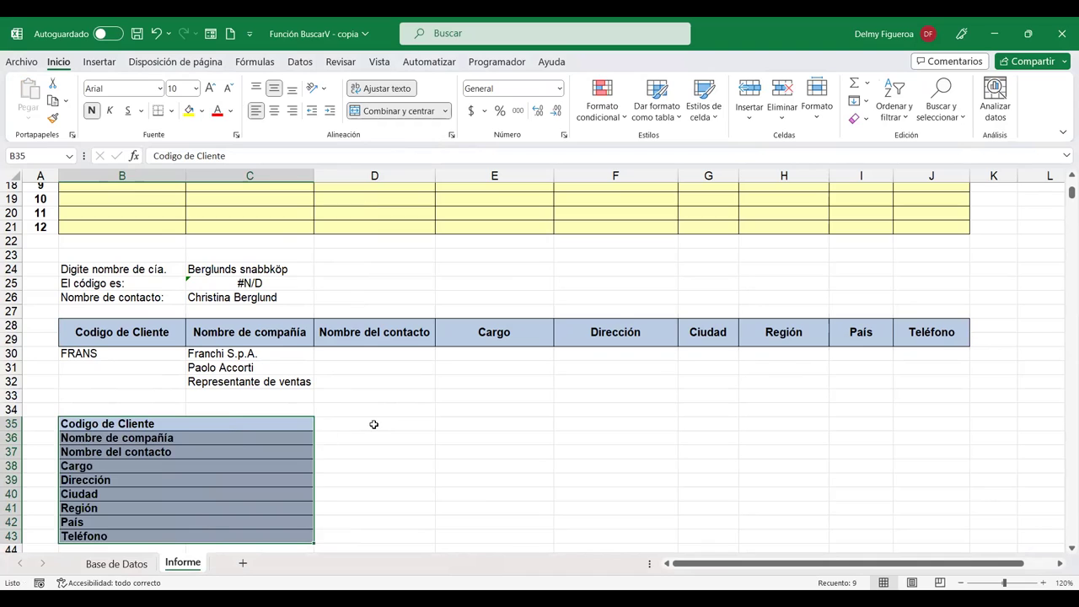
{"action": "left_click", "coordinate": [374, 423]}
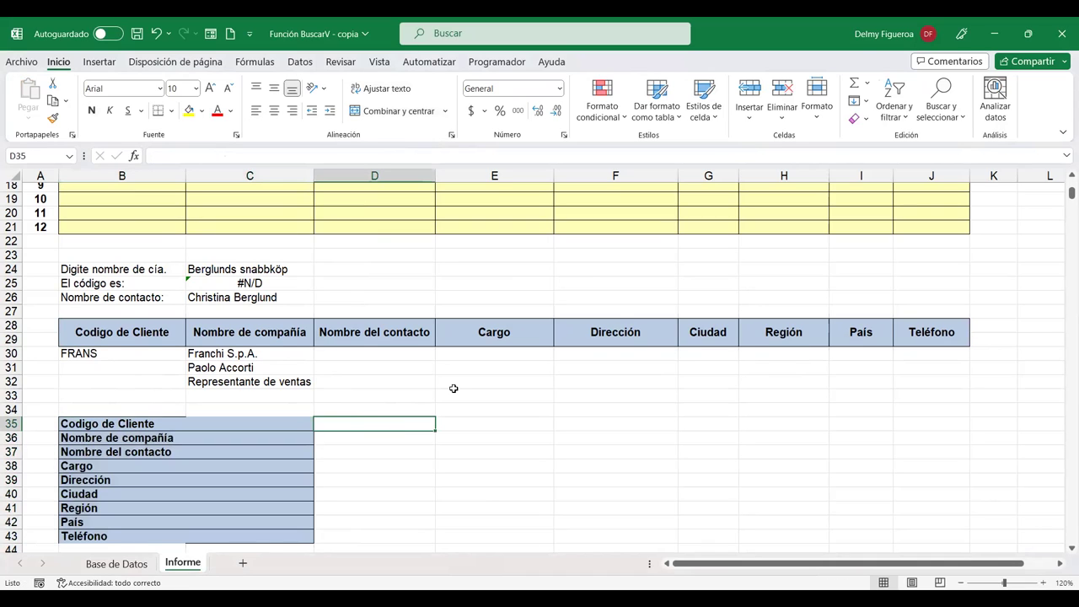
Step: Enter client code FRANS in D35 and copy C30's BUSCARV formula into D36
{"action": "type", "text": "FRANS"}
{"action": "key", "text": "Return"}
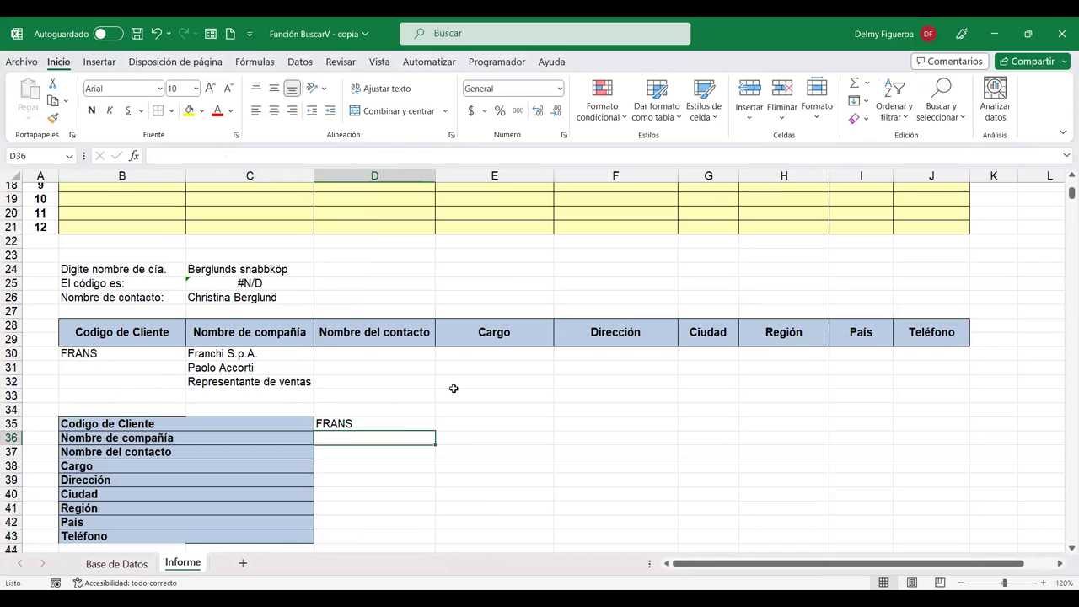
{"action": "left_click", "coordinate": [287, 352]}
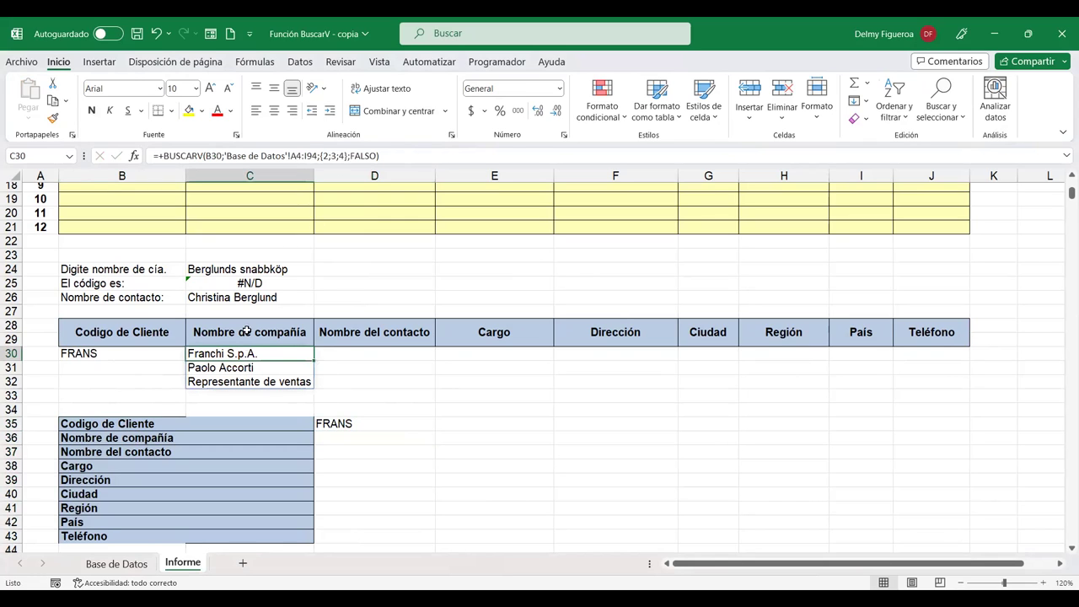
{"action": "left_click_drag", "start_coordinate": [379, 156], "coordinate": [30, 156]}
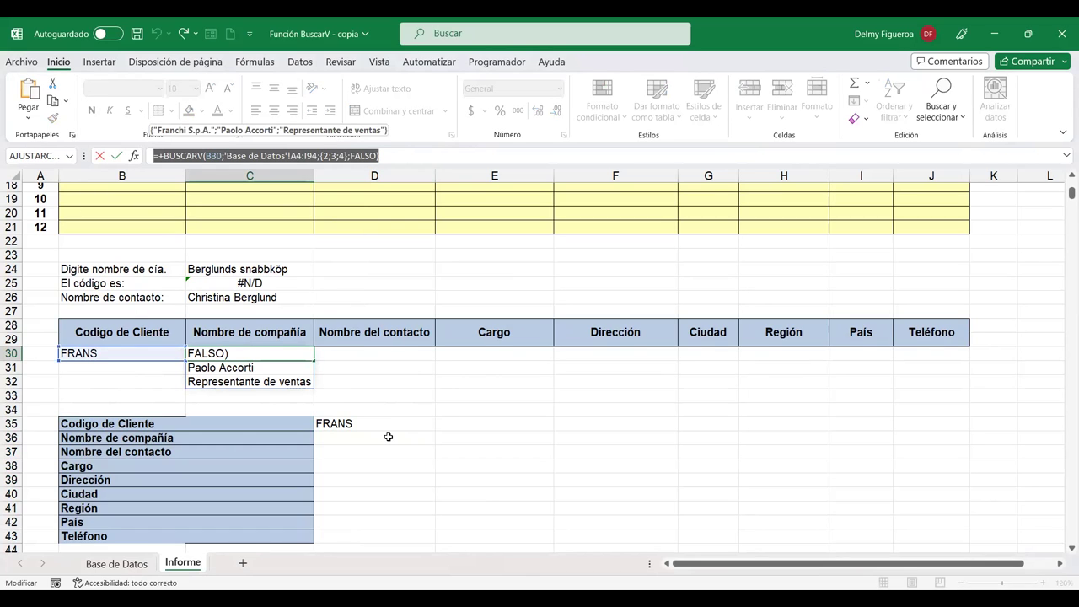
{"action": "key", "text": "Return"}
{"action": "left_click", "coordinate": [383, 439]}
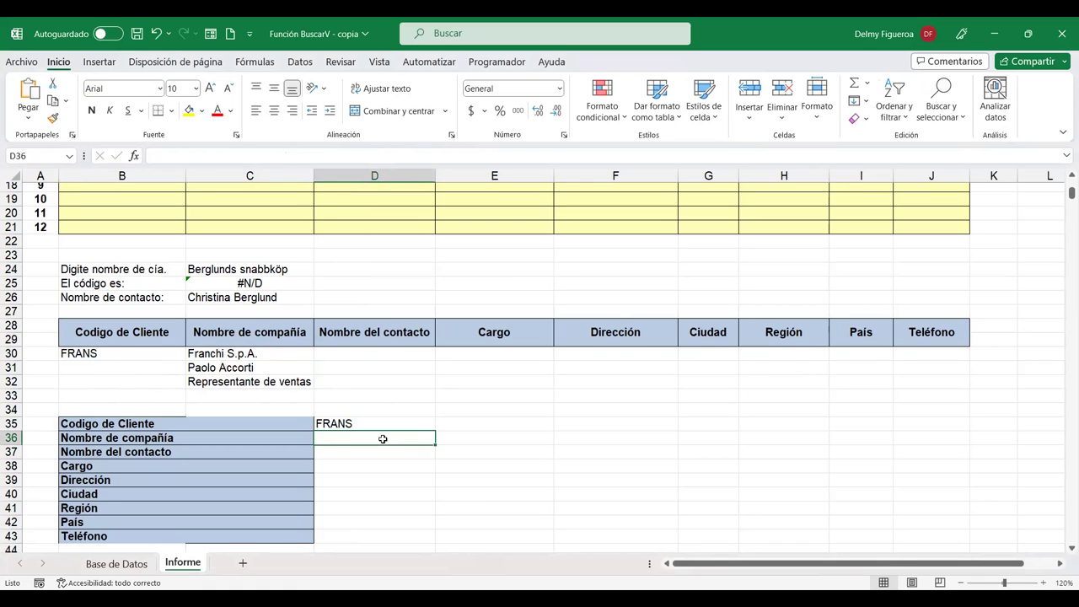
{"action": "key", "text": "ctrl+v"}
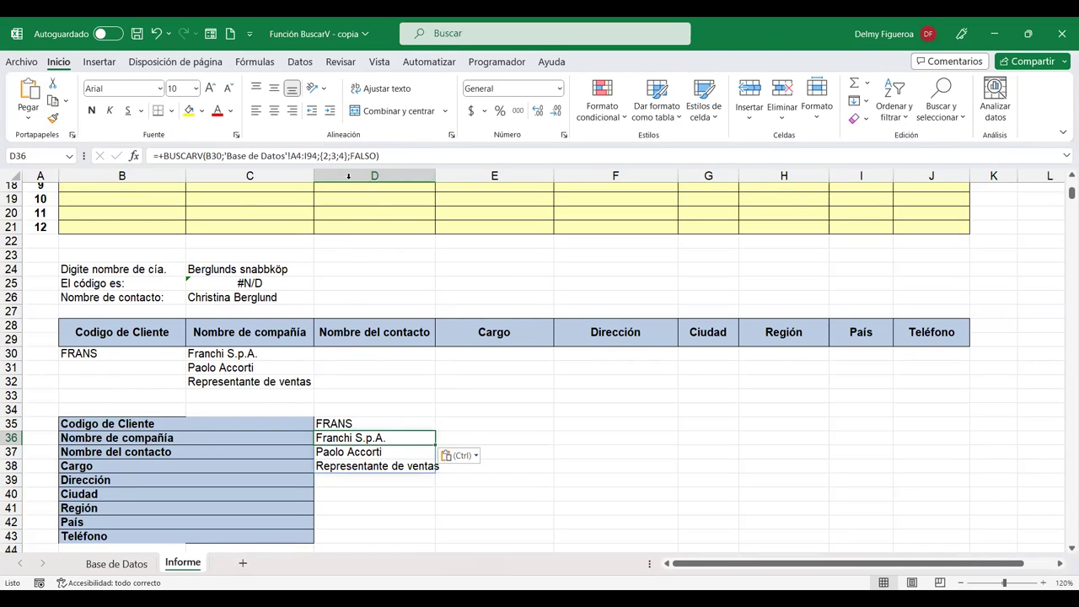
Step: Extend the D36 lookup's column array to {2;3;4;5;6;7;8;9} to return FRANS's full record
{"action": "left_click", "coordinate": [342, 155]}
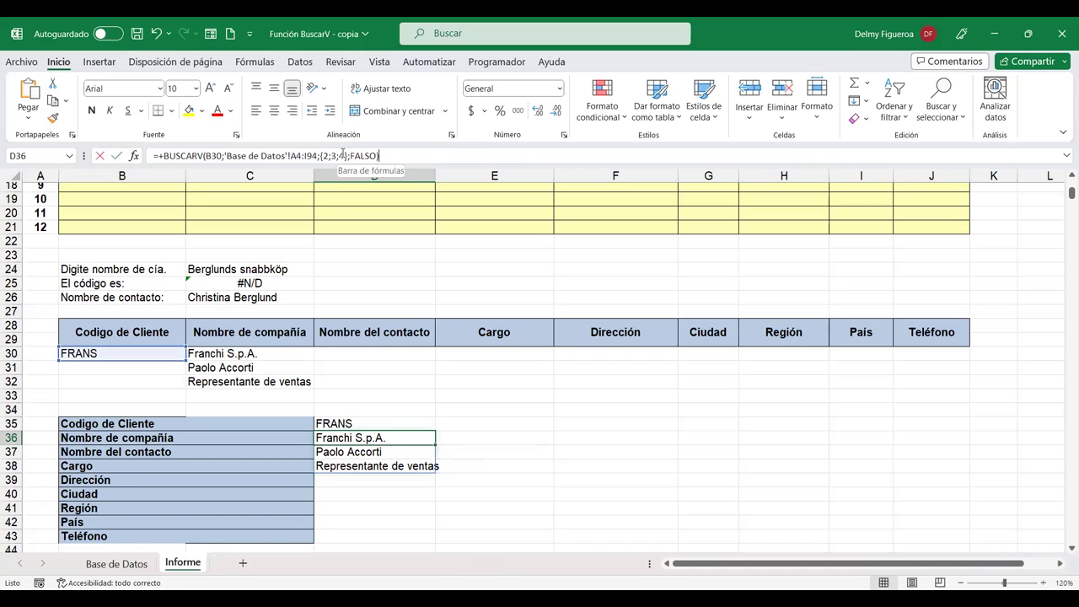
{"action": "type", "text": ";5;"}
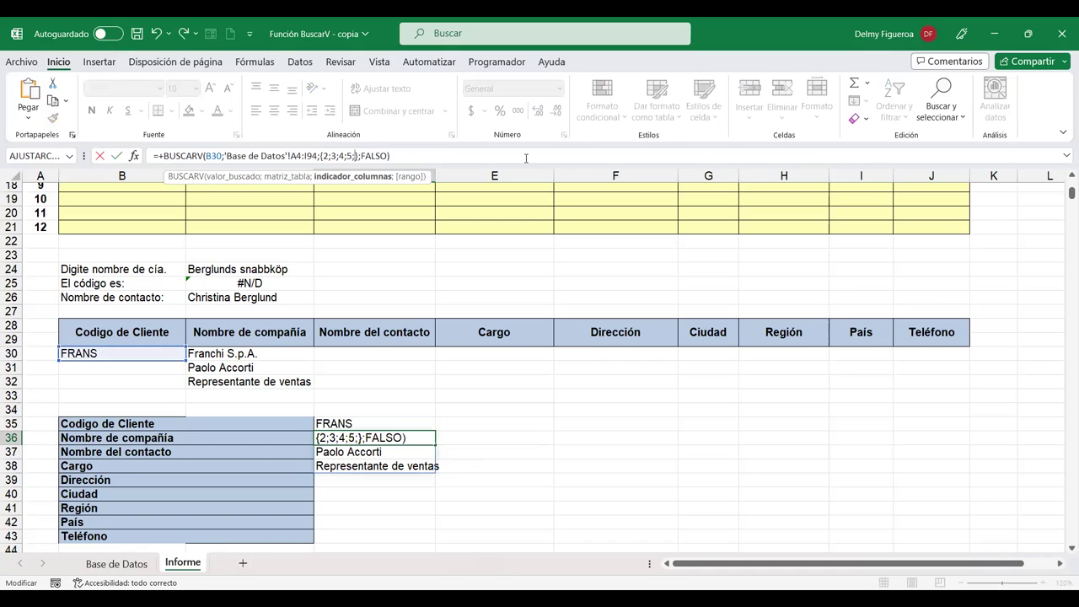
{"action": "type", "text": "6;7;"}
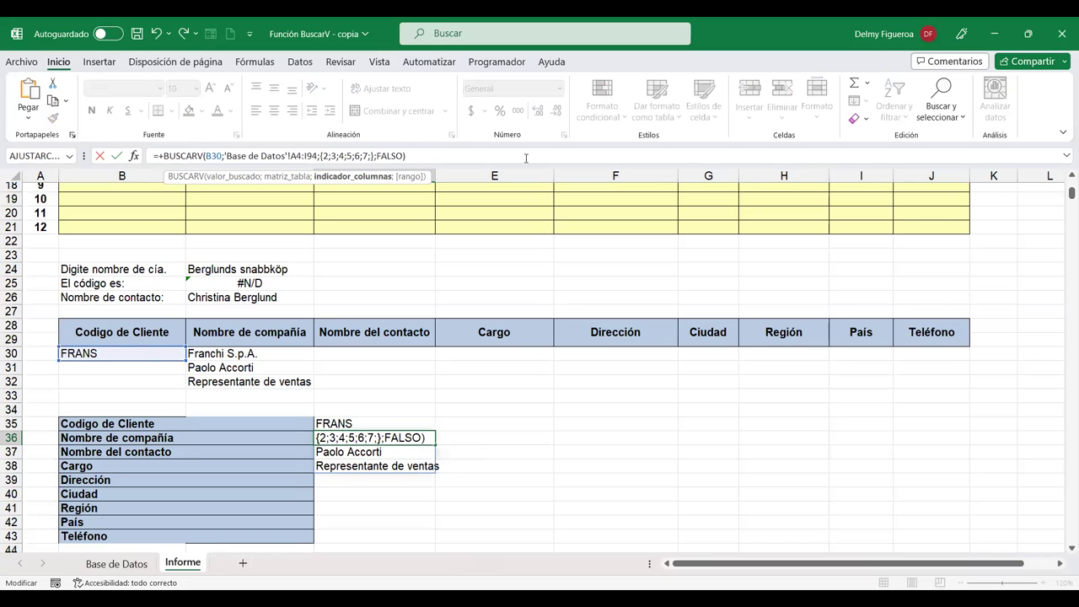
{"action": "type", "text": "8"}
{"action": "type", "text": ";9"}
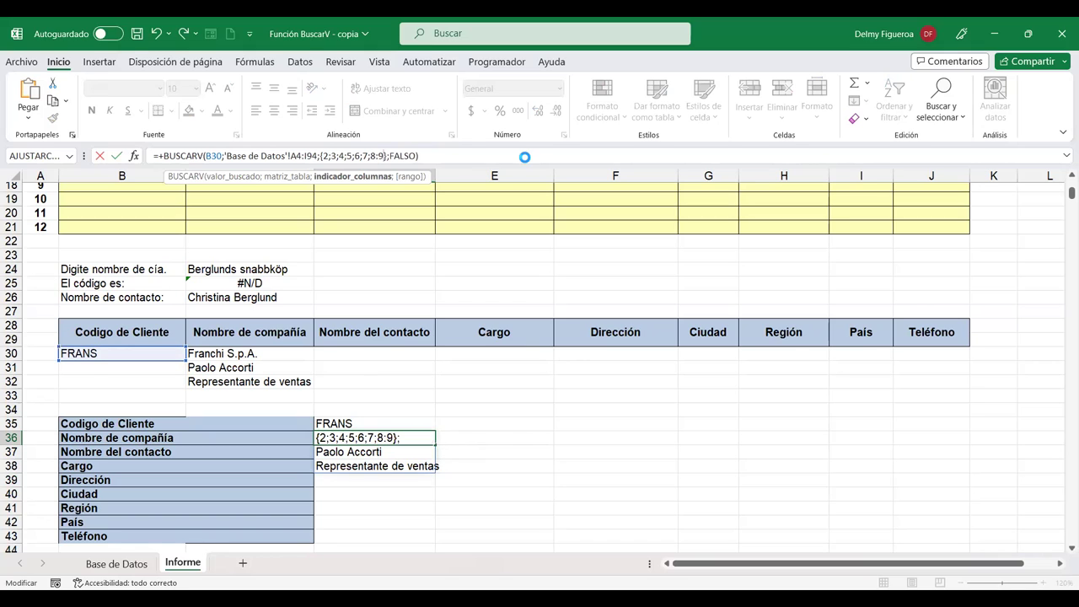
{"action": "key", "text": "Return"}
{"action": "left_click", "coordinate": [518, 388]}
{"action": "key", "text": "Return"}
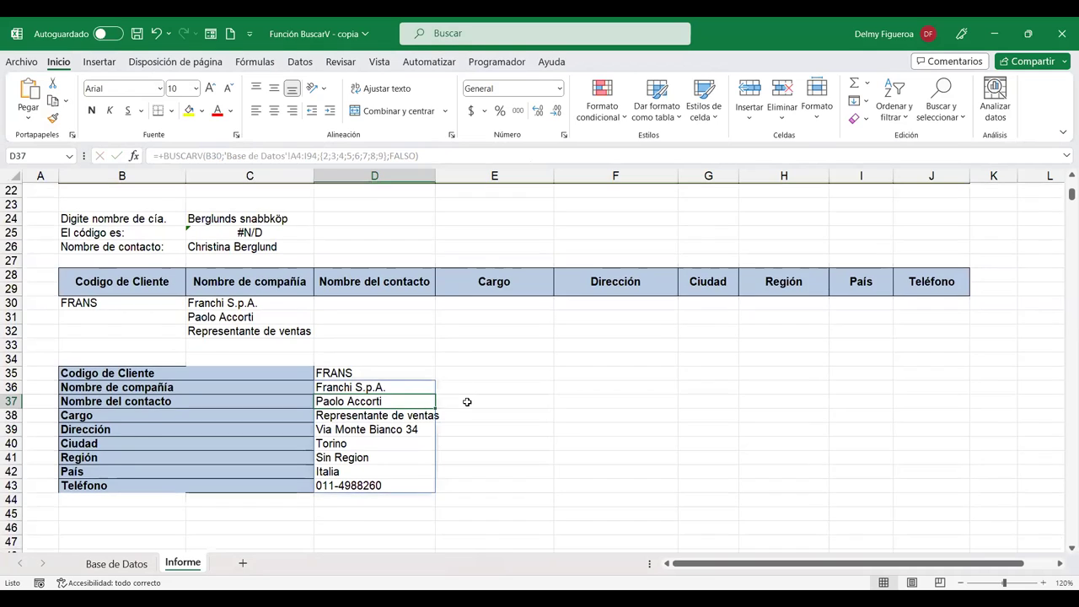
{"action": "scroll", "coordinate": [467, 402], "scroll_direction": "up", "scroll_amount": 1}
{"action": "scroll", "coordinate": [467, 402], "scroll_direction": "up", "scroll_amount": 1}
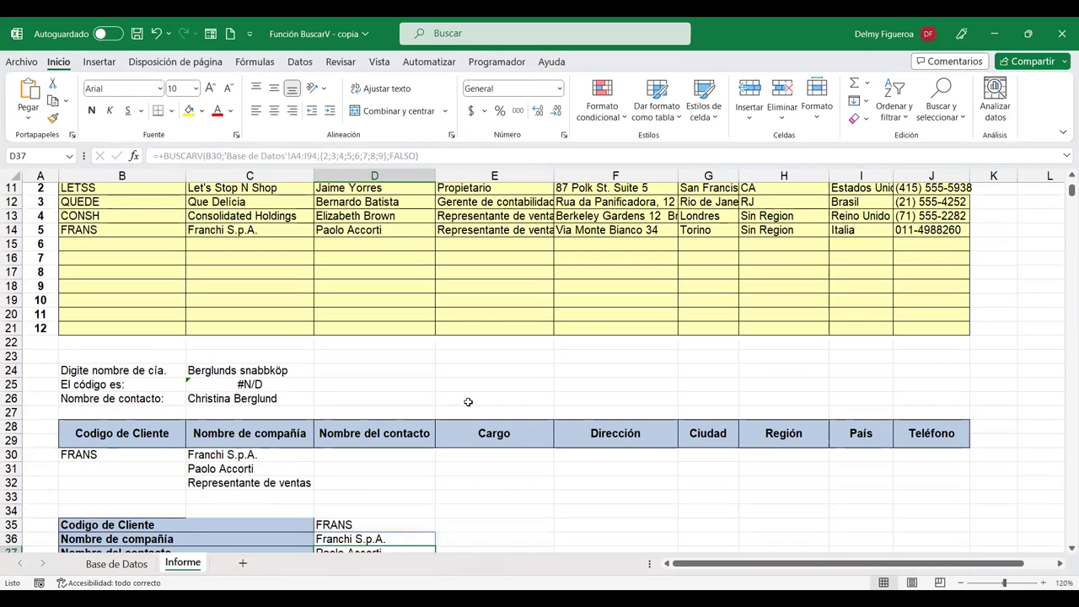
{"action": "left_click", "coordinate": [960, 582]}
{"action": "scroll", "coordinate": [817, 435], "scroll_direction": "up", "scroll_amount": 1}
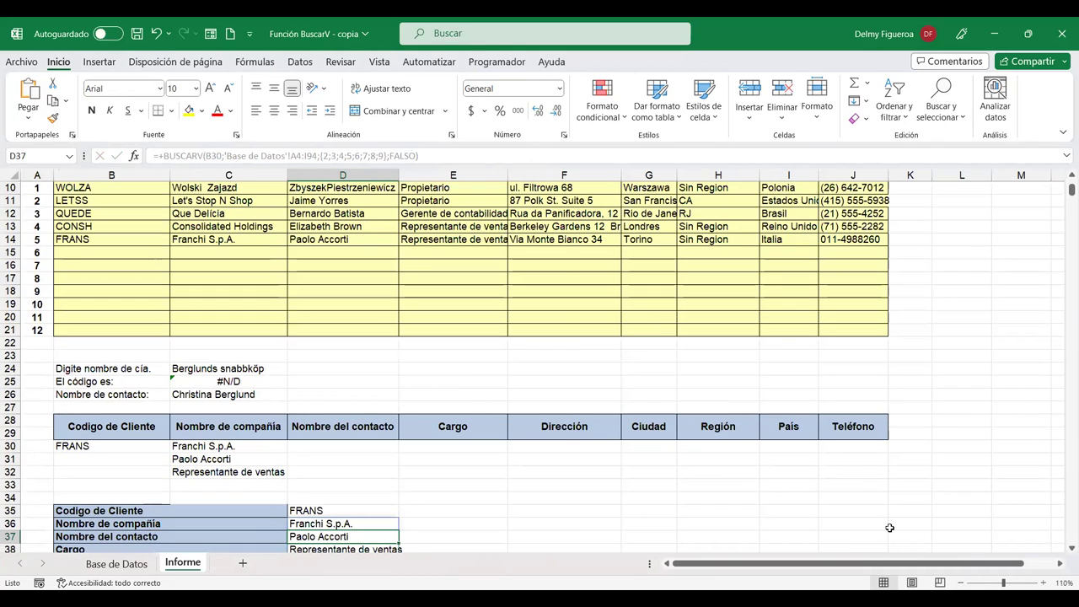
{"action": "left_click", "coordinate": [961, 583]}
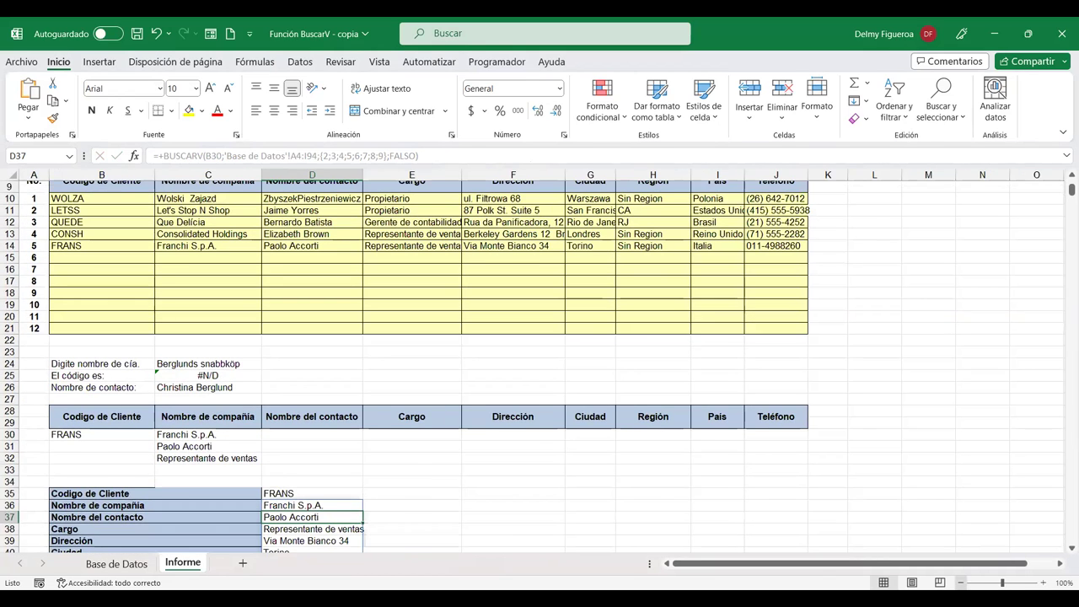
{"action": "left_click", "coordinate": [961, 582]}
{"action": "scroll", "coordinate": [380, 481], "scroll_direction": "down", "scroll_amount": 1}
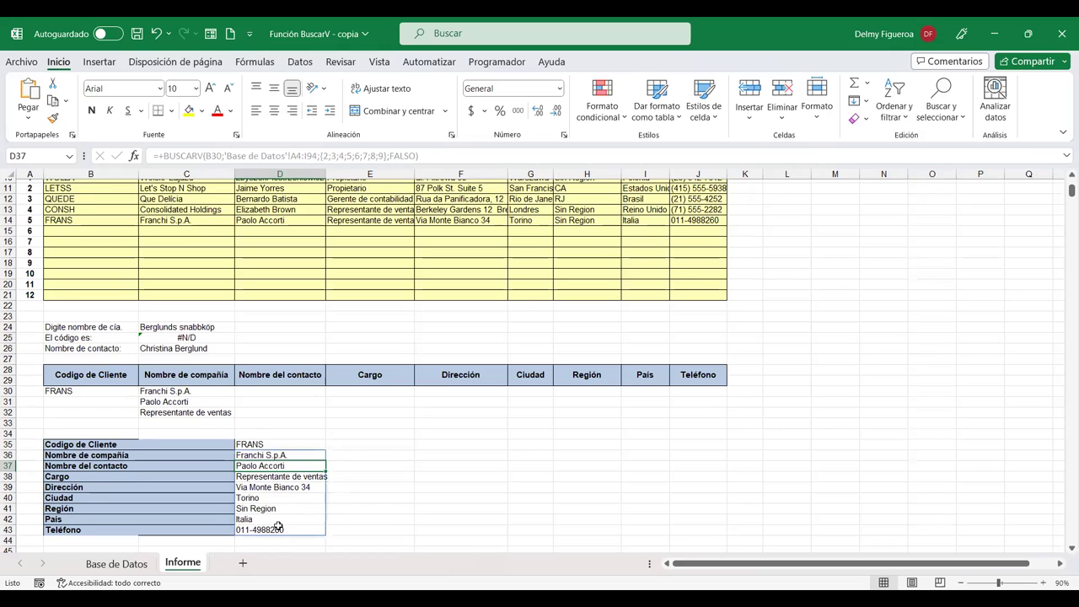
{"action": "left_click", "coordinate": [1043, 583]}
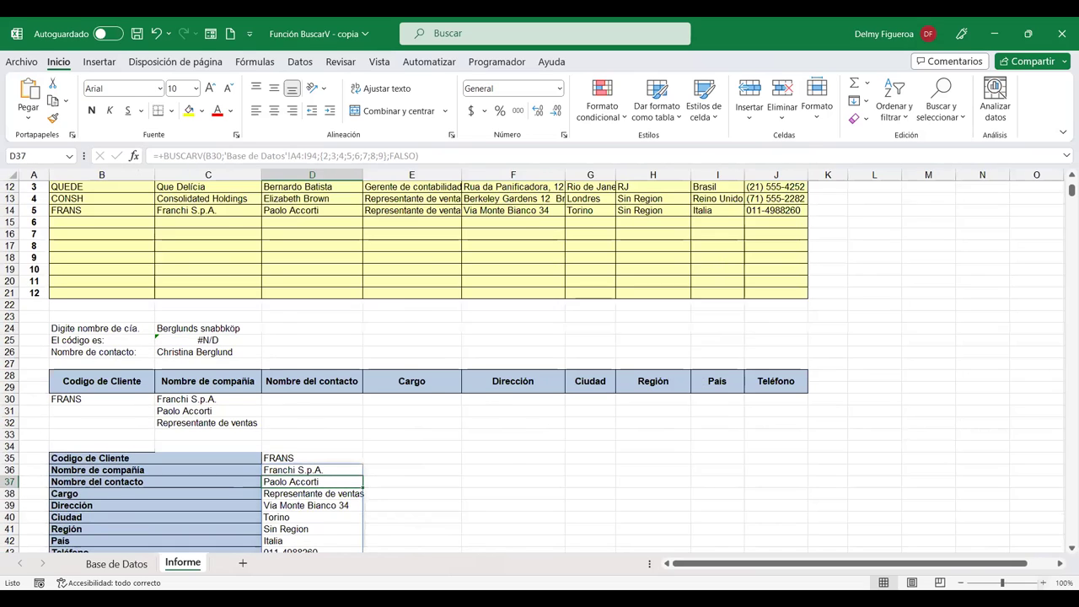
{"action": "left_click", "coordinate": [1043, 582]}
{"action": "left_click", "coordinate": [1042, 582]}
{"action": "scroll", "coordinate": [548, 430], "scroll_direction": "down", "scroll_amount": 2}
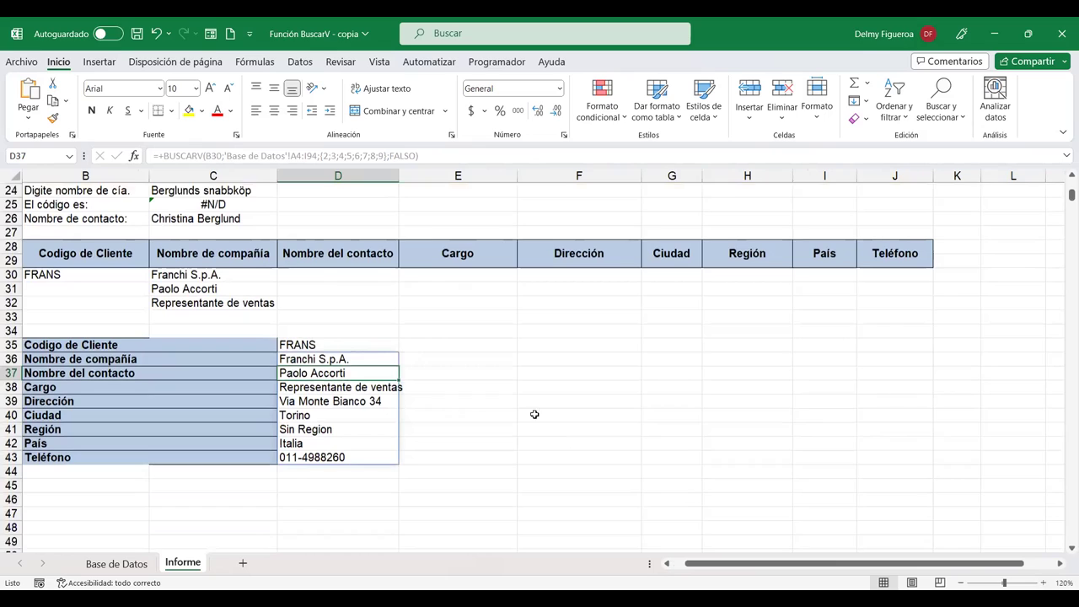
{"action": "left_click", "coordinate": [364, 347]}
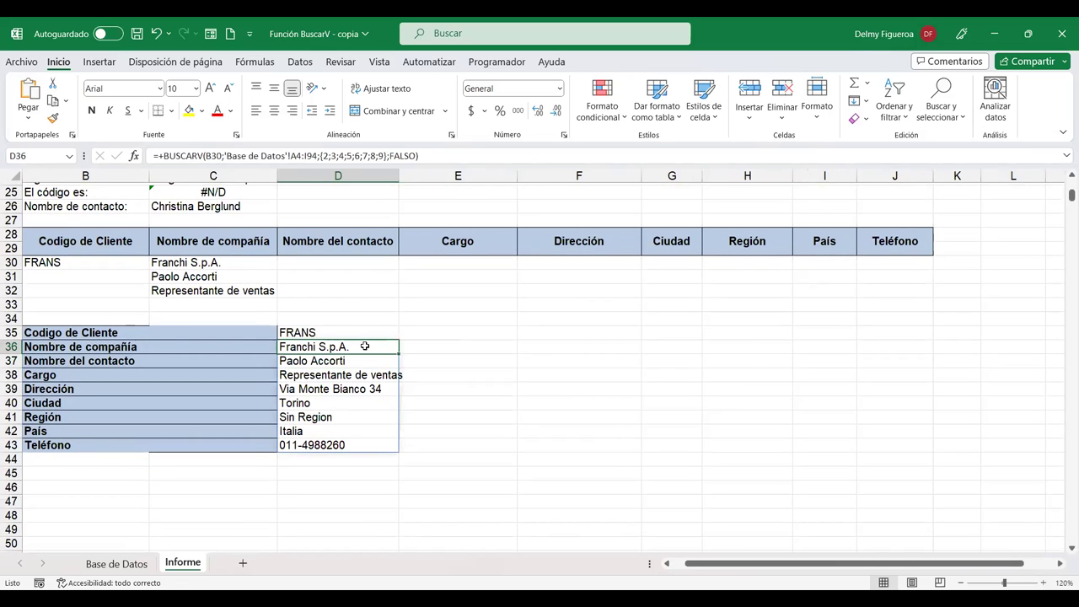
{"action": "double_click", "coordinate": [365, 346]}
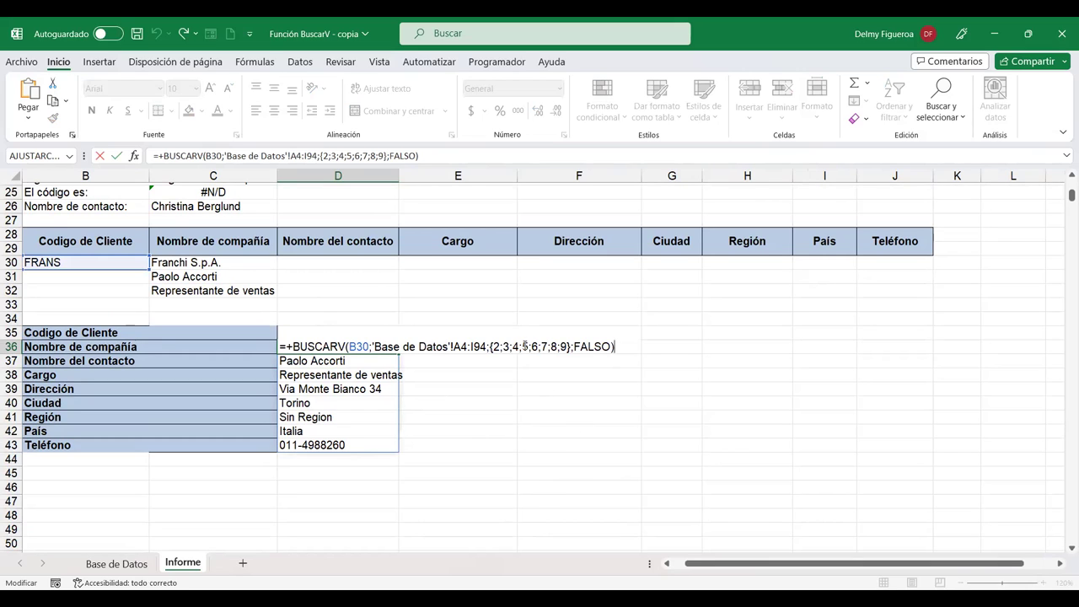
{"action": "left_click", "coordinate": [524, 347]}
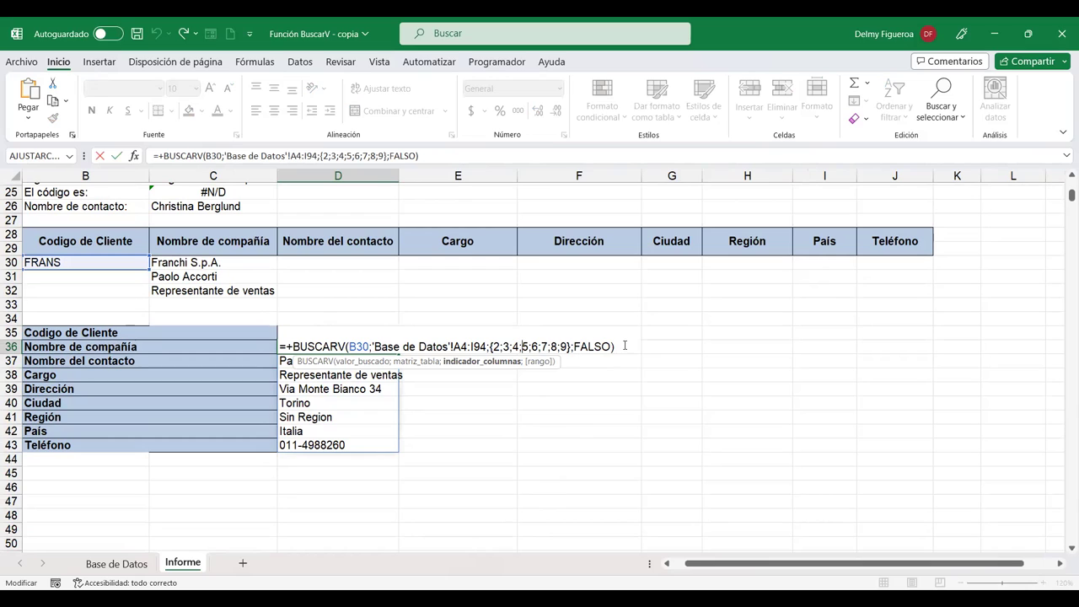
{"action": "left_click", "coordinate": [625, 347]}
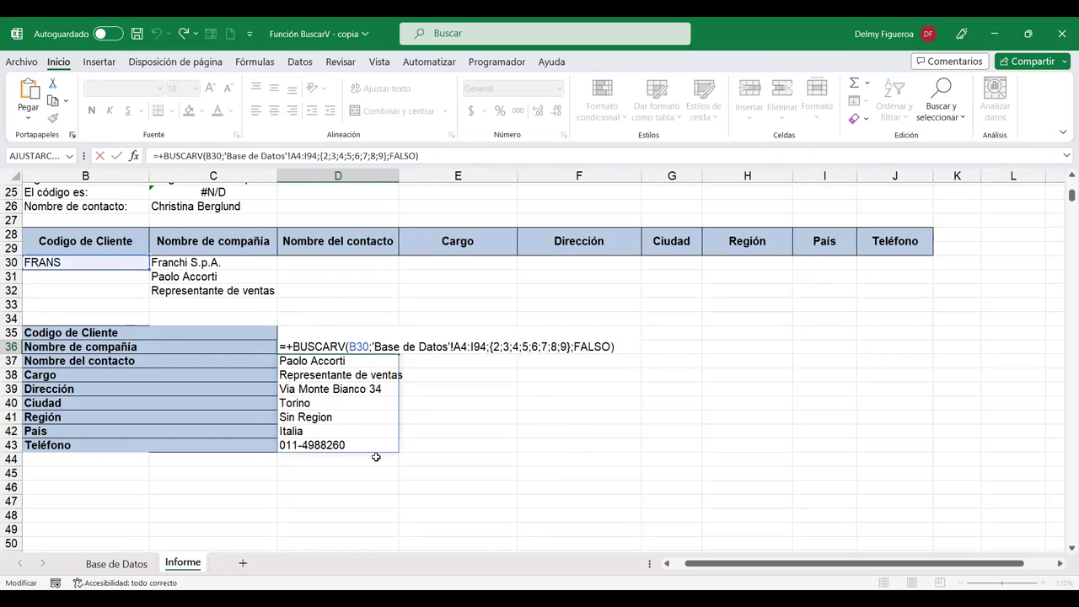
{"action": "key", "text": "Return"}
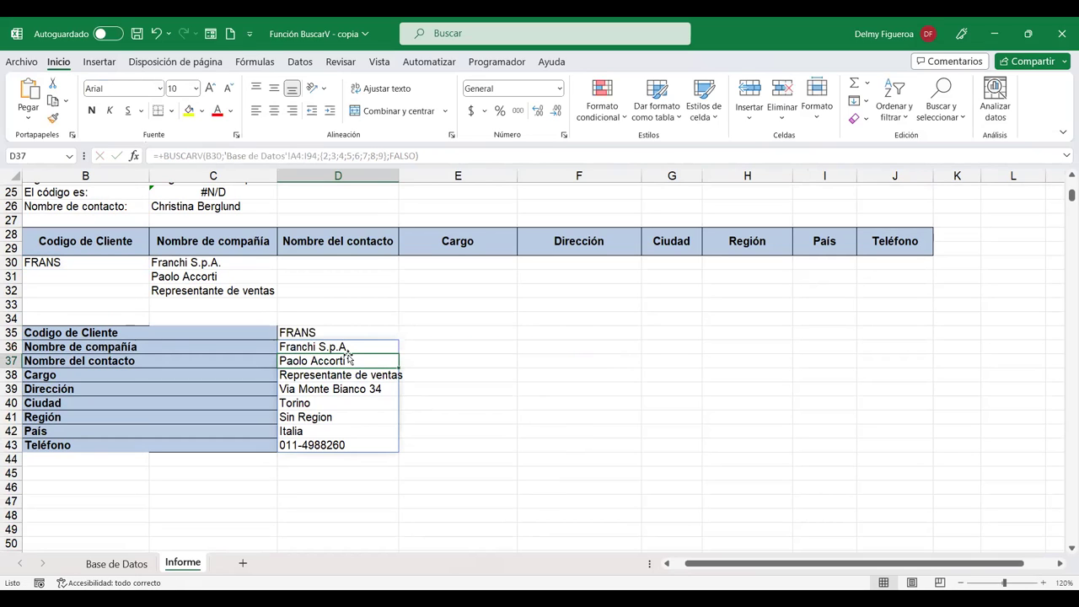
{"action": "left_click", "coordinate": [367, 349]}
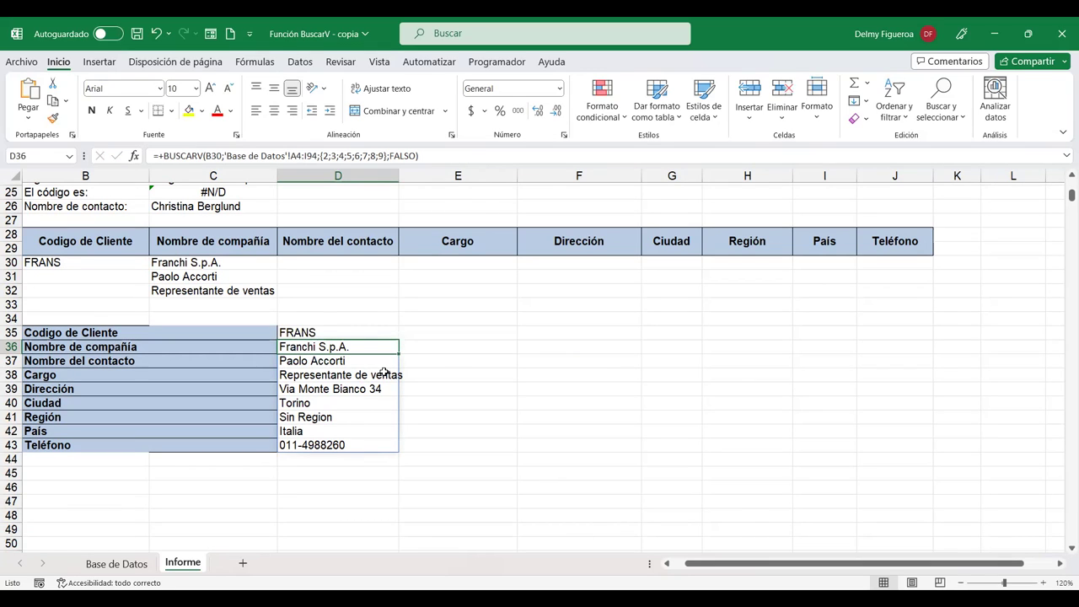
{"action": "key", "text": "F2"}
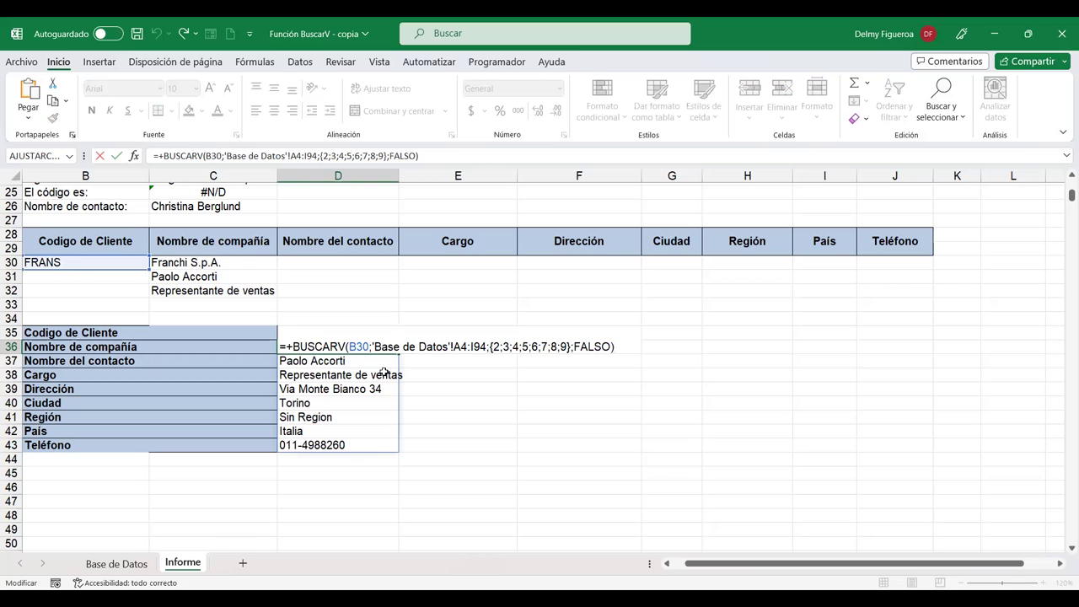
{"action": "key", "text": "Return"}
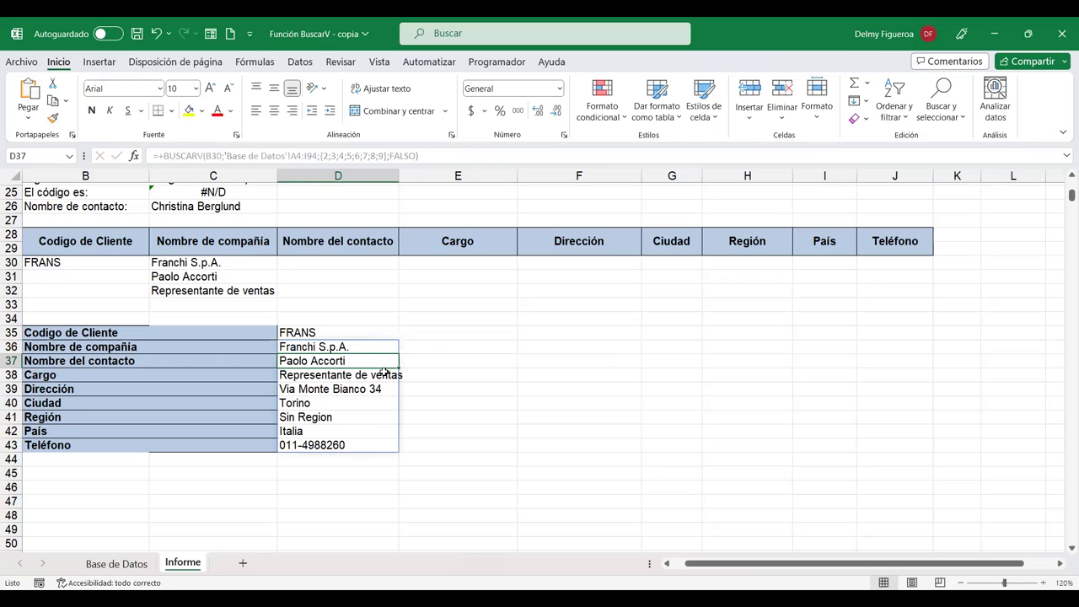